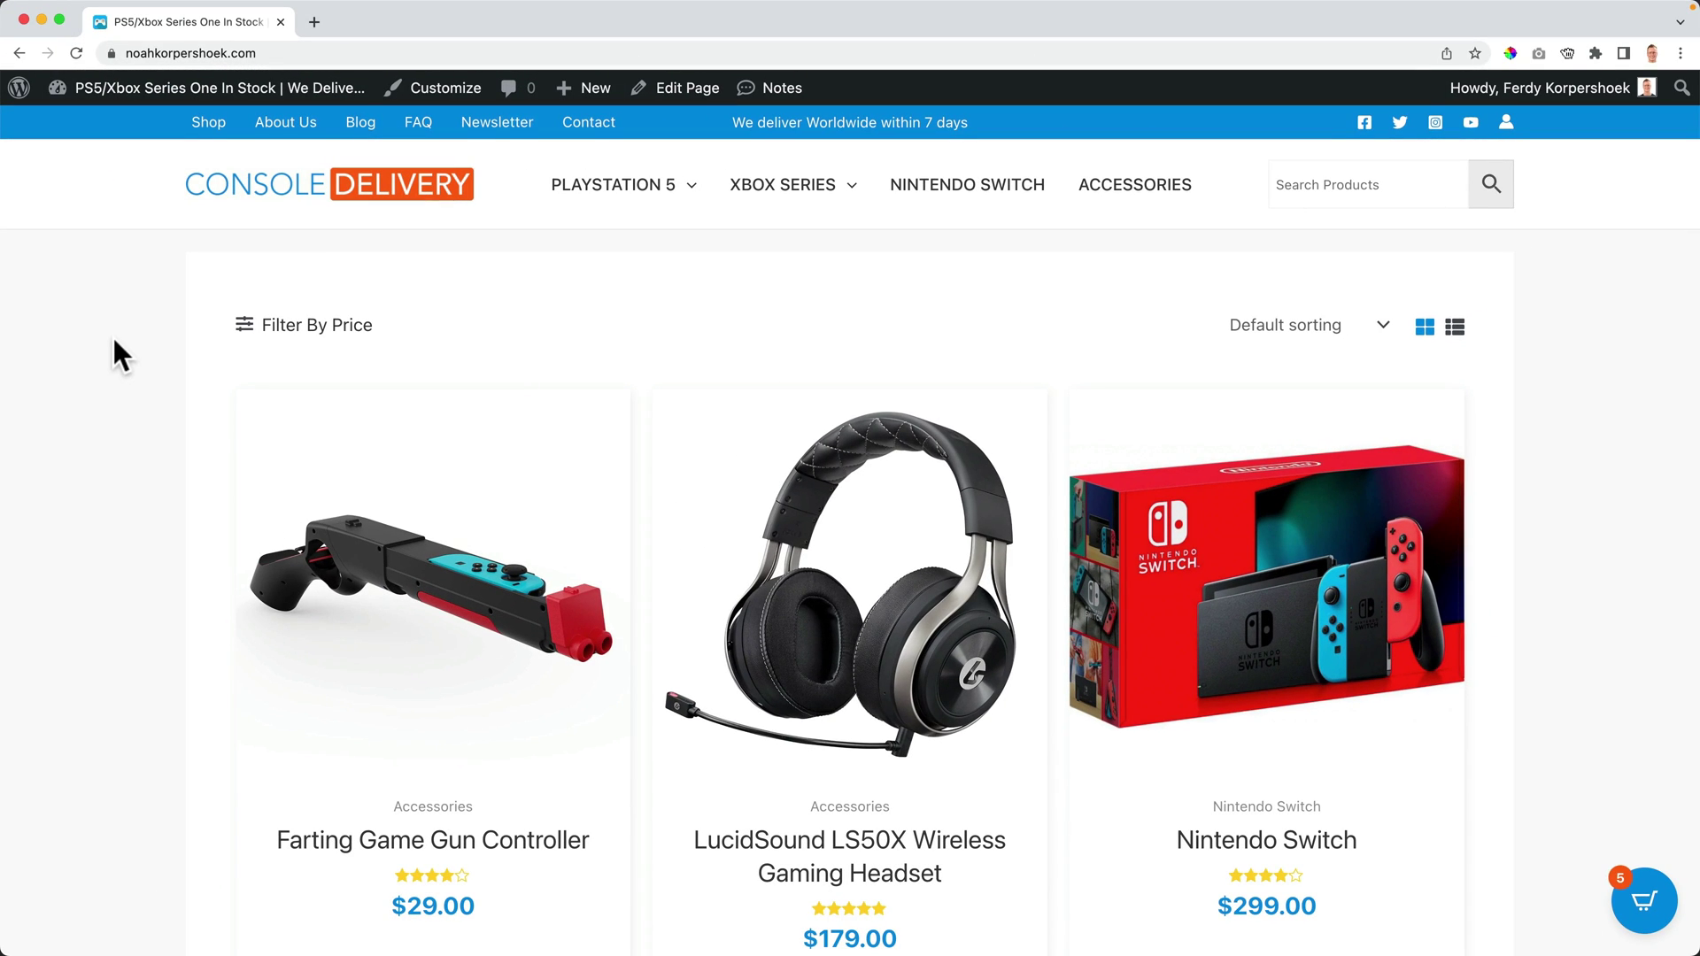
scroll(125, 337, "down", 20)
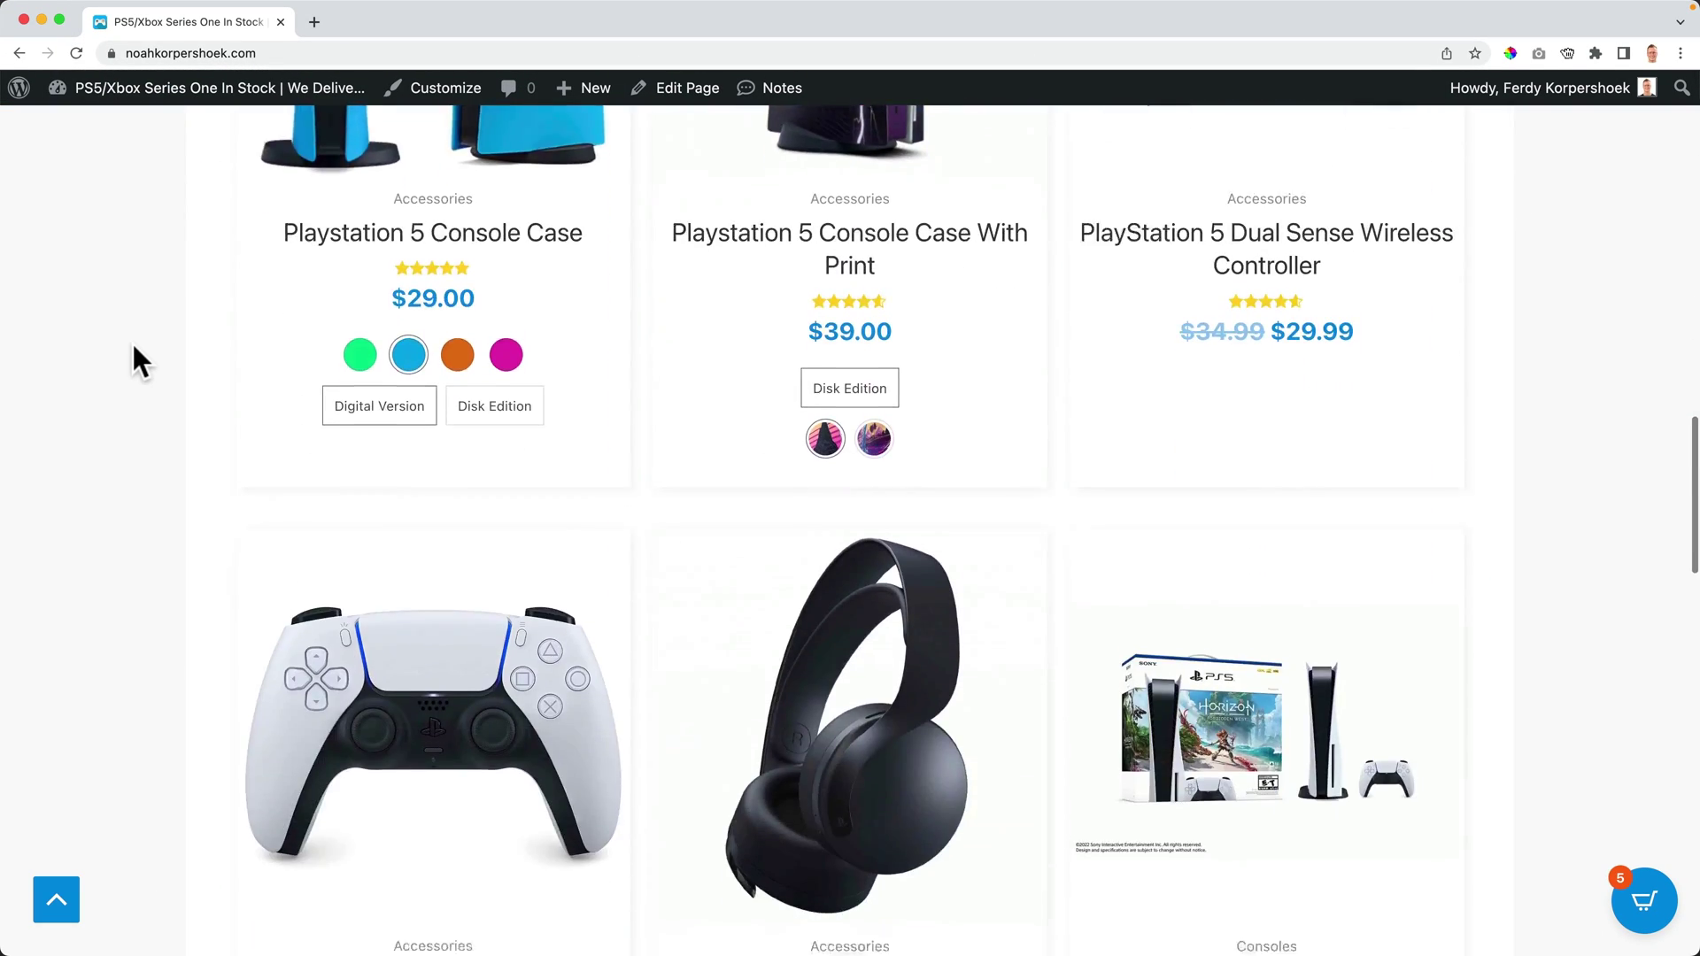
scroll(134, 342, "up", 20)
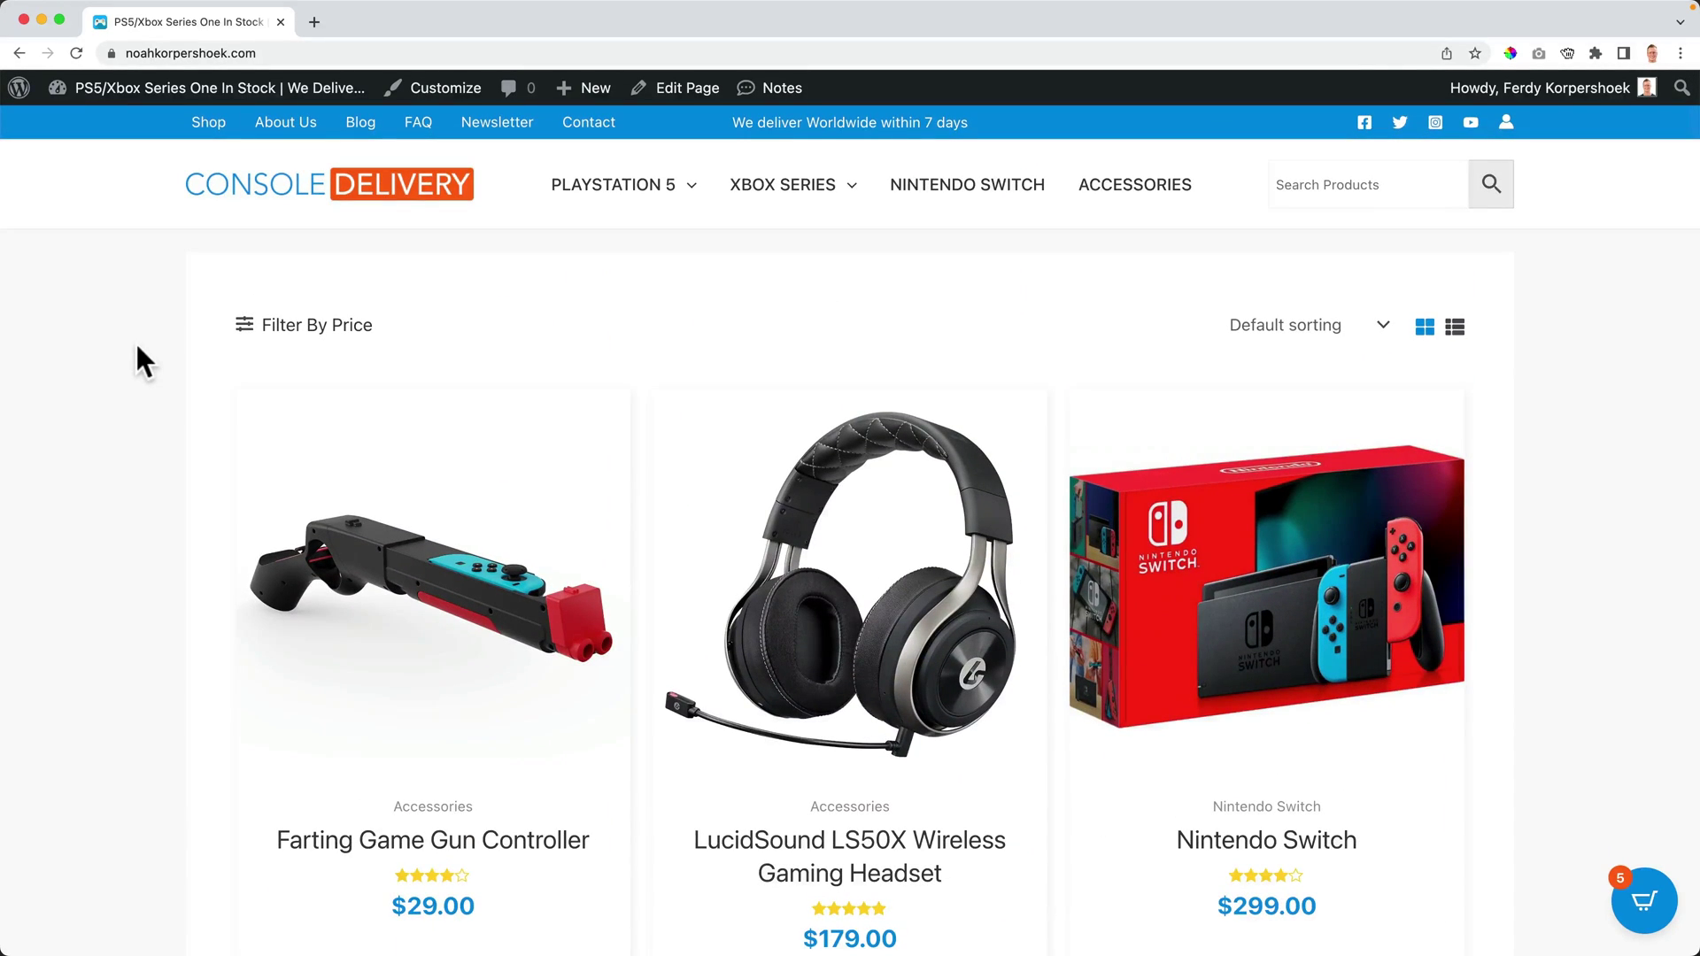
right_click(107, 326)
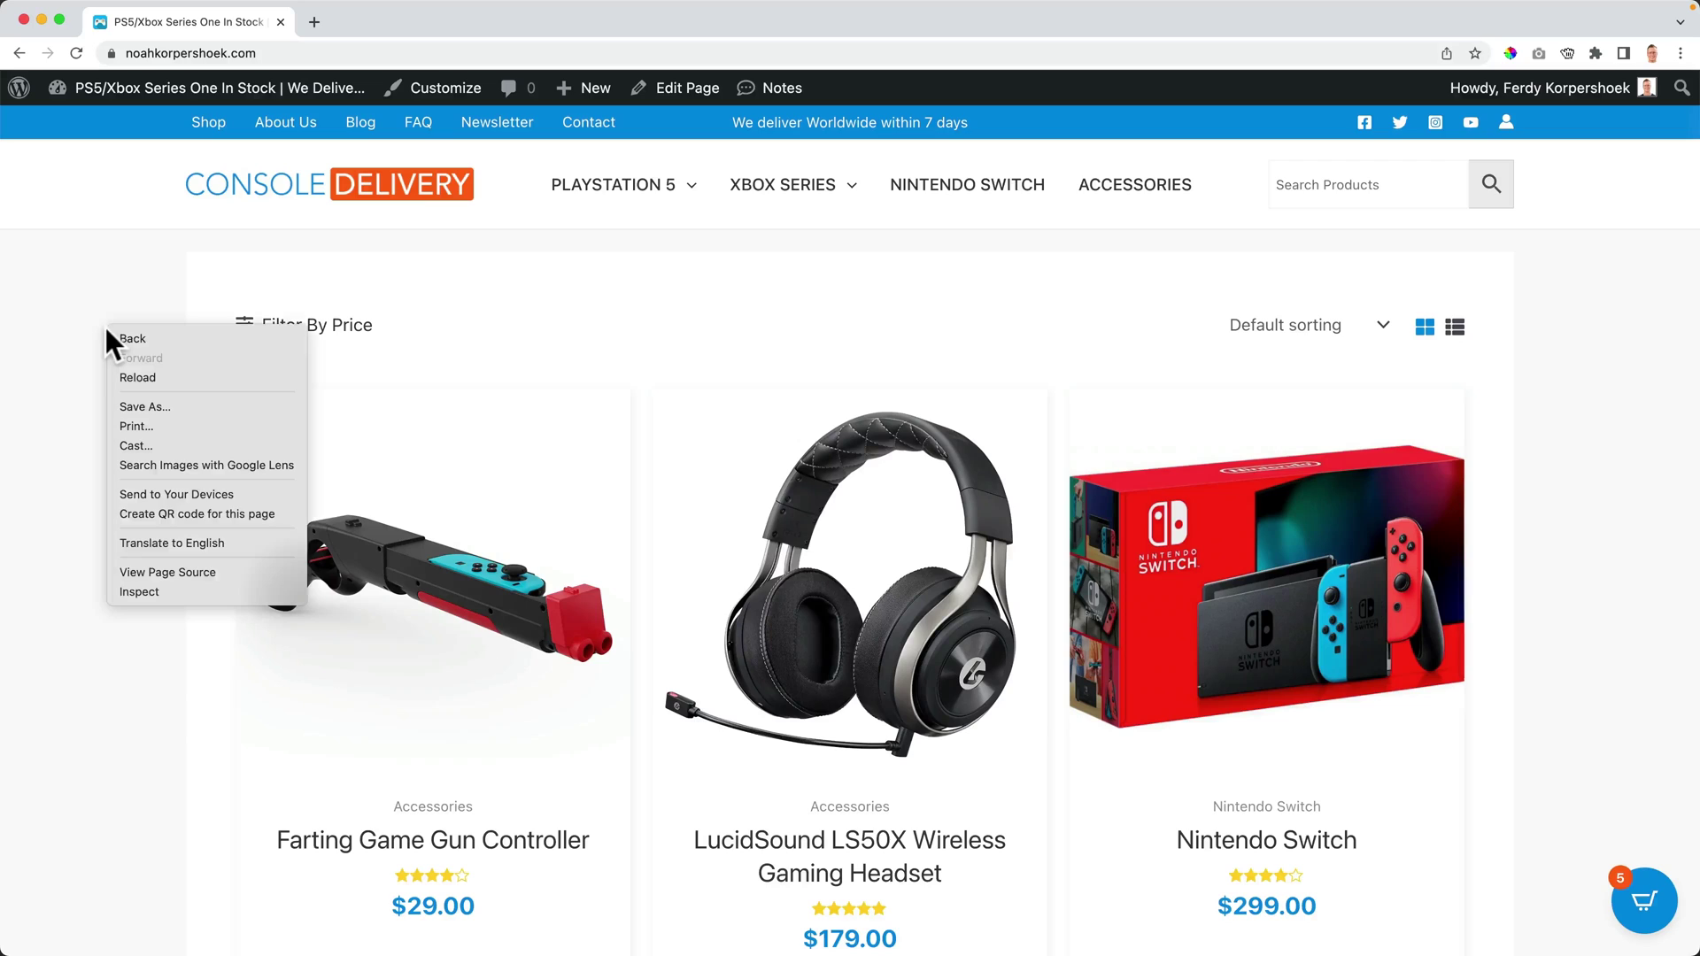
left_click(153, 592)
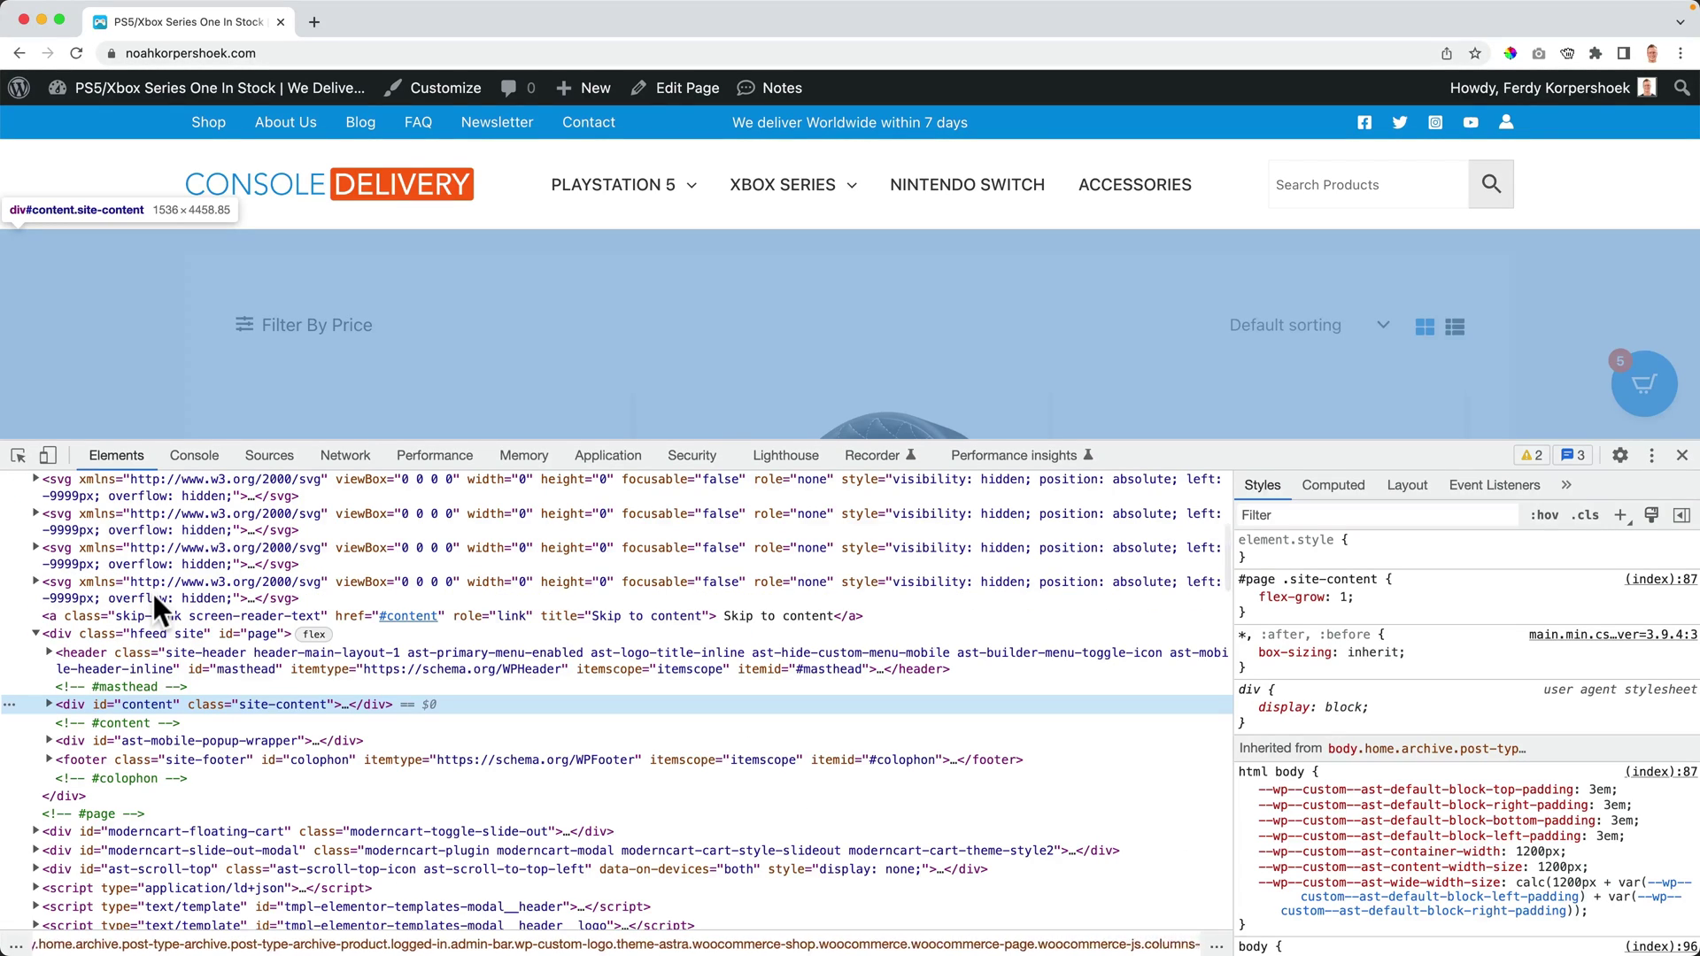
left_click(354, 451)
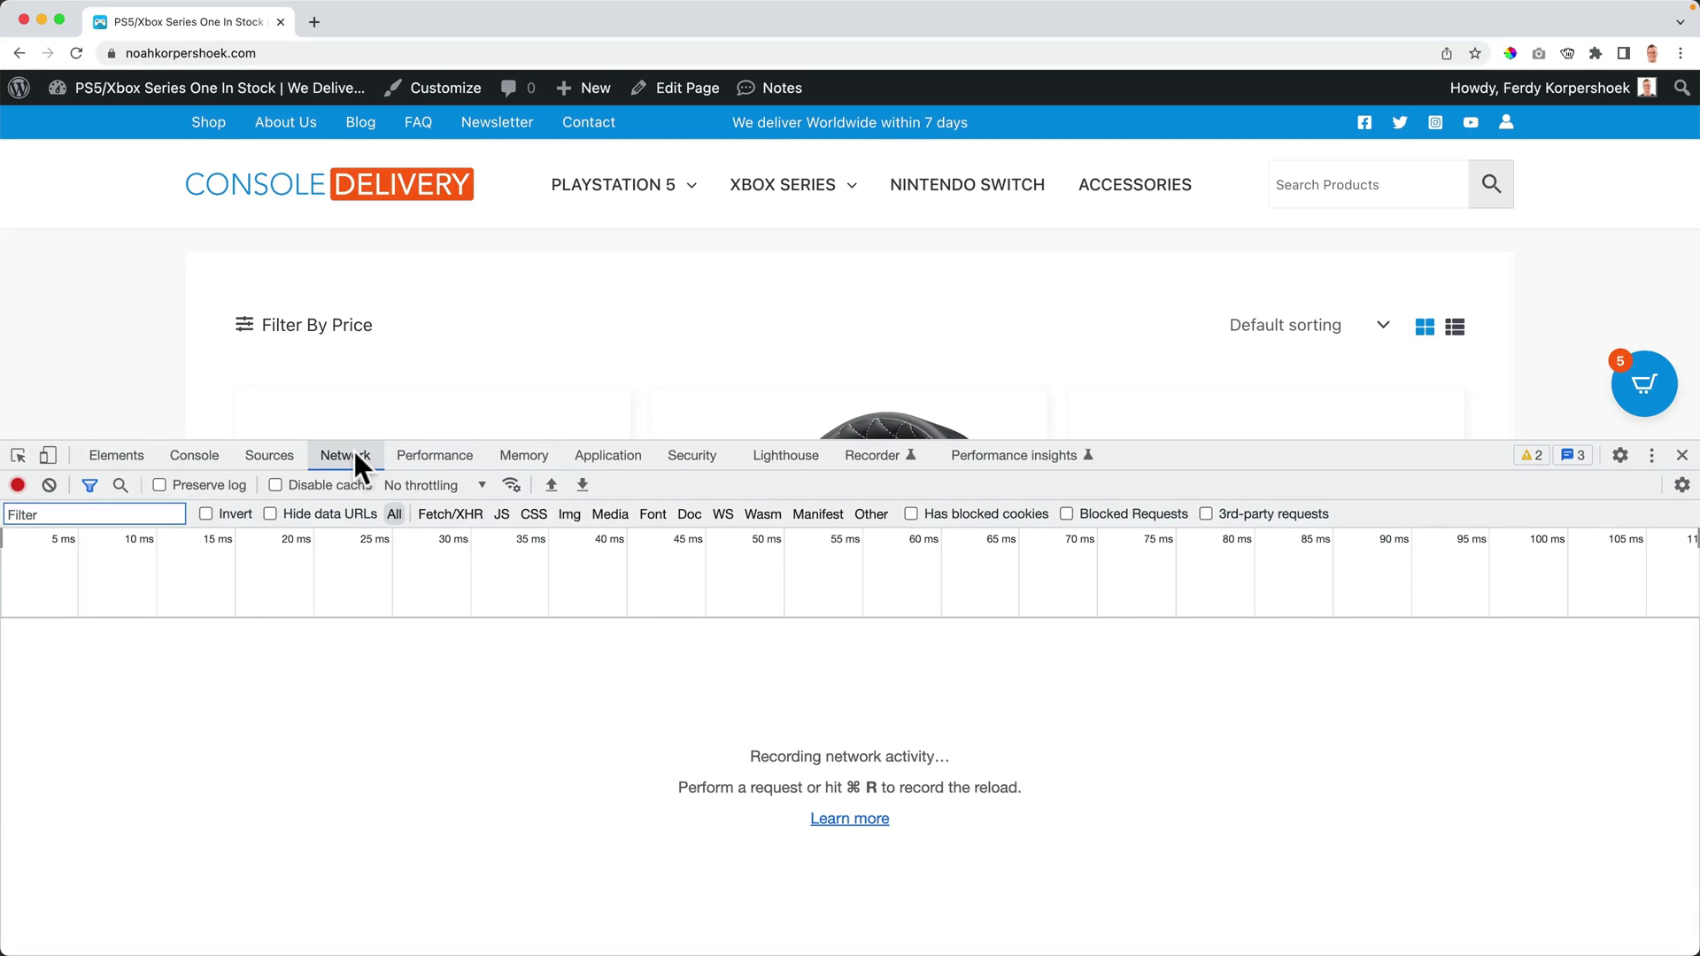
key("super+r")
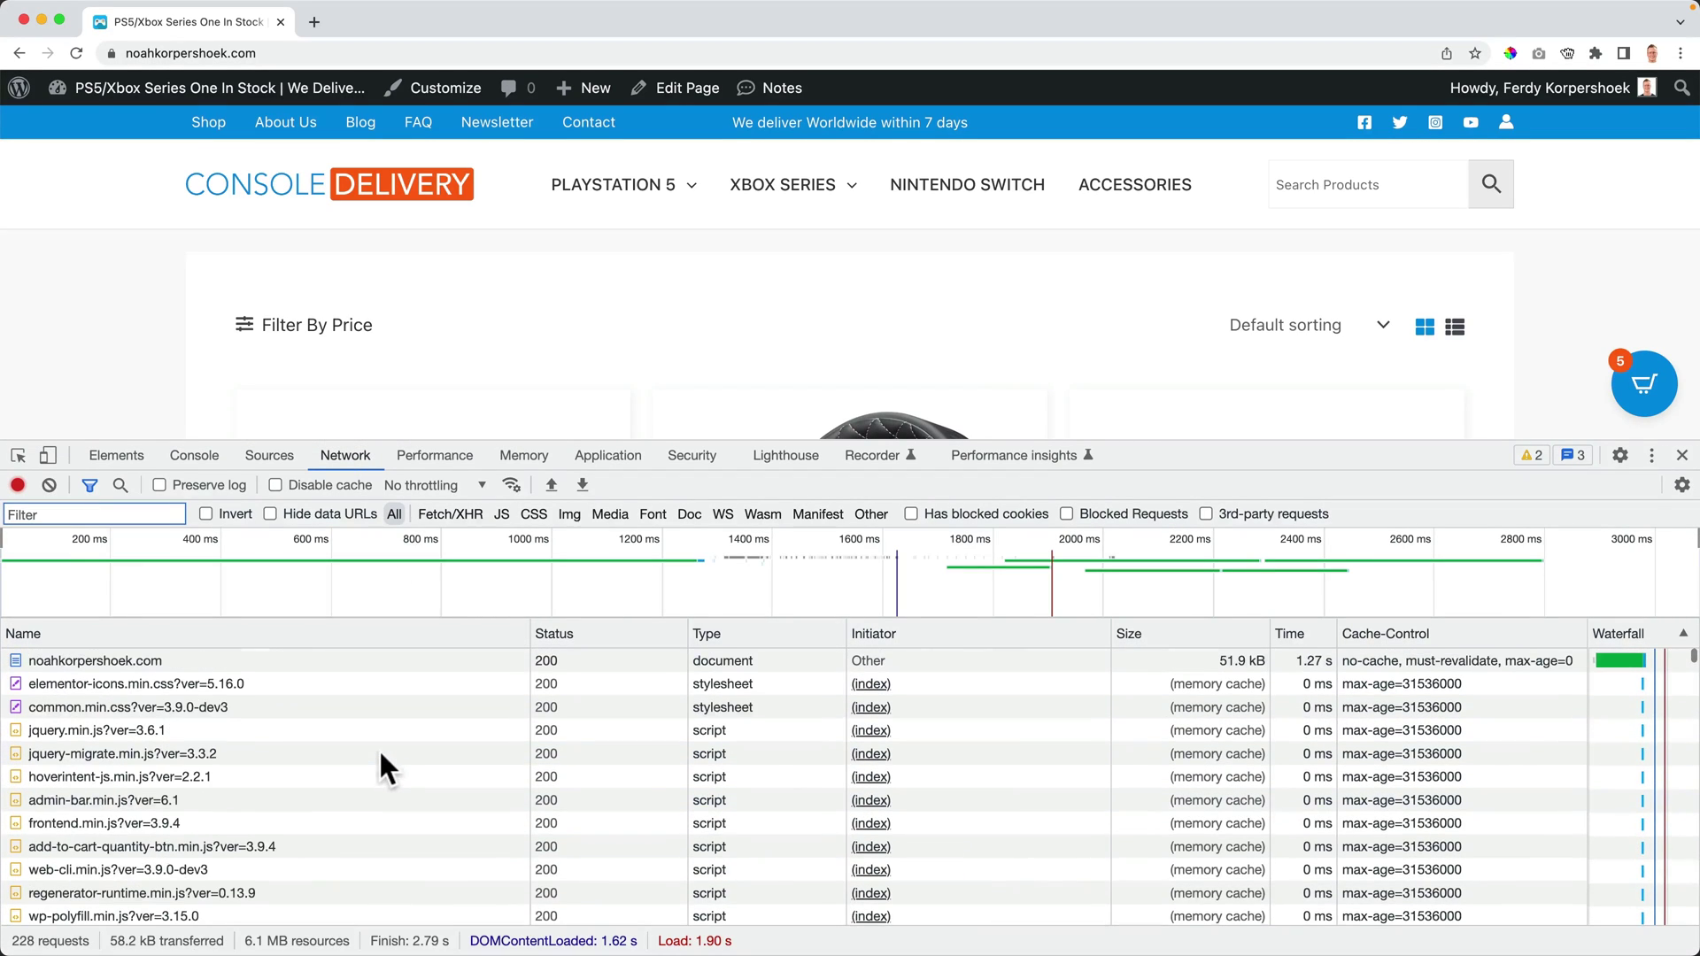
left_click(126, 661)
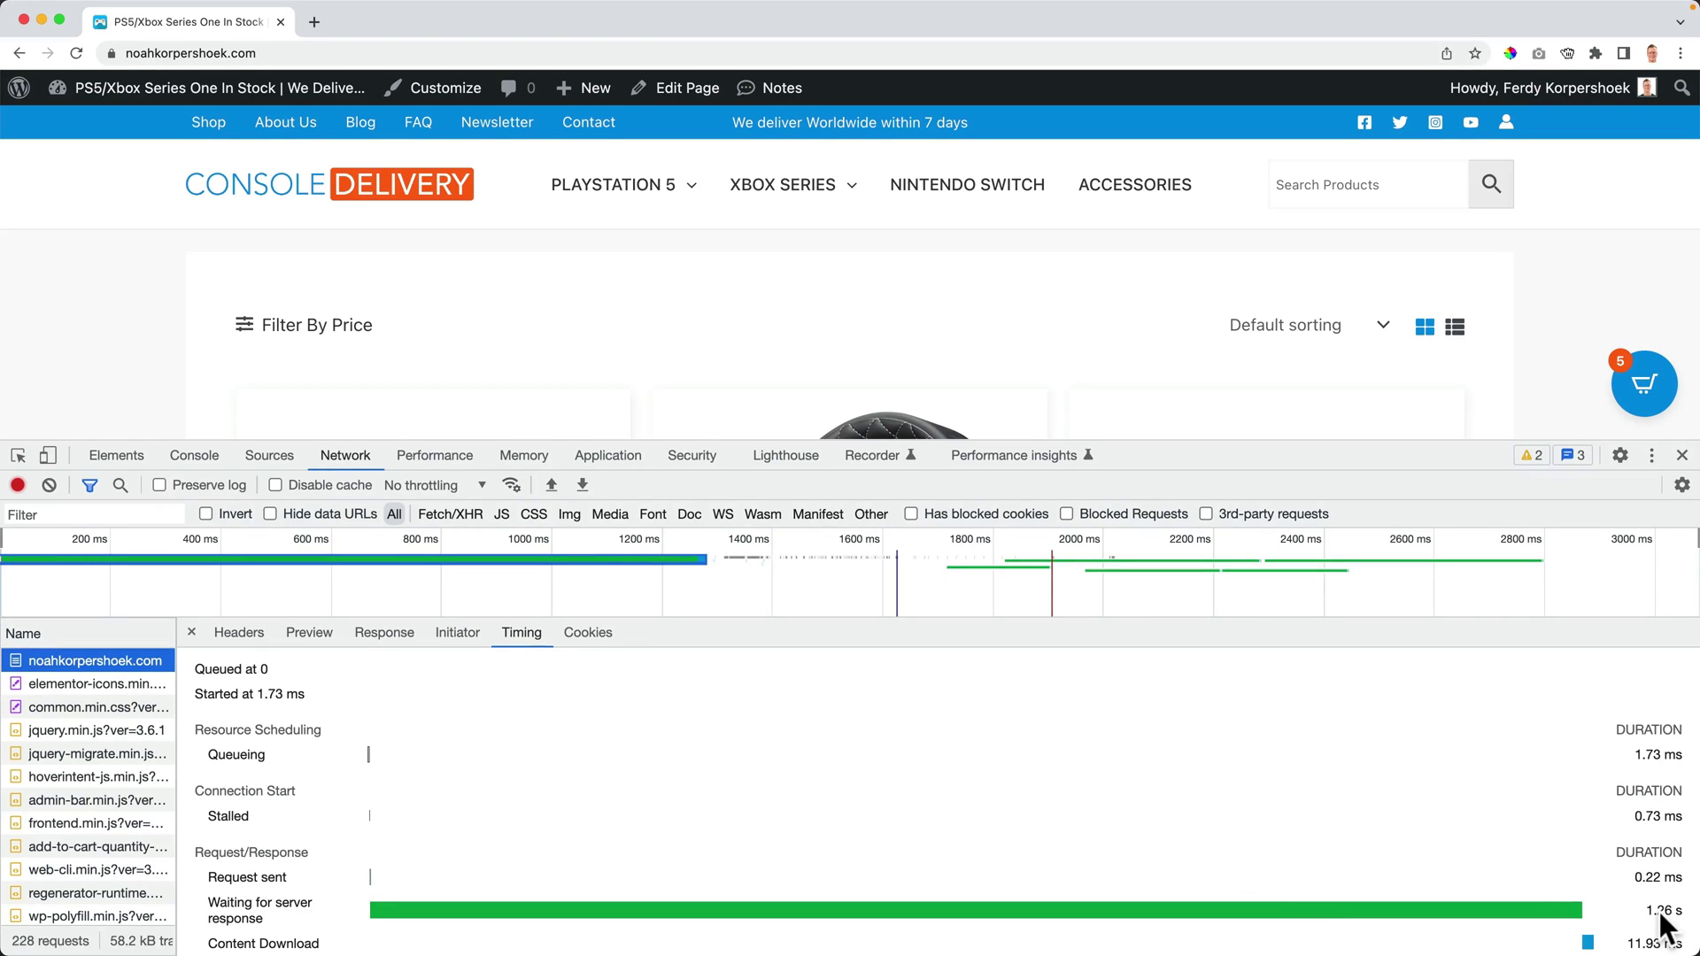
left_click(239, 634)
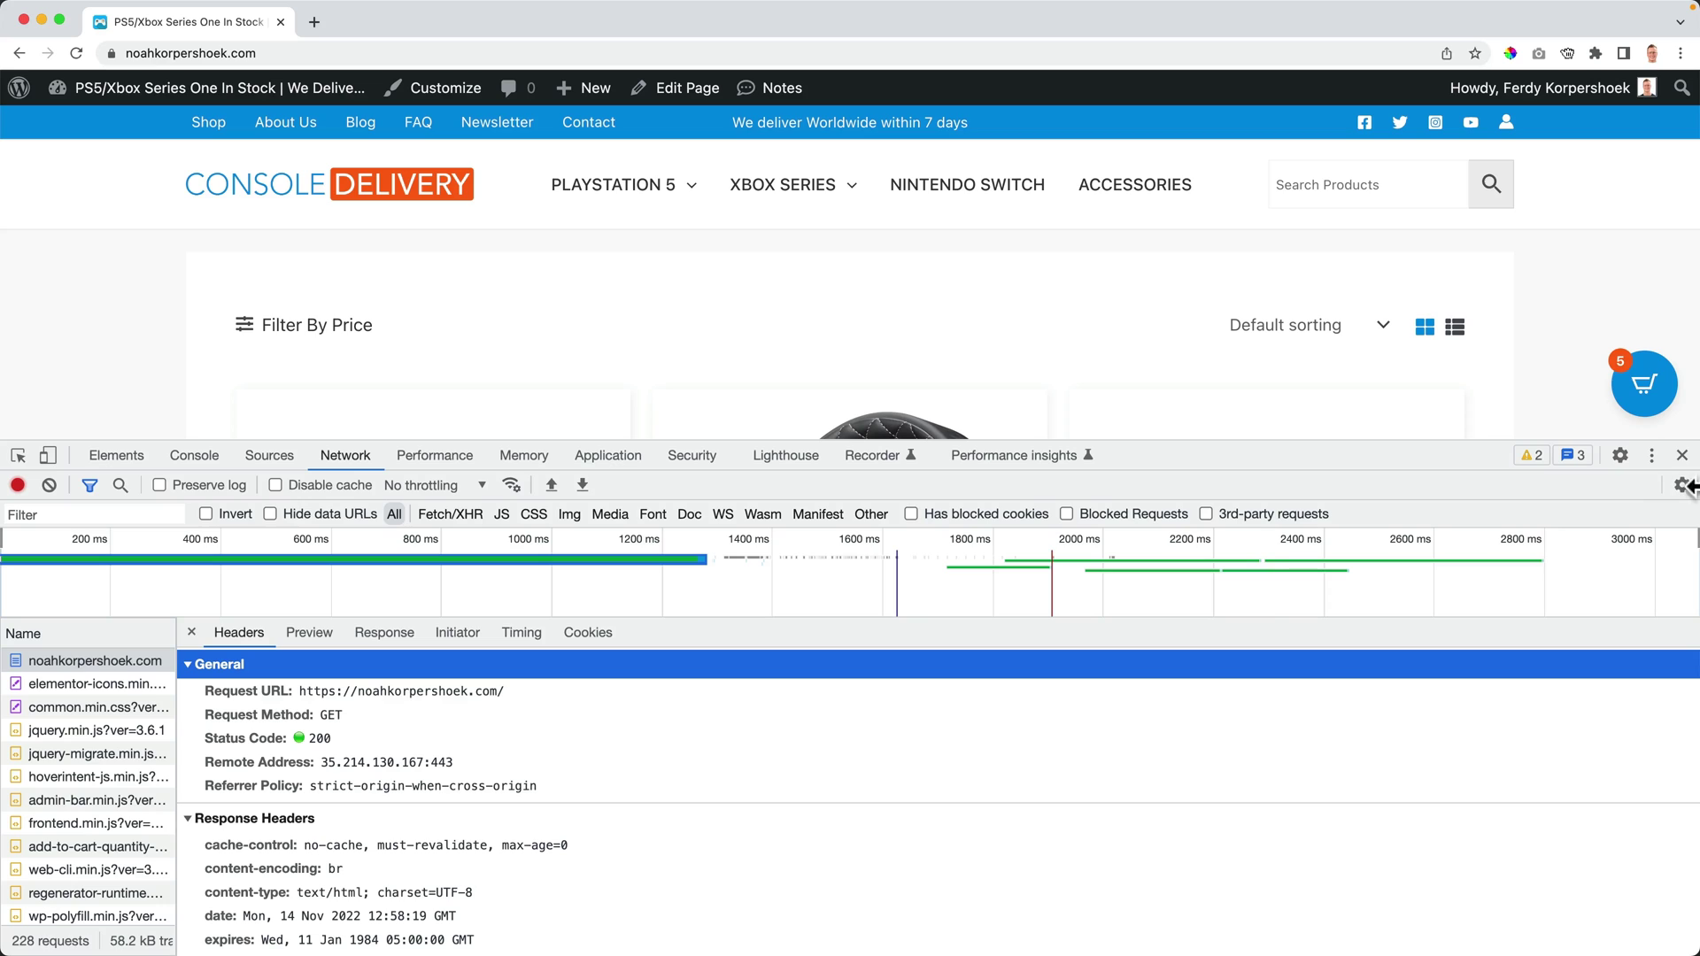
left_click(1682, 455)
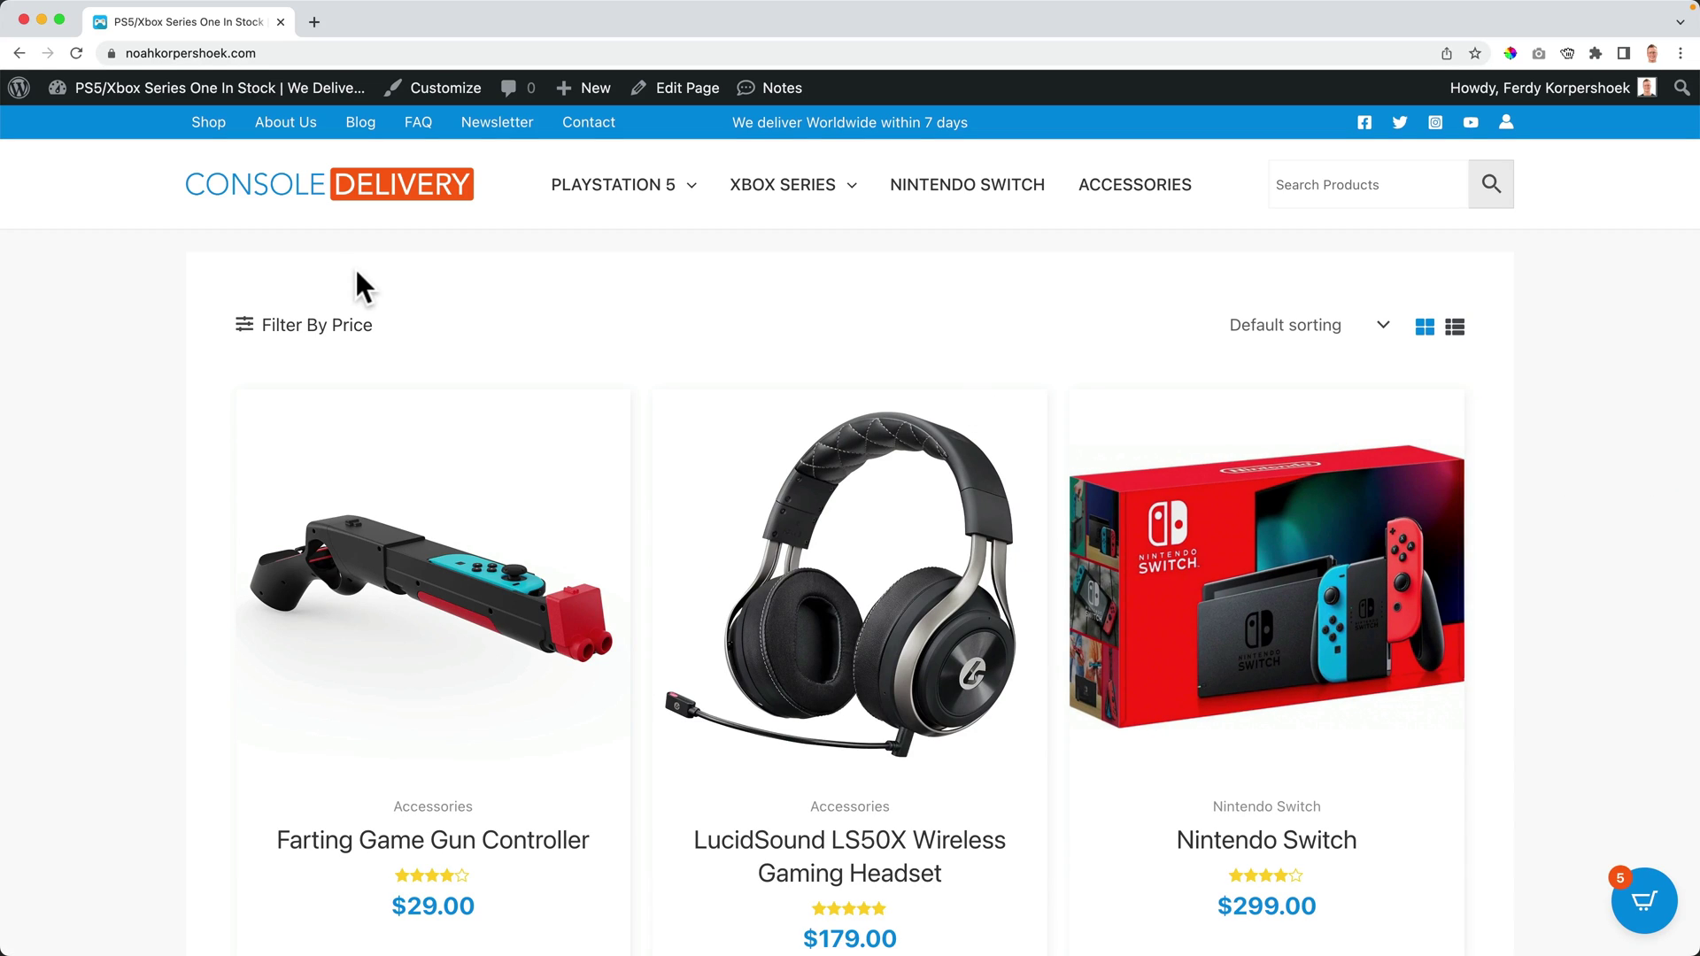
Search the plugin directory for 'SG Optimizer', then install and activate SiteGround Optimizer
left_click(162, 92)
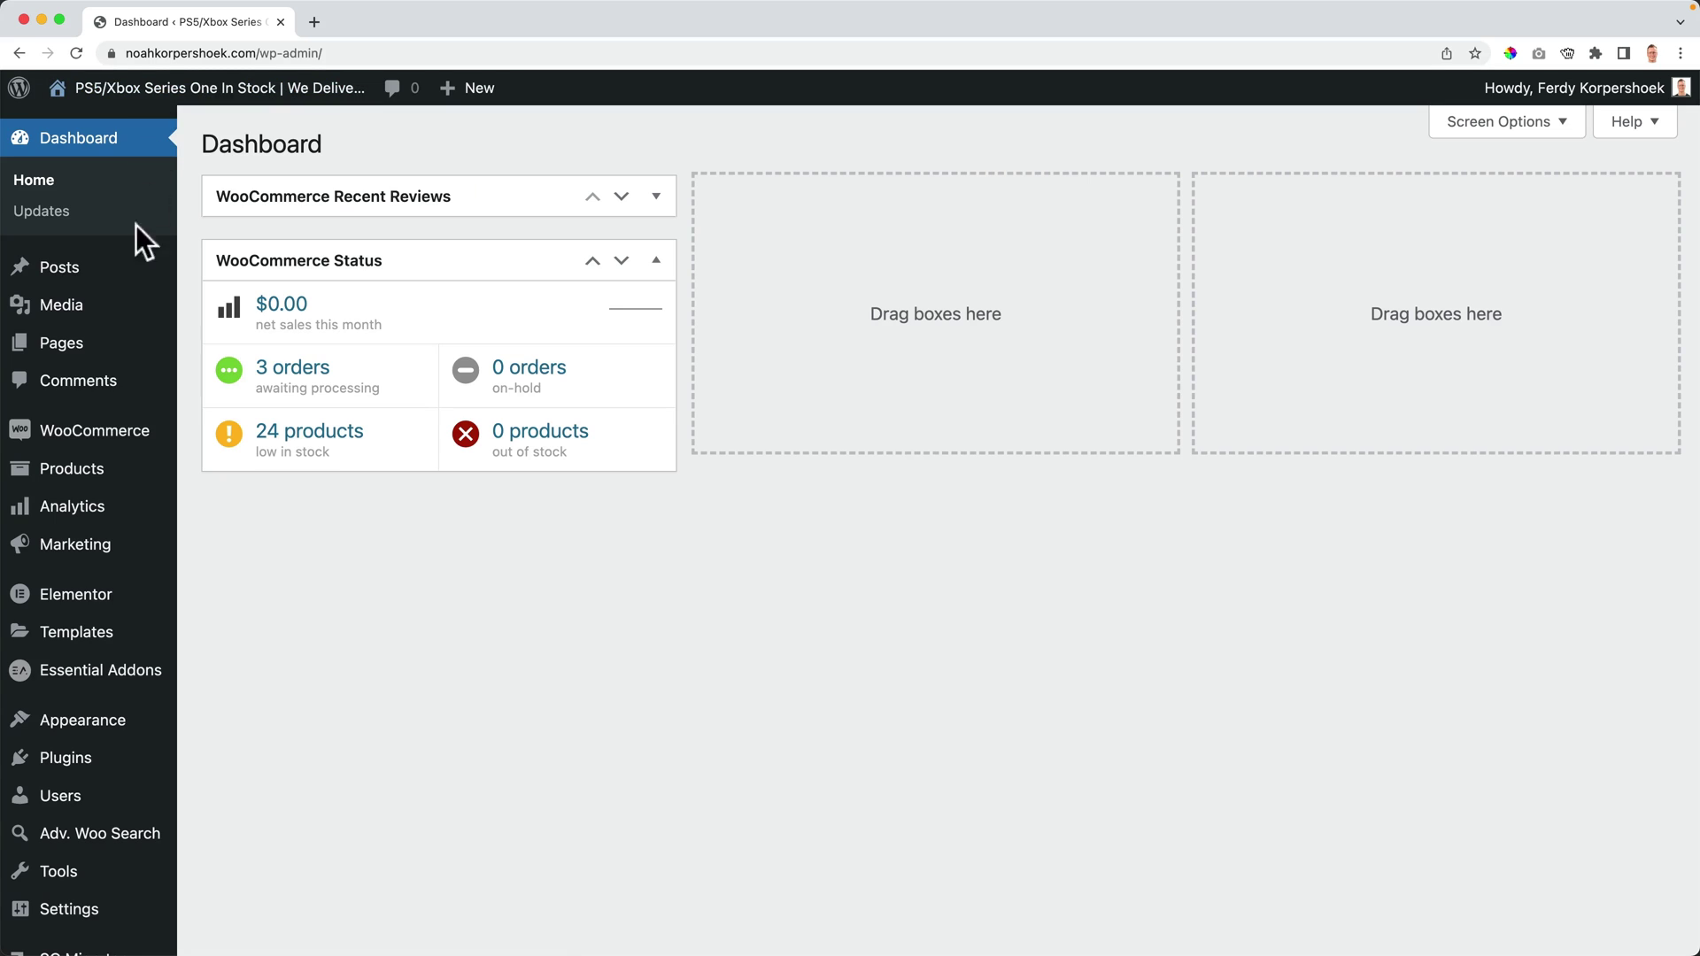
mouse_move(88, 764)
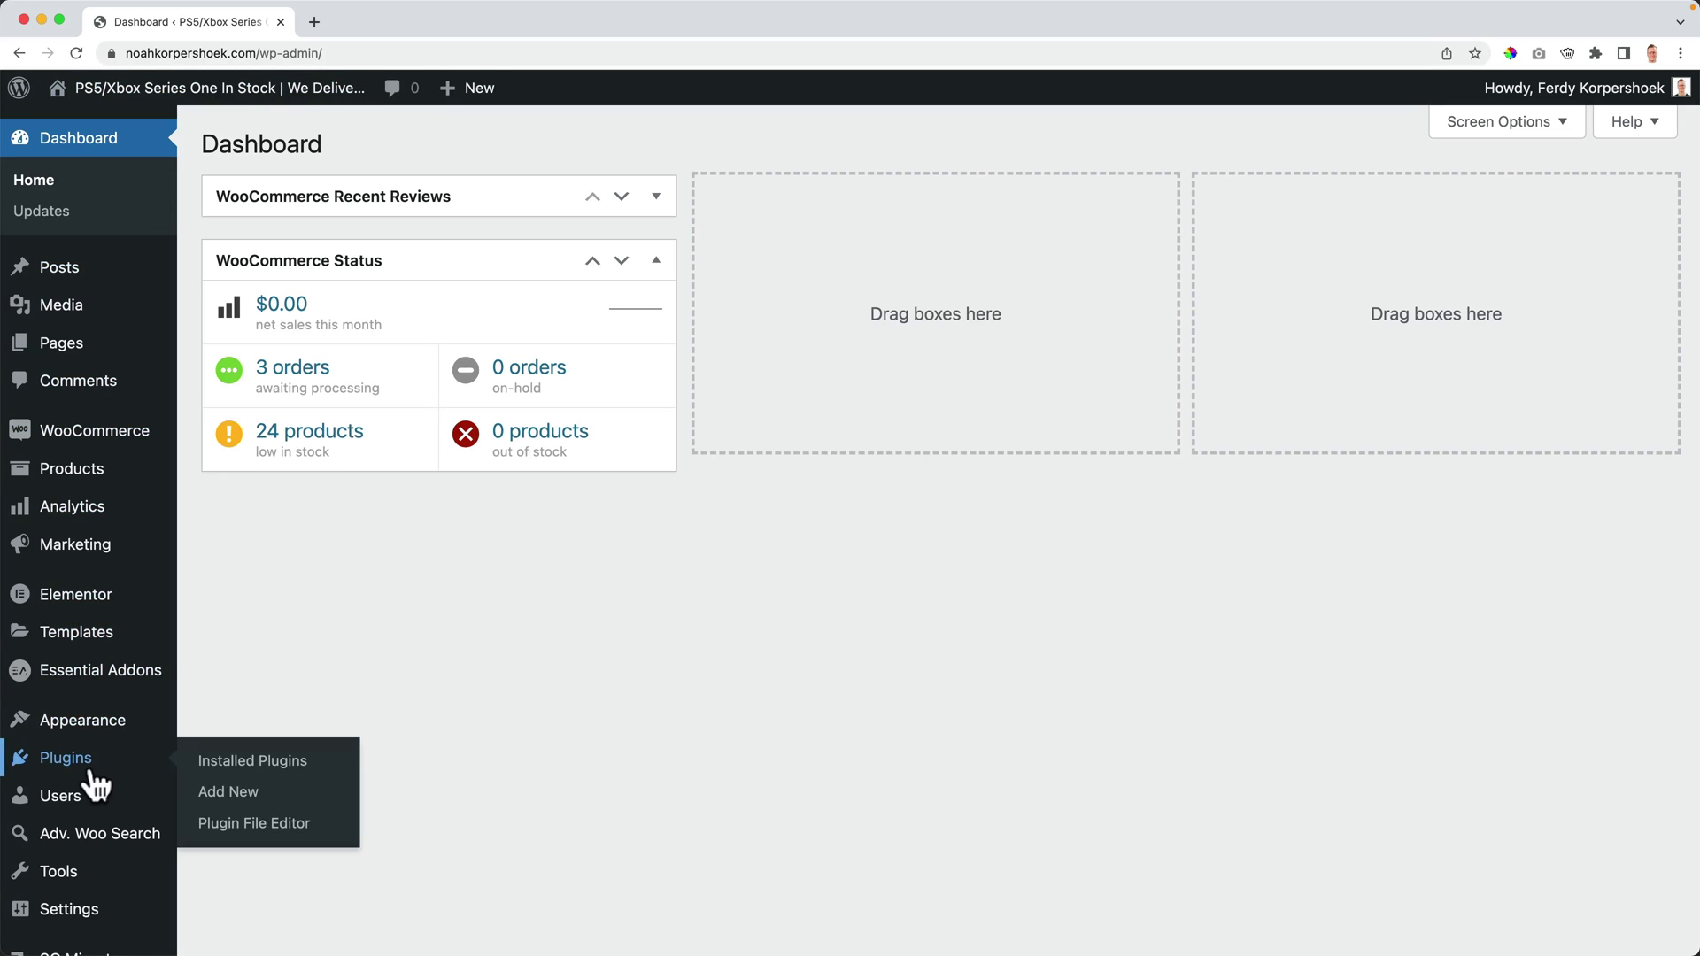
left_click(252, 794)
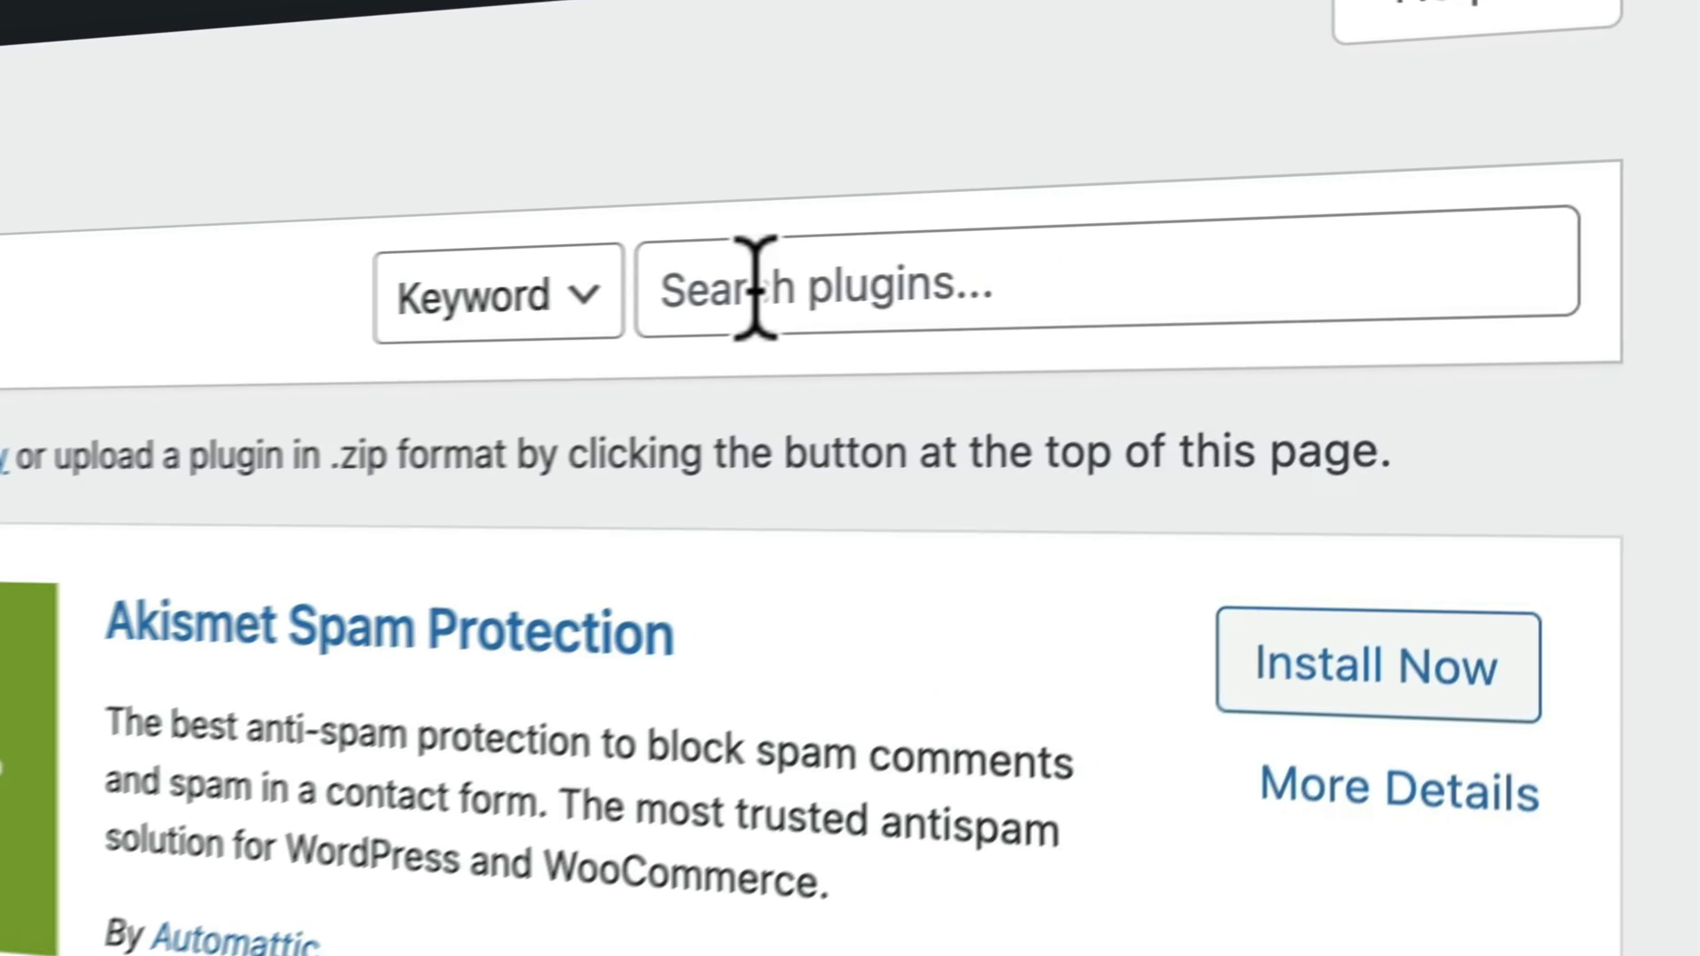
left_click(1453, 202)
type("SG Optim")
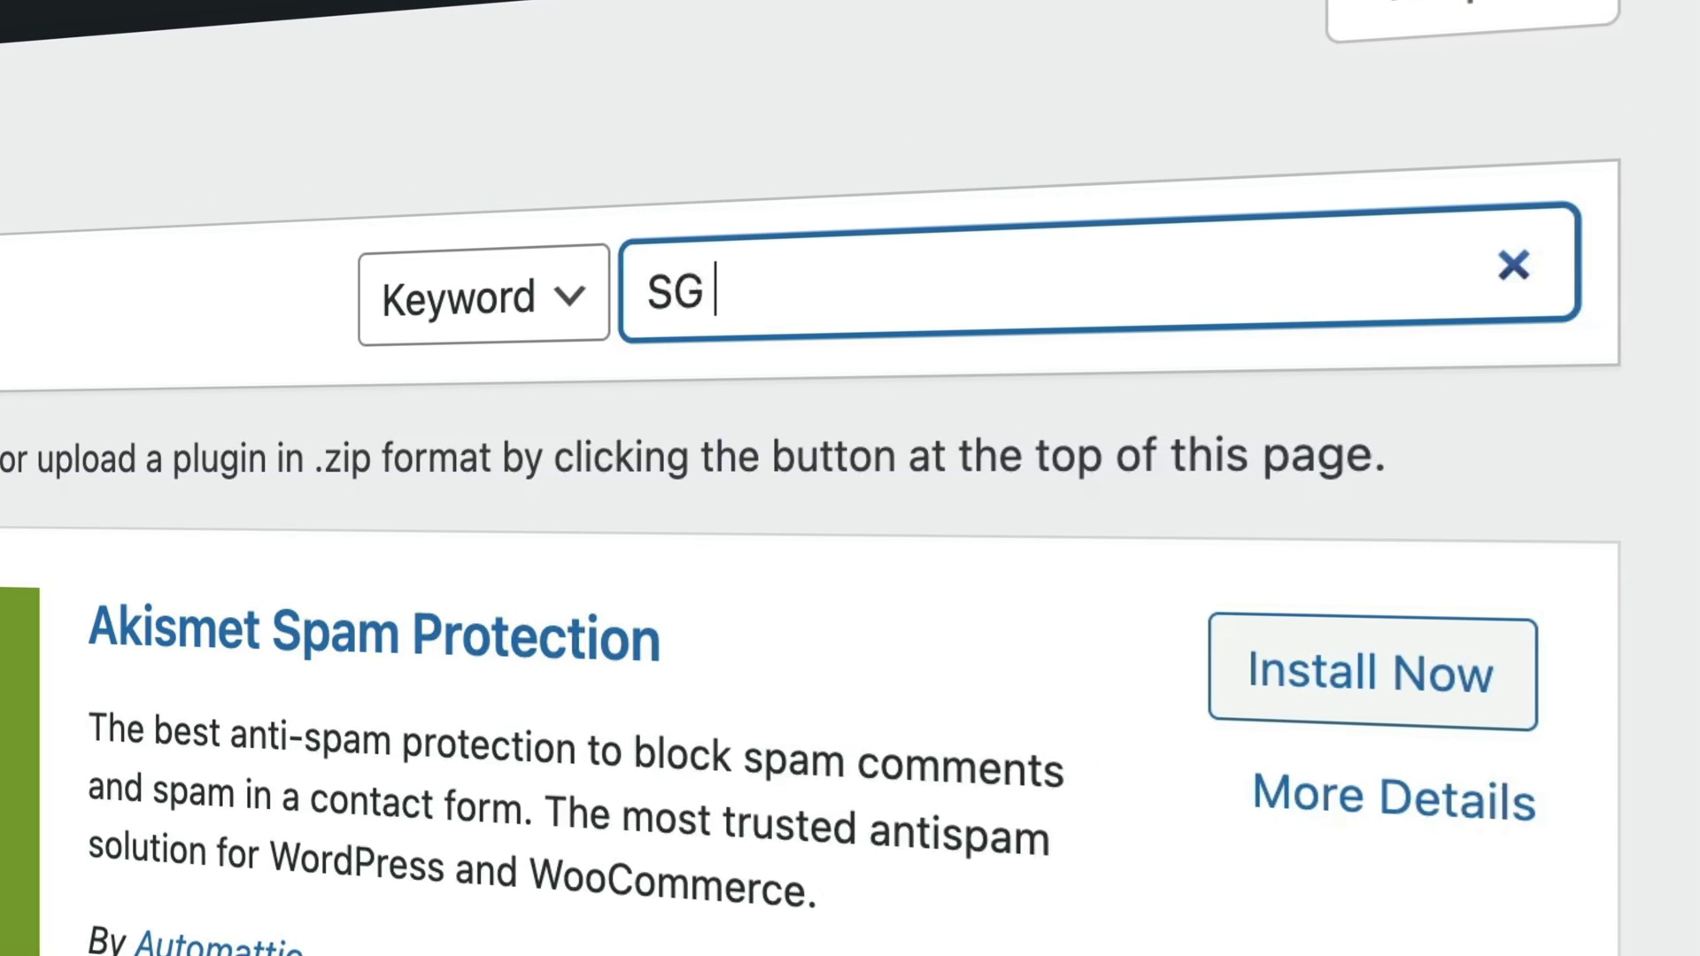
type("izer")
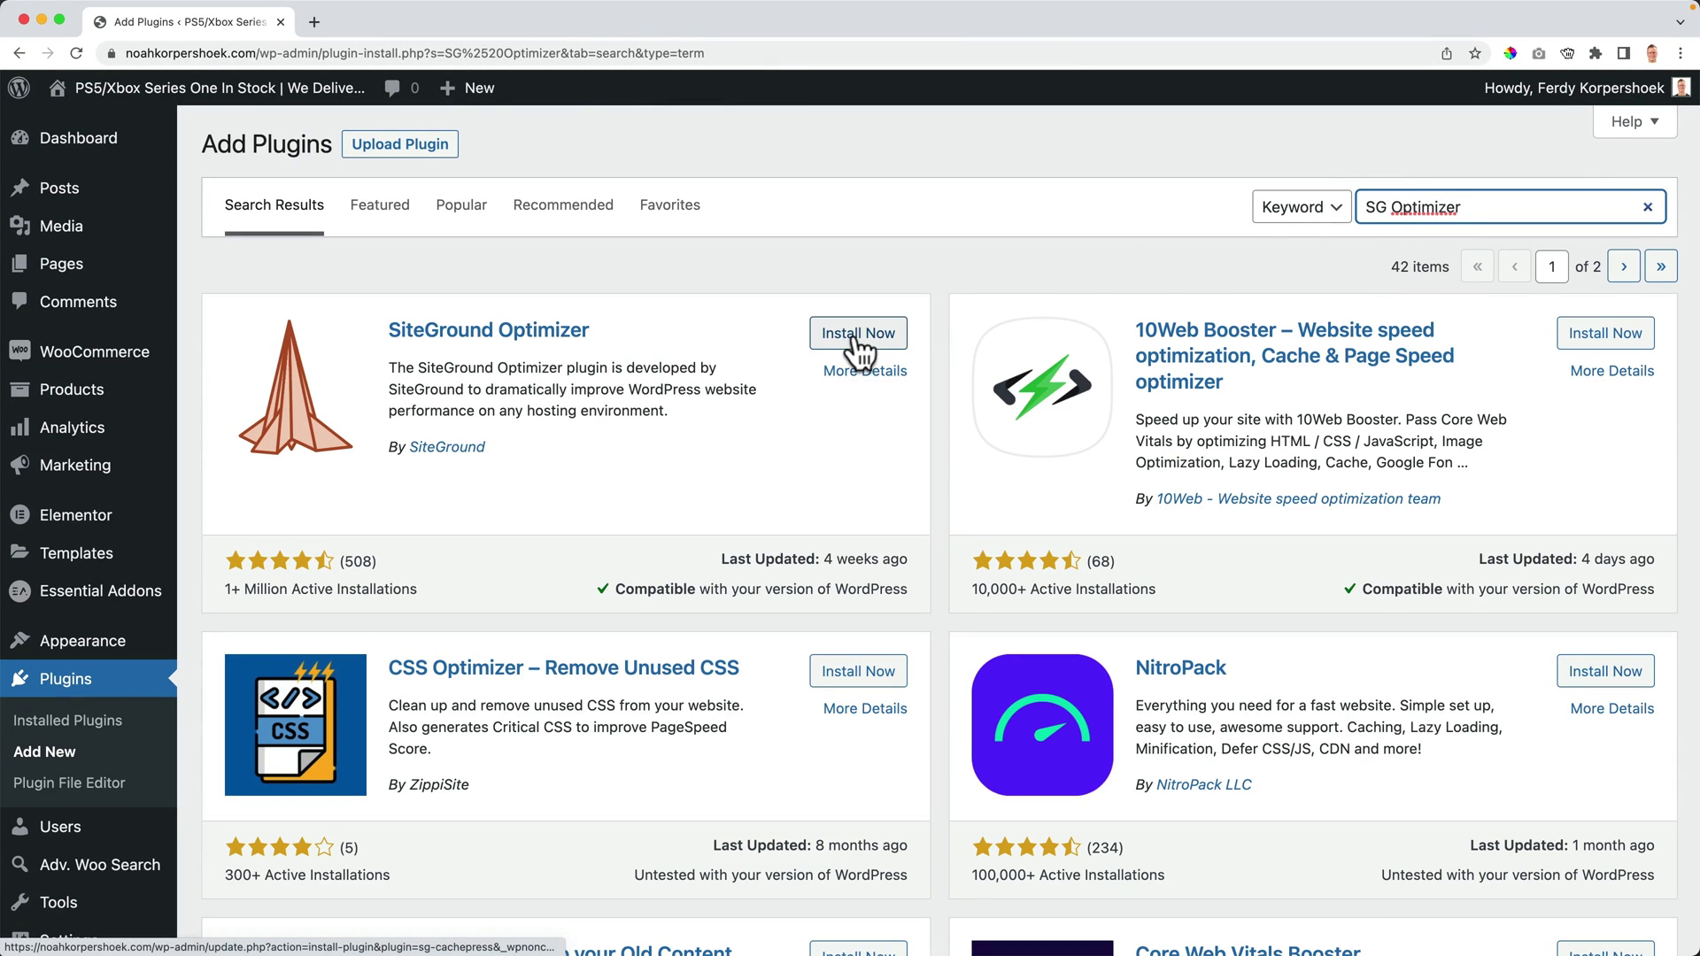
left_click(857, 345)
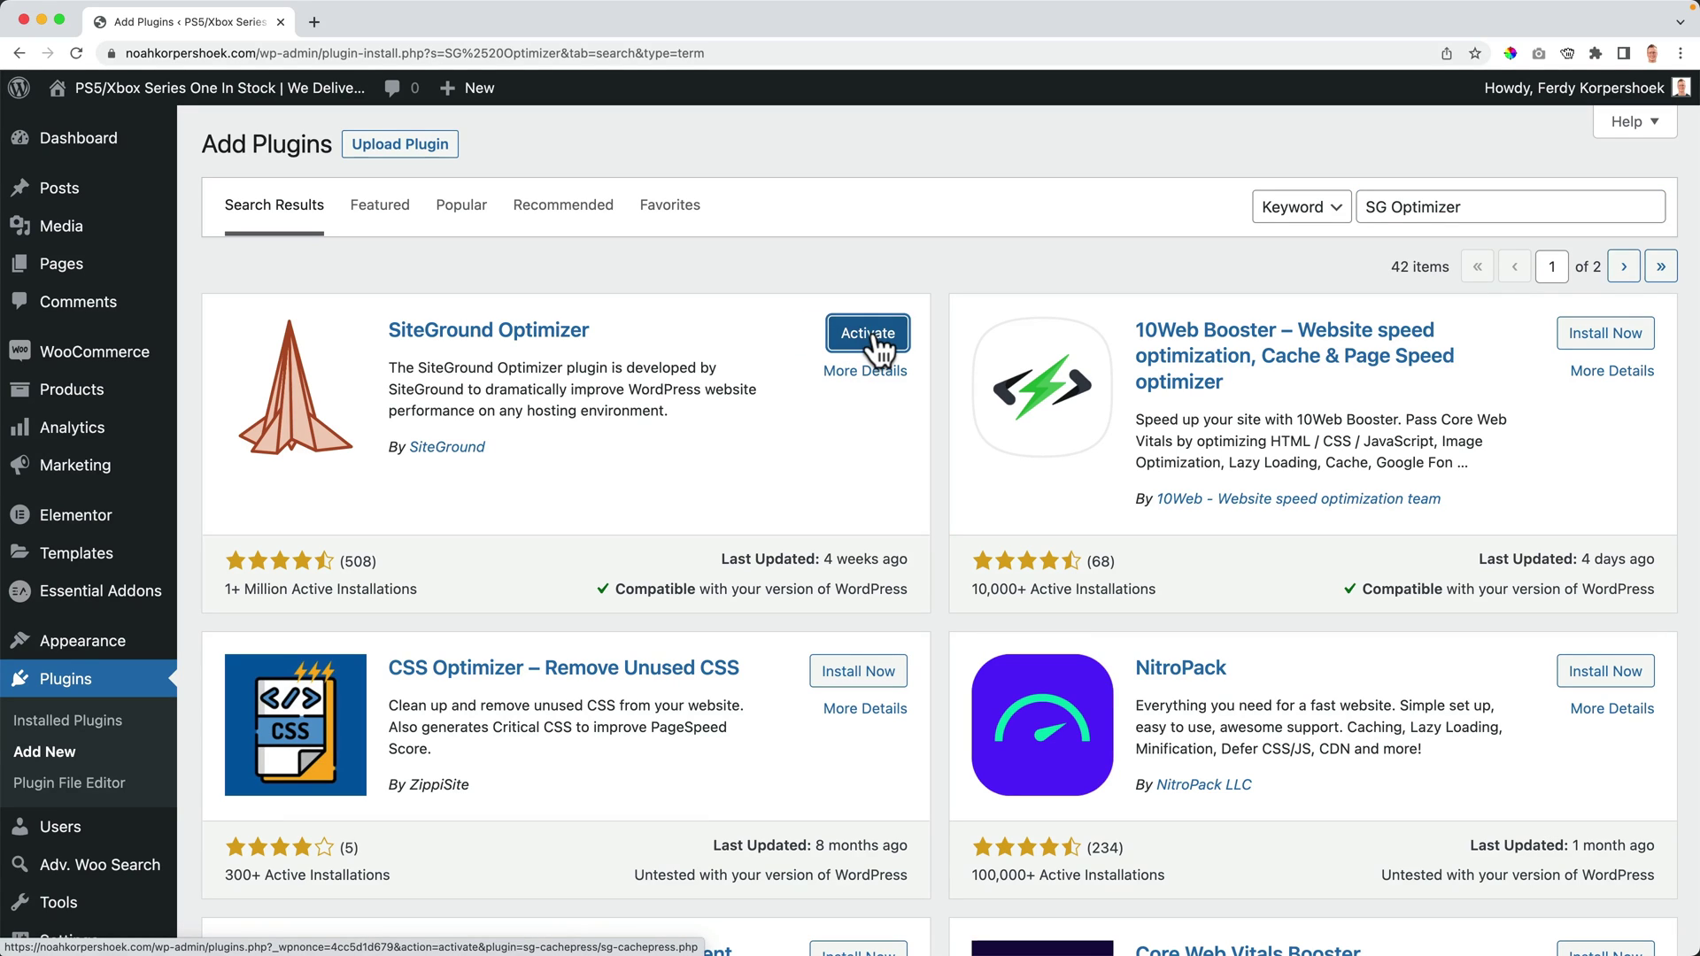
left_click(867, 335)
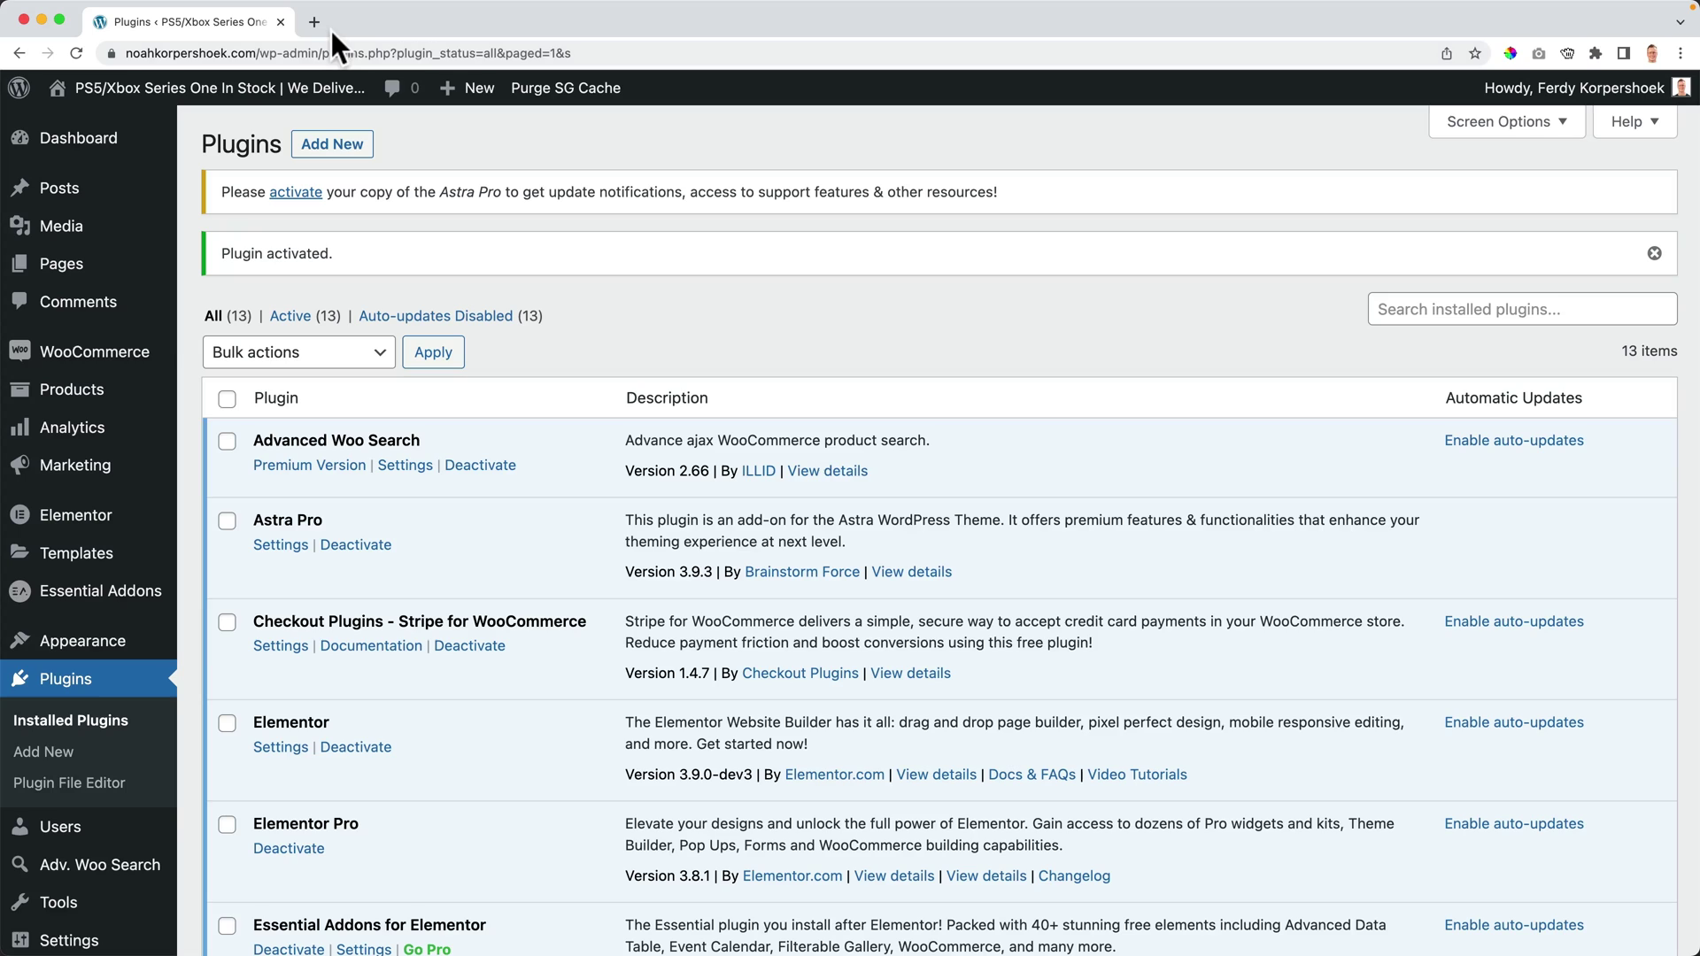
left_click(243, 95)
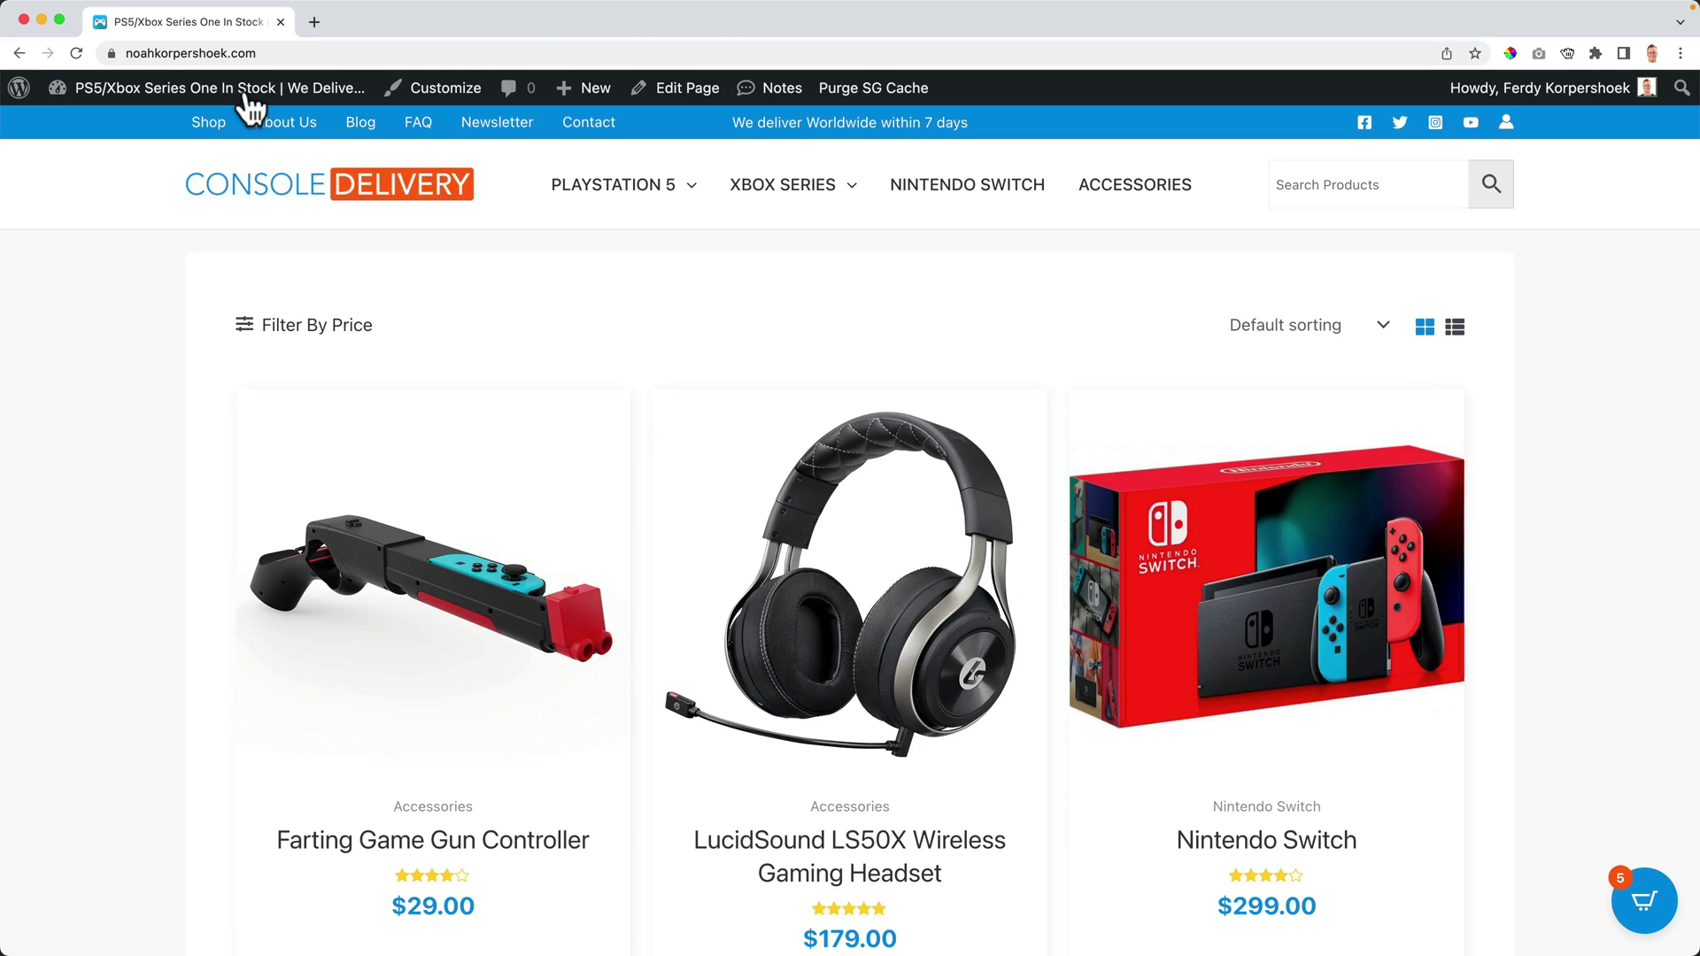
Record the reloaded homepage in DevTools Network: 275.67 ms waiting for server response, 280.80 ms total
right_click(110, 311)
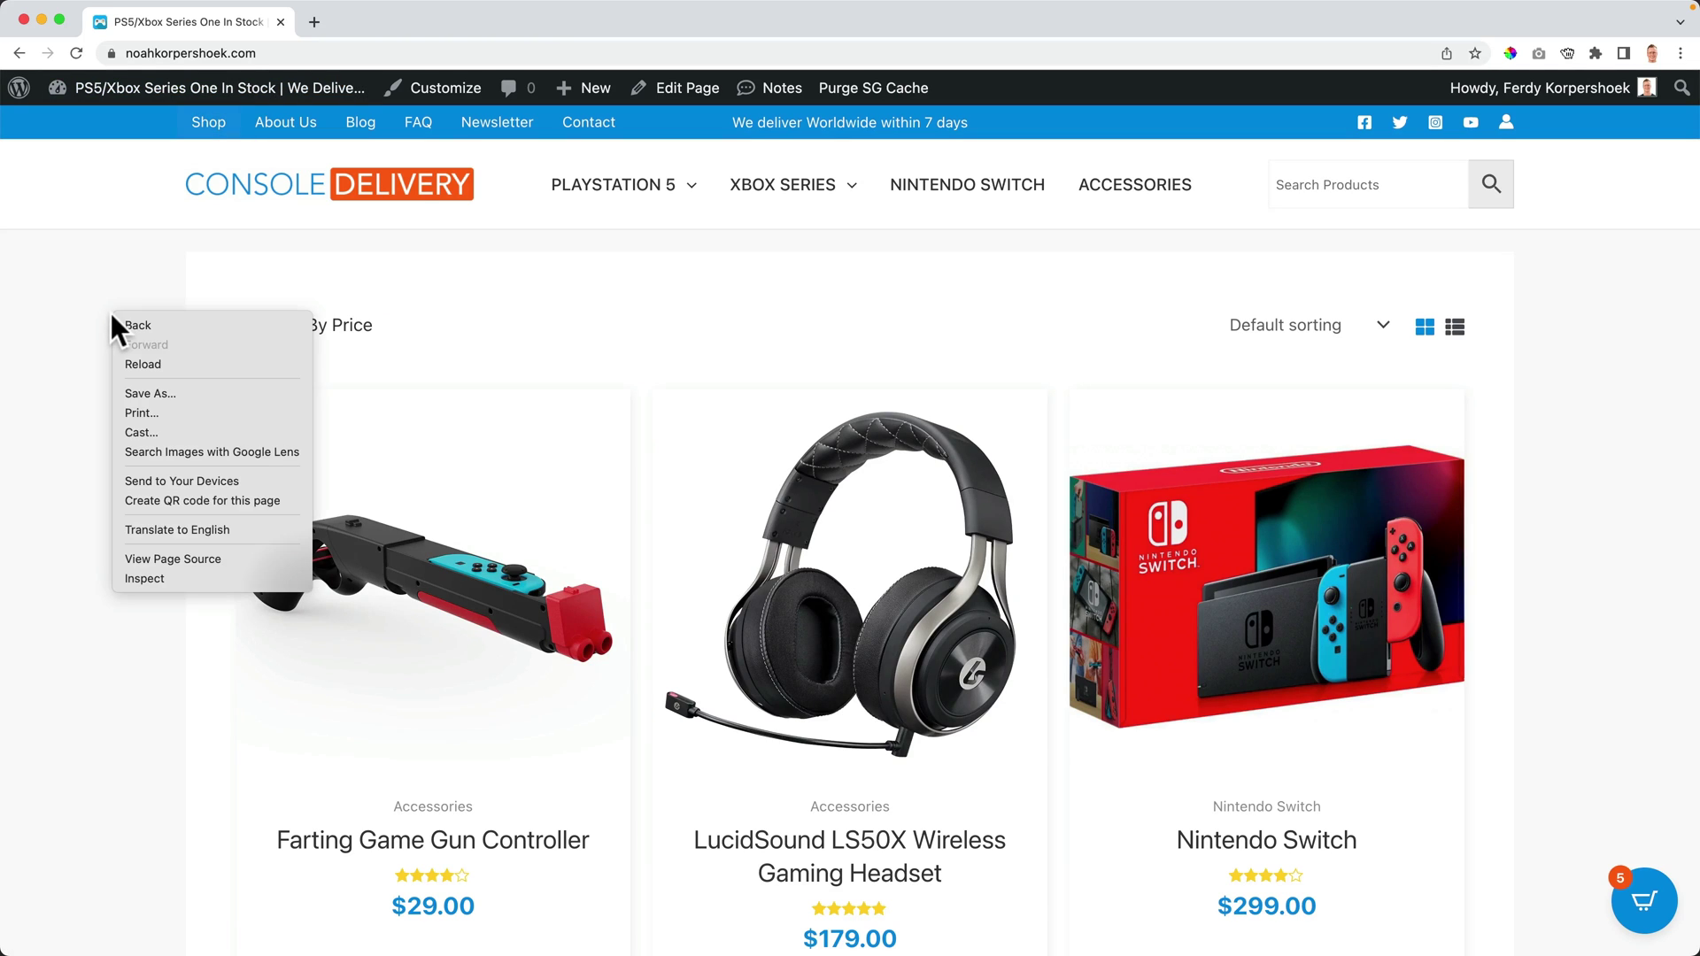
left_click(140, 576)
left_click(341, 456)
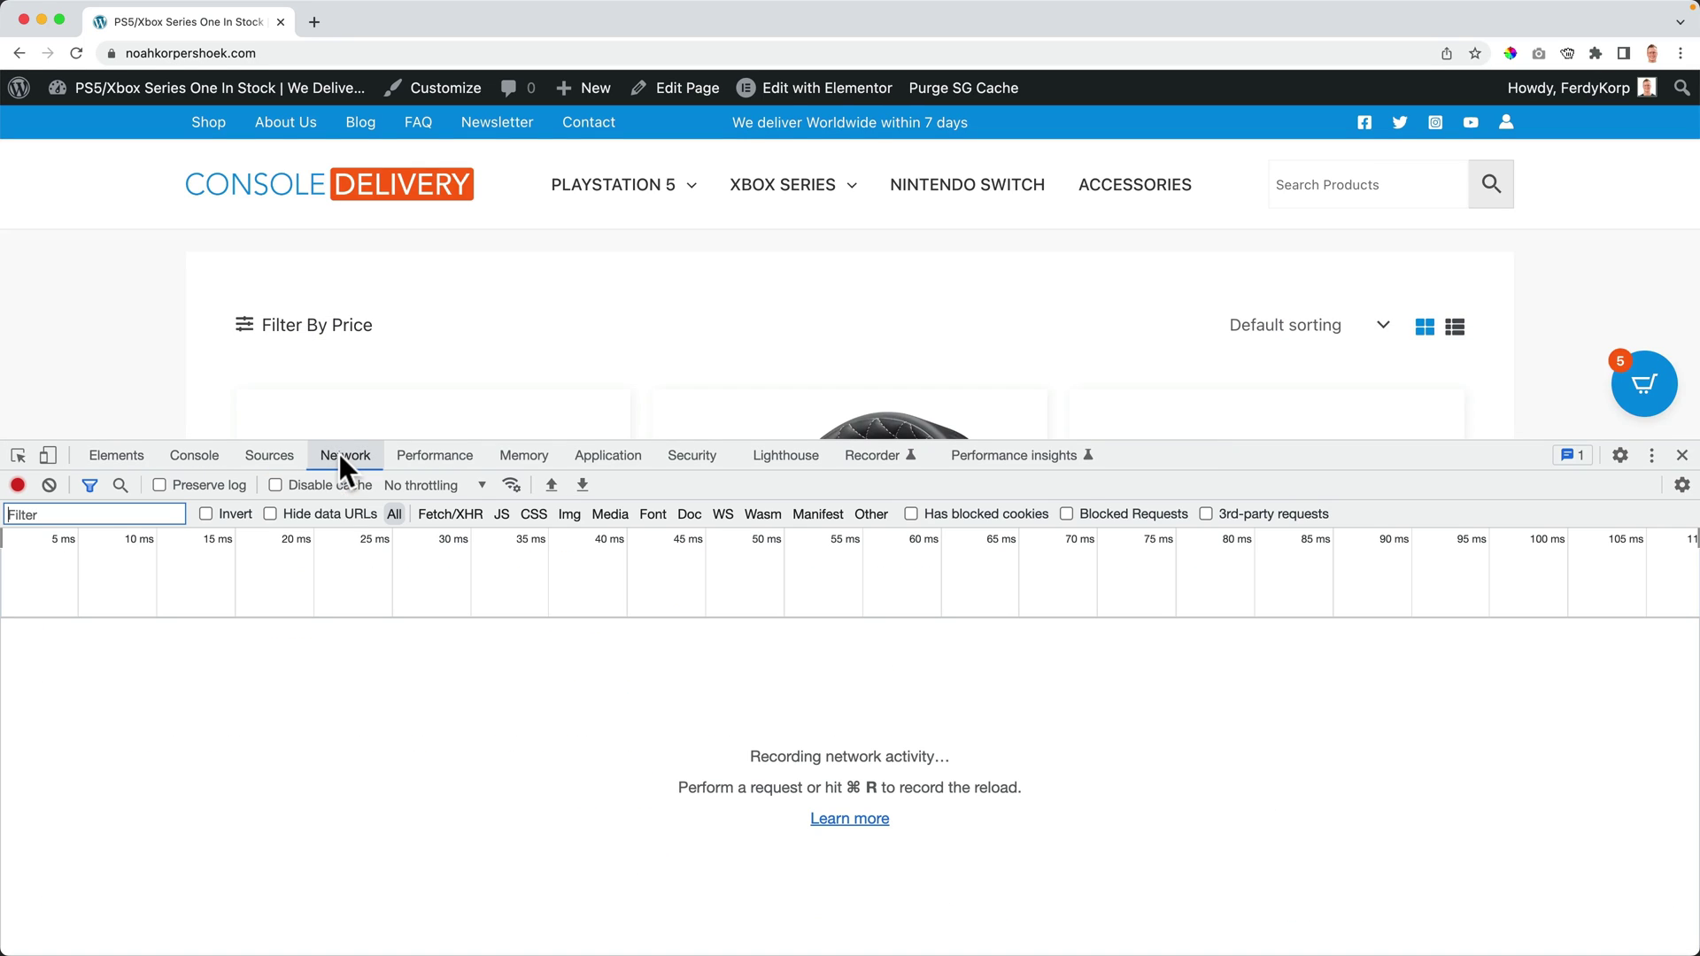
key("super+r")
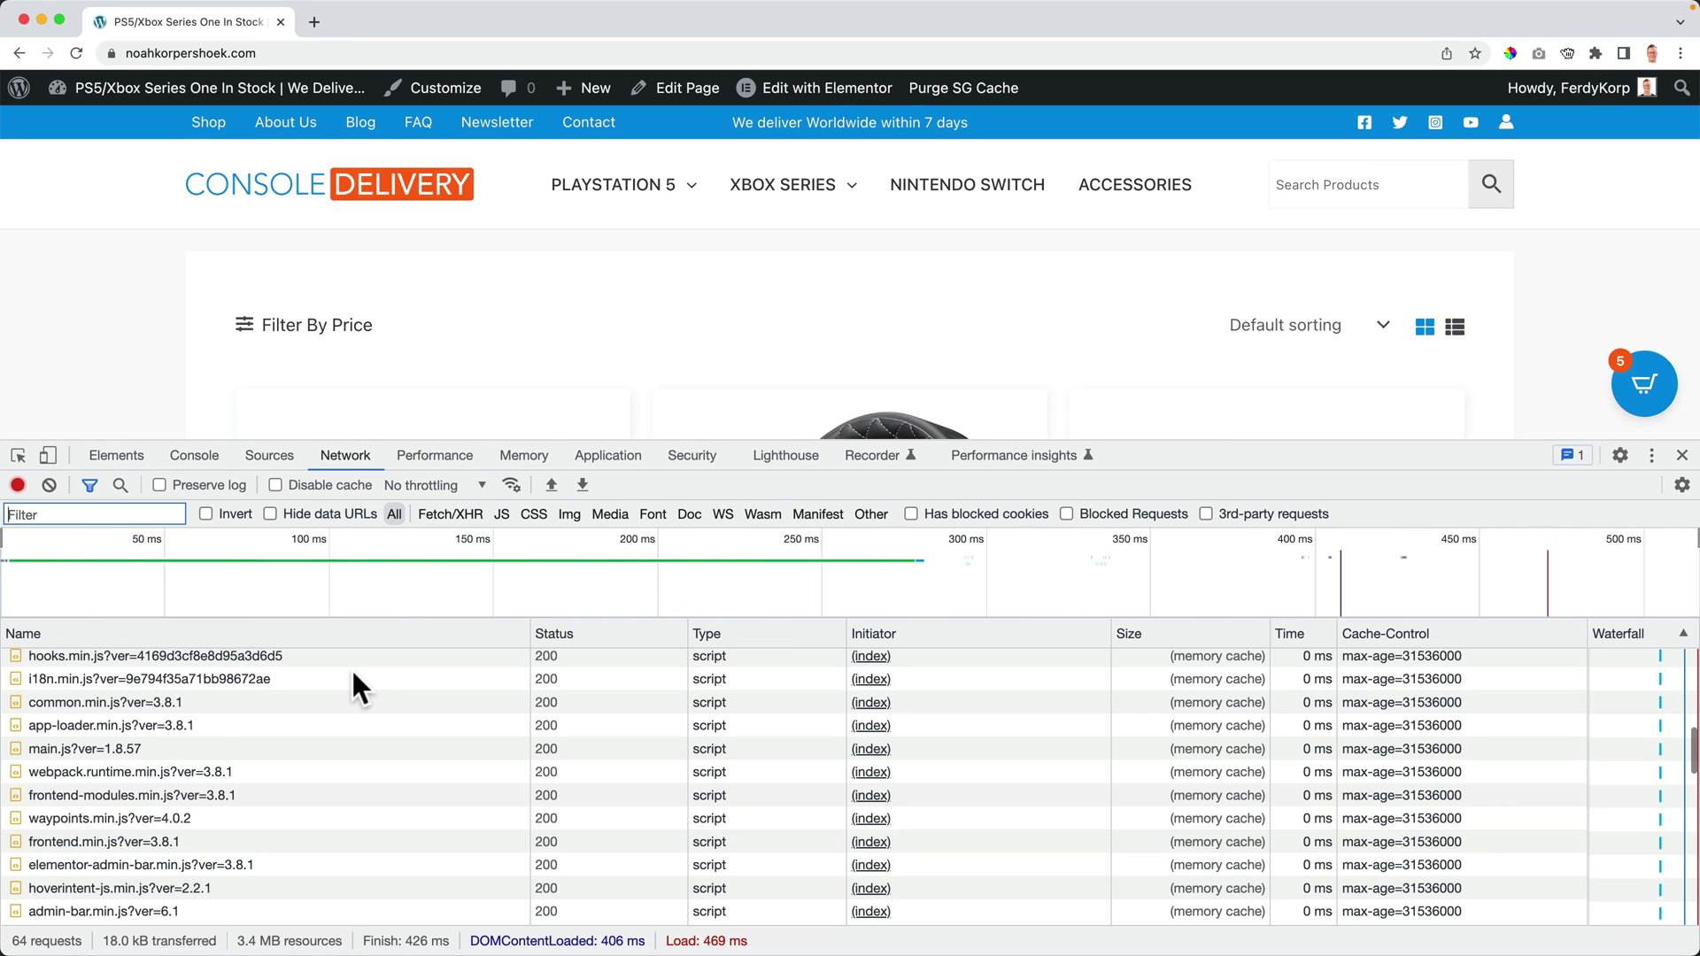
scroll(351, 667, "up", 5)
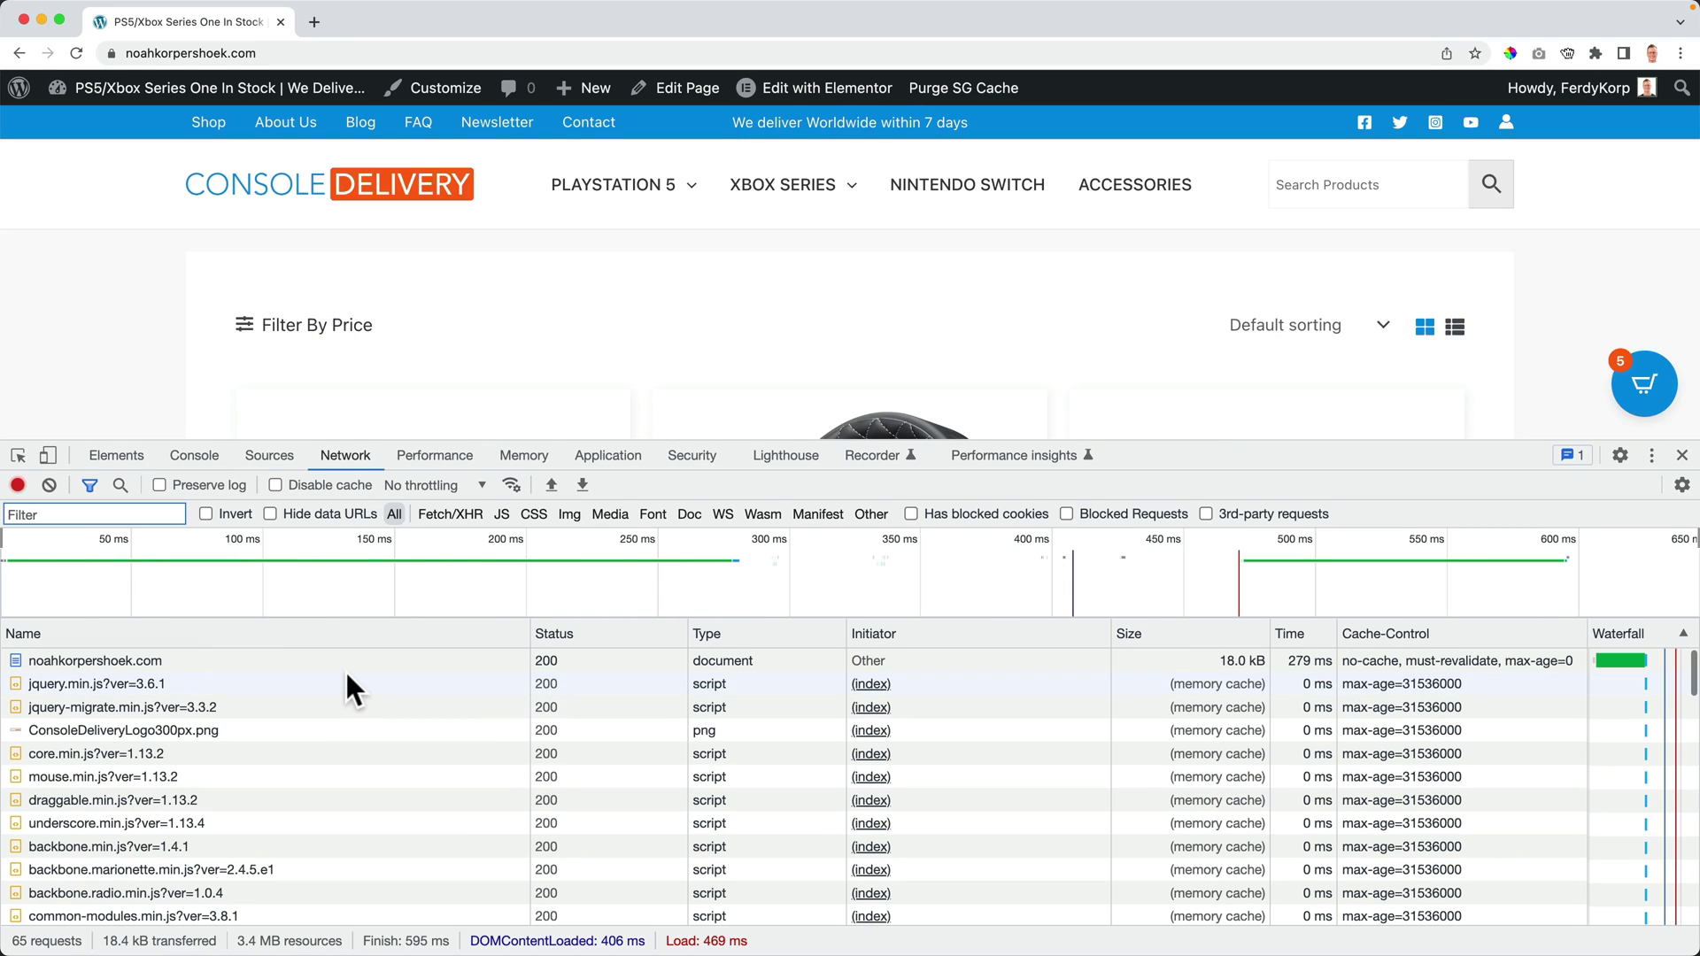
left_click(292, 662)
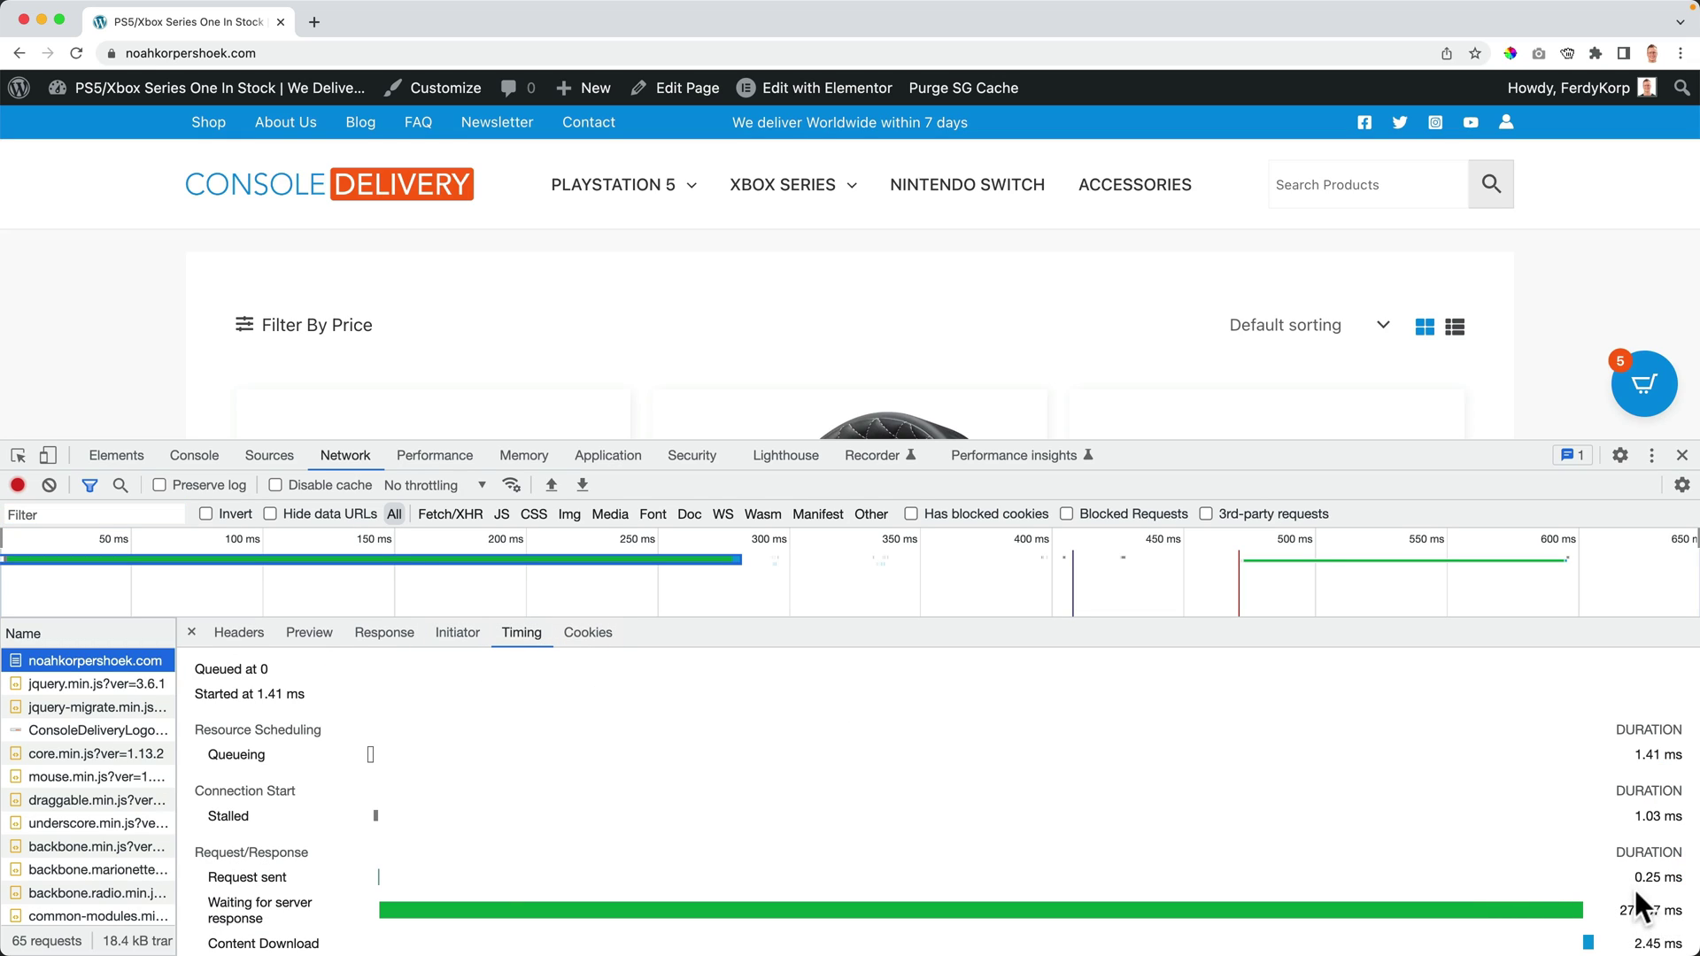
scroll(1634, 885, "down", 2)
scroll(1634, 854, "up", 1)
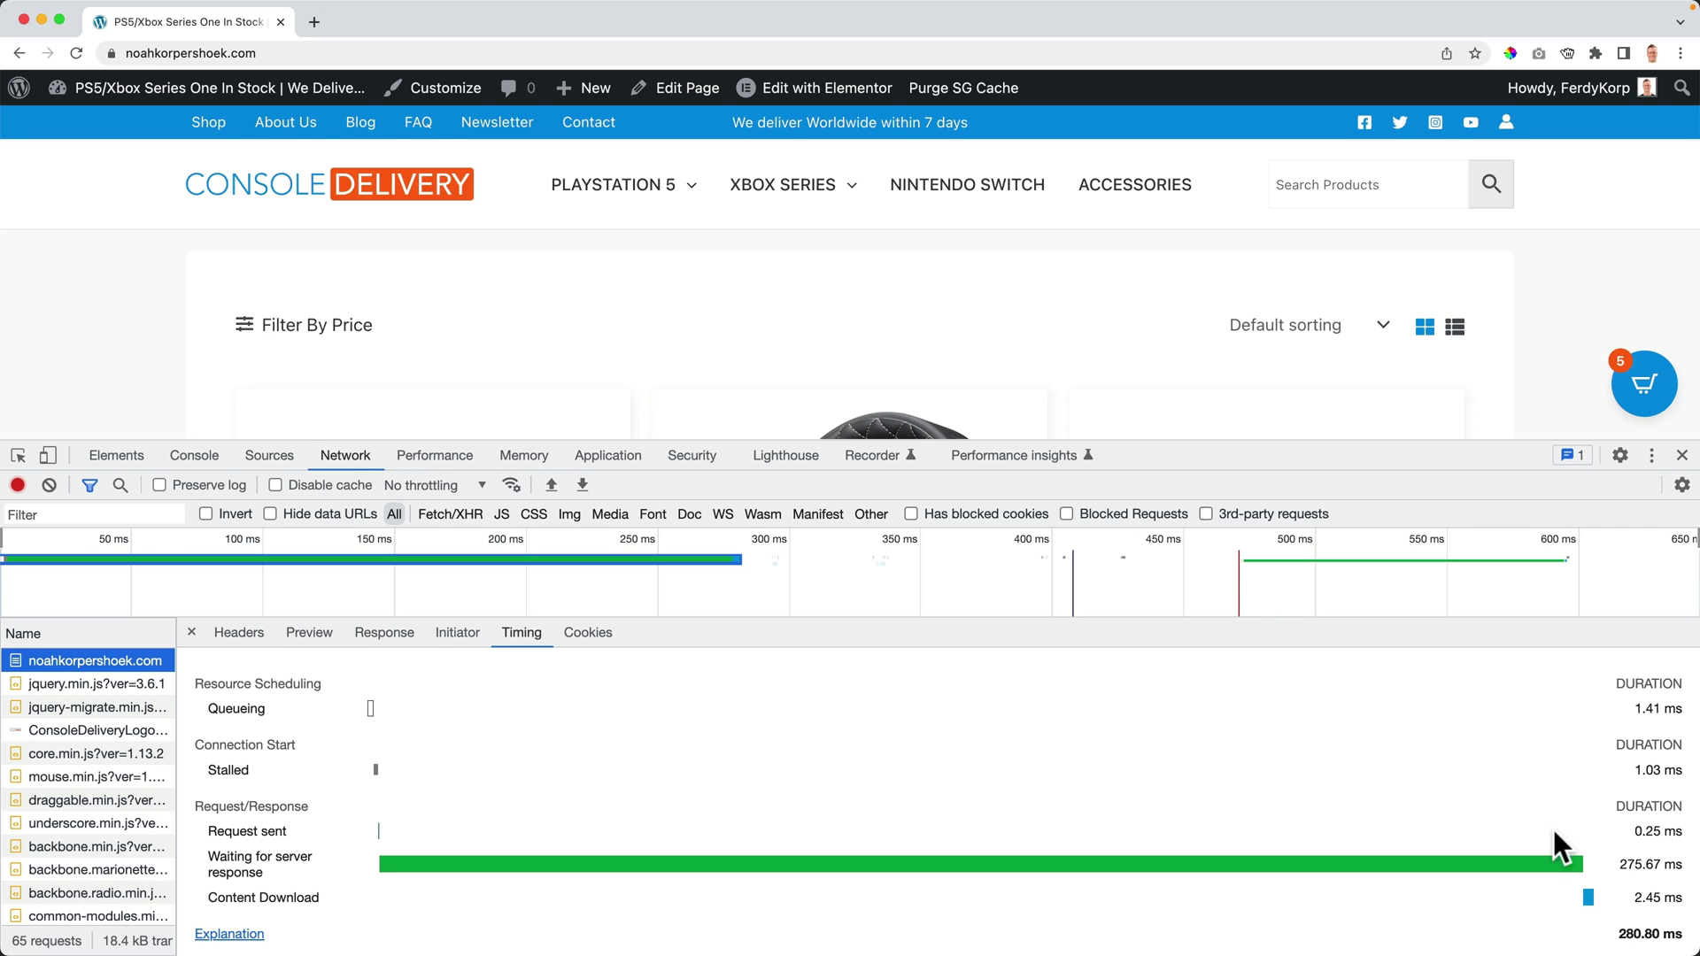
Sign in at siteground.com and open Site Tools for noahkorpershoek.com
left_click(323, 24)
type("siteground.com")
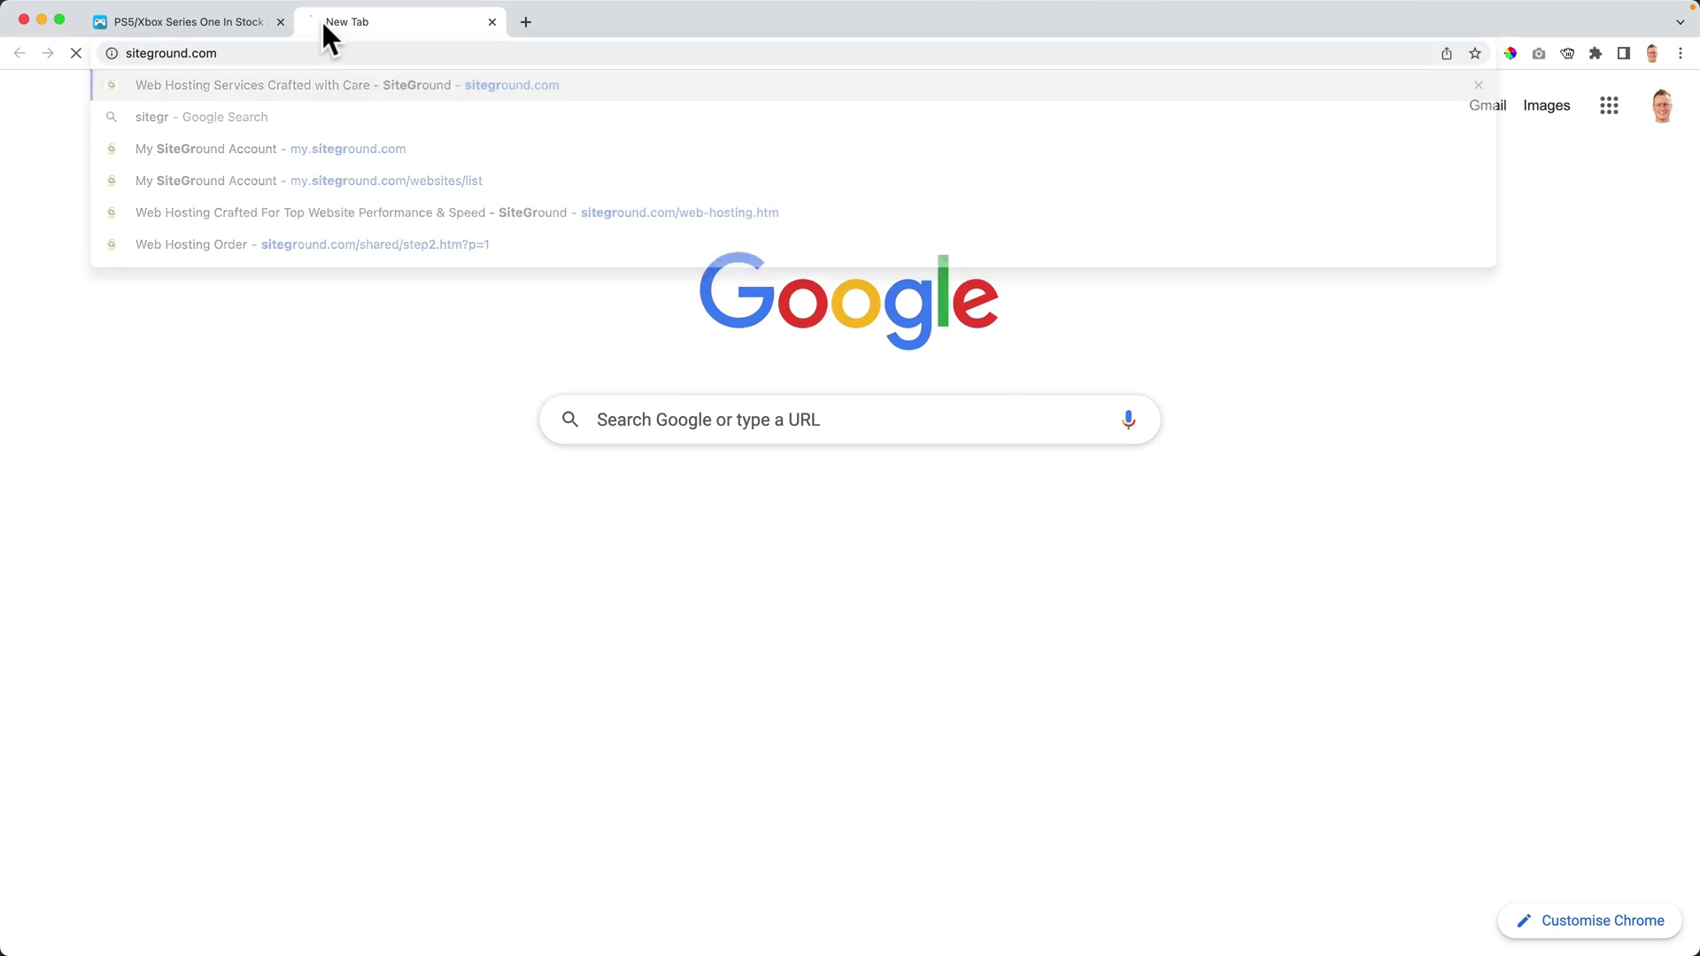
key("Return")
left_click(1578, 213)
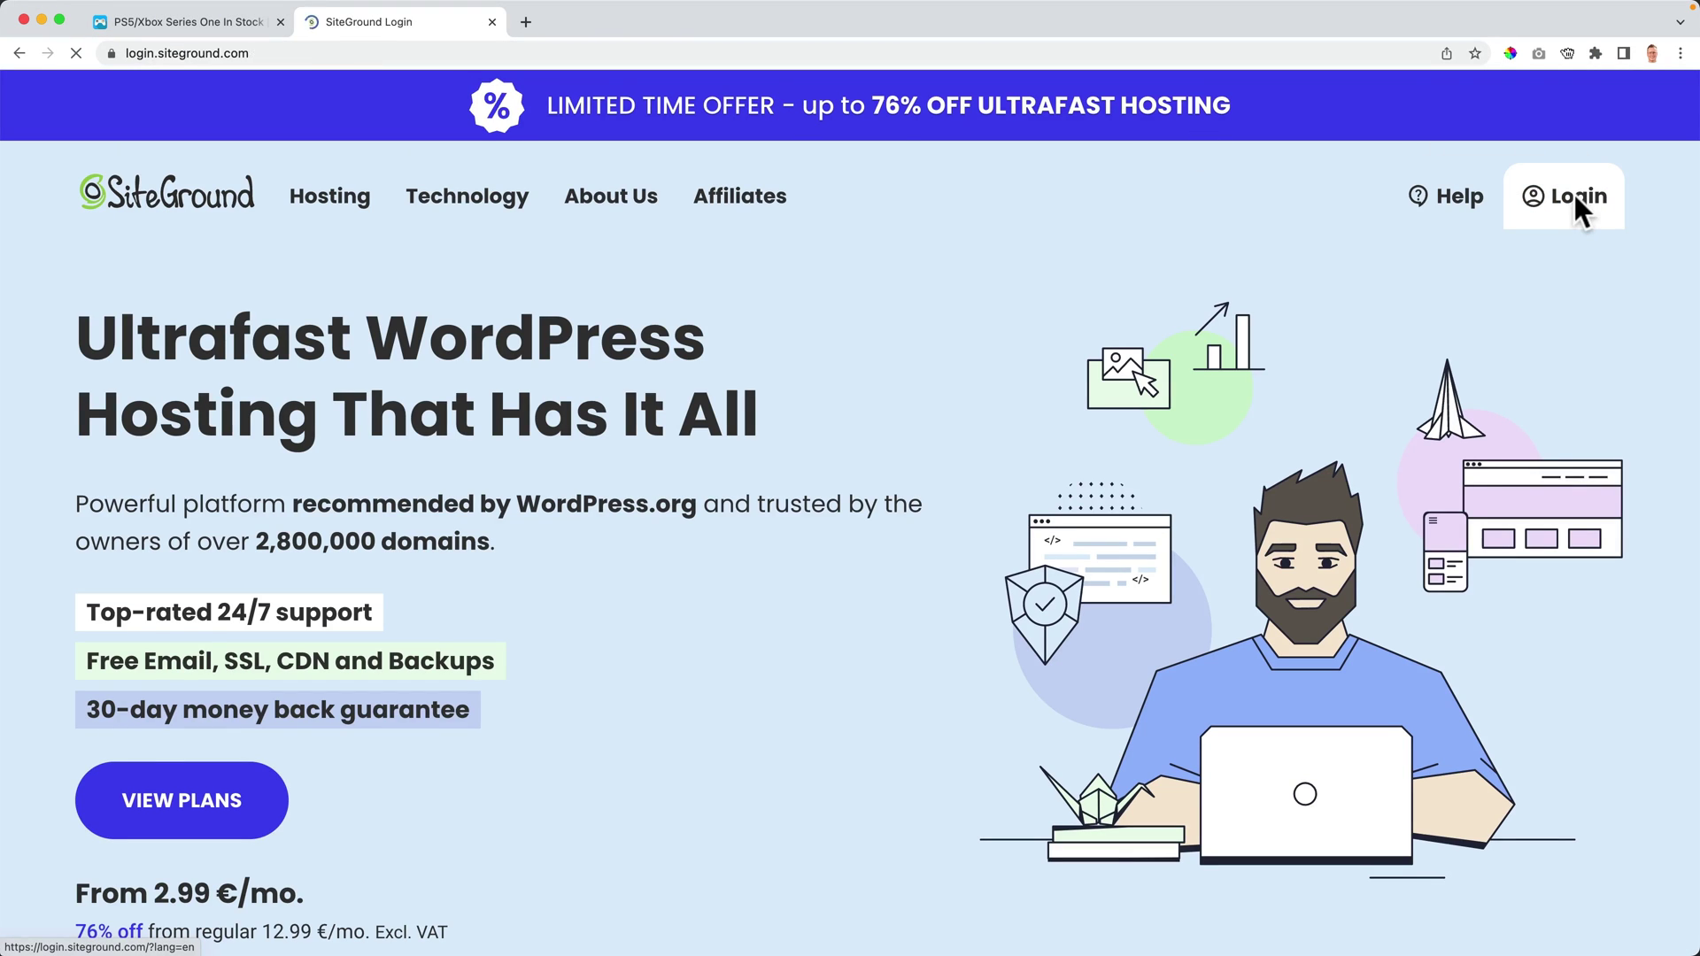
left_click(438, 156)
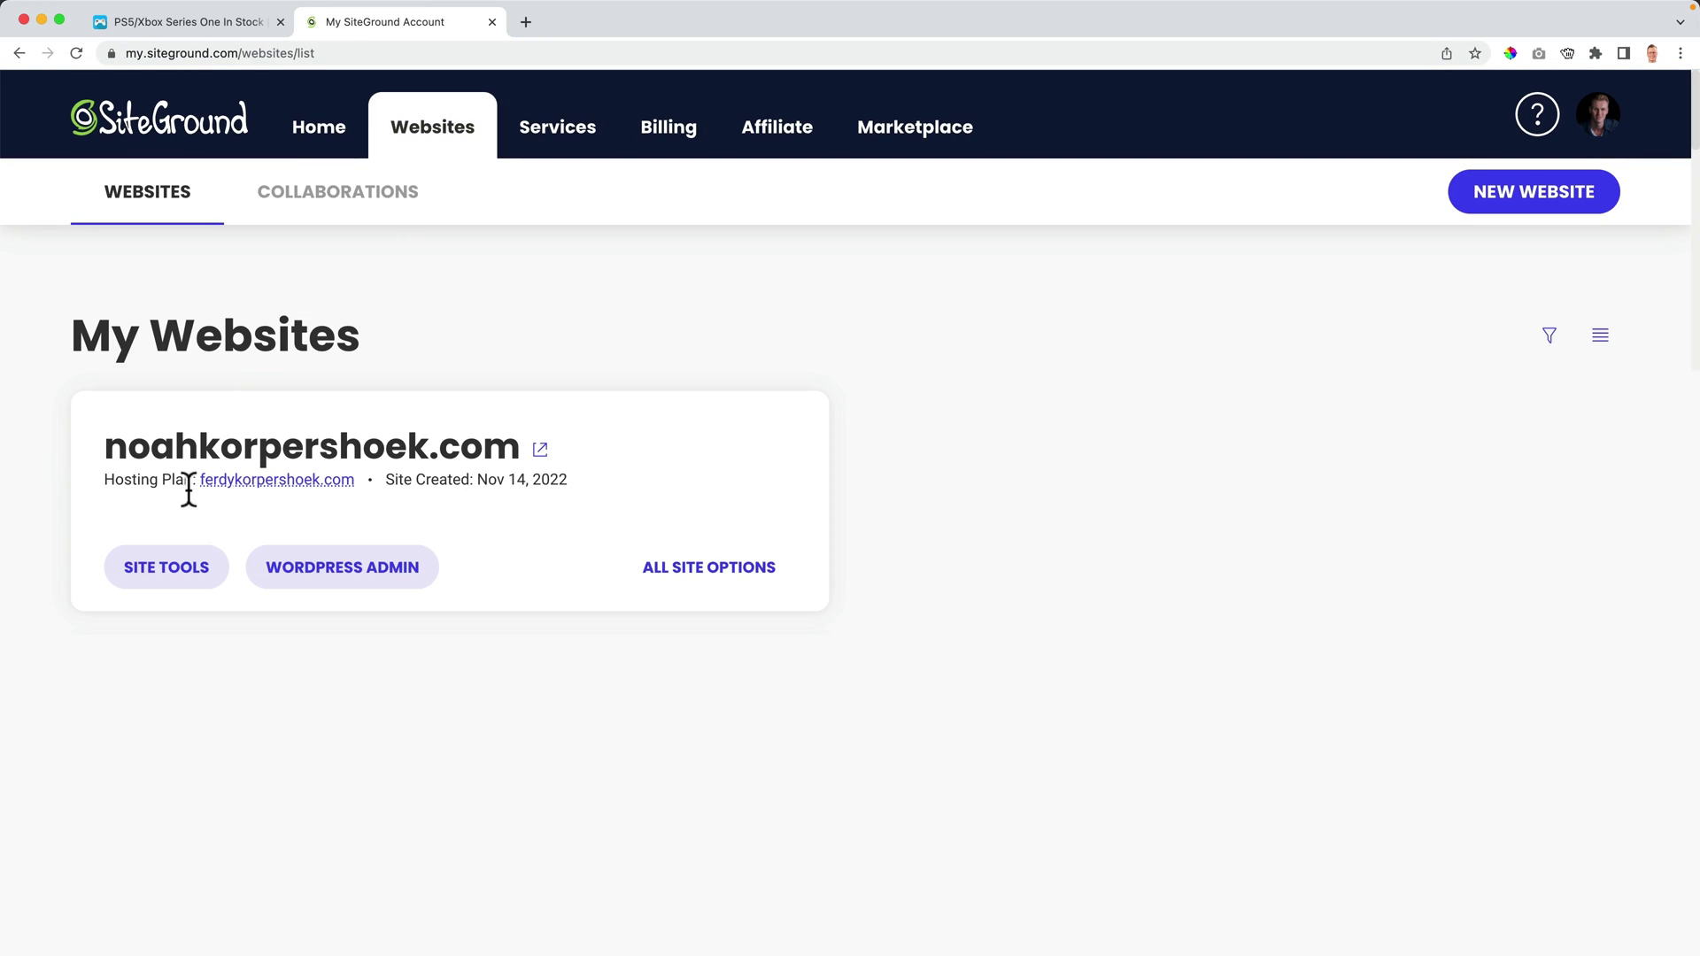
left_click(168, 576)
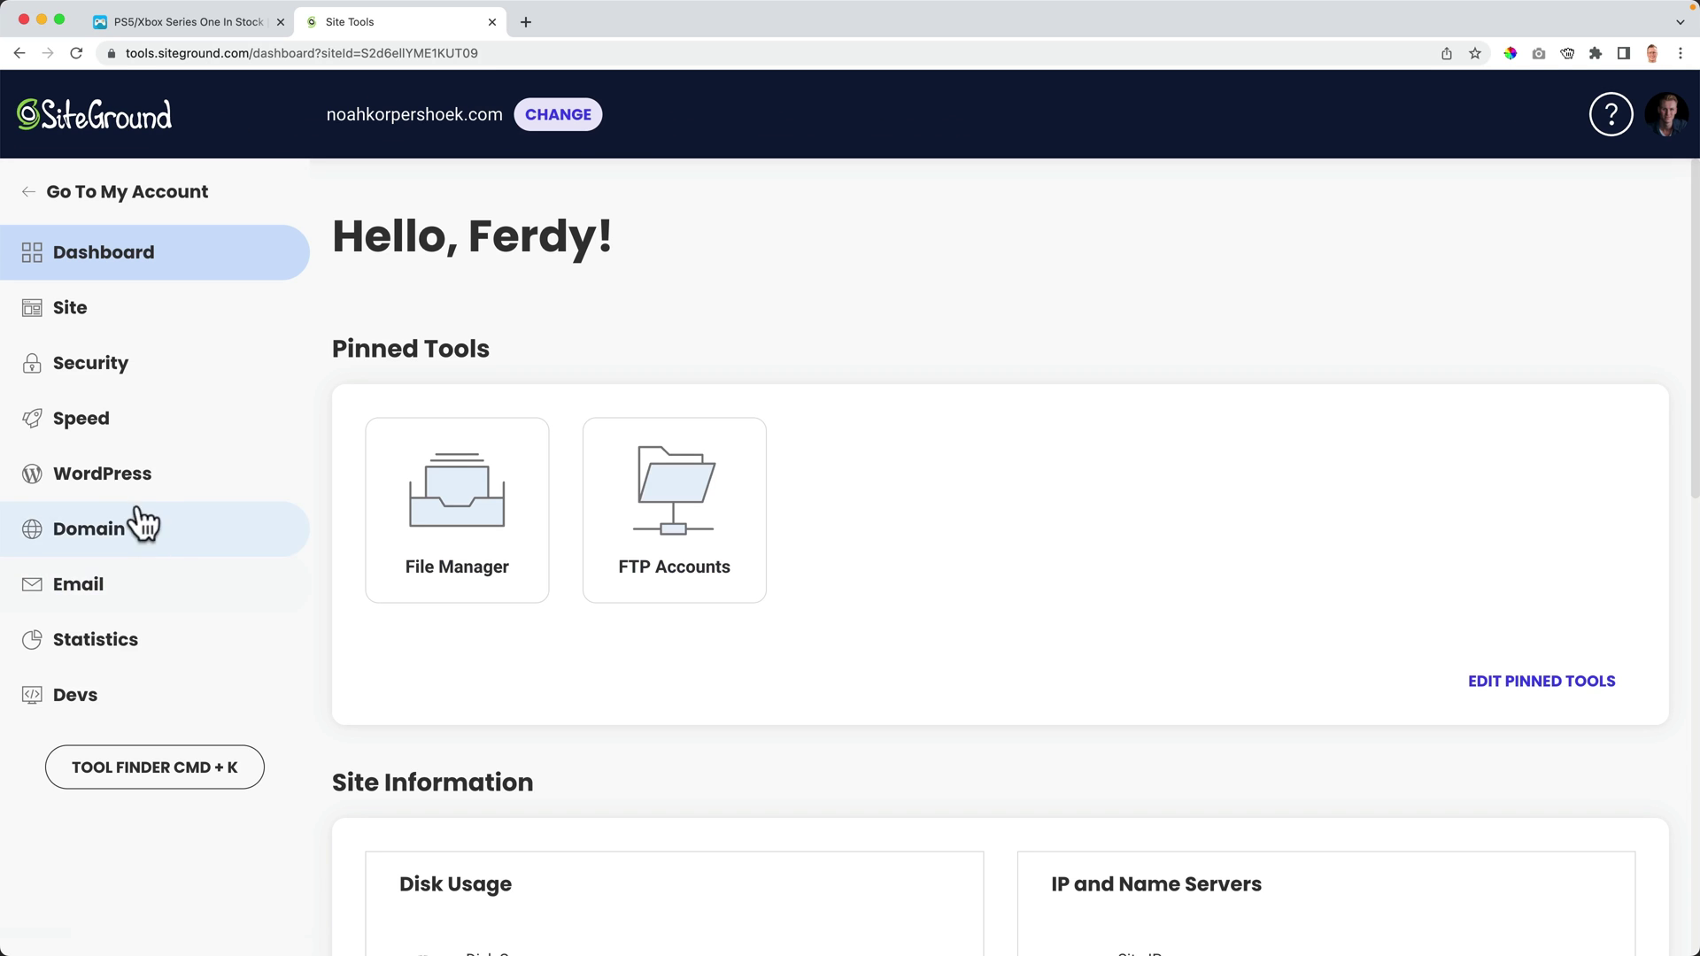
left_click(99, 425)
Review the NGINX and Dynamic Cache settings, then enable Memcached for All Sites
left_click(92, 478)
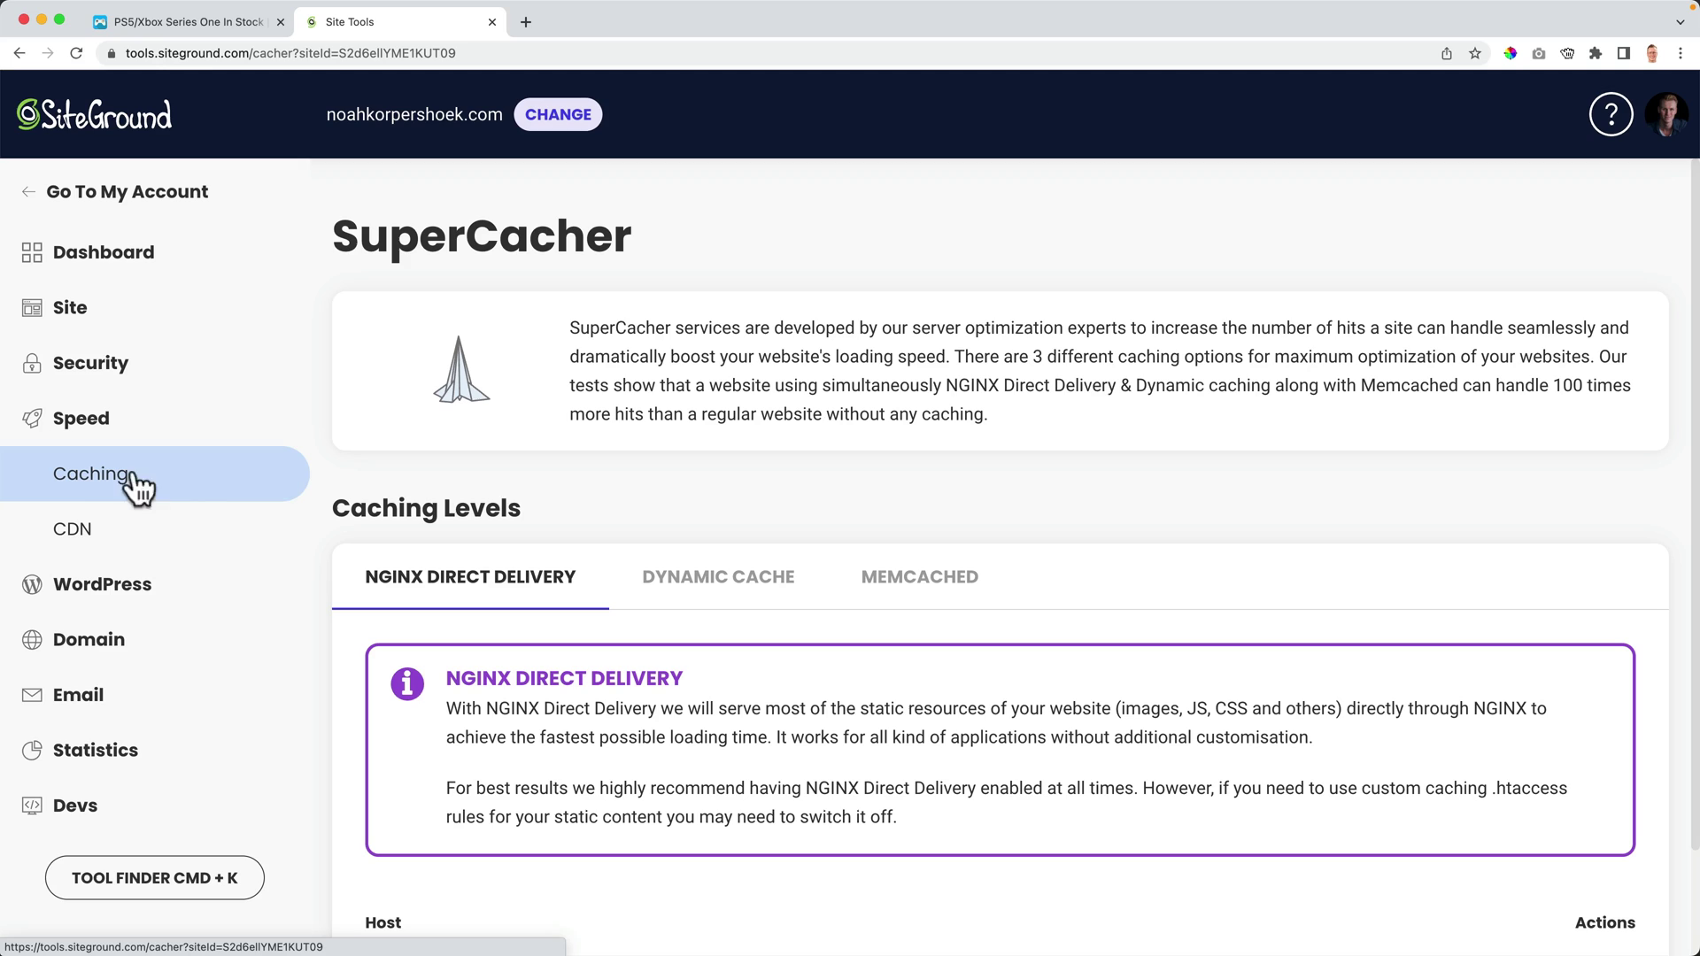
scroll(620, 482, "down", 2)
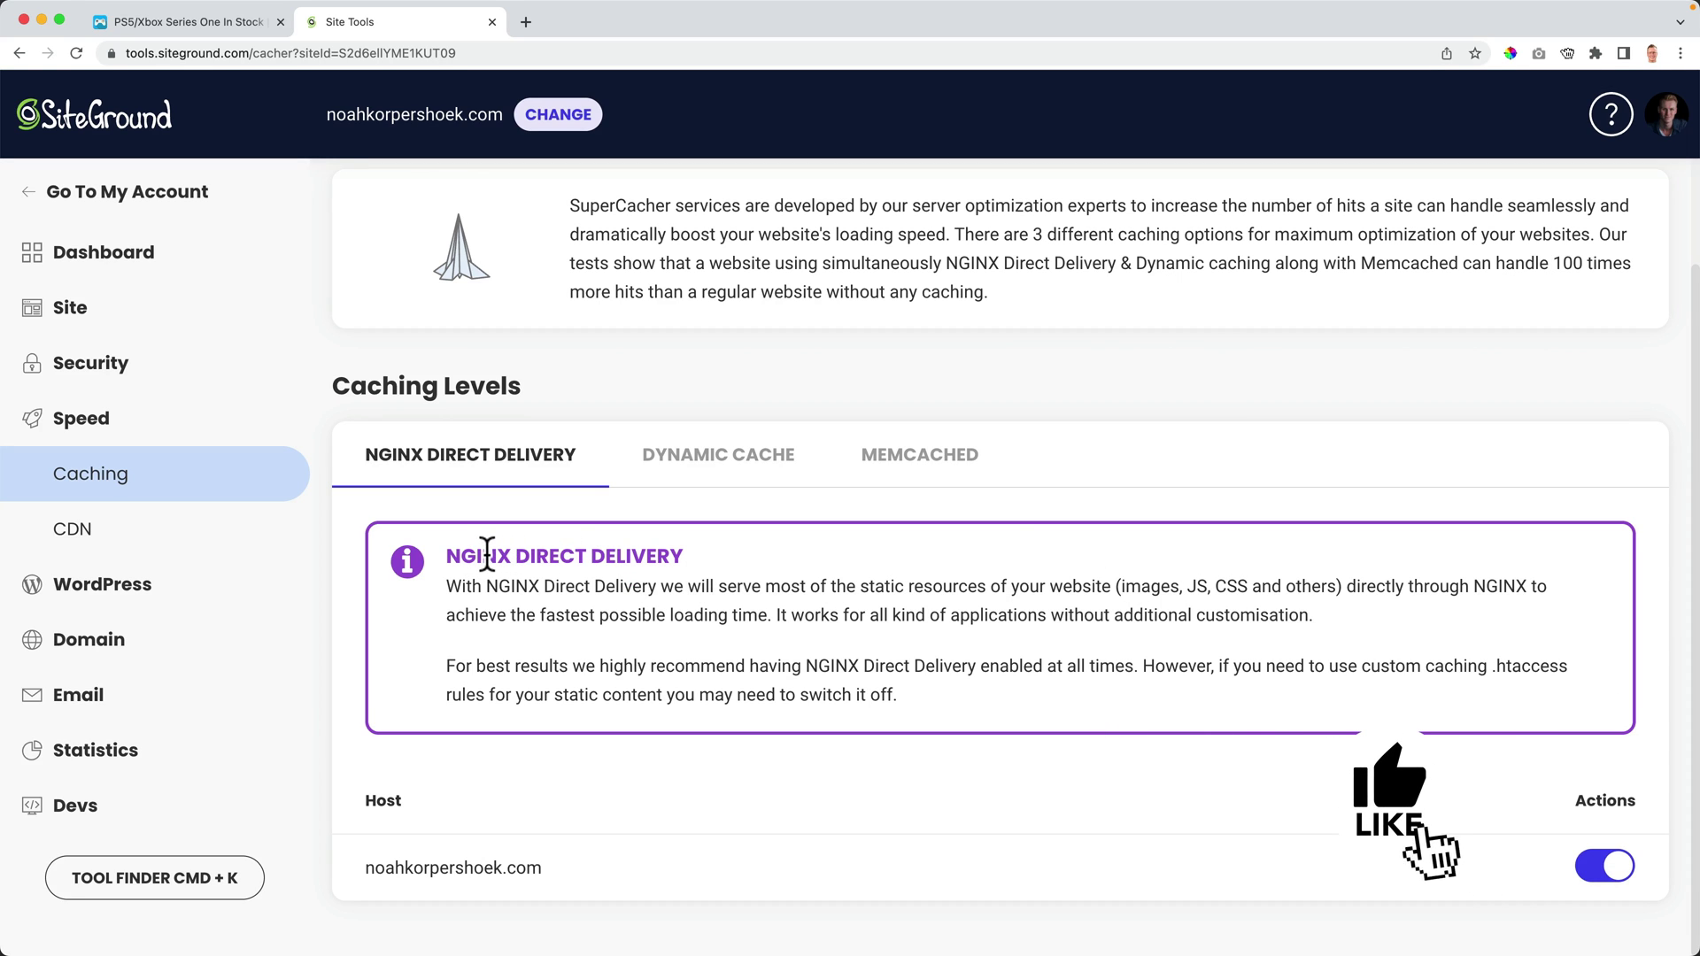
left_click(727, 469)
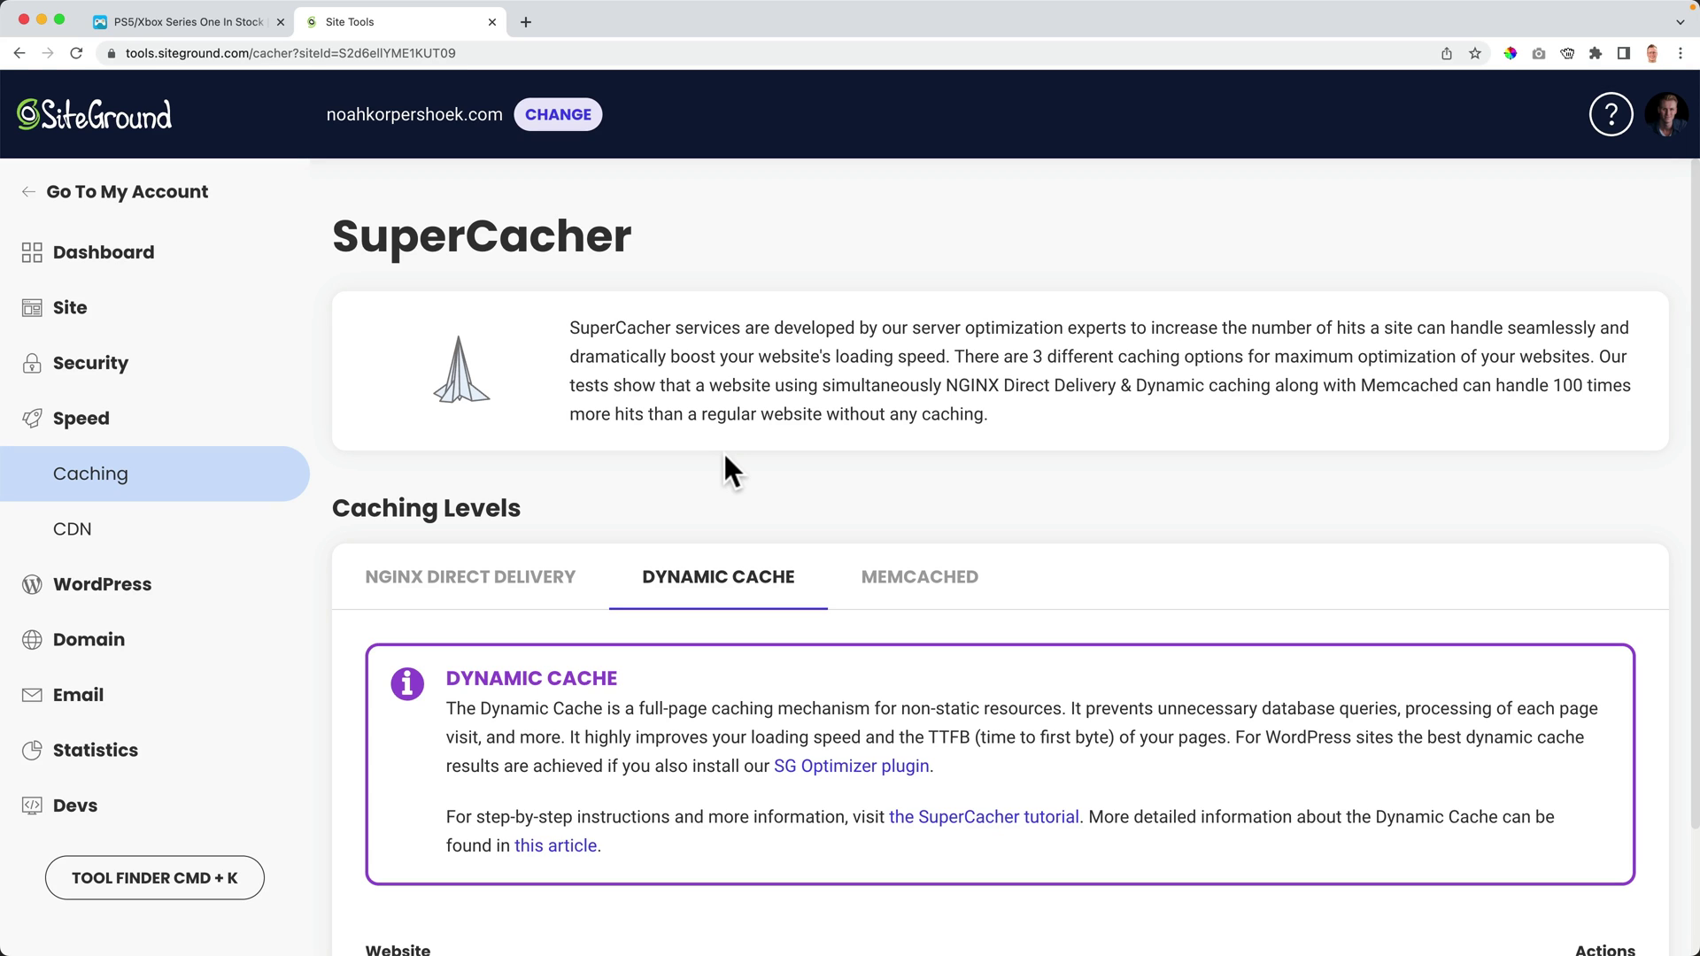
scroll(705, 461, "down", 3)
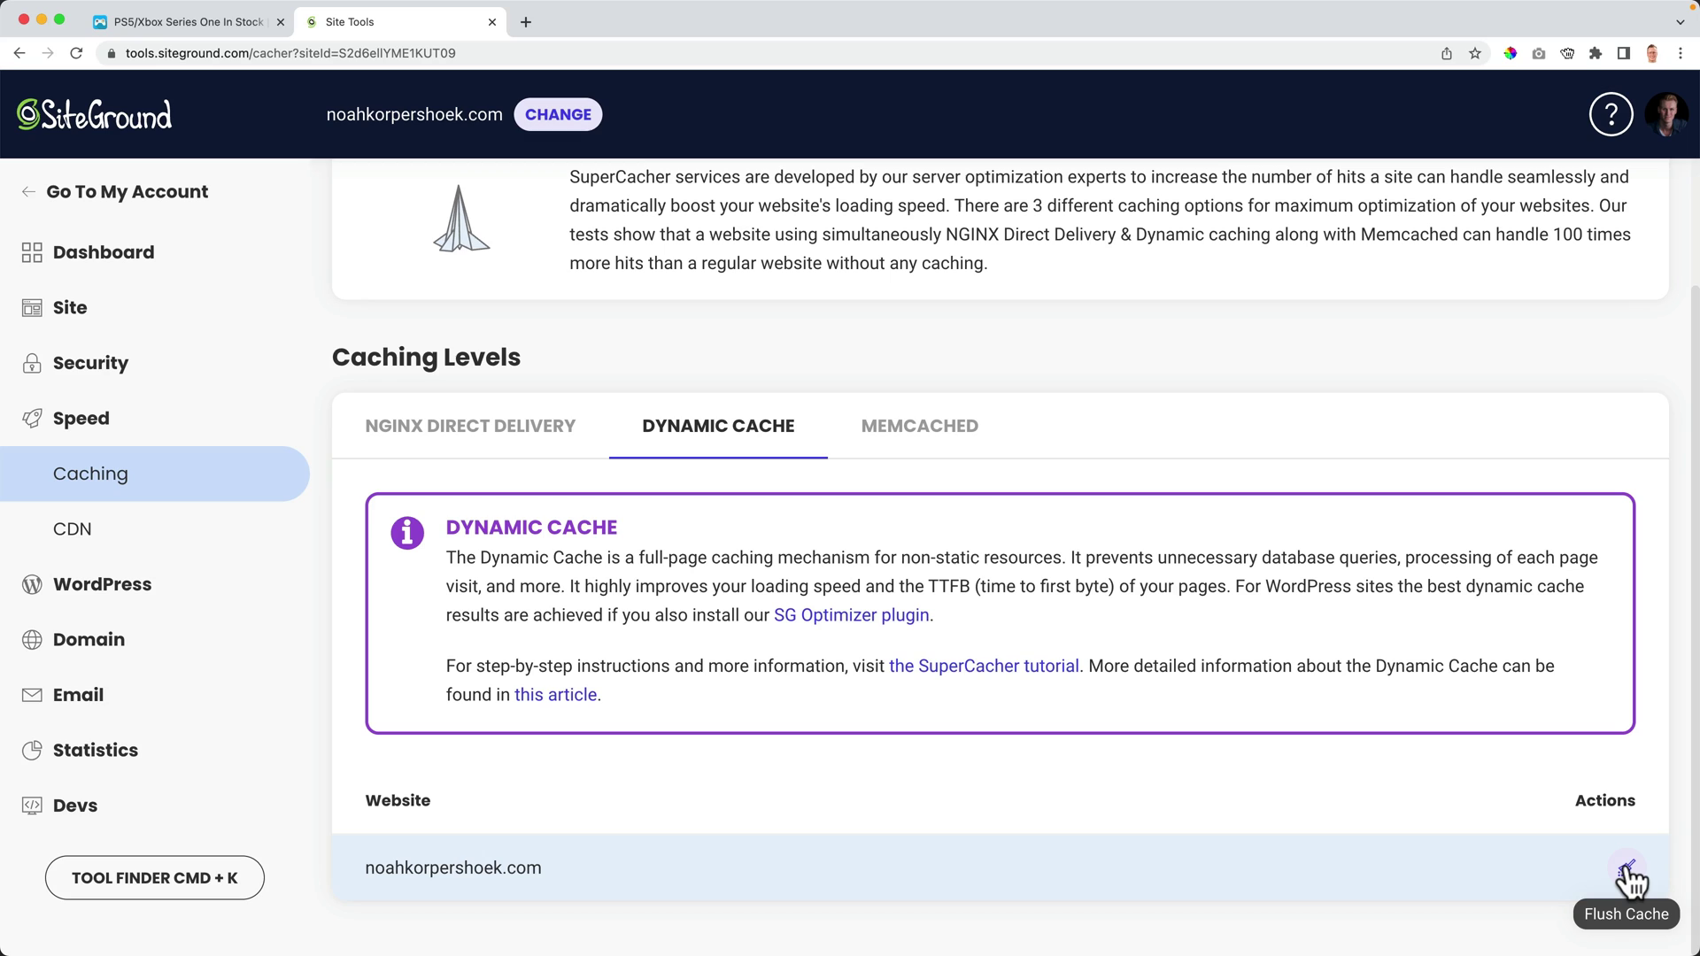
left_click(919, 429)
scroll(922, 432, "down", 3)
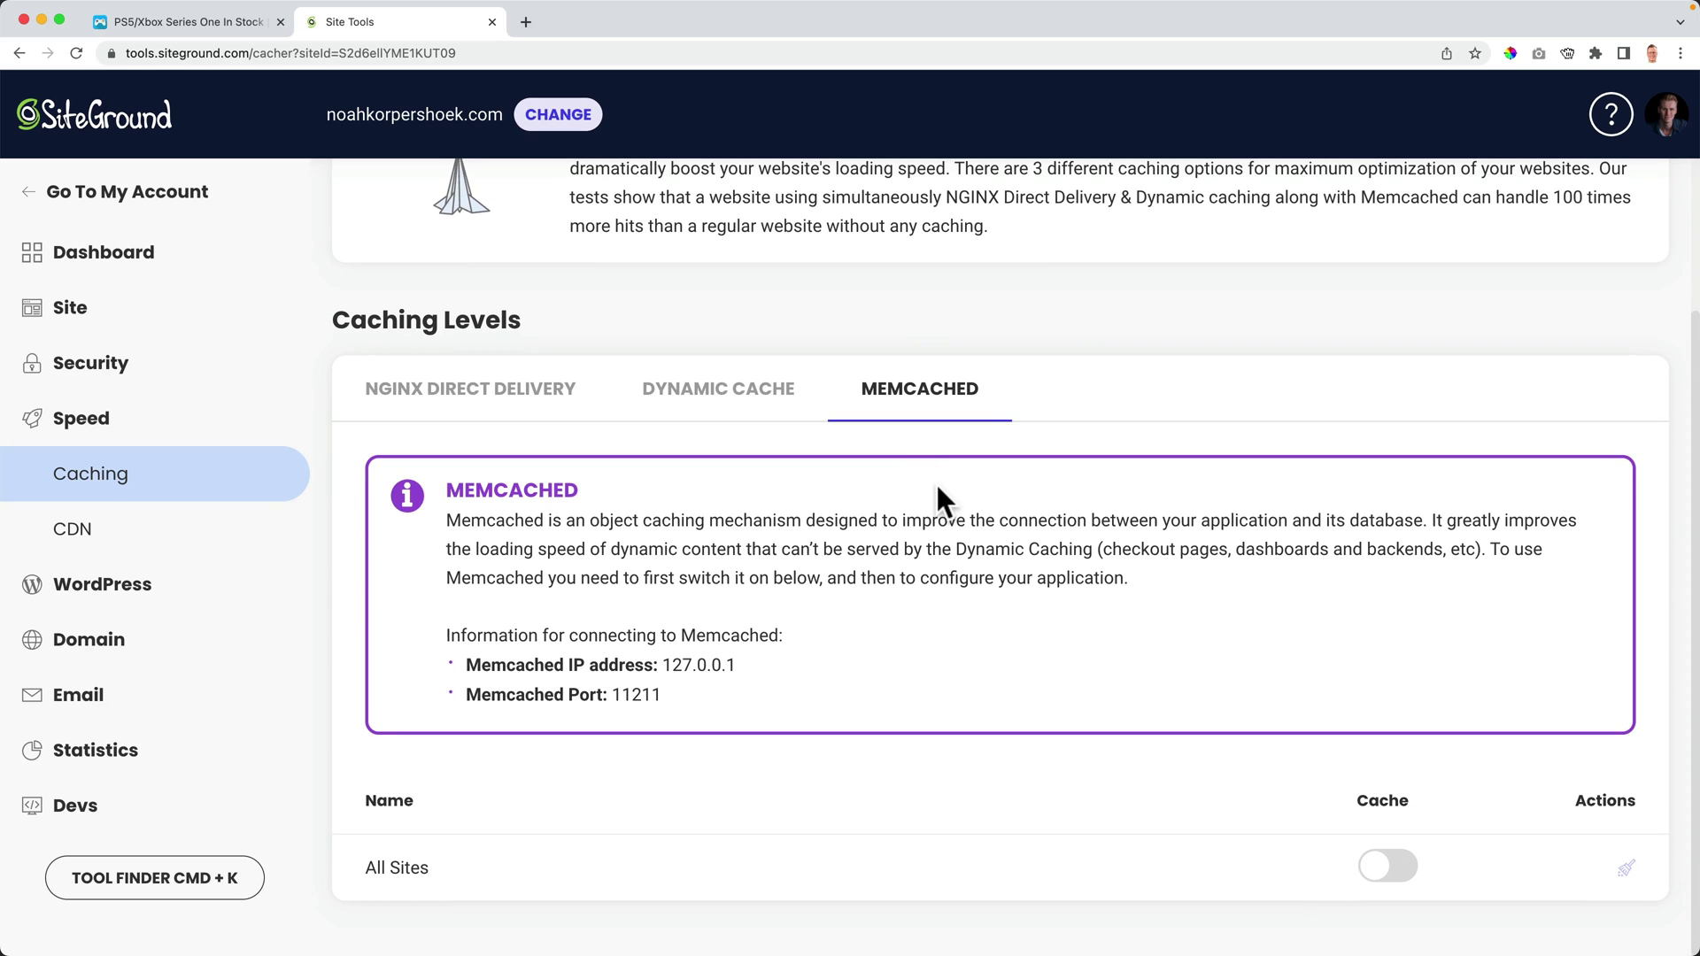
left_click(1396, 868)
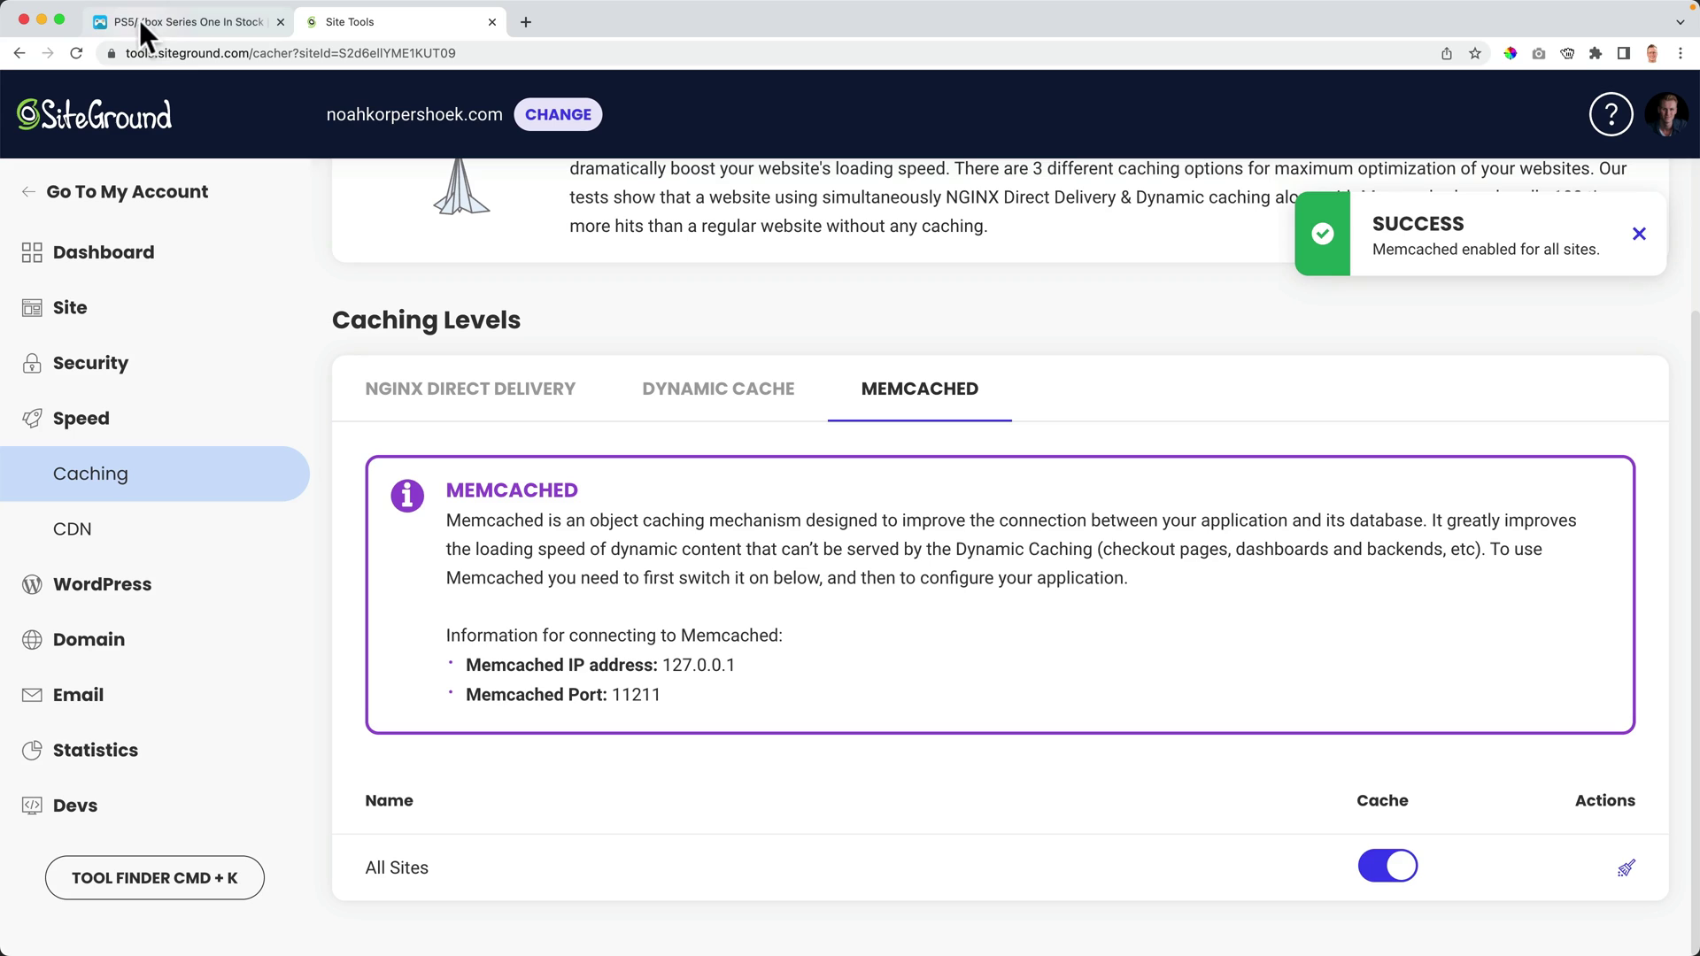
left_click(163, 19)
Enable File-Based Caching and Memcached in SG Optimizer's Caching page after confirming the data-collection prompt
key("super+alt+i")
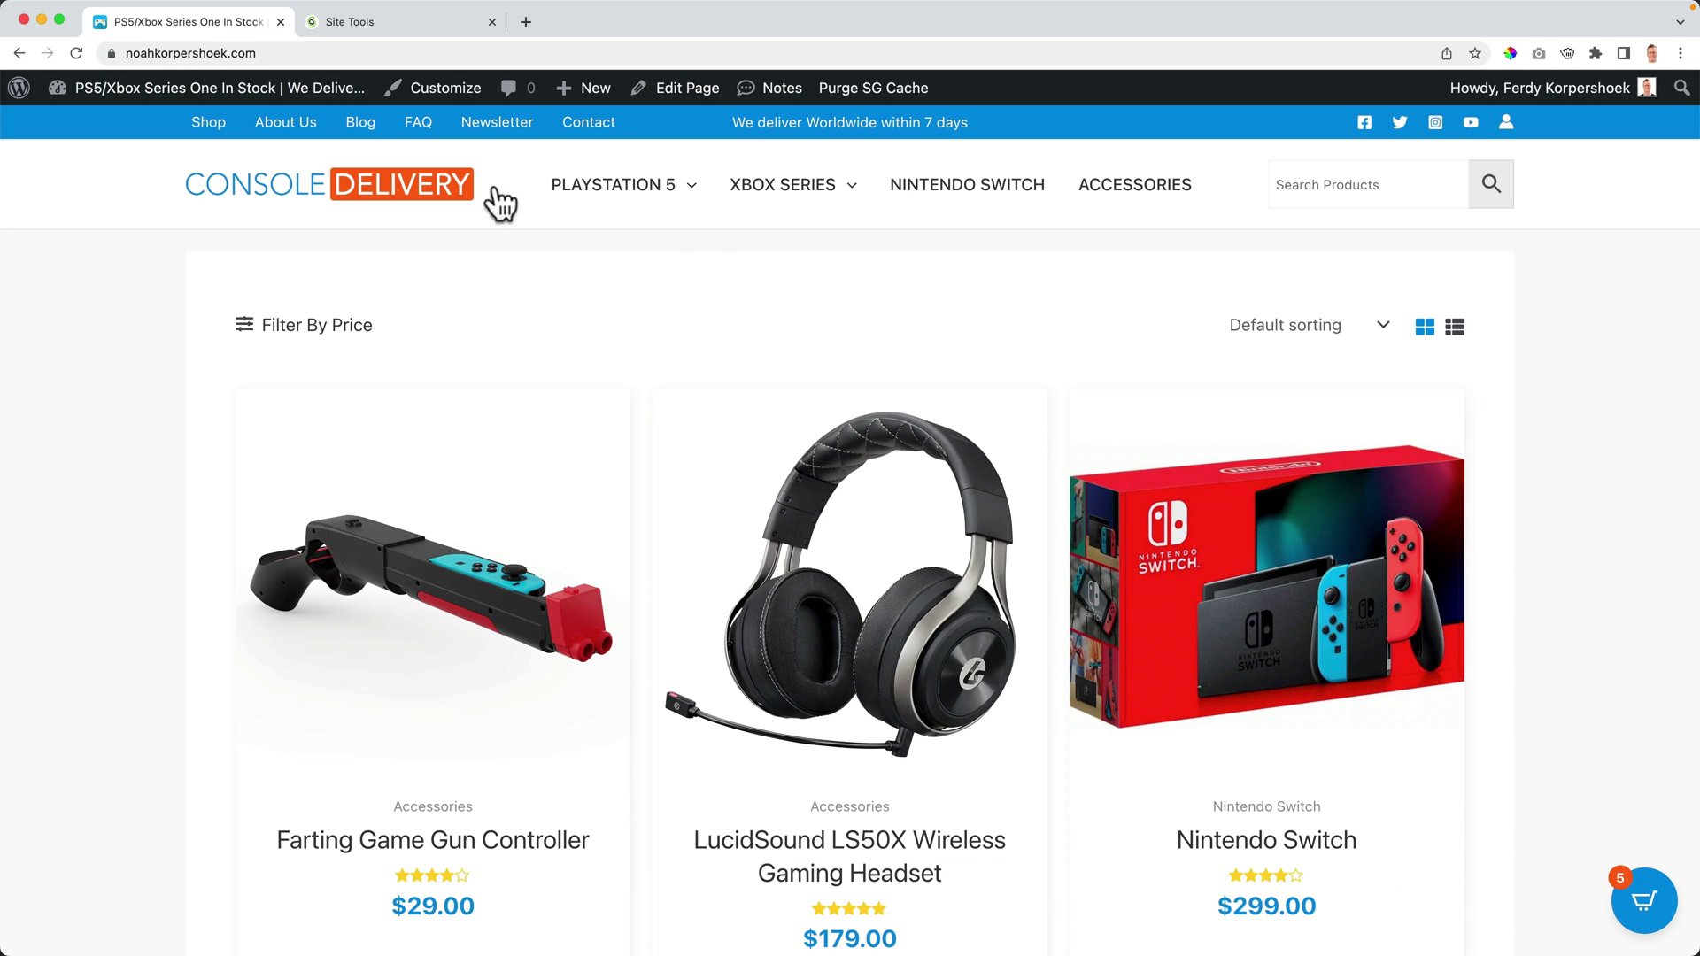
left_click(150, 90)
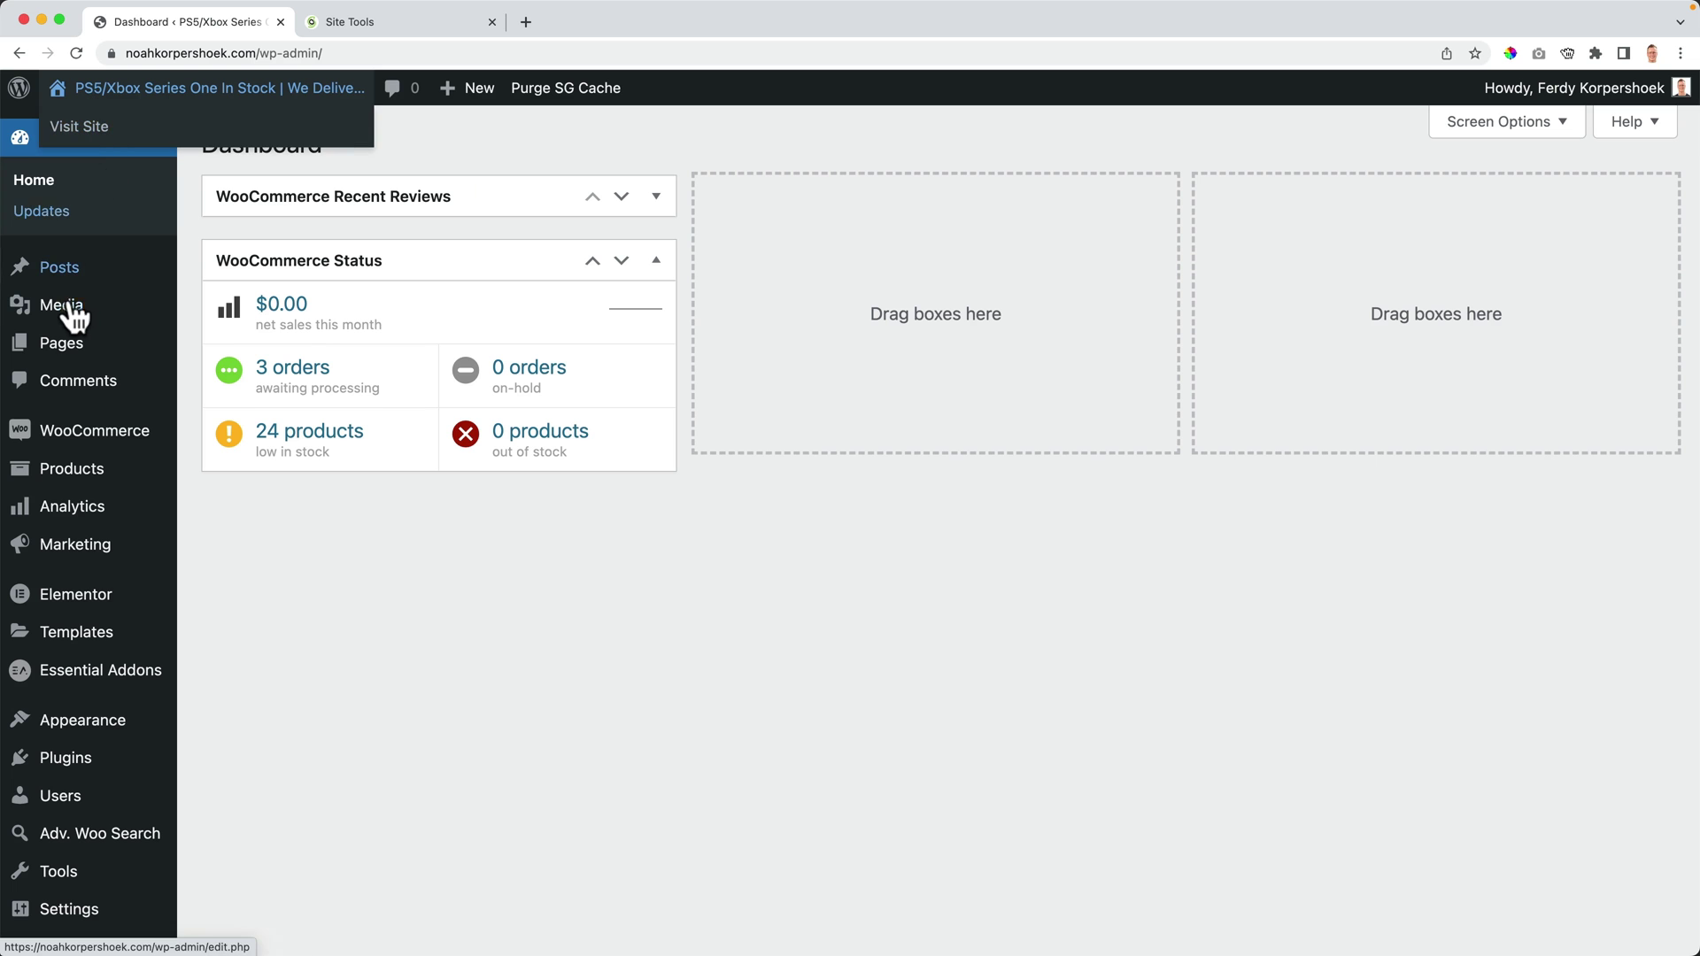
scroll(73, 317, "down", 3)
mouse_move(86, 863)
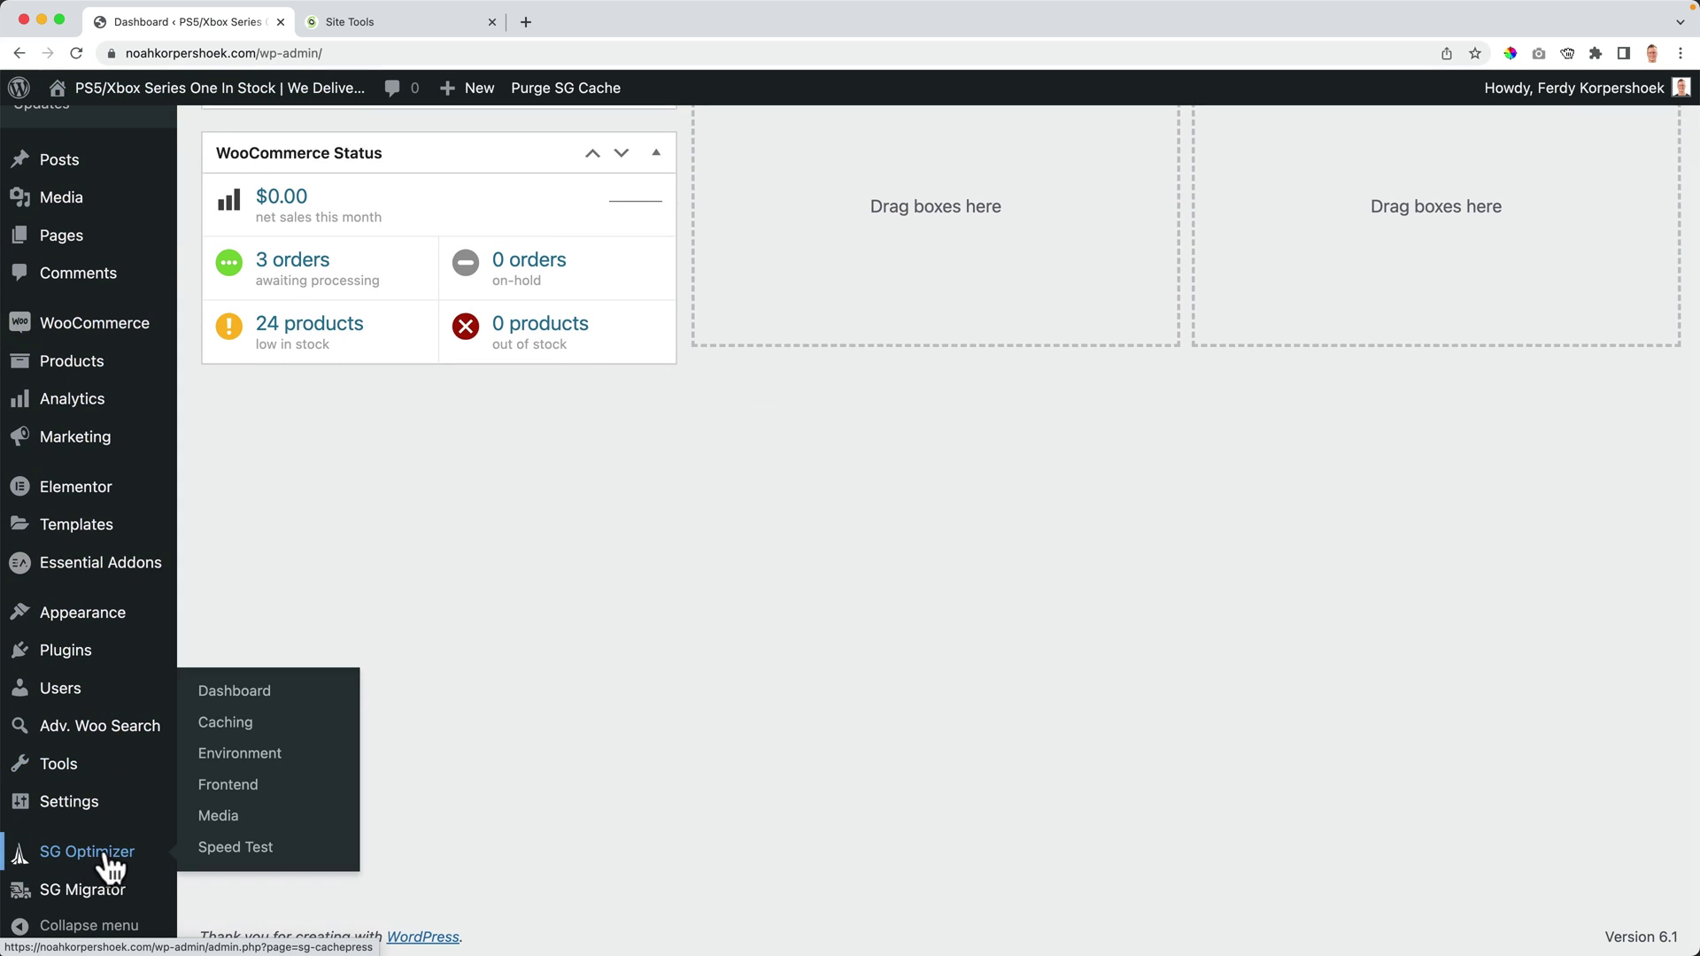
left_click(230, 727)
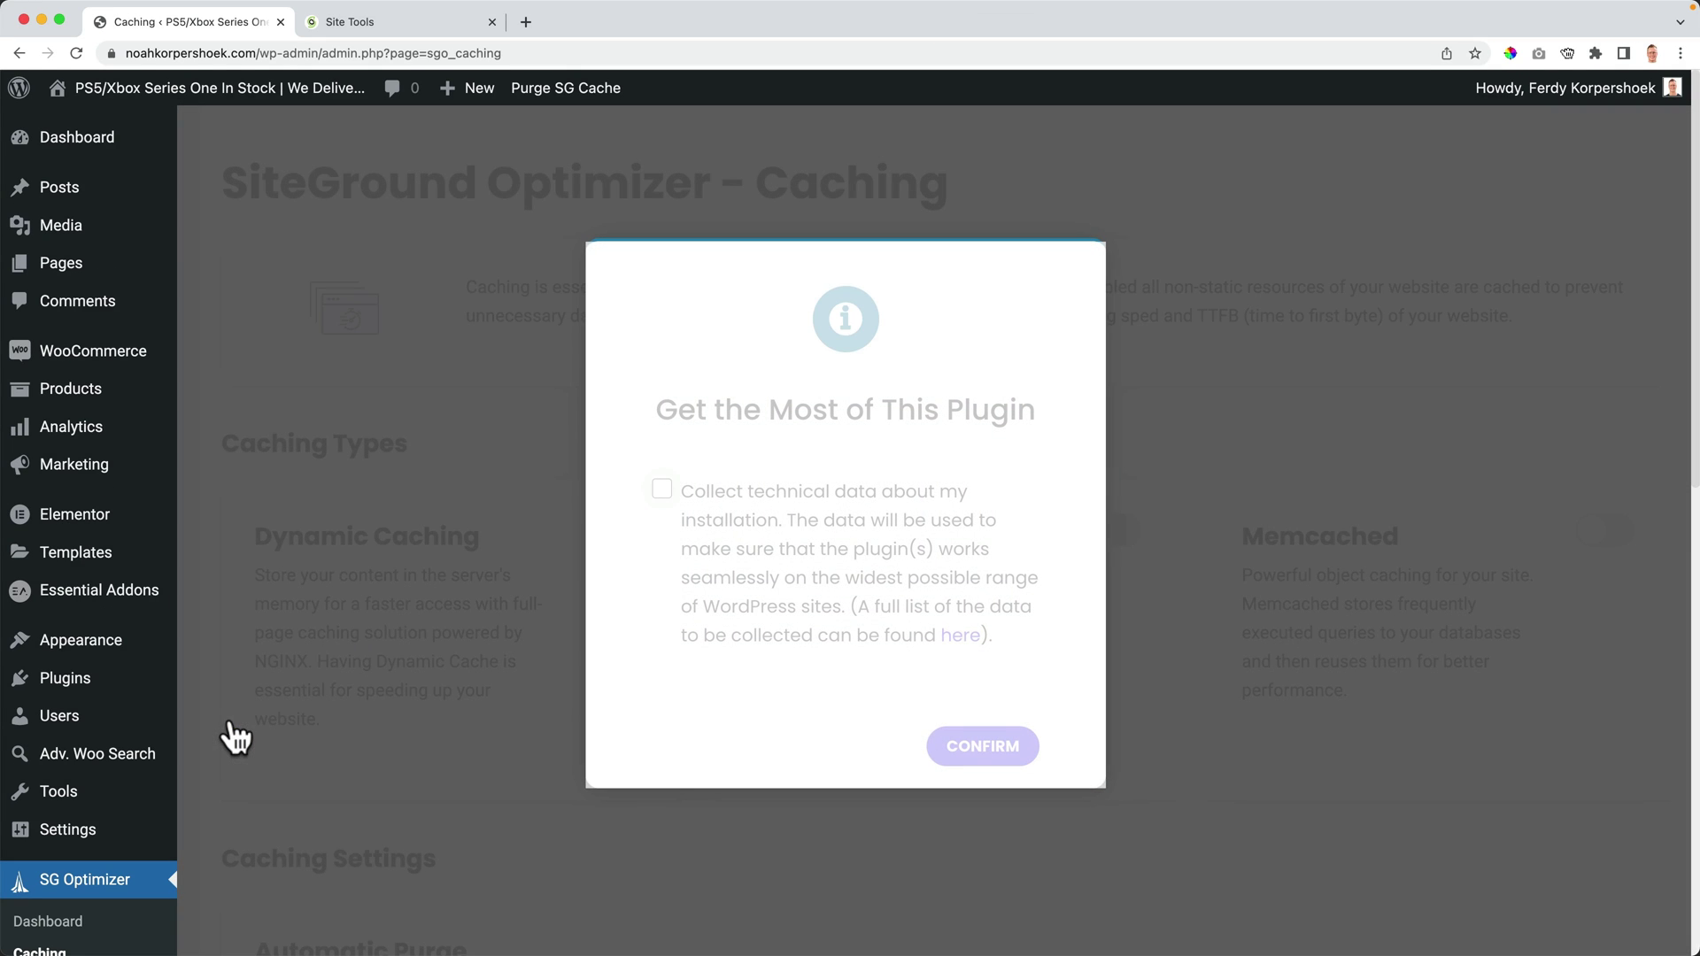
left_click(983, 742)
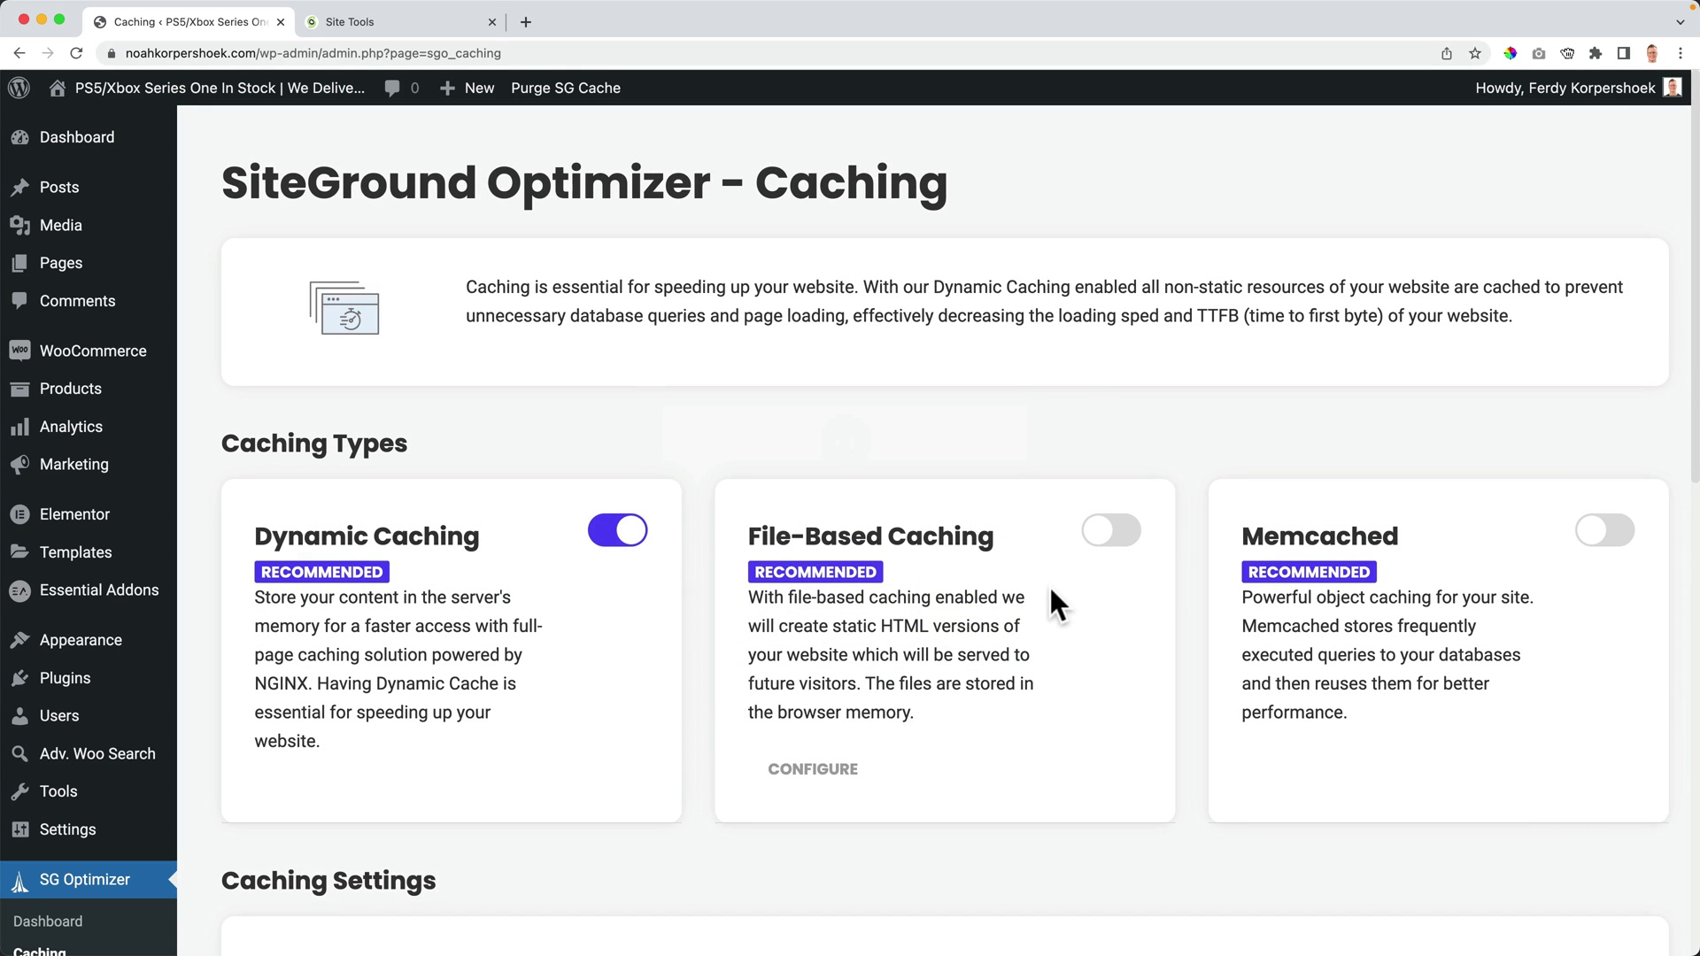
left_click(1119, 531)
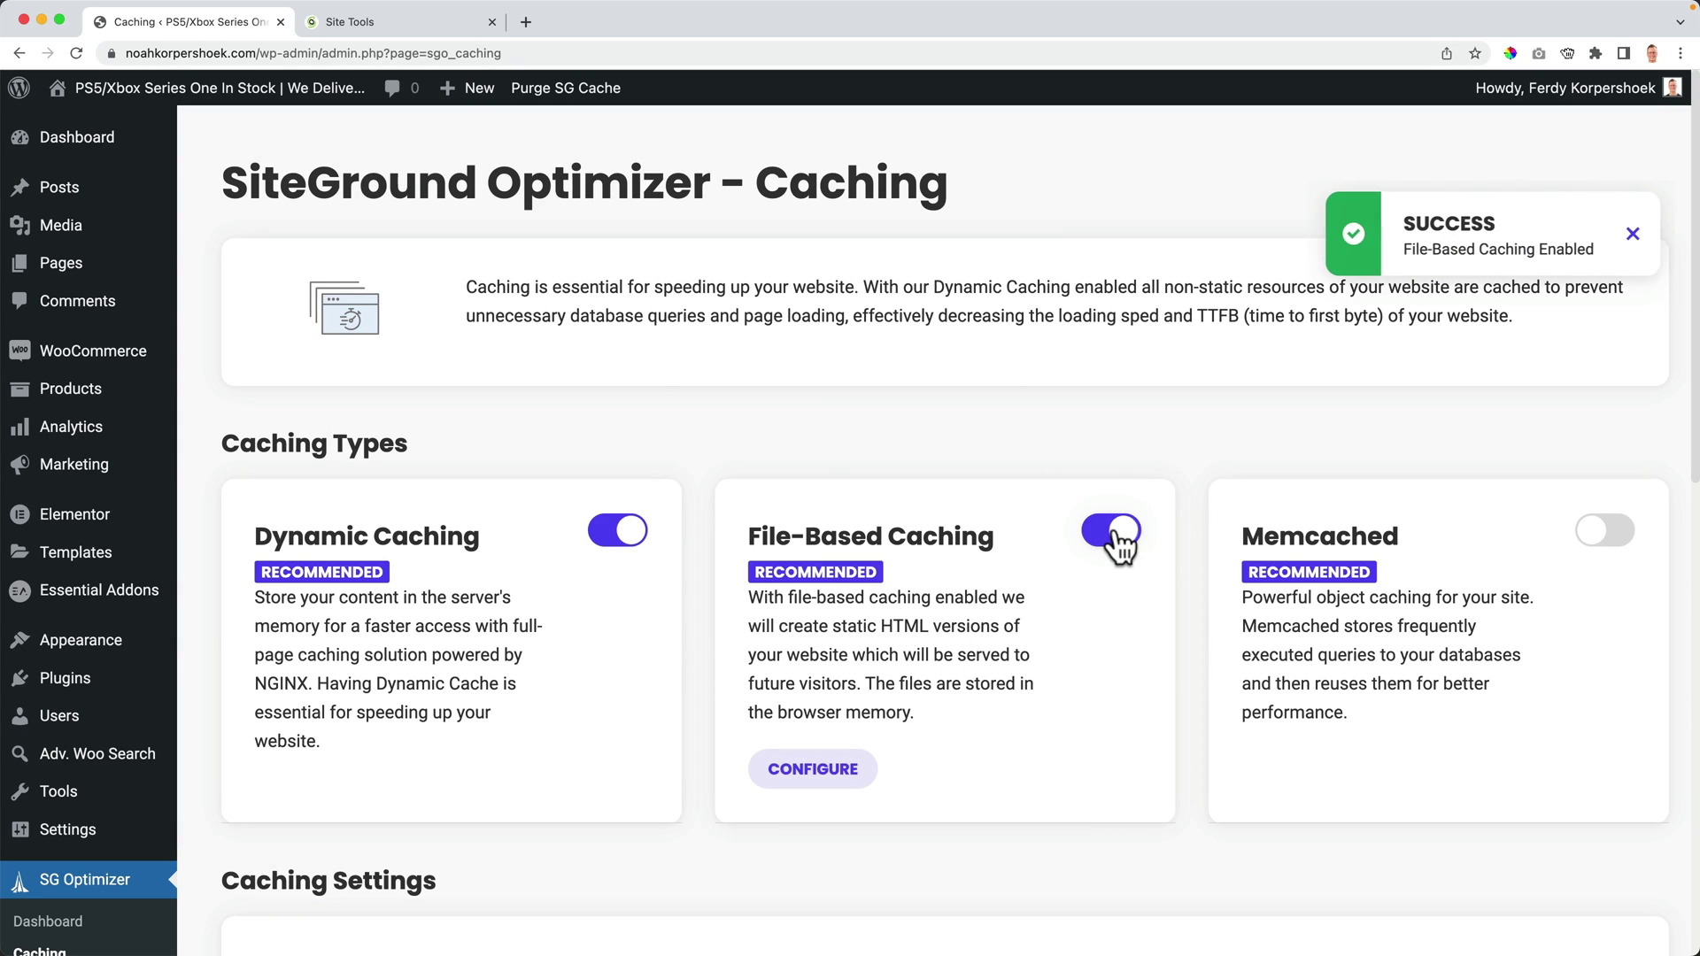
left_click(1593, 532)
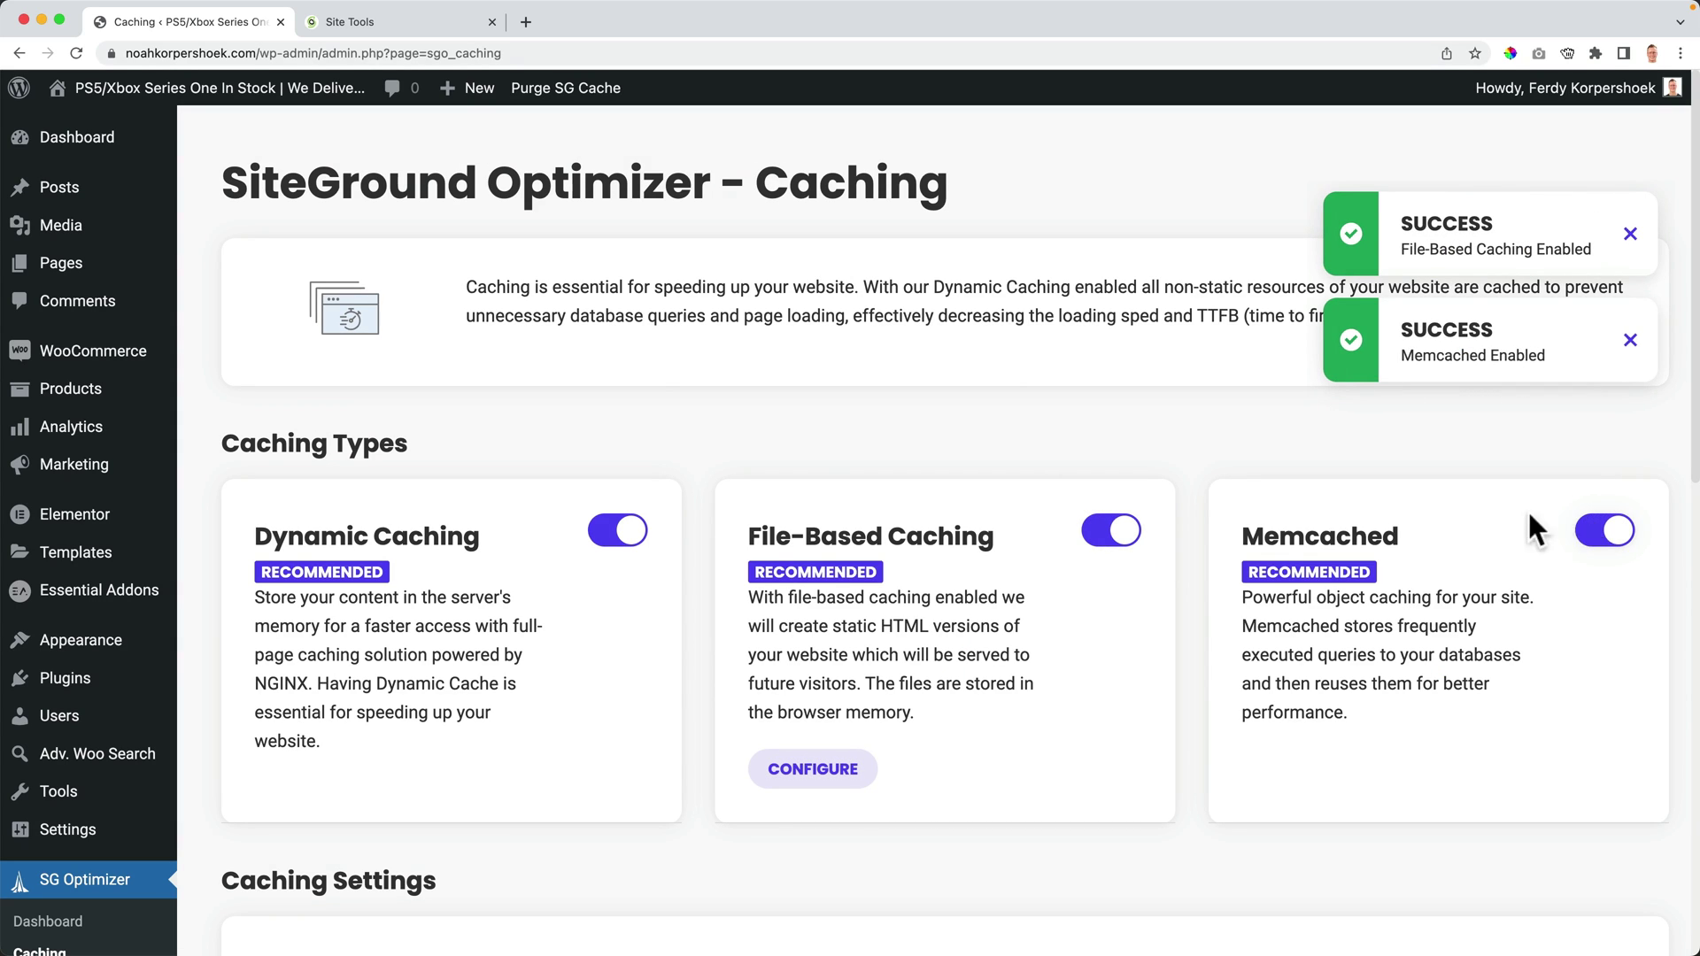
Re-measure the homepage in DevTools Network: server wait now 190.30 ms with caching on
left_click(182, 96, "super")
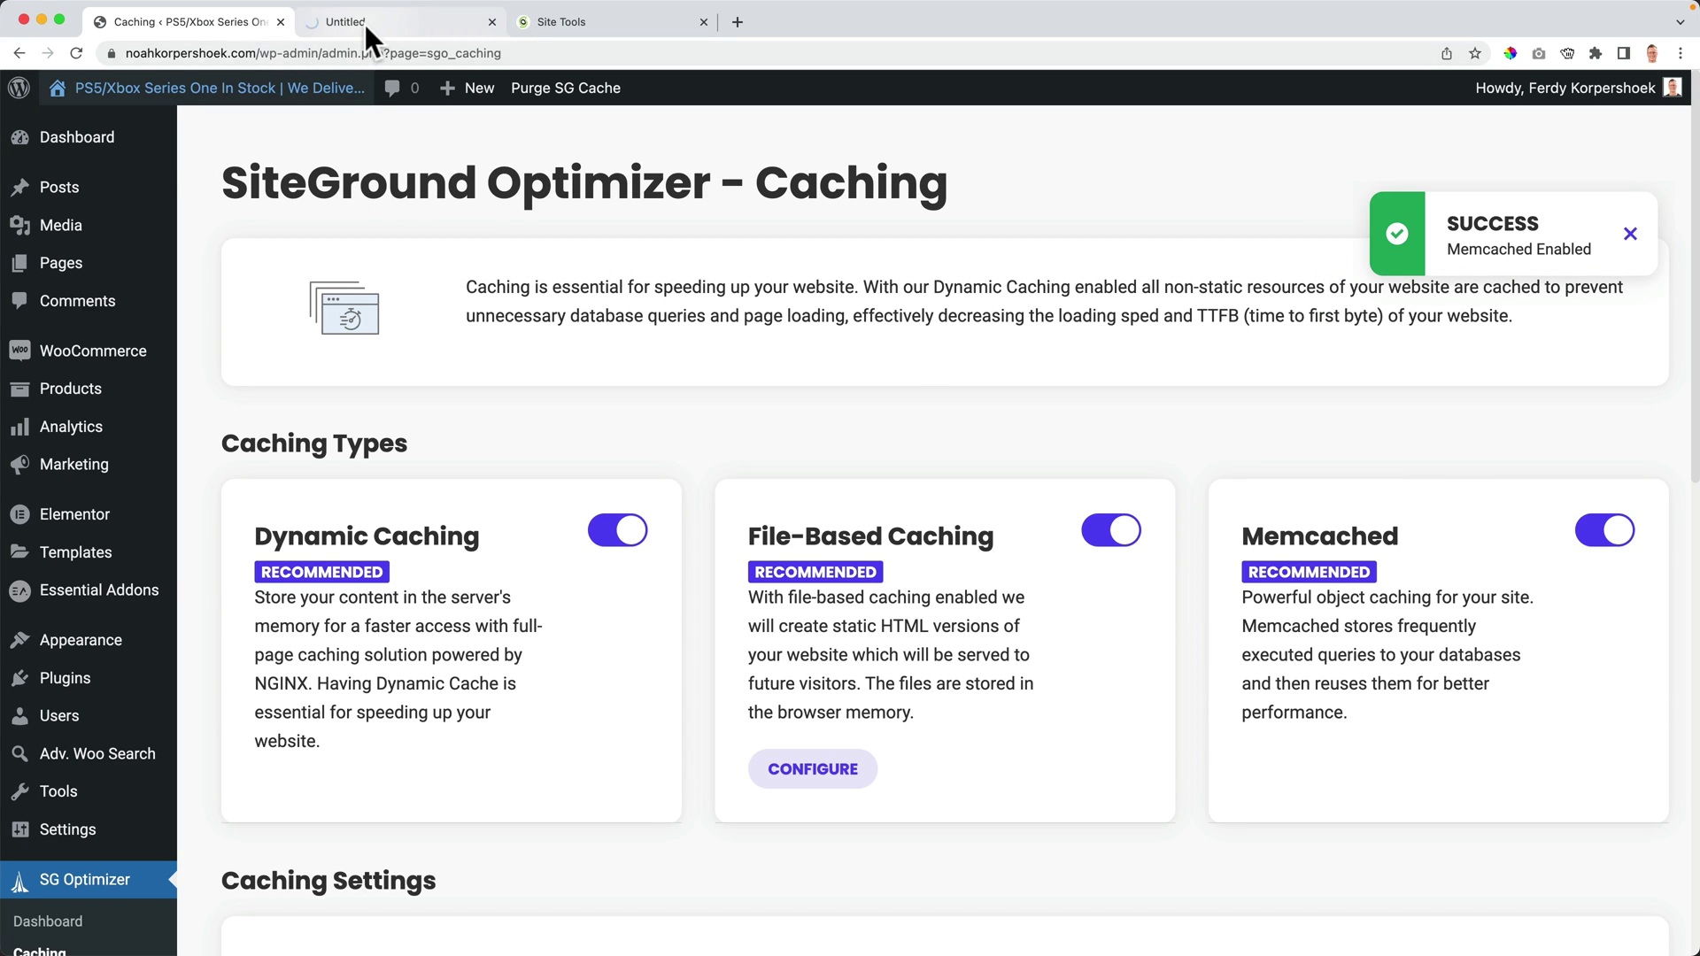
left_click(365, 24)
right_click(90, 303)
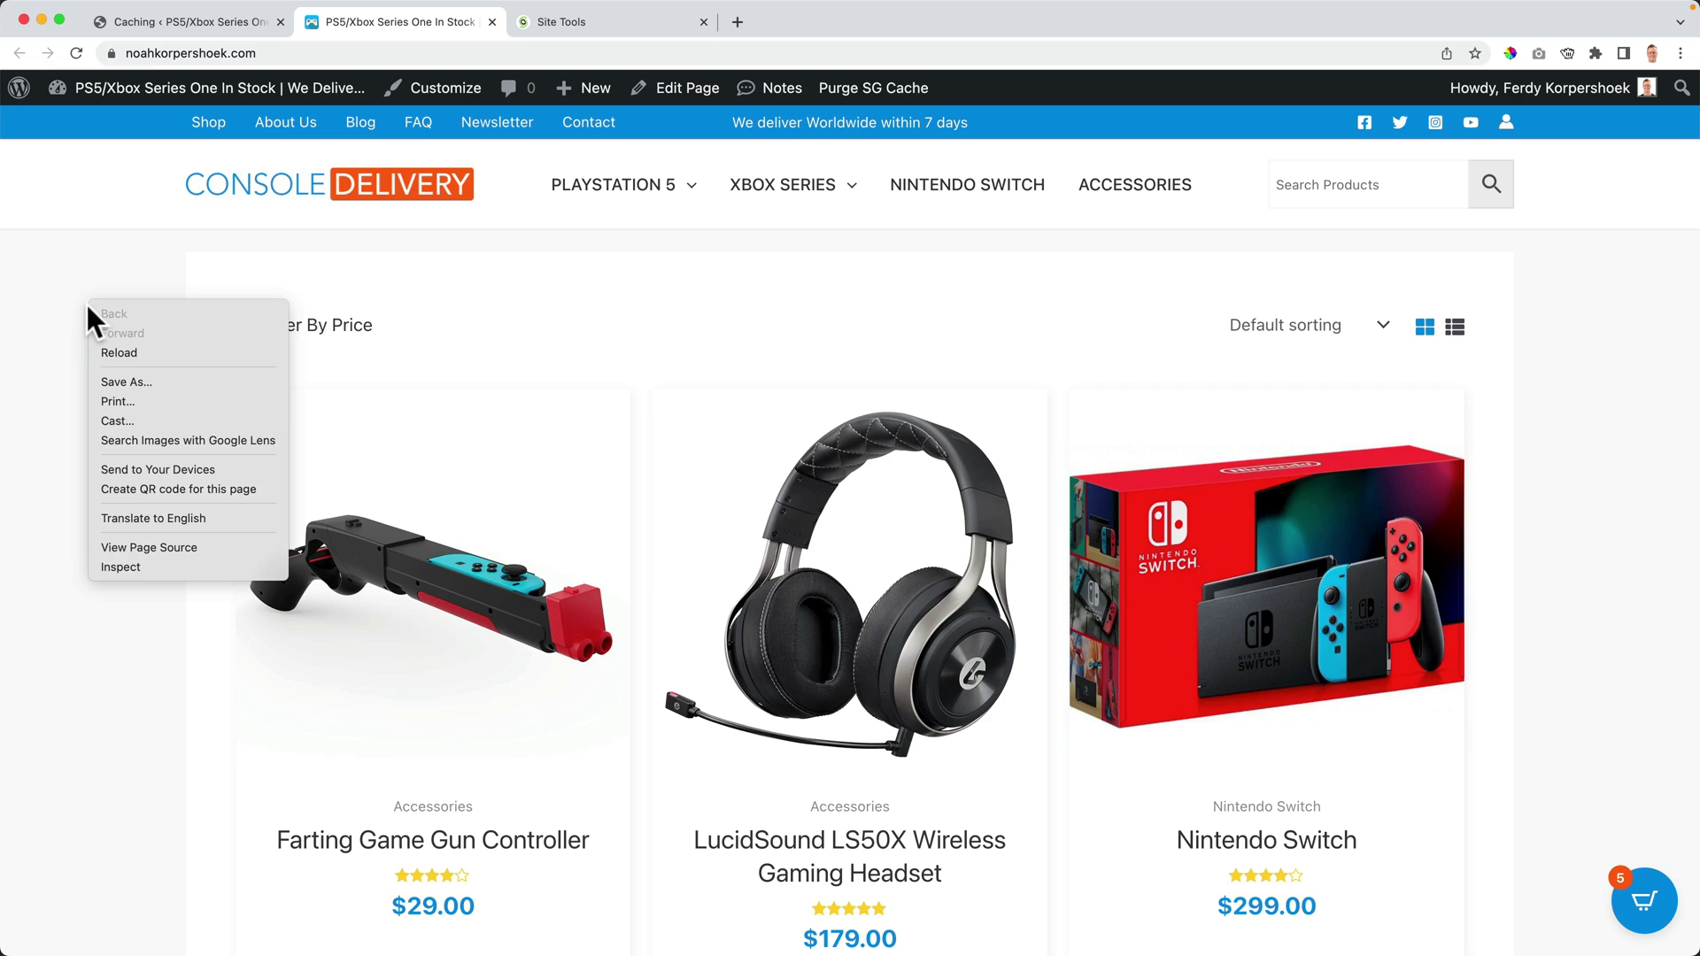
left_click(133, 565)
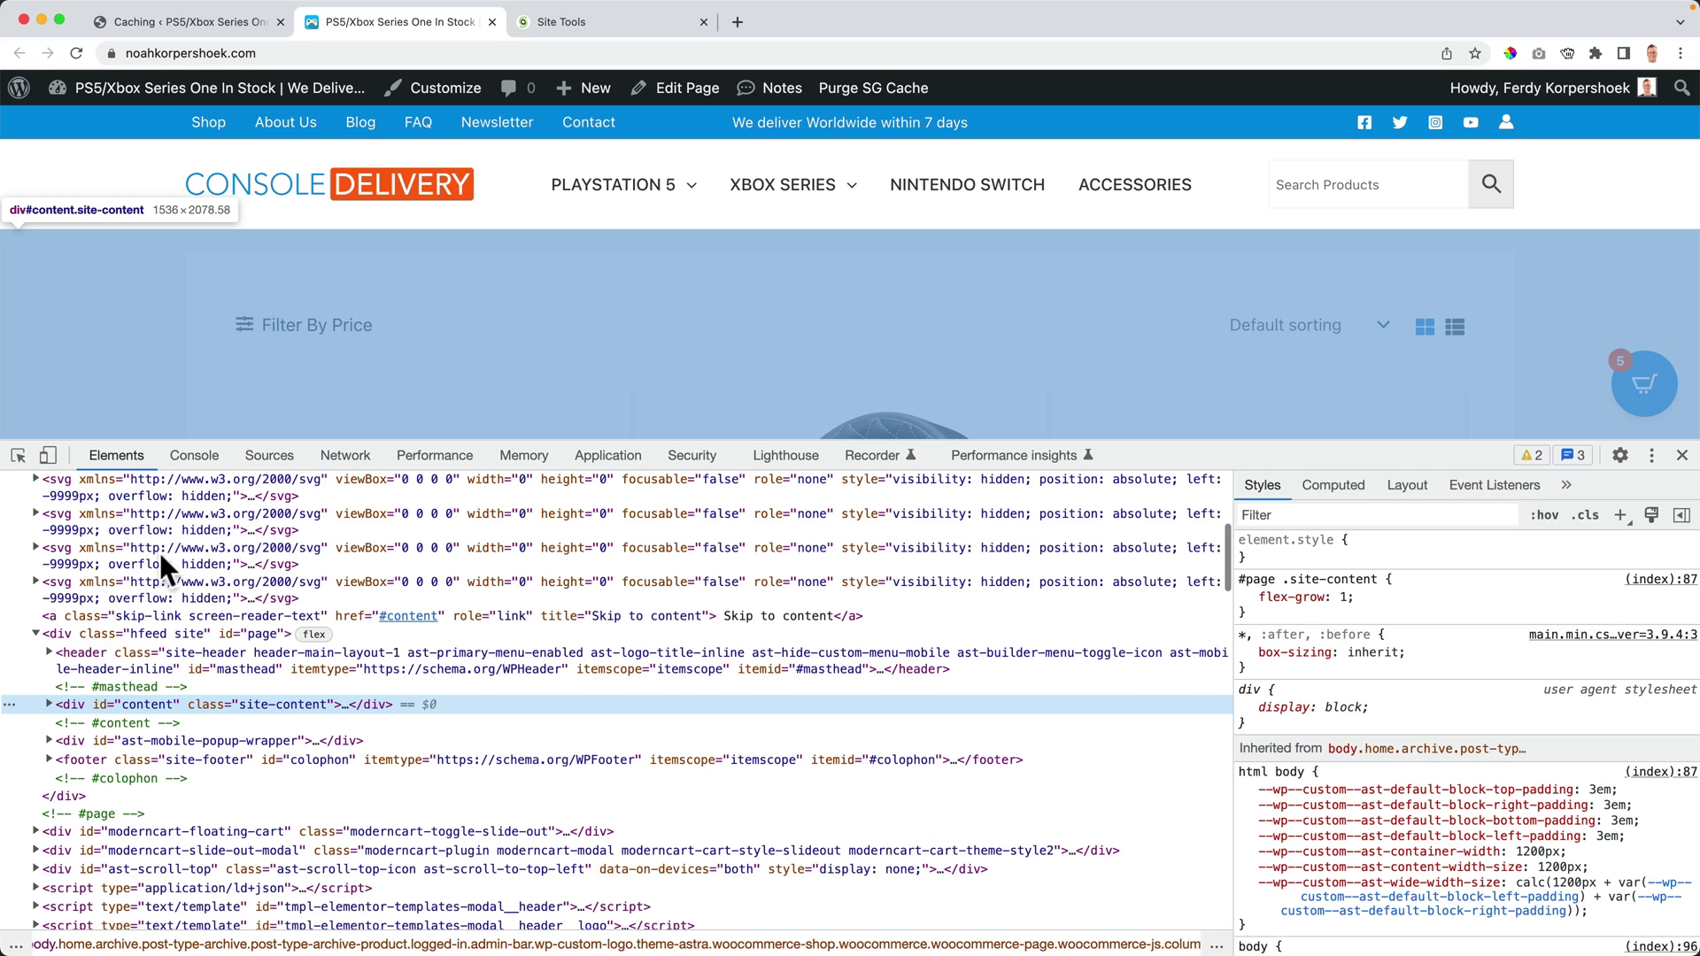
left_click(344, 456)
key("super+r")
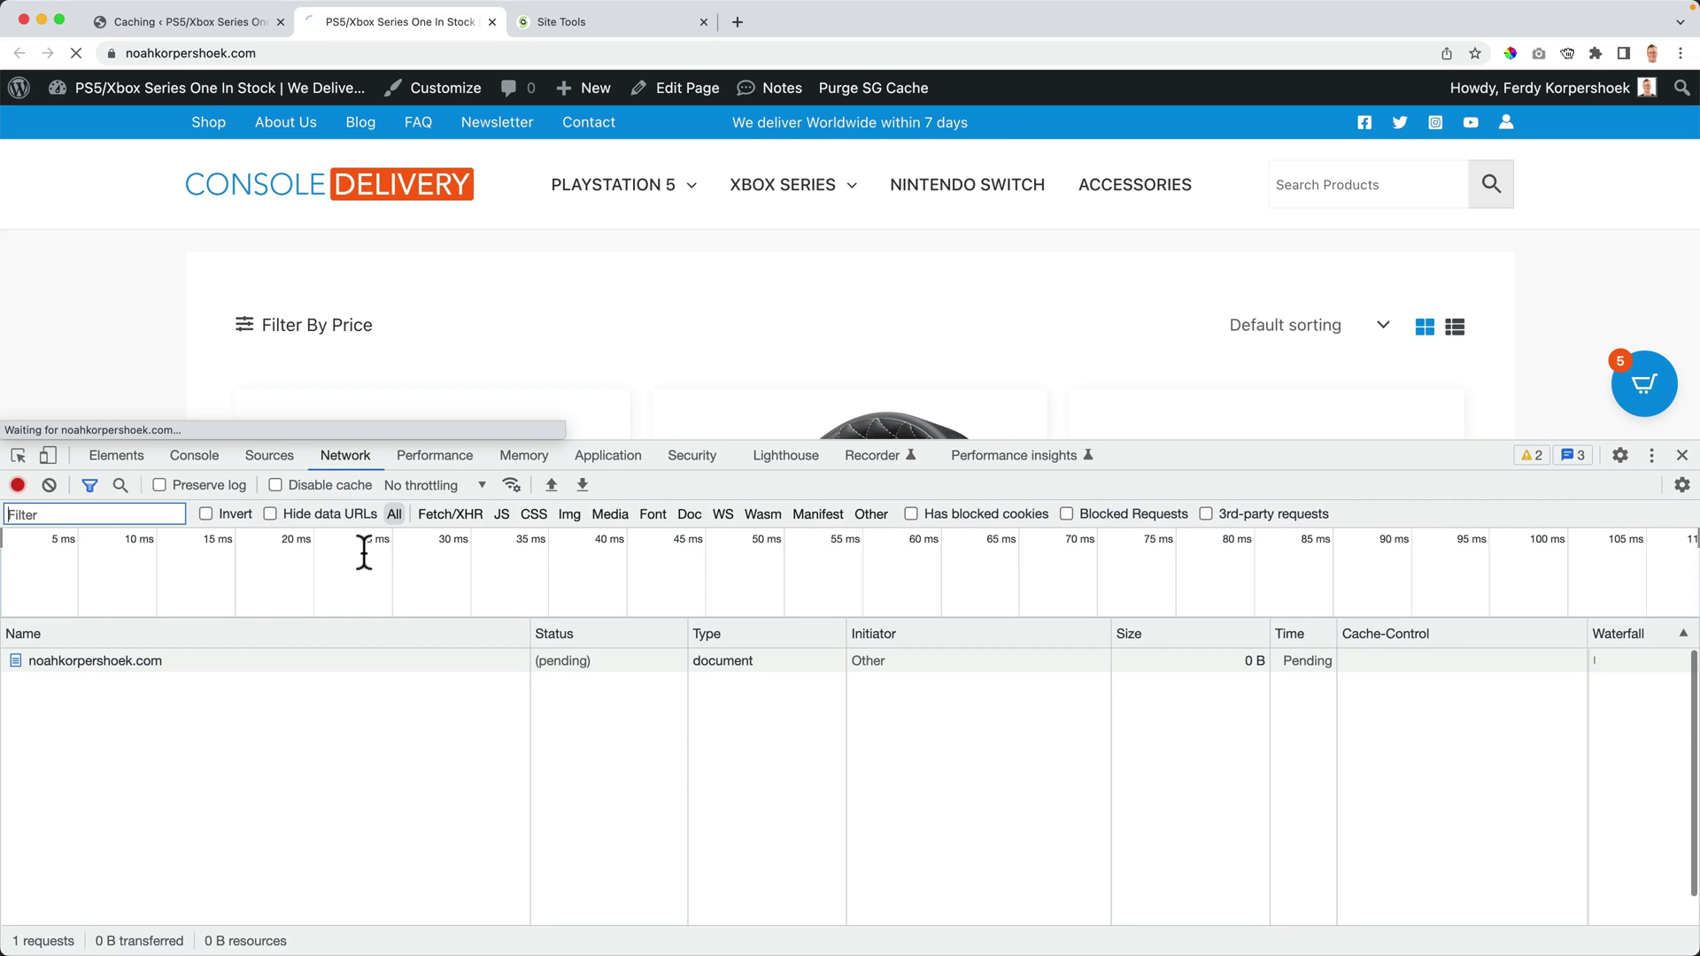
scroll(352, 770, "up", 1)
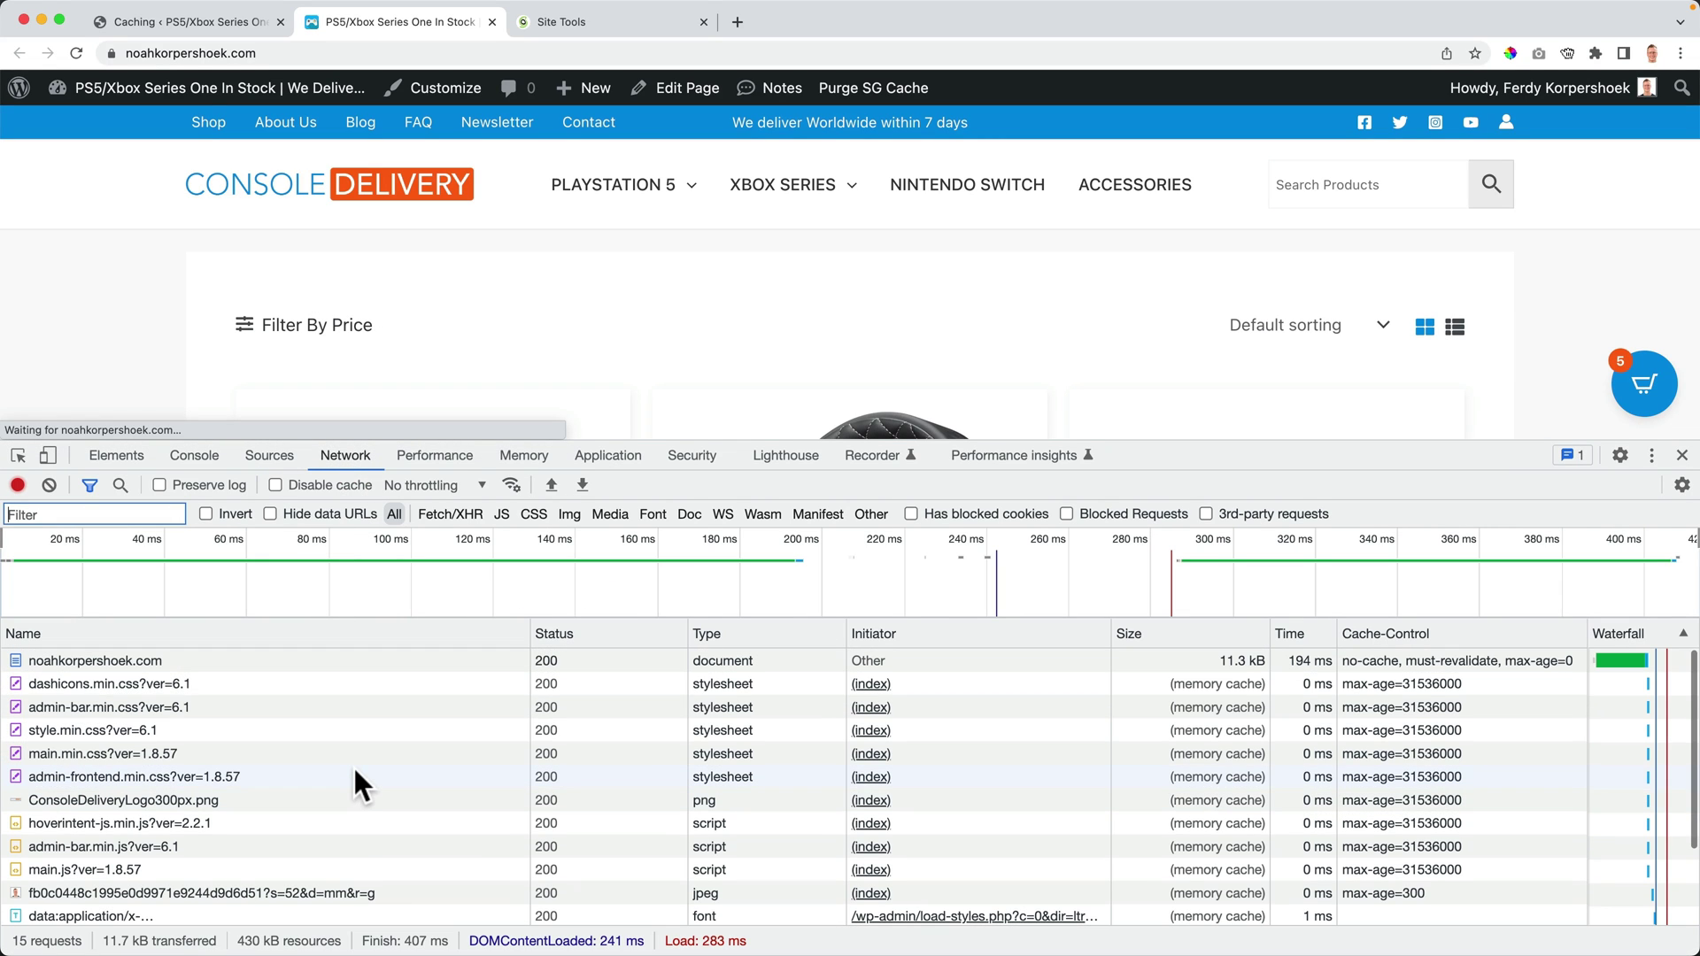
left_click(326, 664)
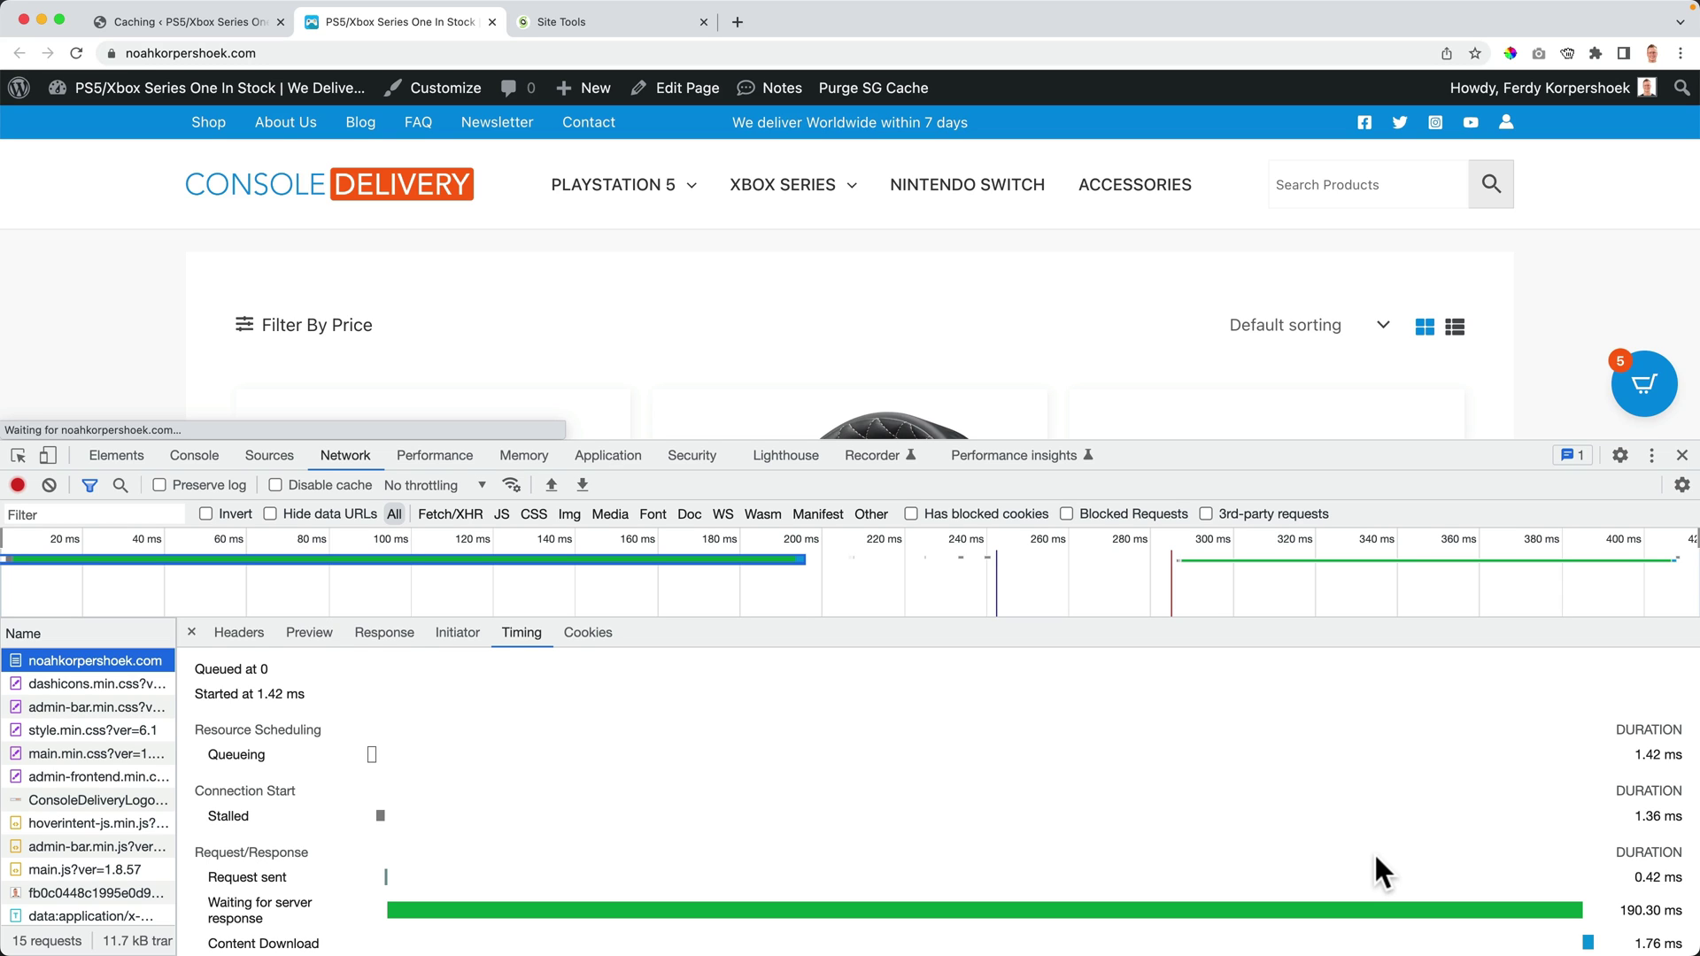
Exclude the URLs /checkout and /my-account from caching
left_click(213, 25)
scroll(696, 363, "down", 7)
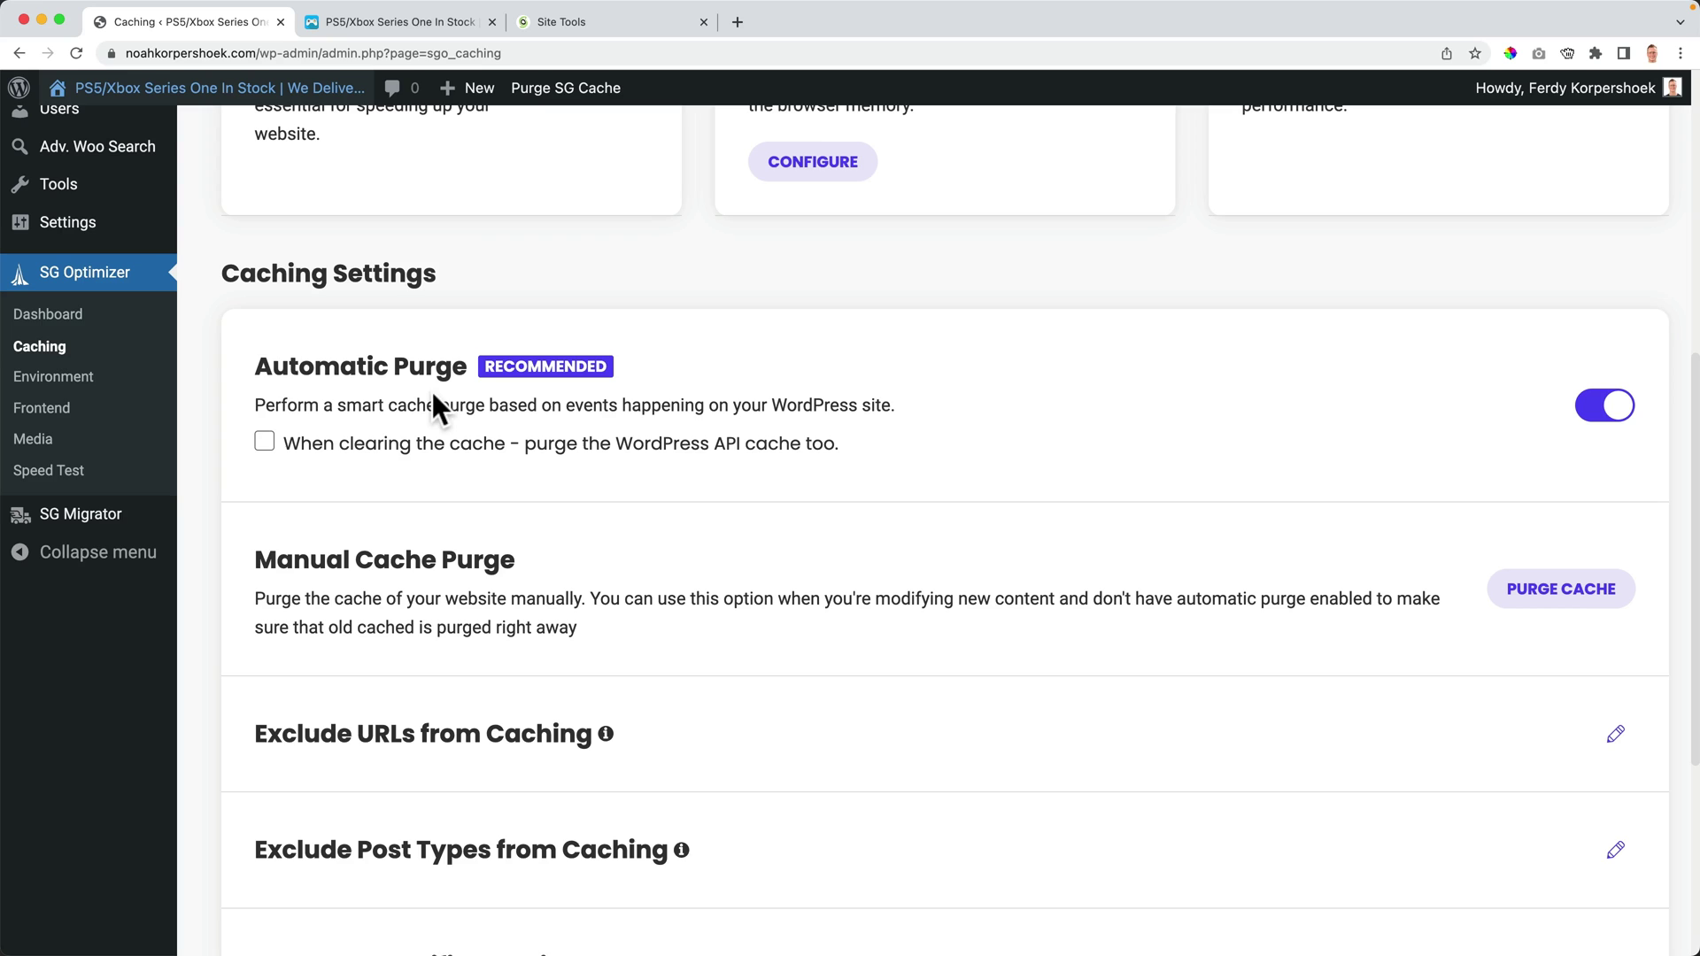
scroll(978, 533, "down", 2)
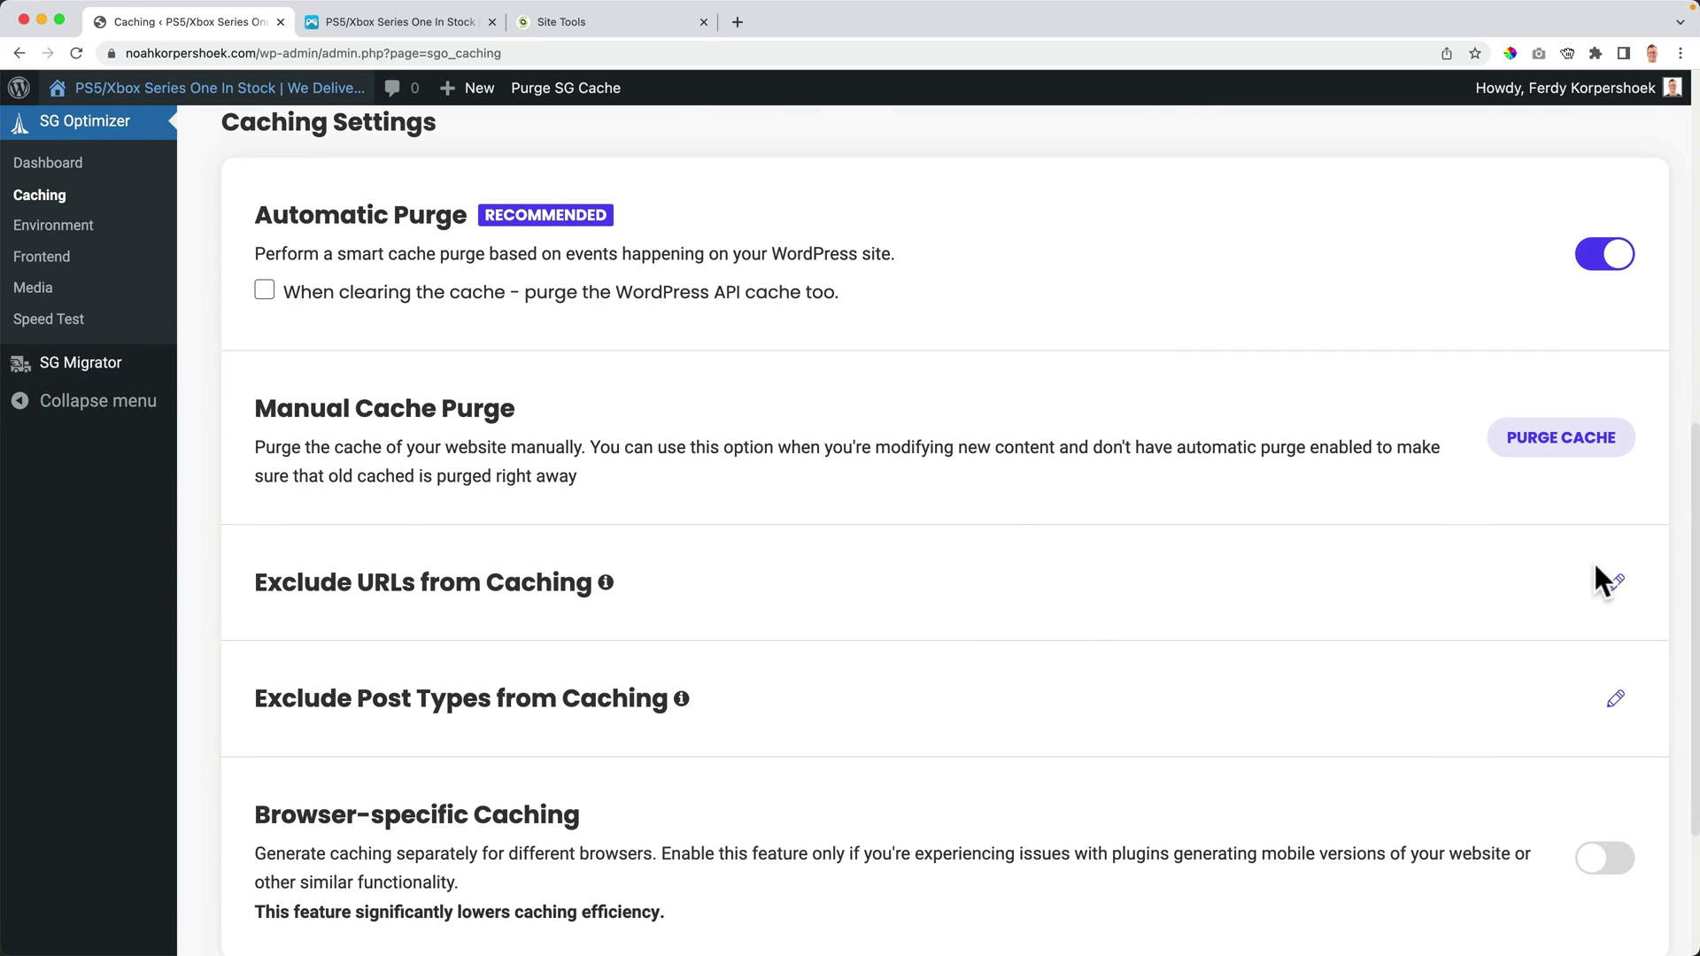
left_click(1617, 581)
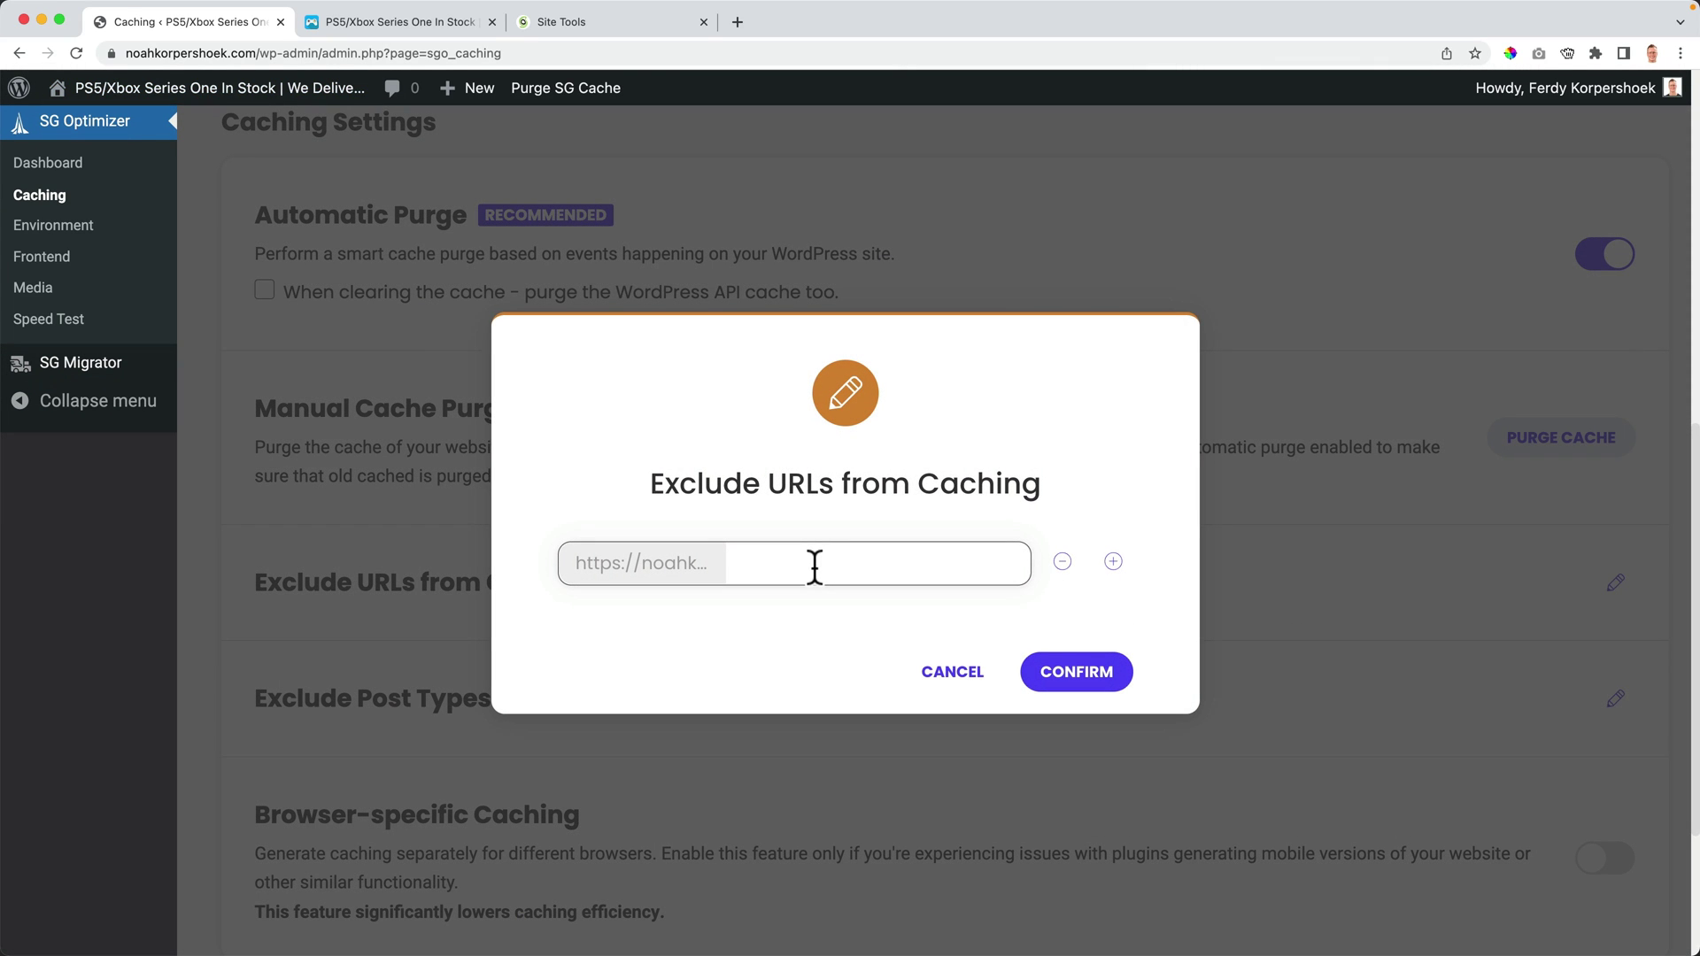
type("/checkout")
left_click(1113, 562)
left_click(867, 587)
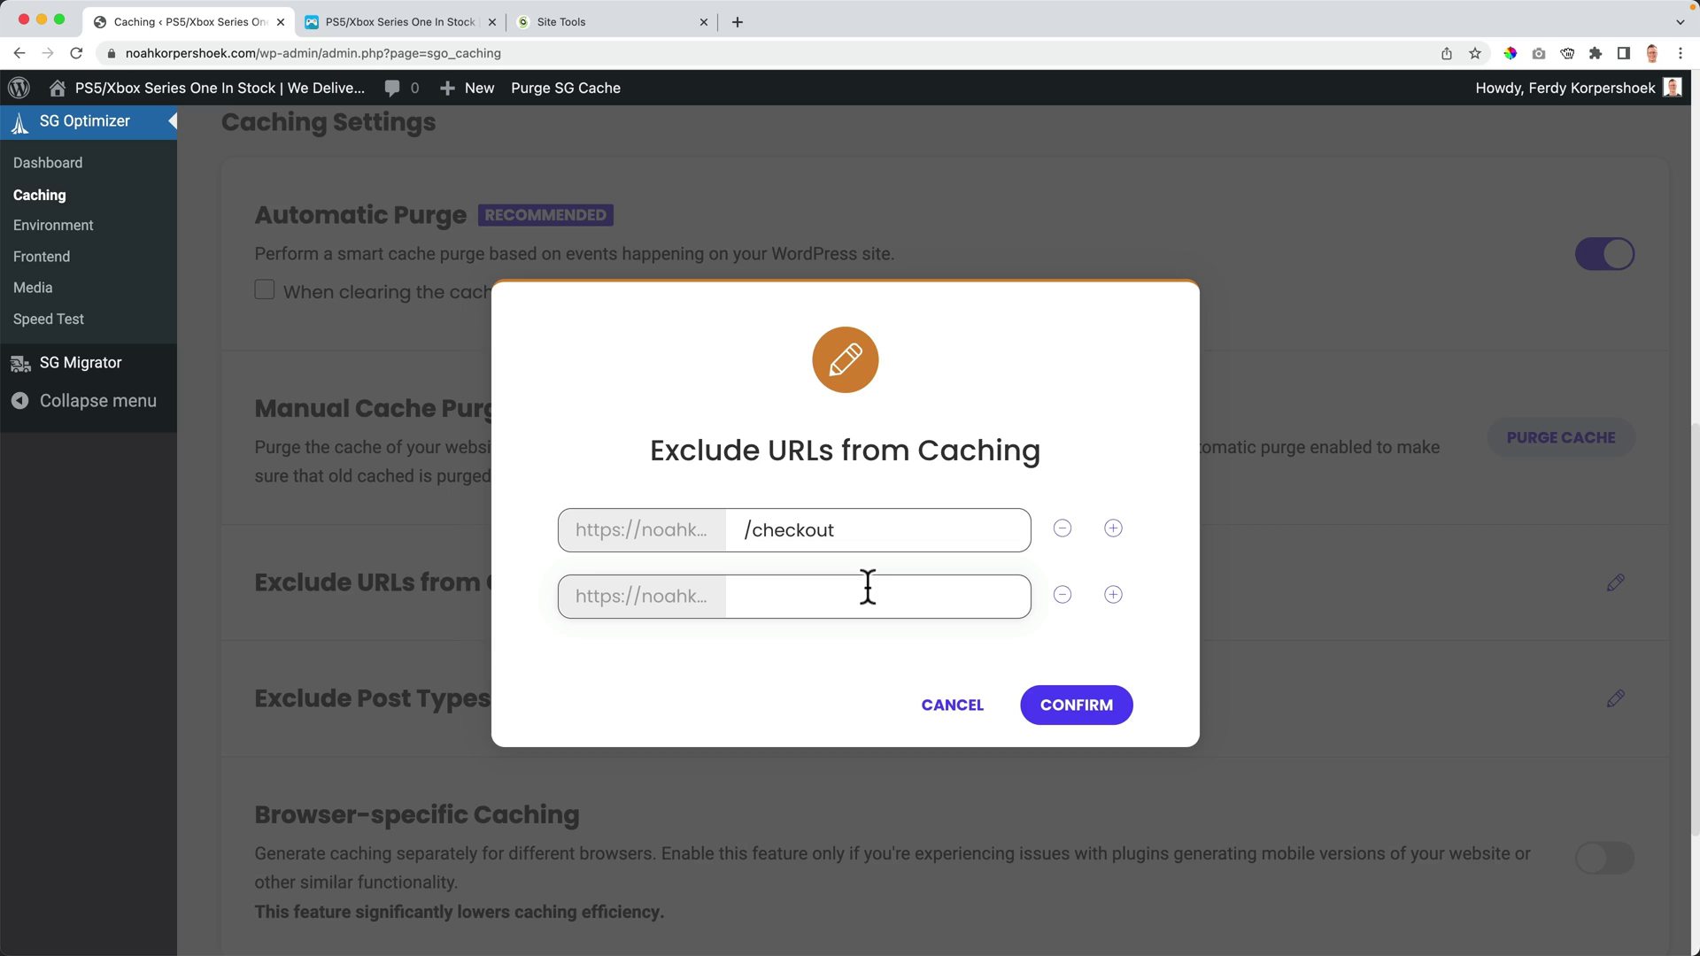
type("/my-account")
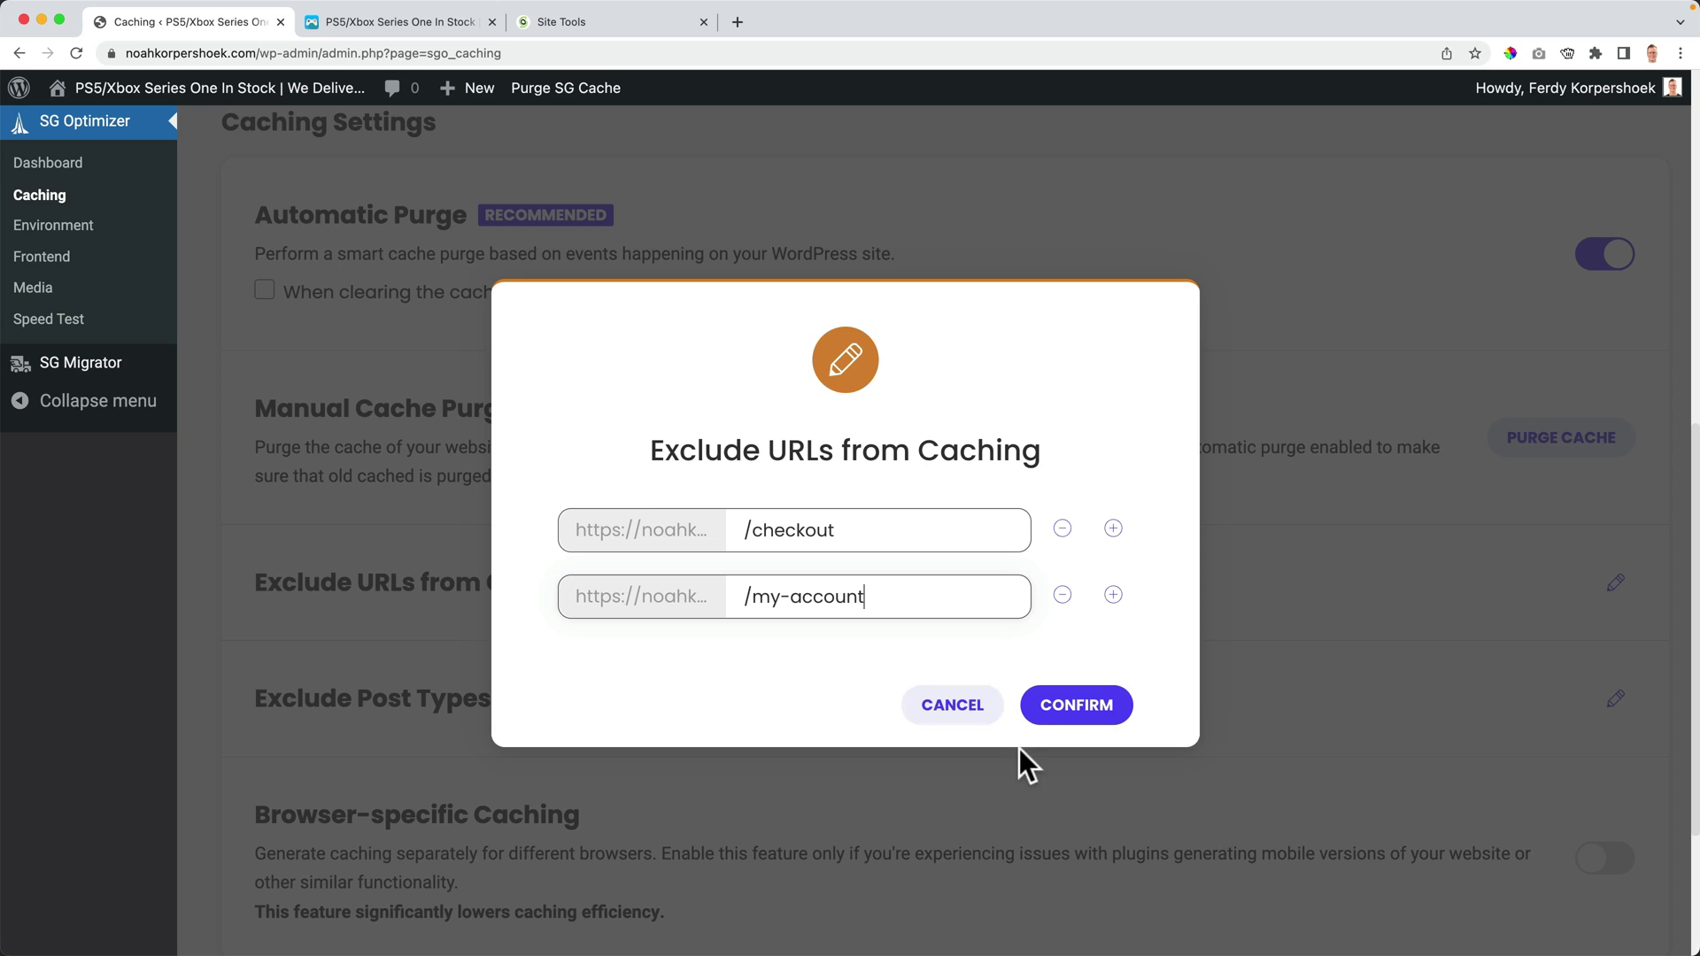
left_click(1057, 709)
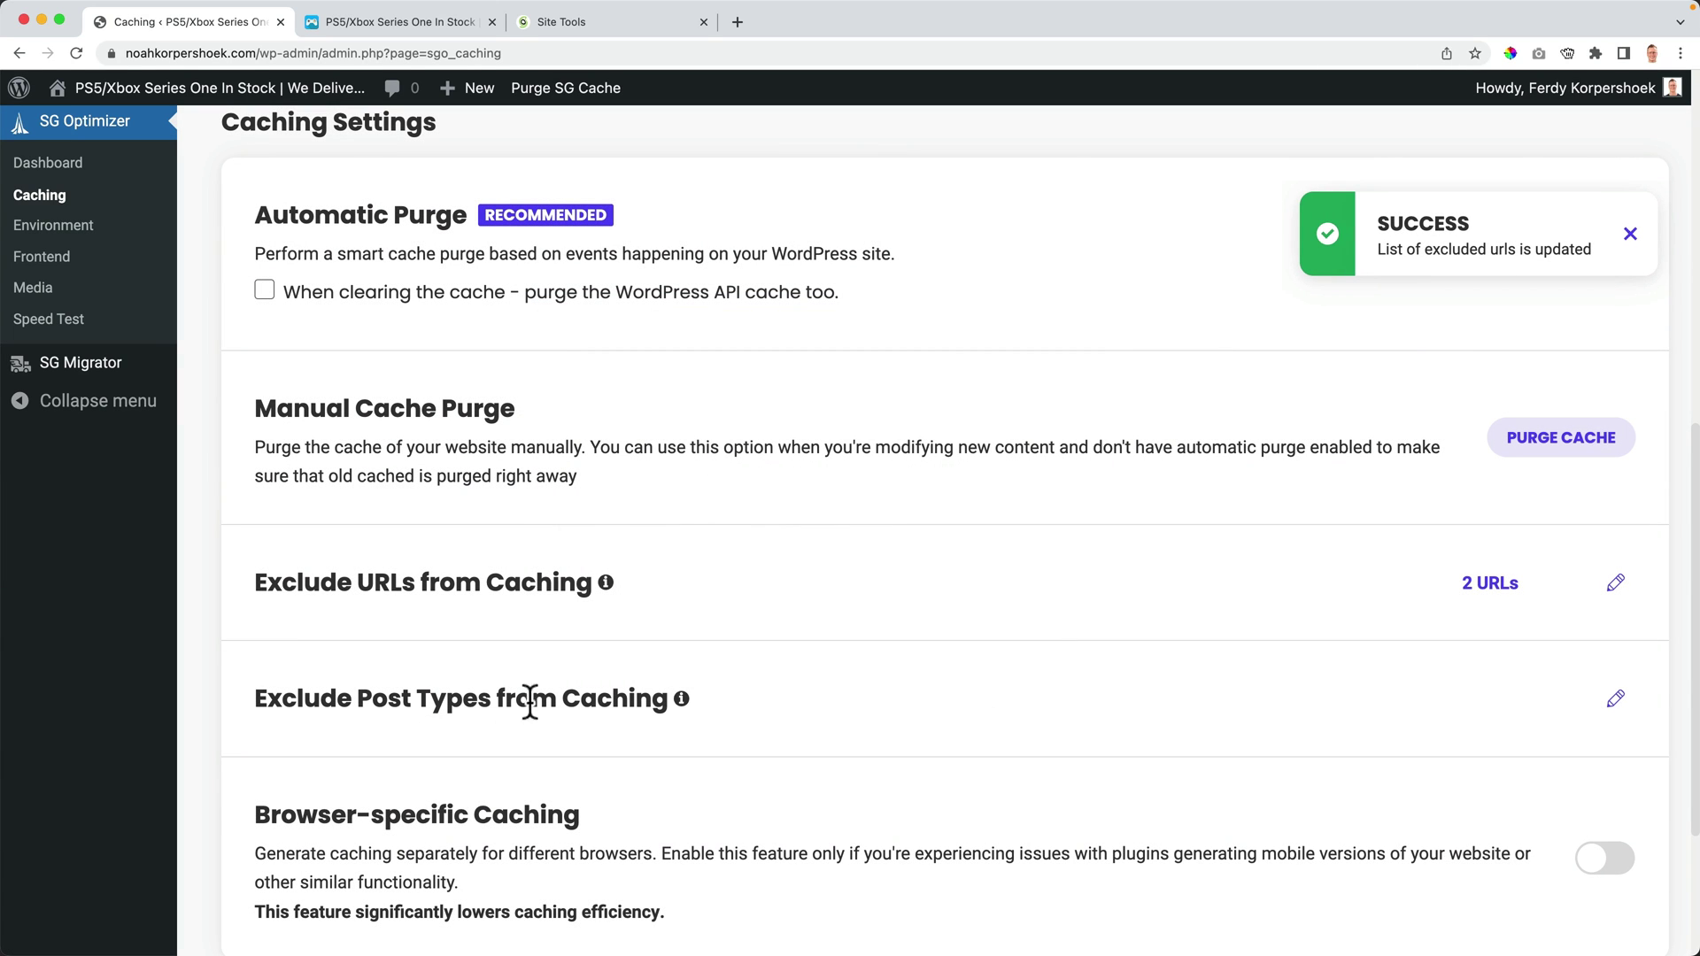
Look through the post types available for caching exclusion, leaving none excluded
left_click(1615, 700)
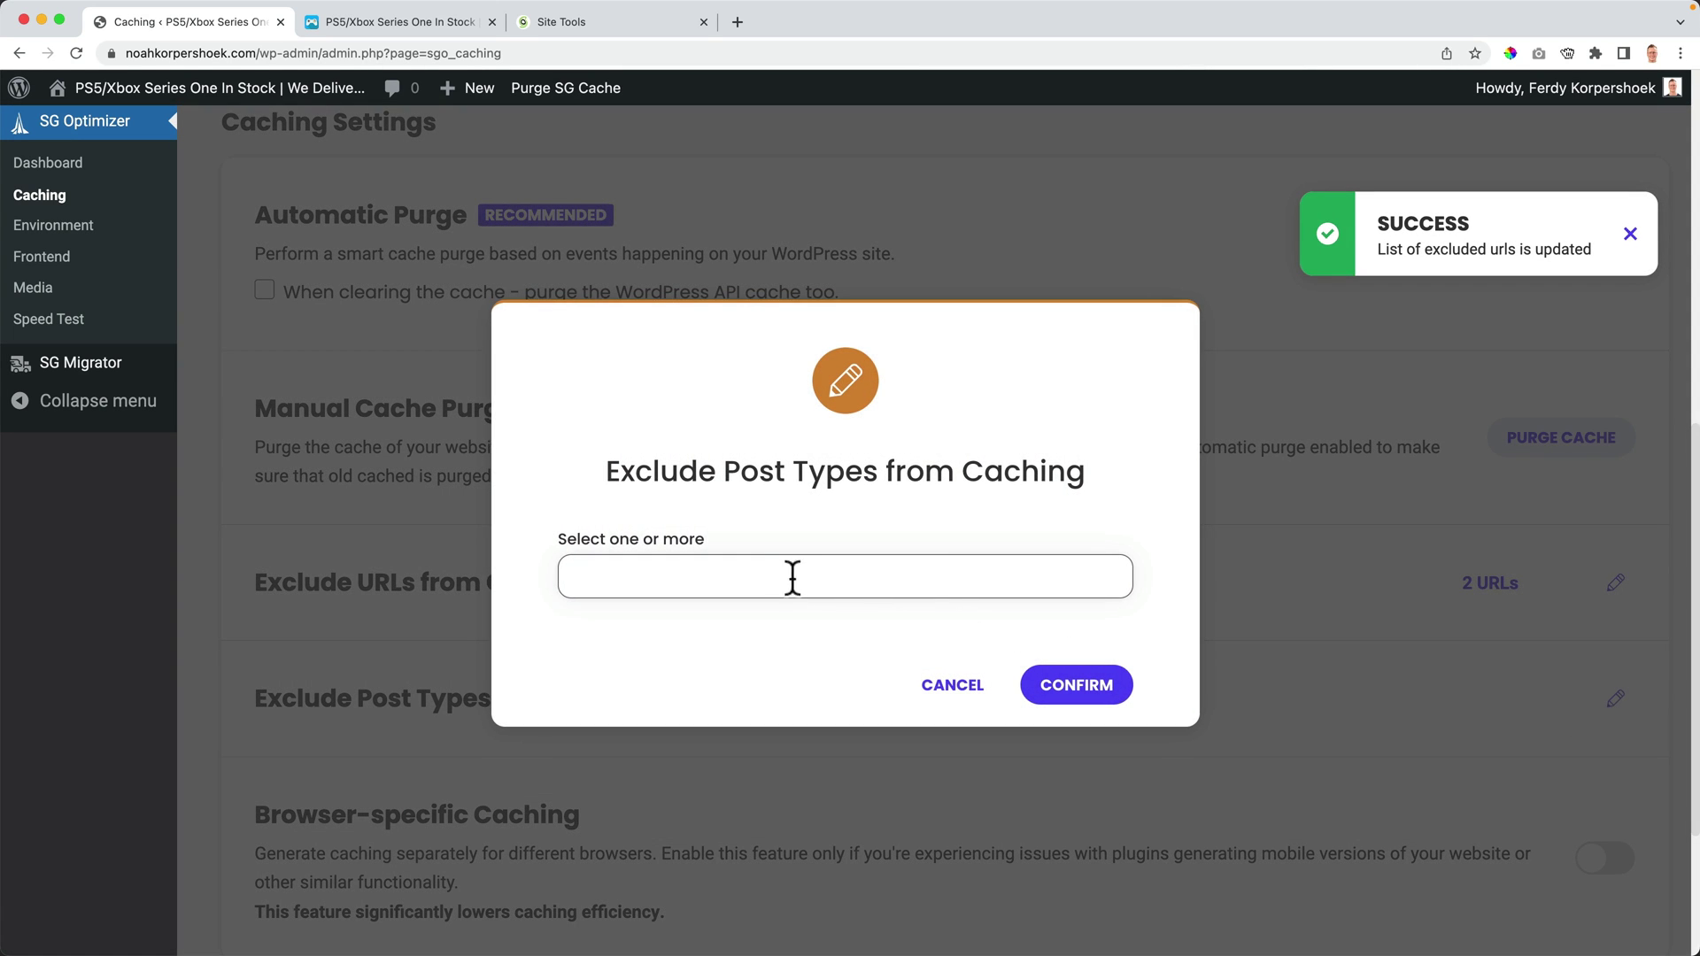
left_click(789, 580)
scroll(770, 673, "down", 3)
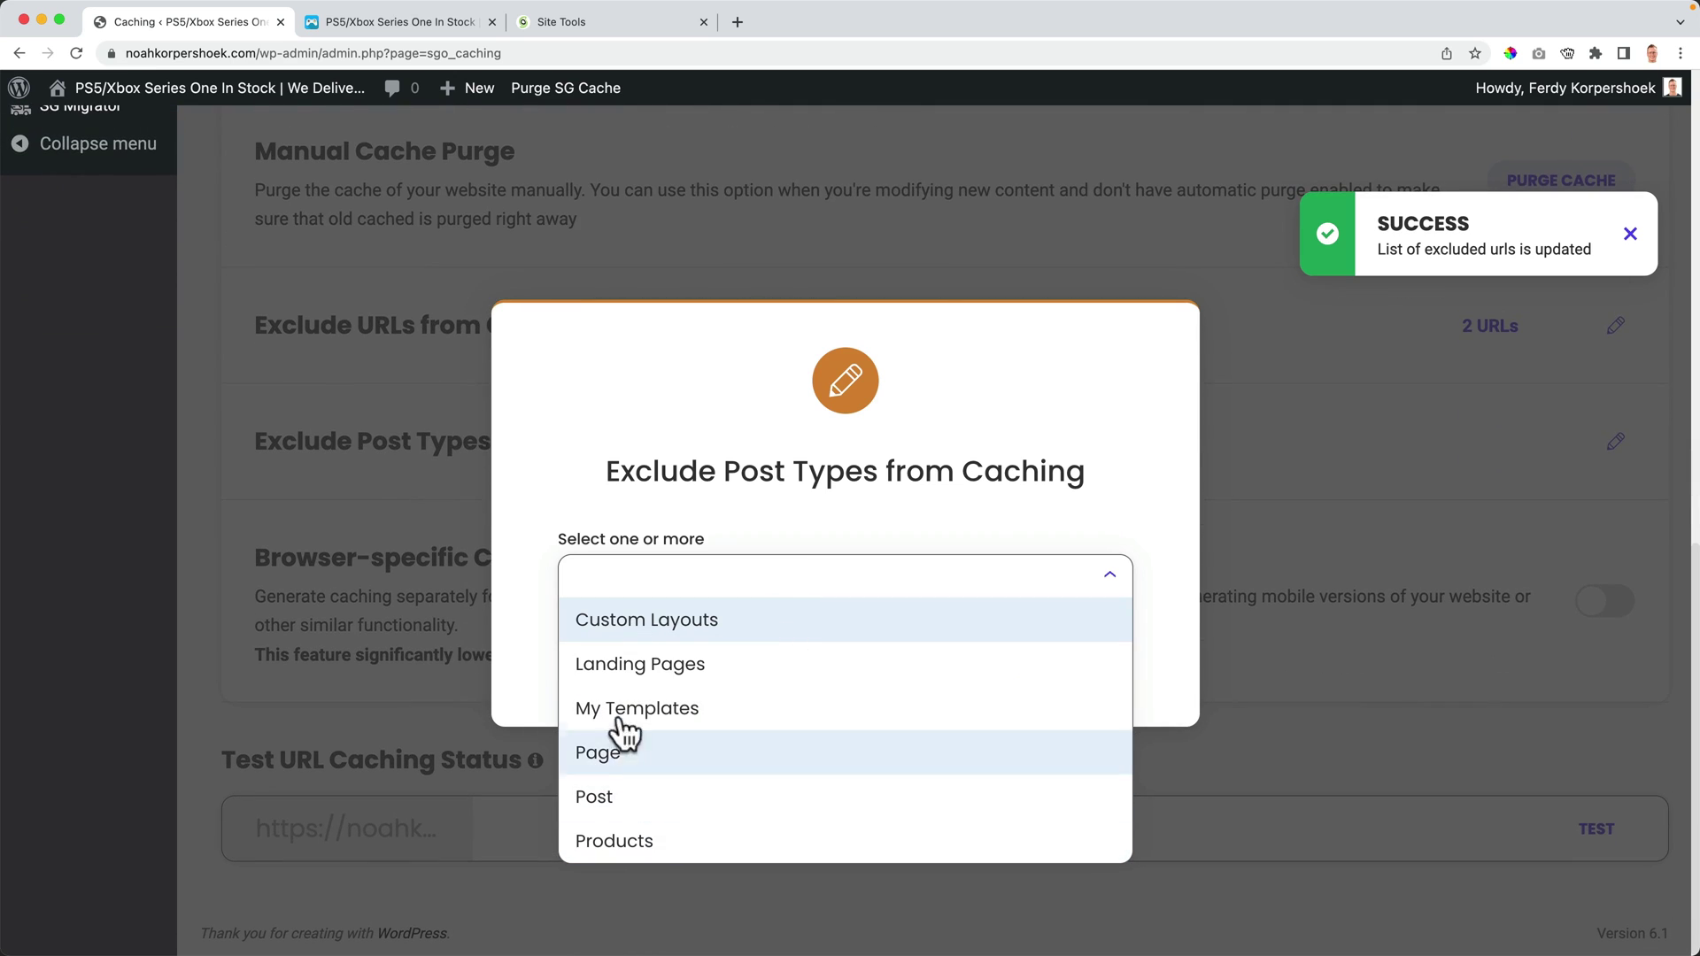
left_click(821, 255)
Run the Test URL Caching Status check, which reports the URL as cached
scroll(924, 425, "up", 2)
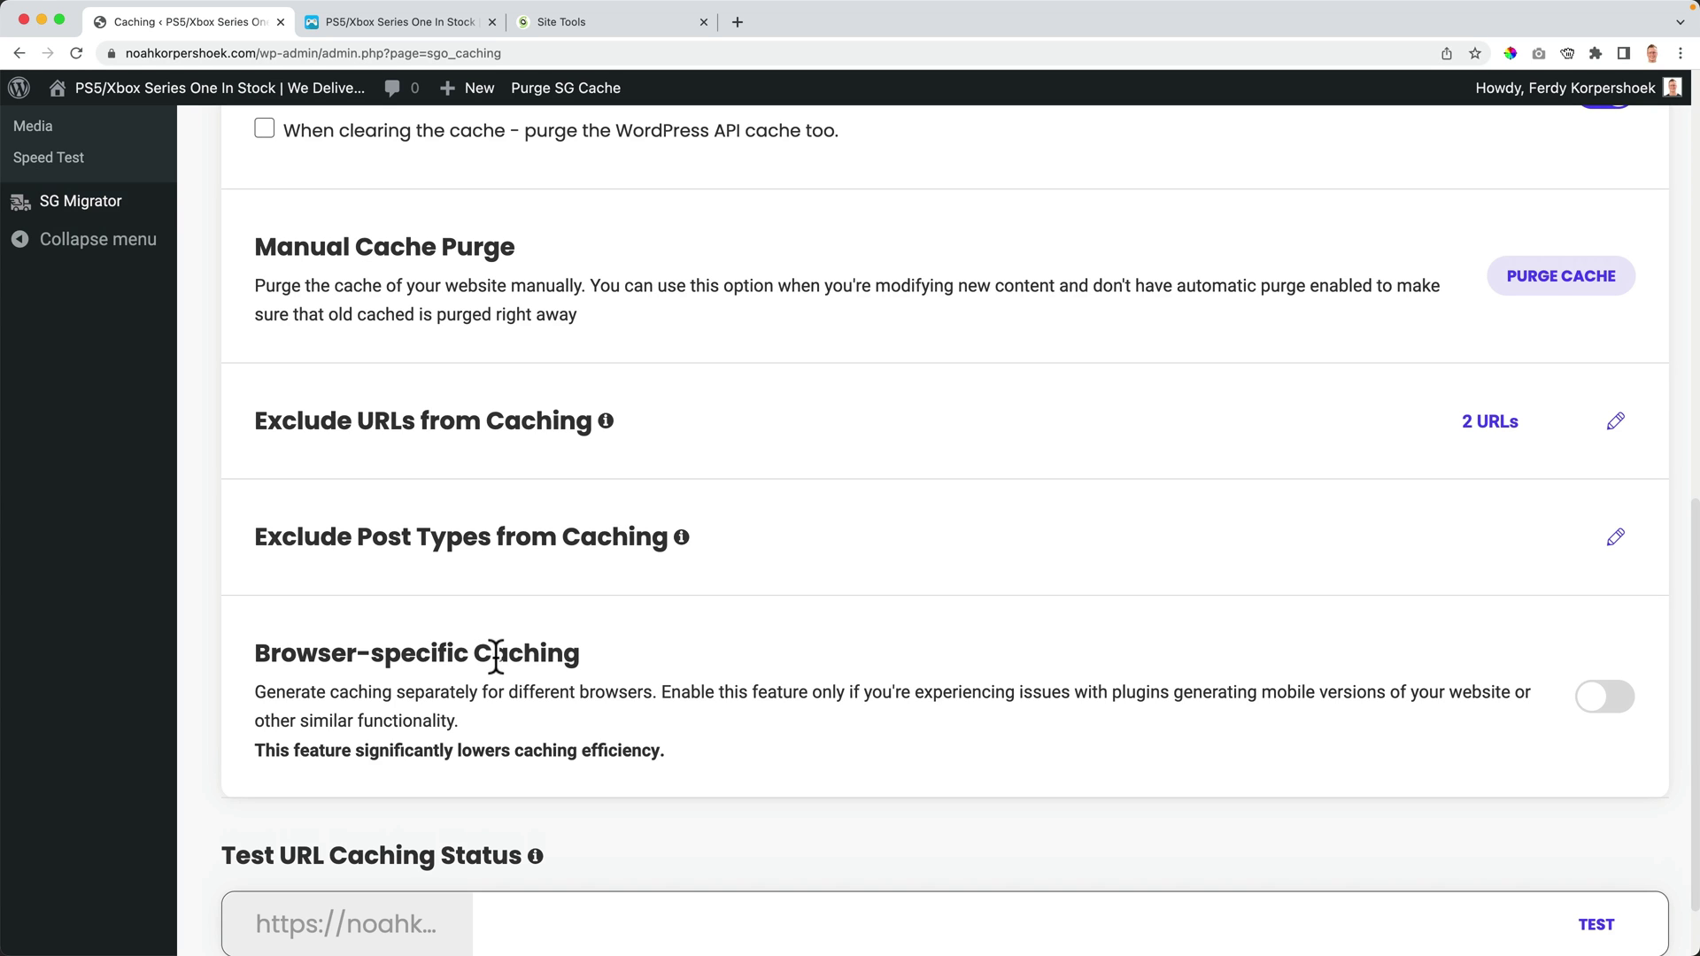
scroll(535, 656, "up", 2)
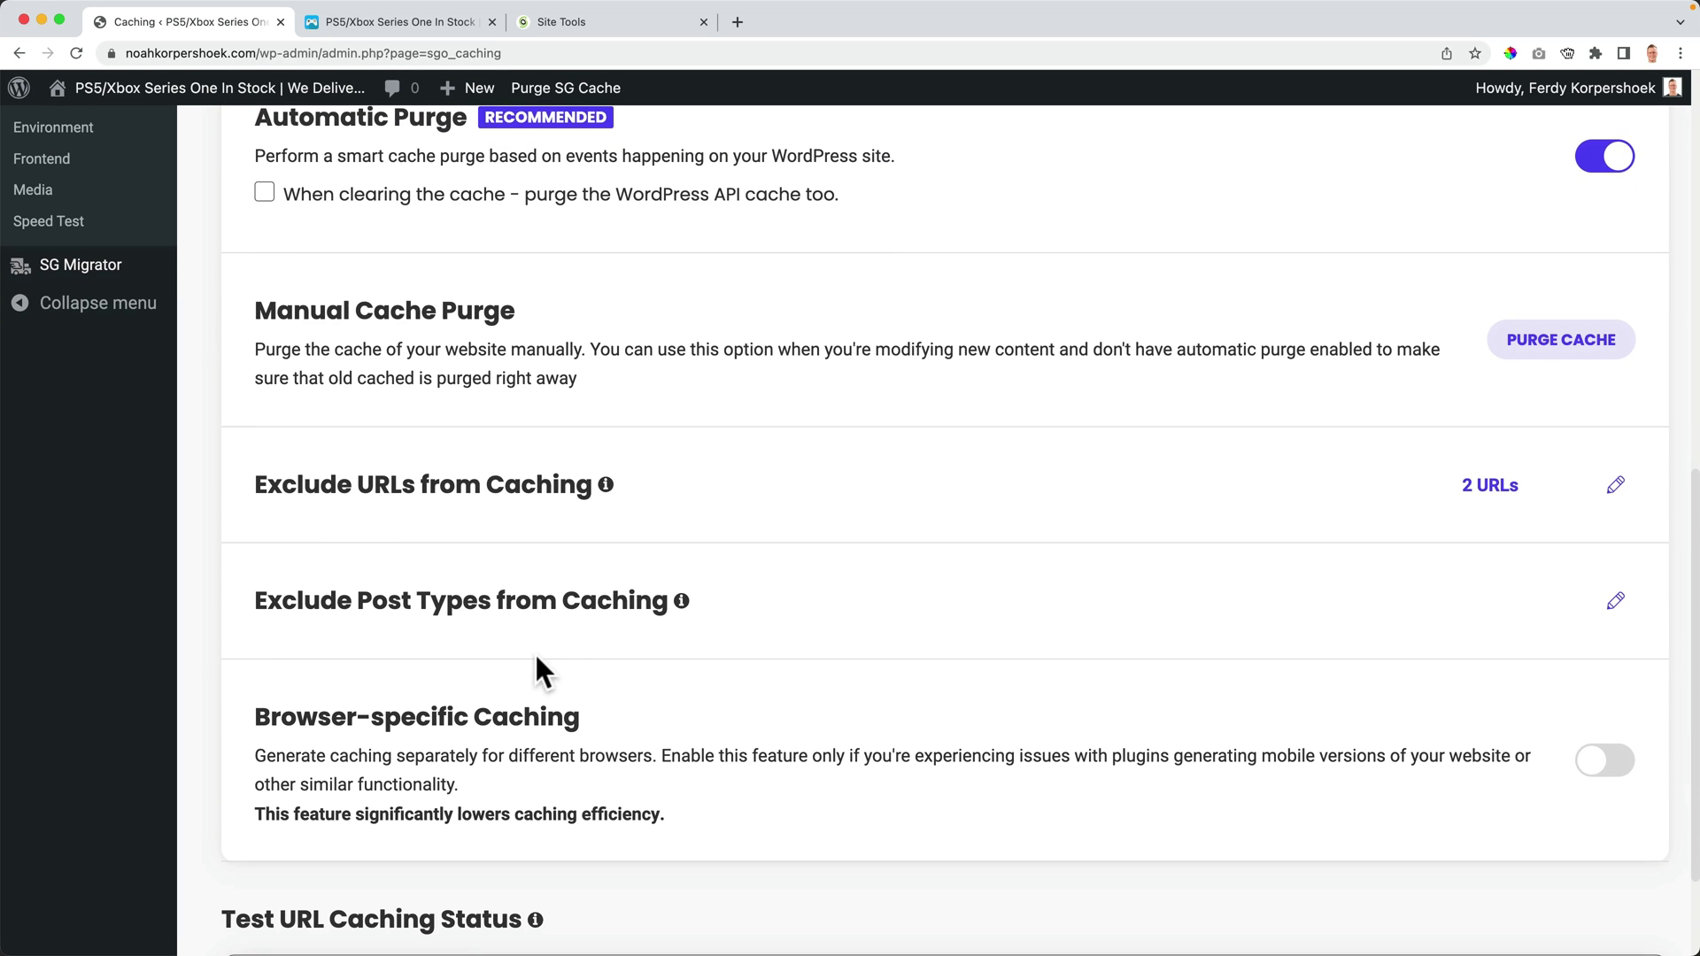
scroll(537, 658, "down", 3)
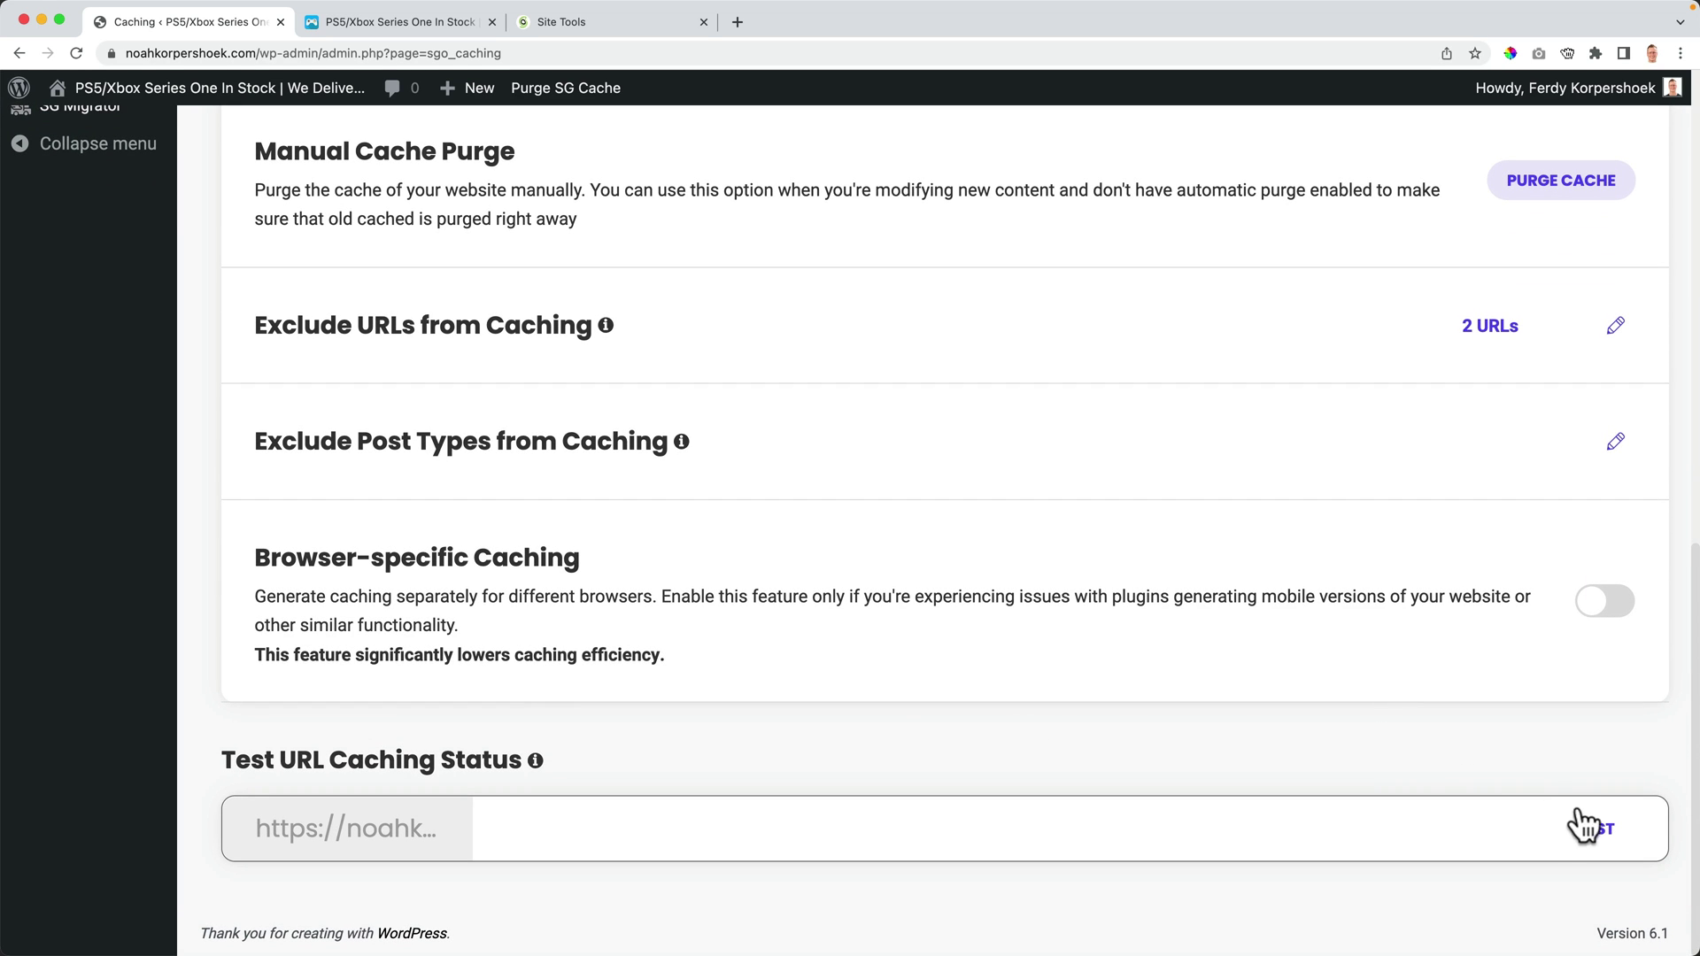
left_click(1581, 819)
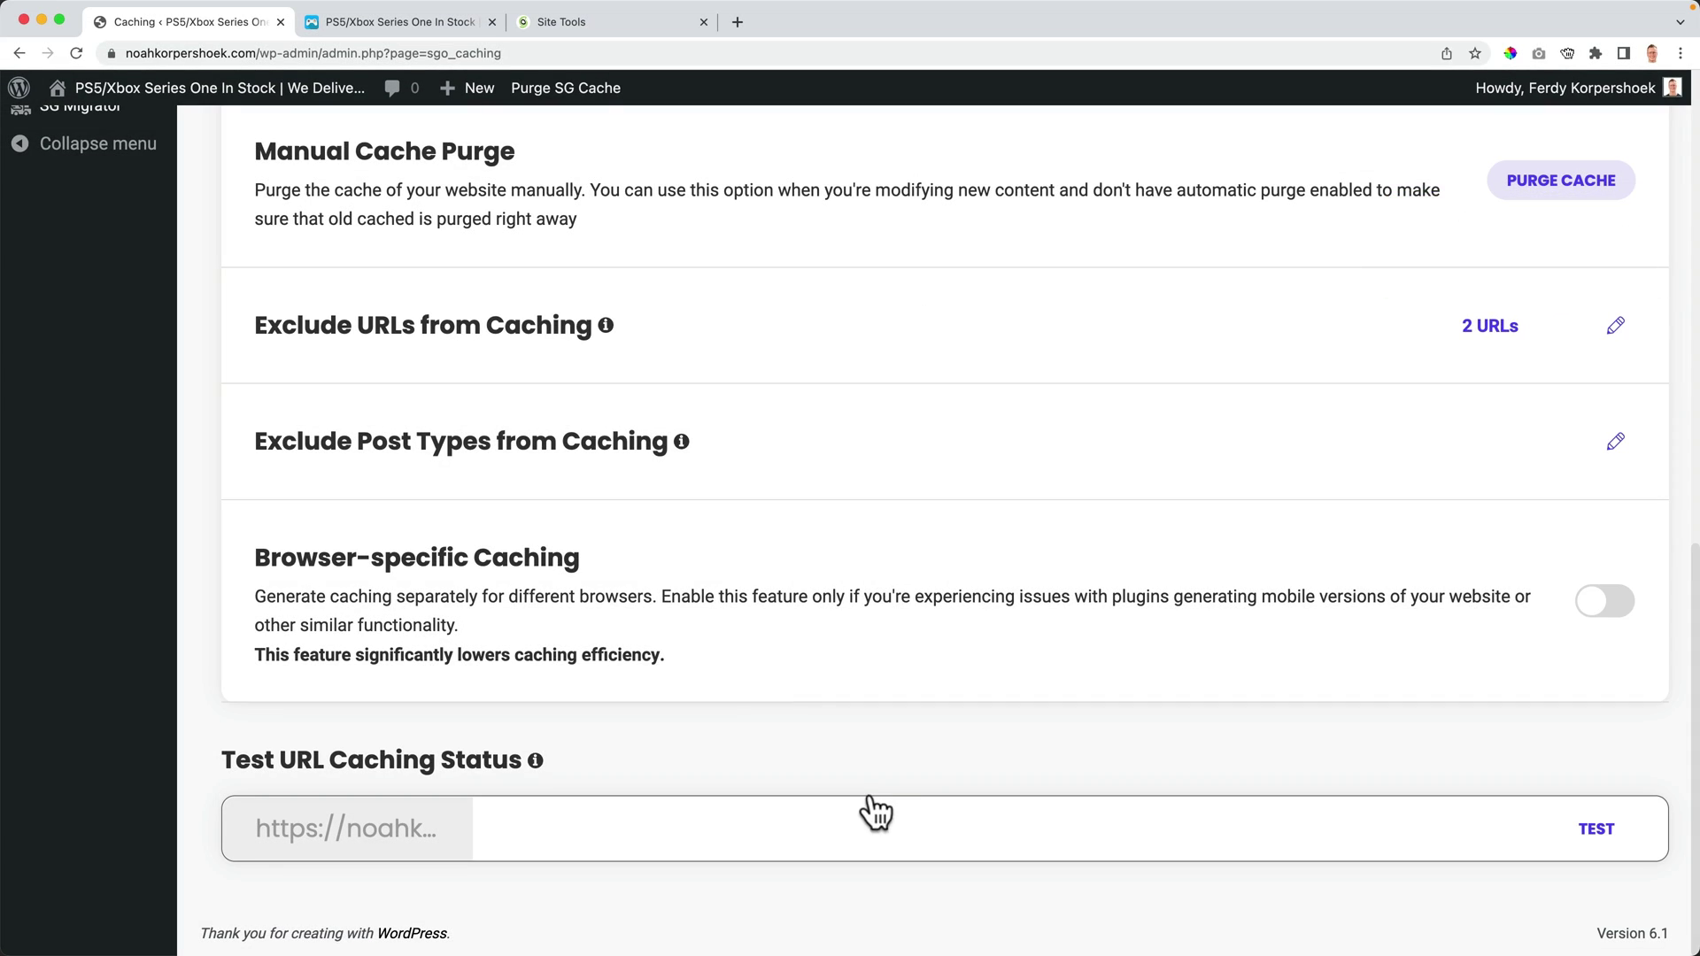
scroll(864, 805, "up", 10)
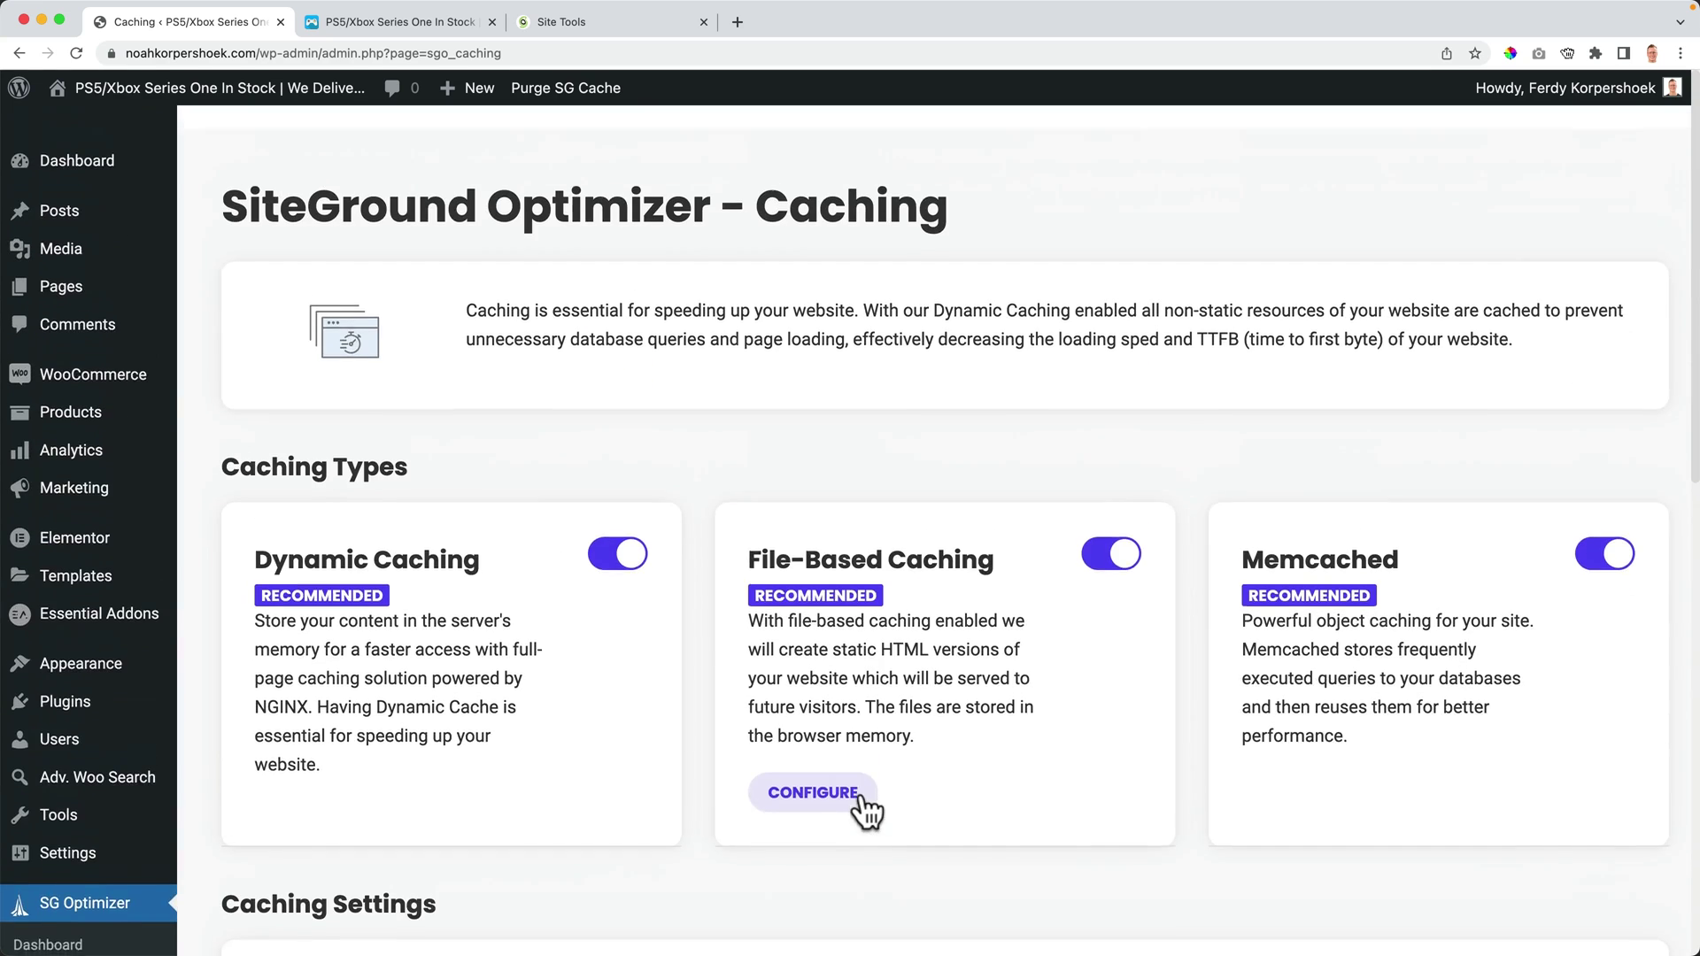
scroll(857, 796, "down", 5)
scroll(886, 682, "down", 2)
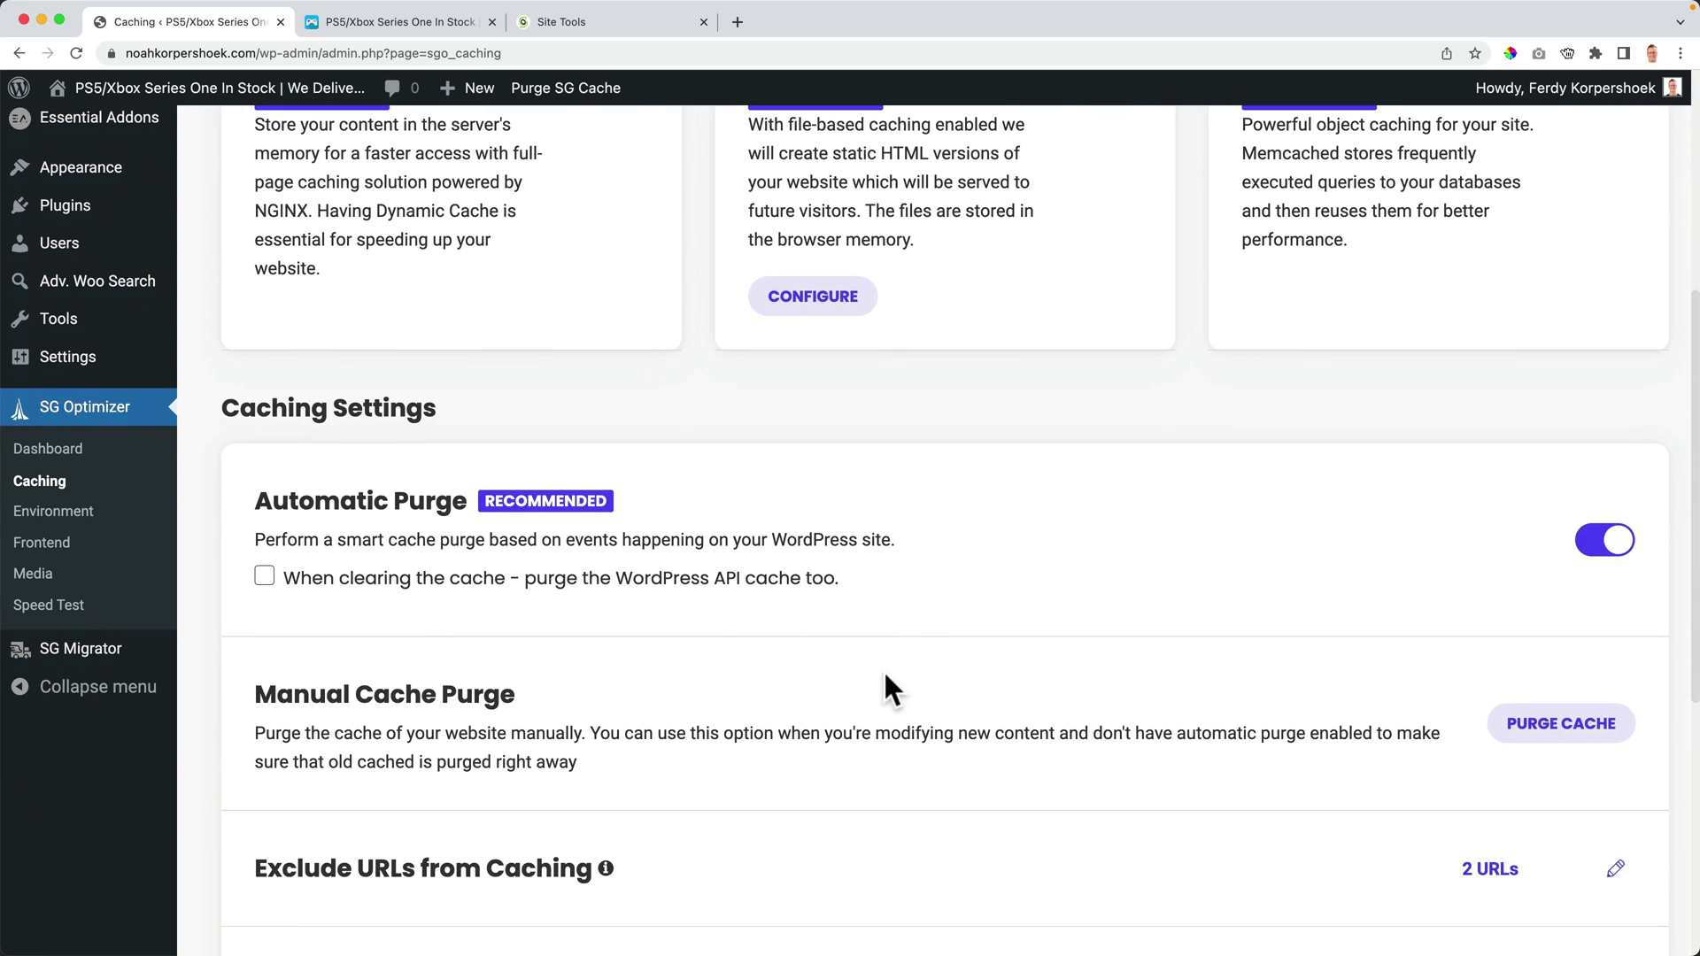
Turn on HTTPS Enforce and Fix Insecure Content on the Environment page
left_click(55, 516)
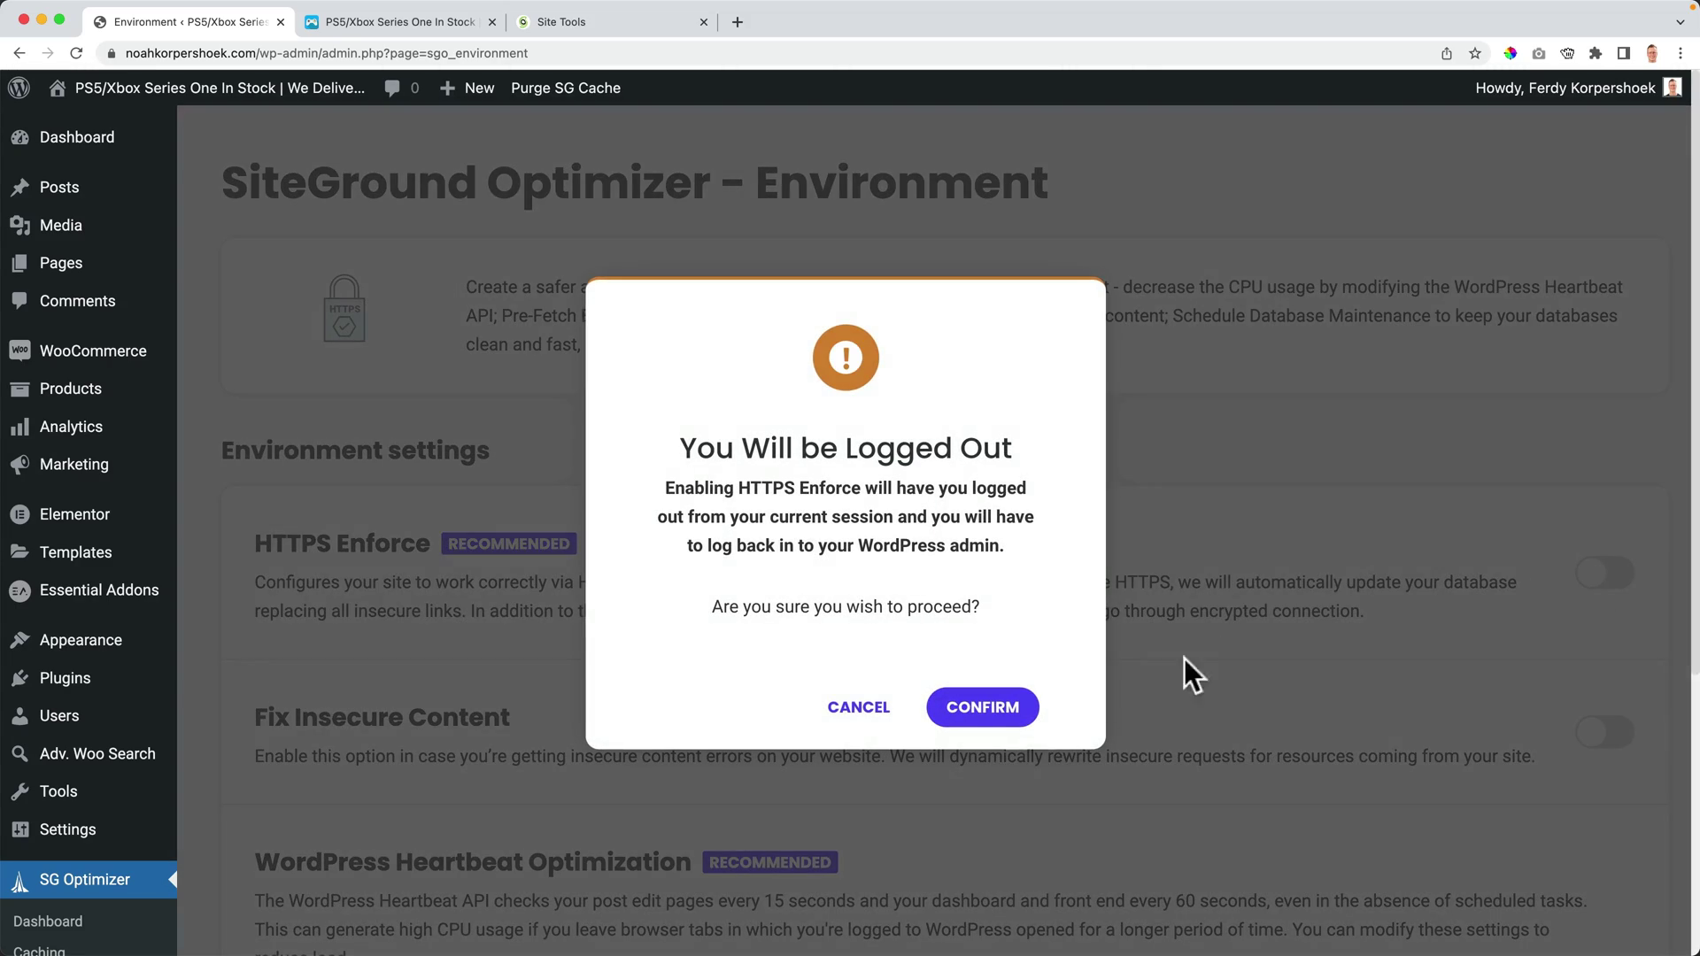
left_click(986, 709)
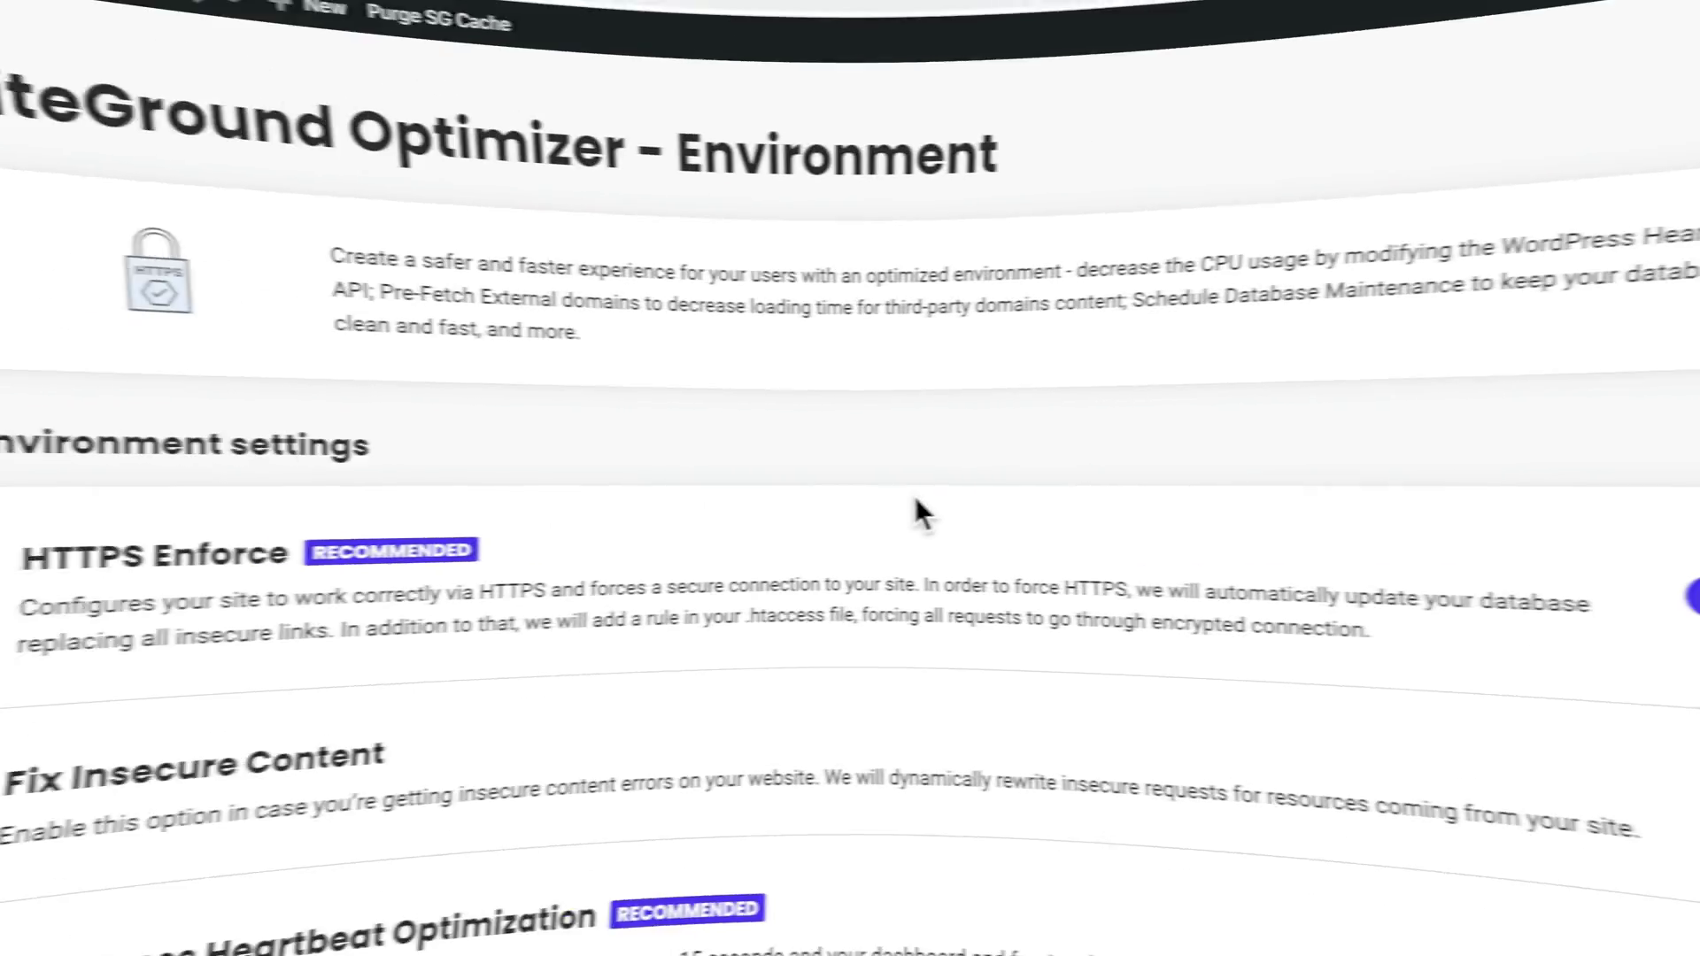
scroll(975, 512, "down", 1)
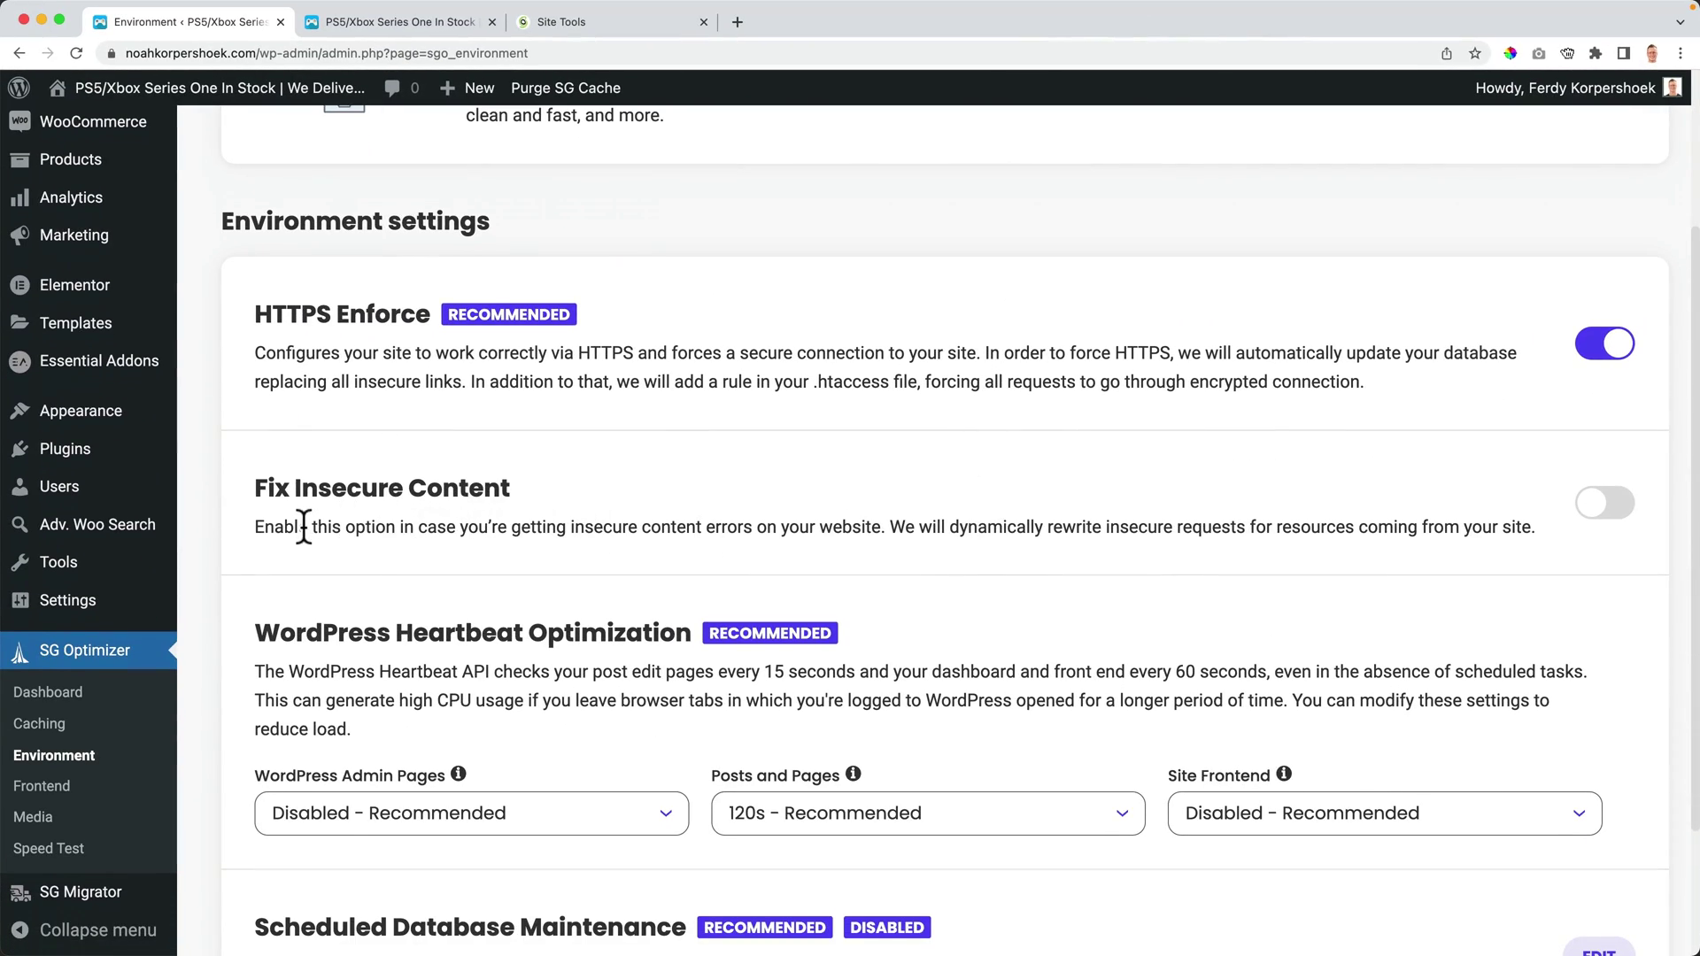
left_click(1599, 503)
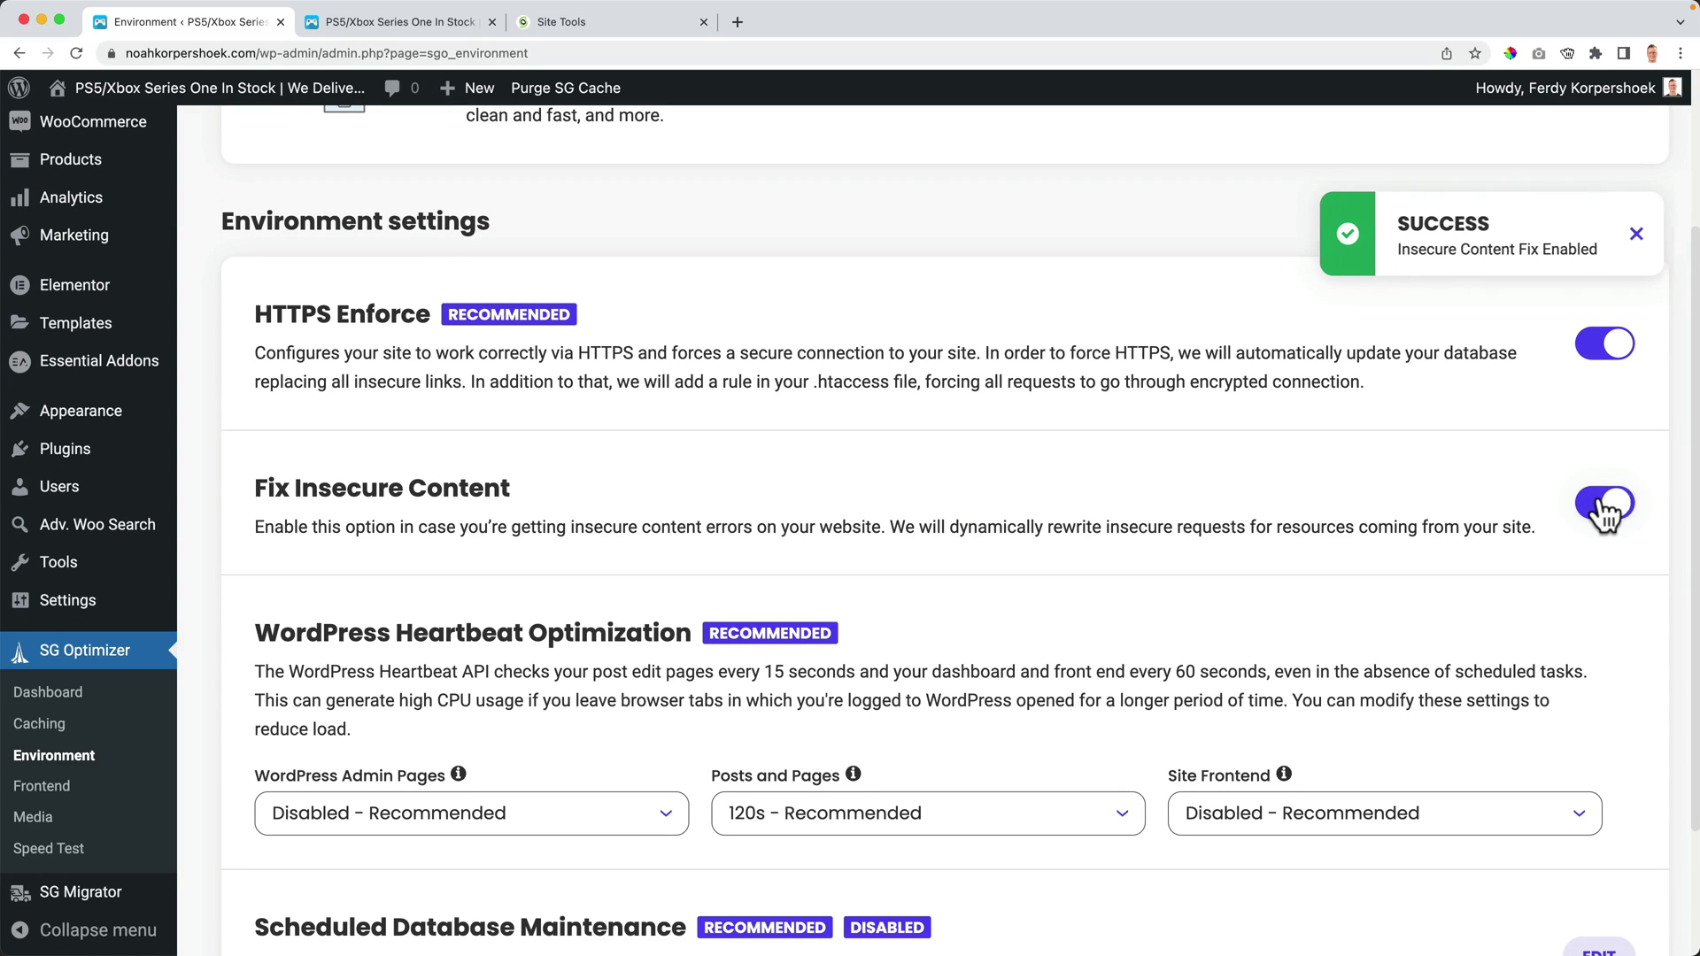
Set the Heartbeat interval for Admin Pages and Site Frontend to 120s
scroll(601, 567, "down", 5)
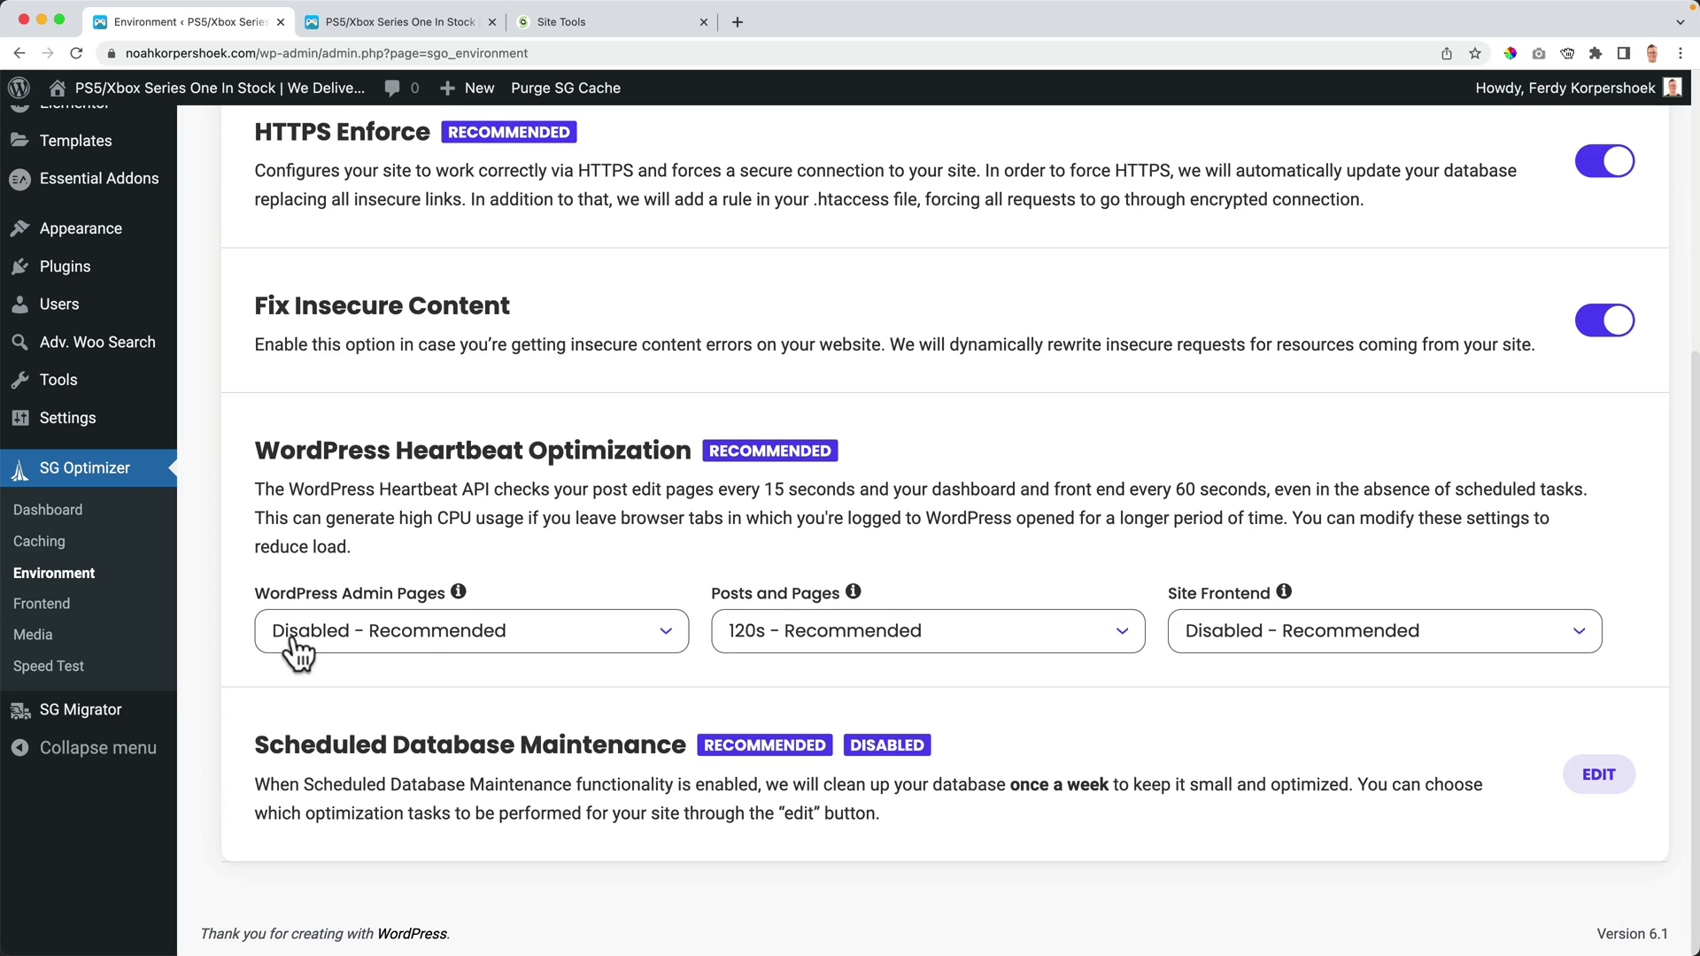
left_click(547, 649)
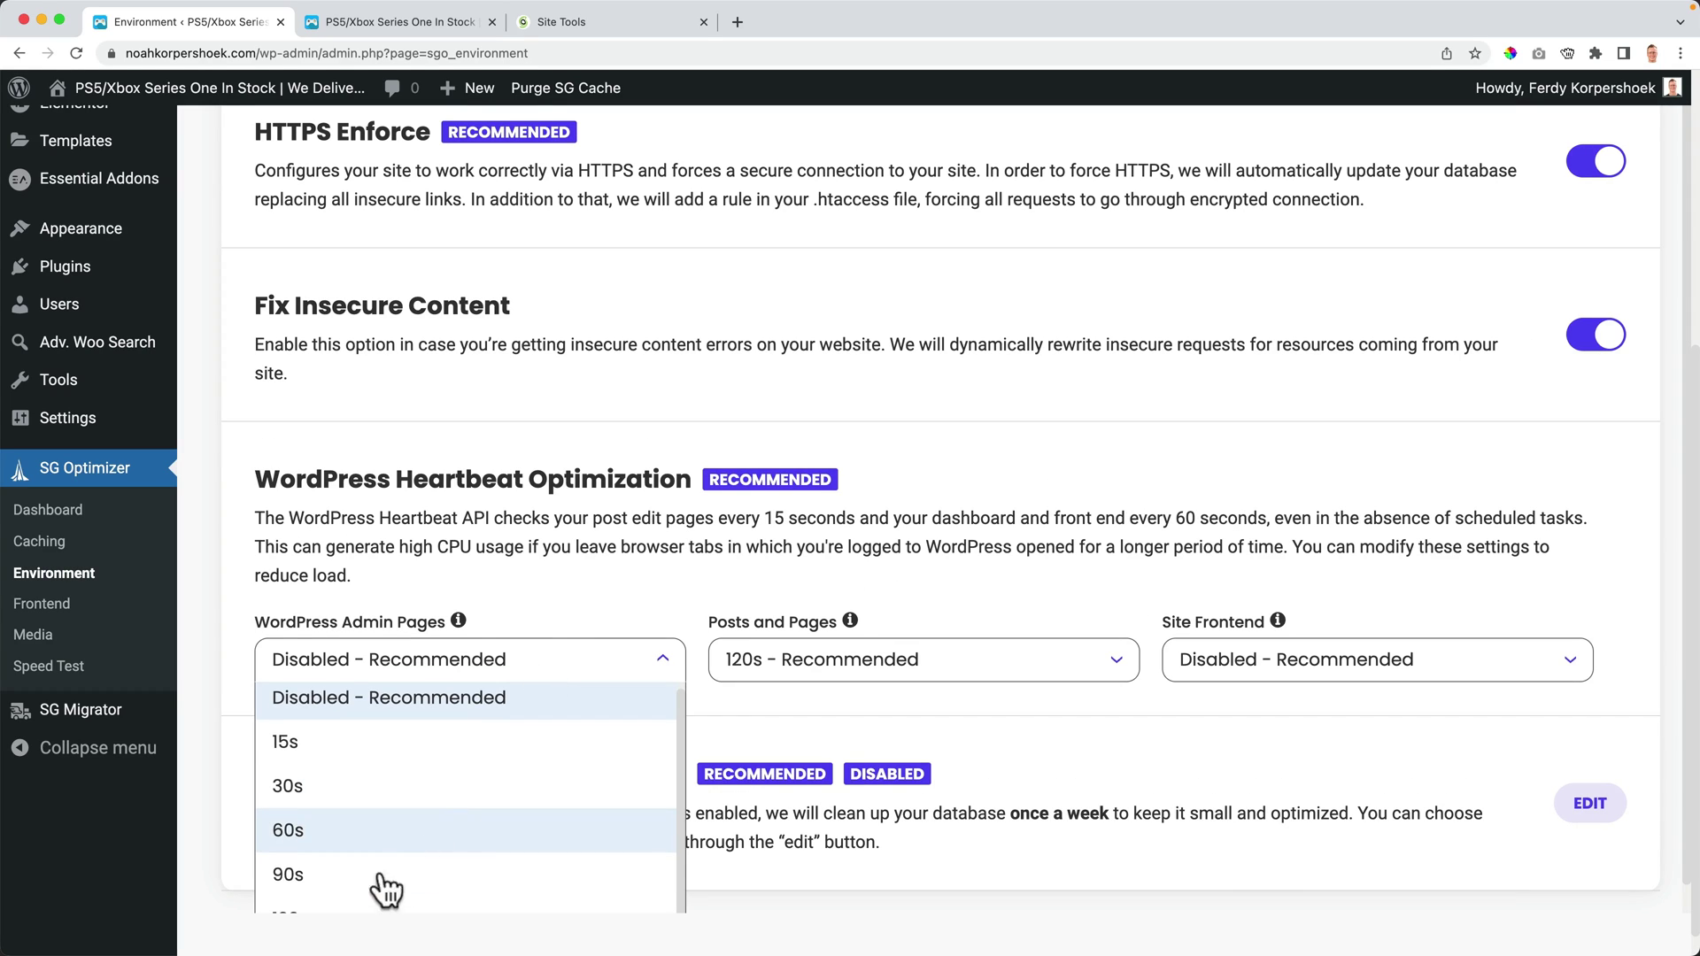
left_click(387, 912)
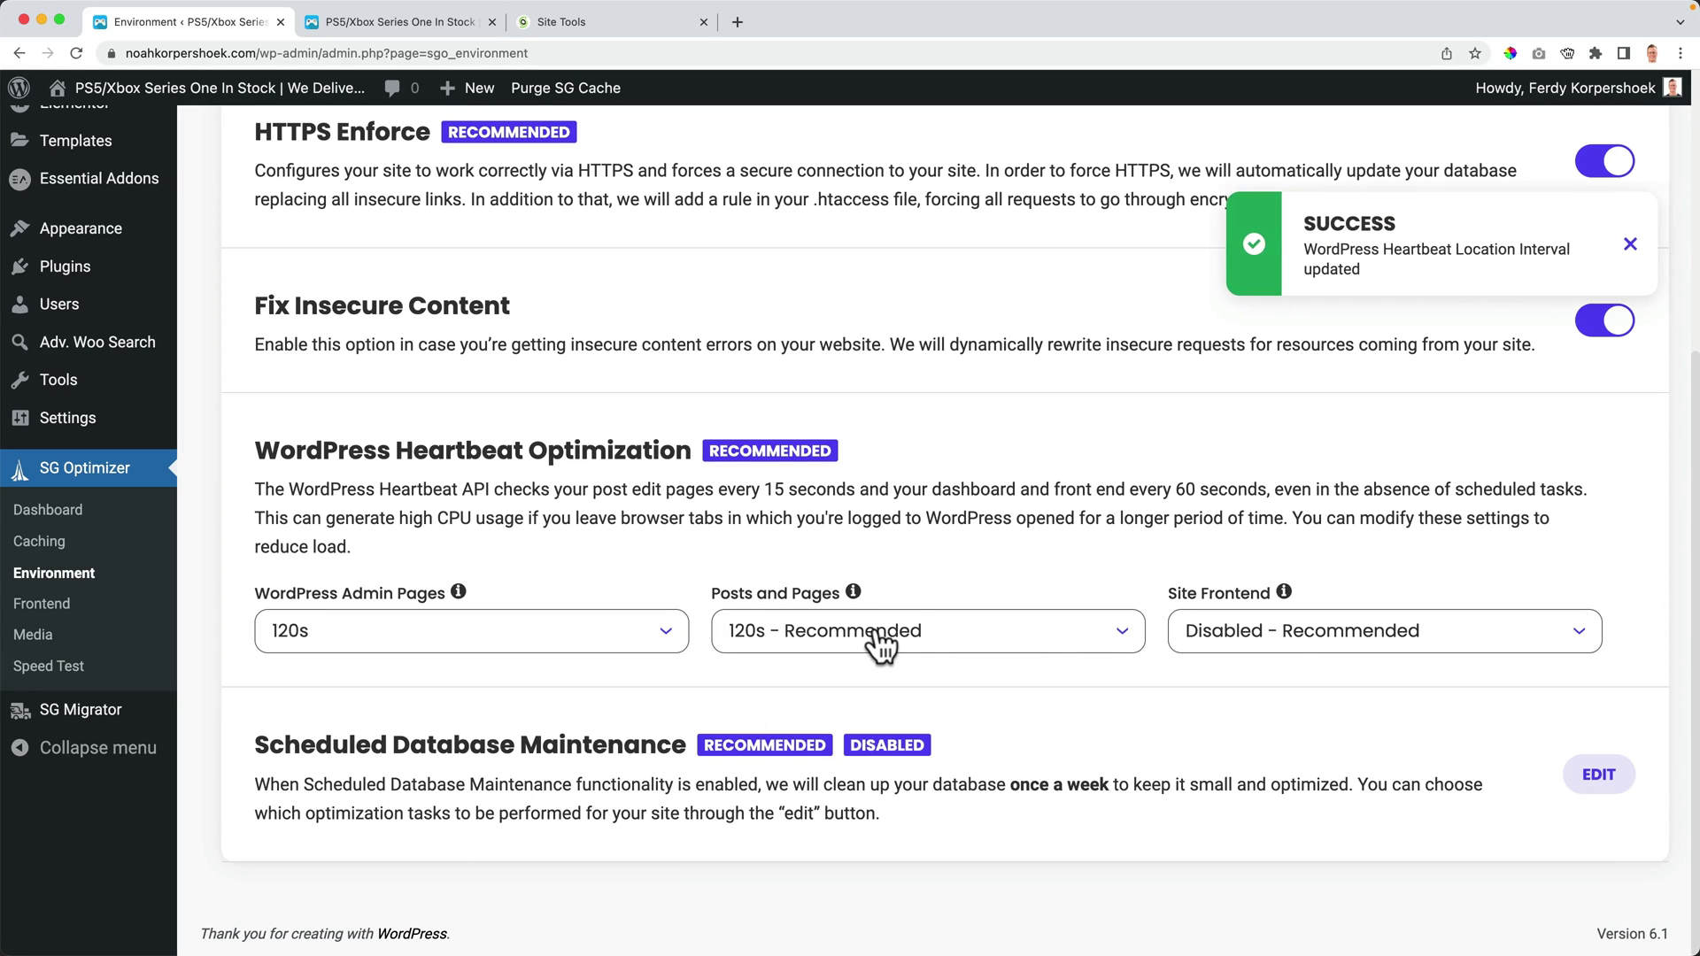
left_click(1284, 642)
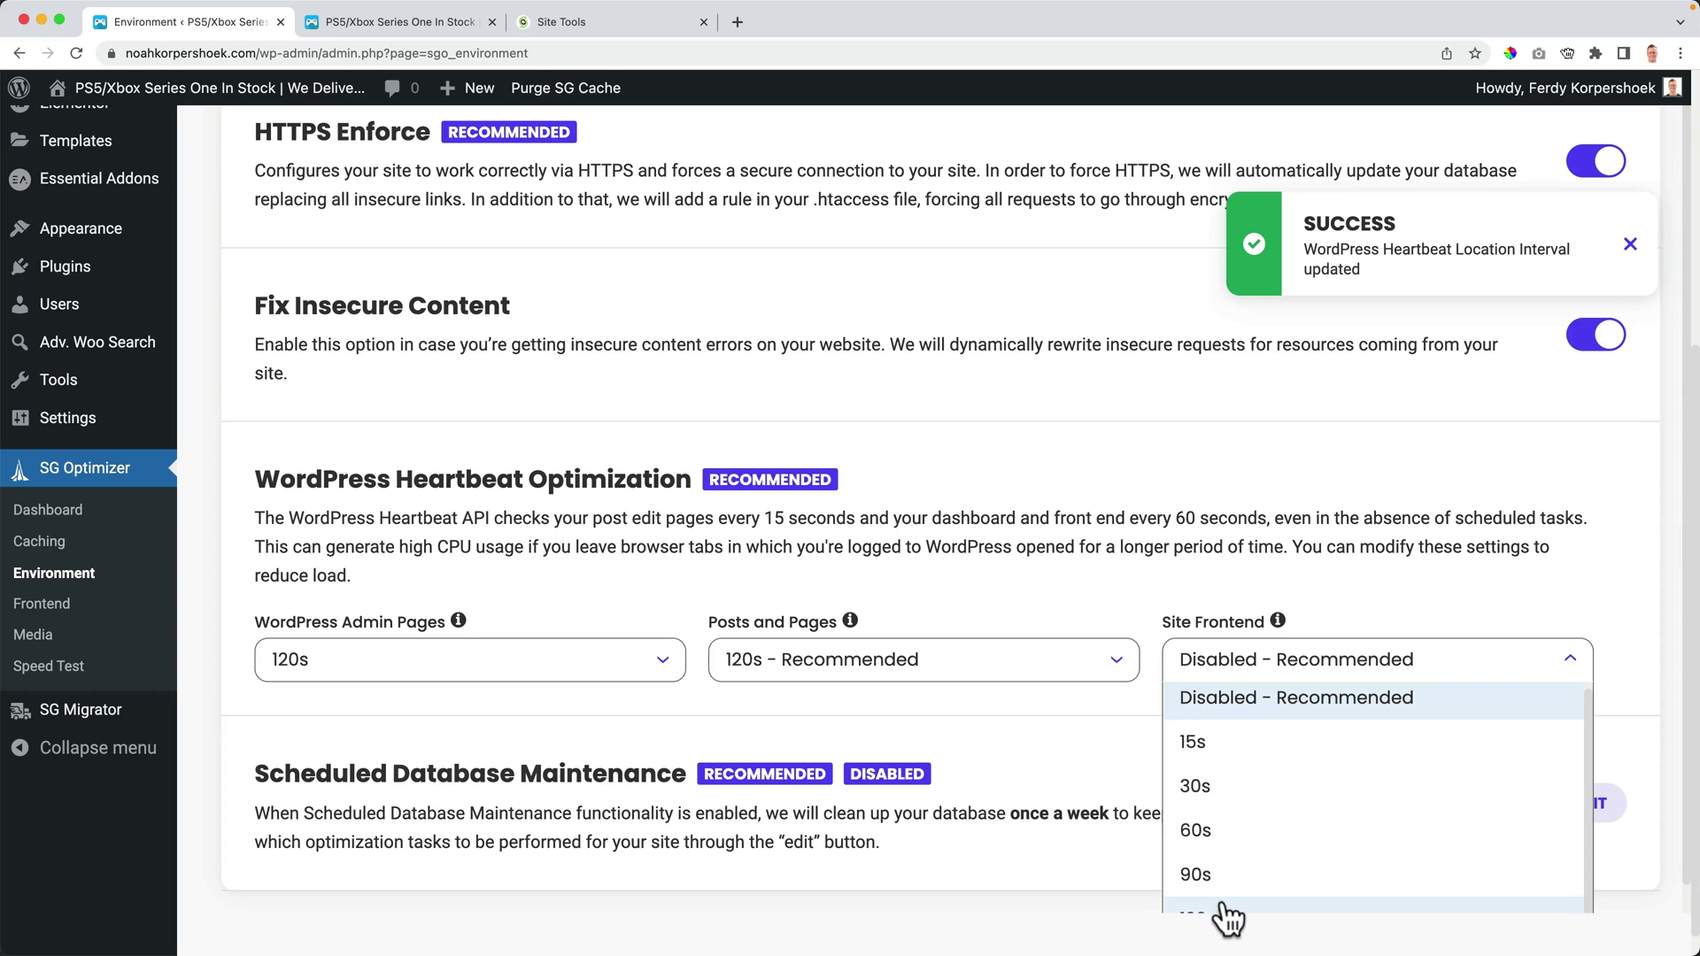
left_click(1238, 912)
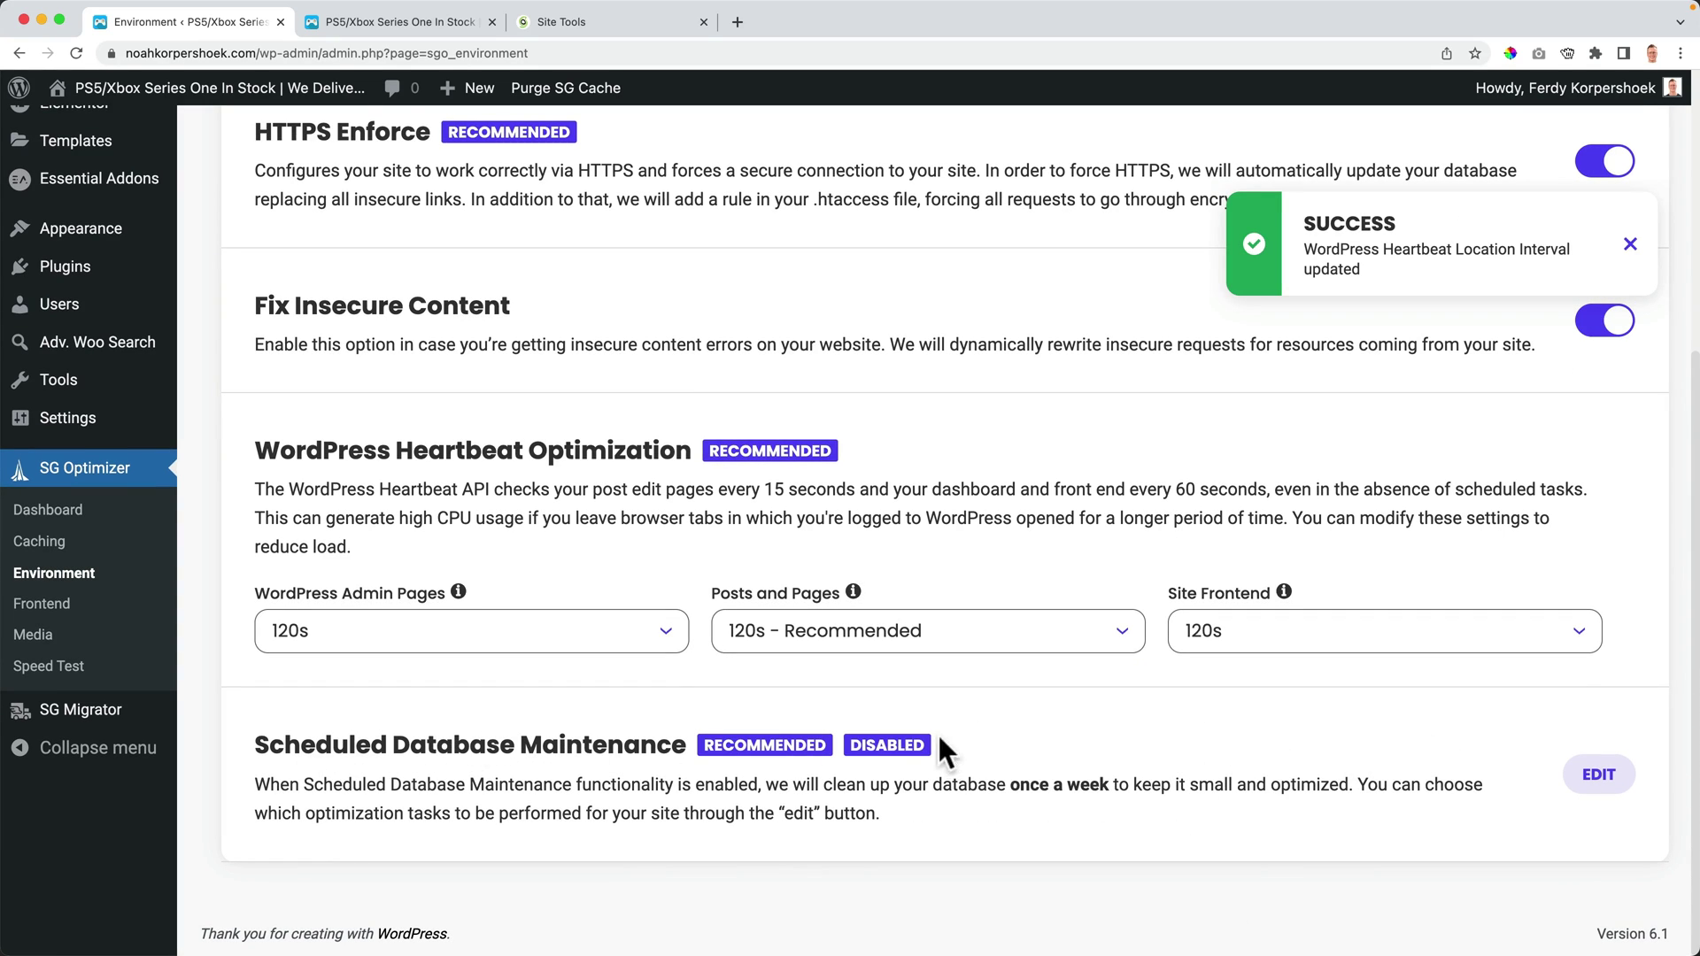
scroll(410, 719, "up", 5)
scroll(406, 699, "down", 3)
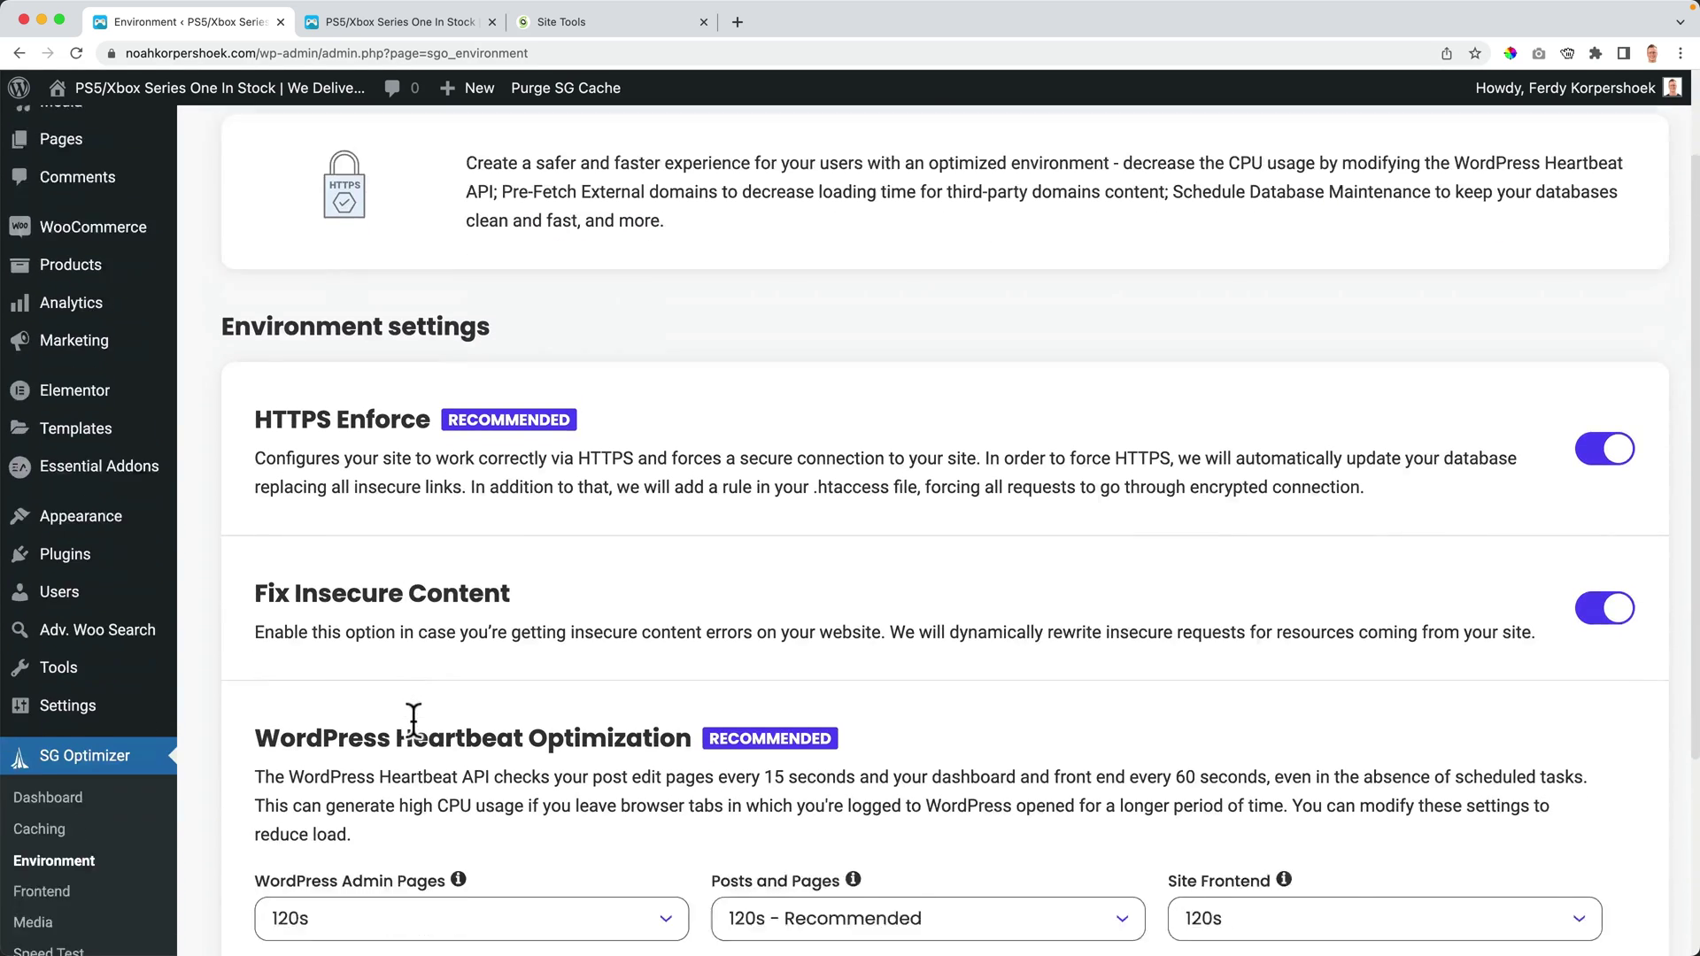
Enable Minify CSS Files on the Frontend Optimization CSS tab
left_click(56, 741)
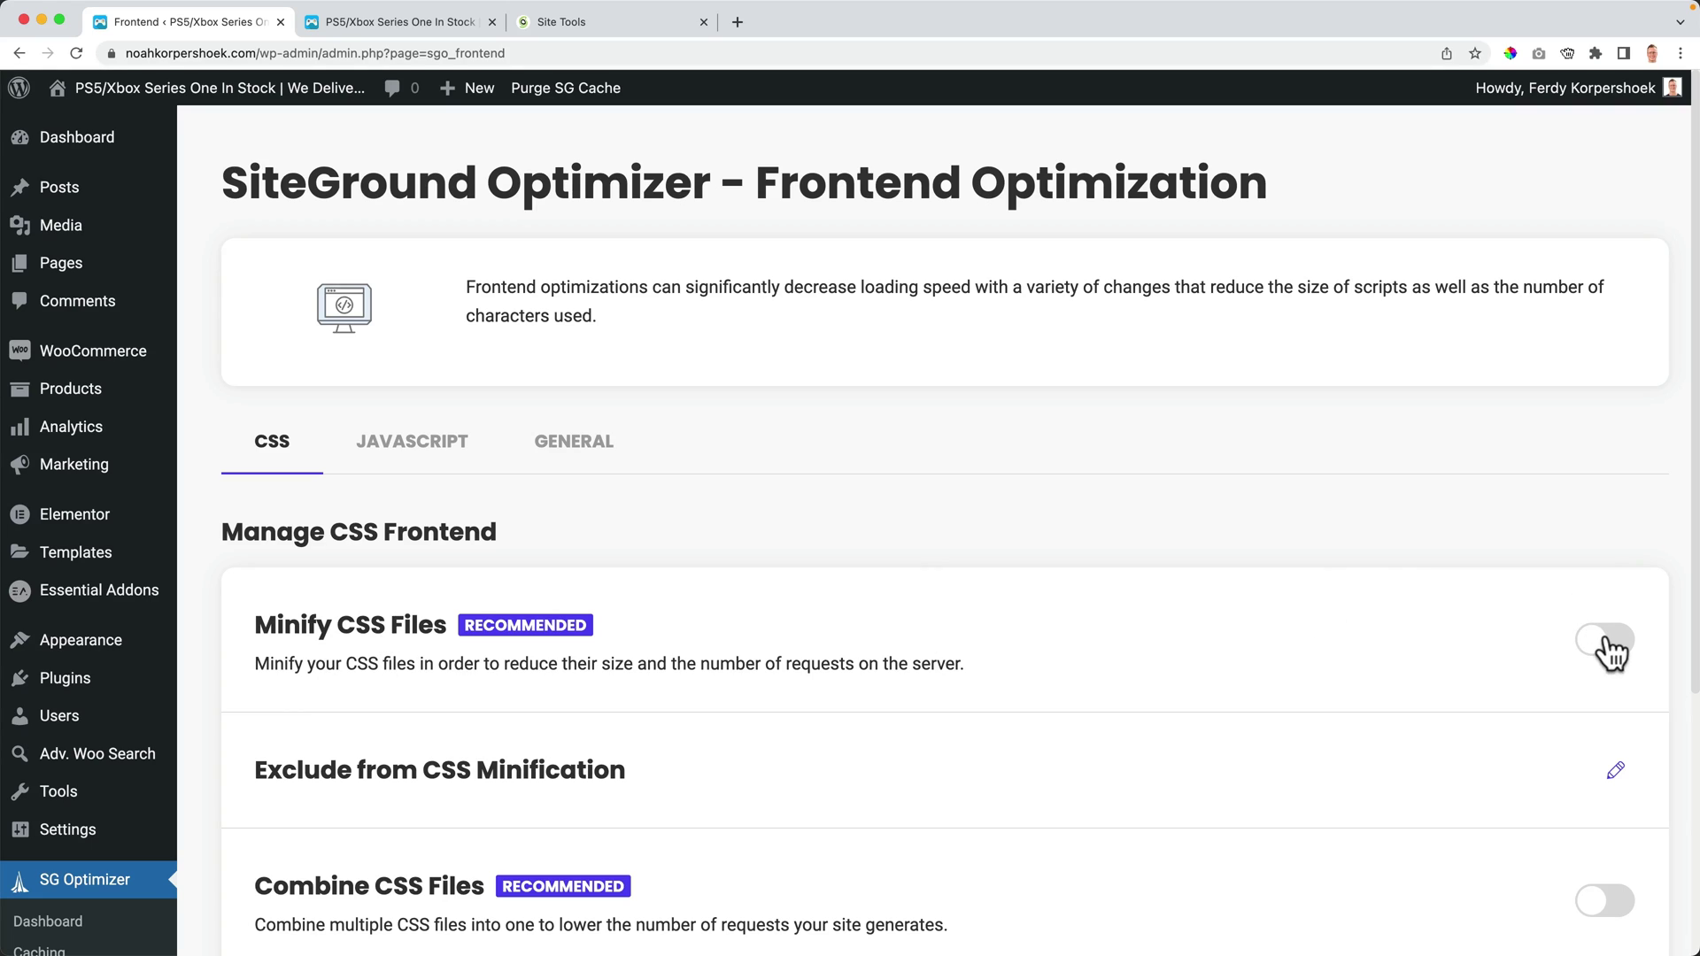
left_click(1605, 644)
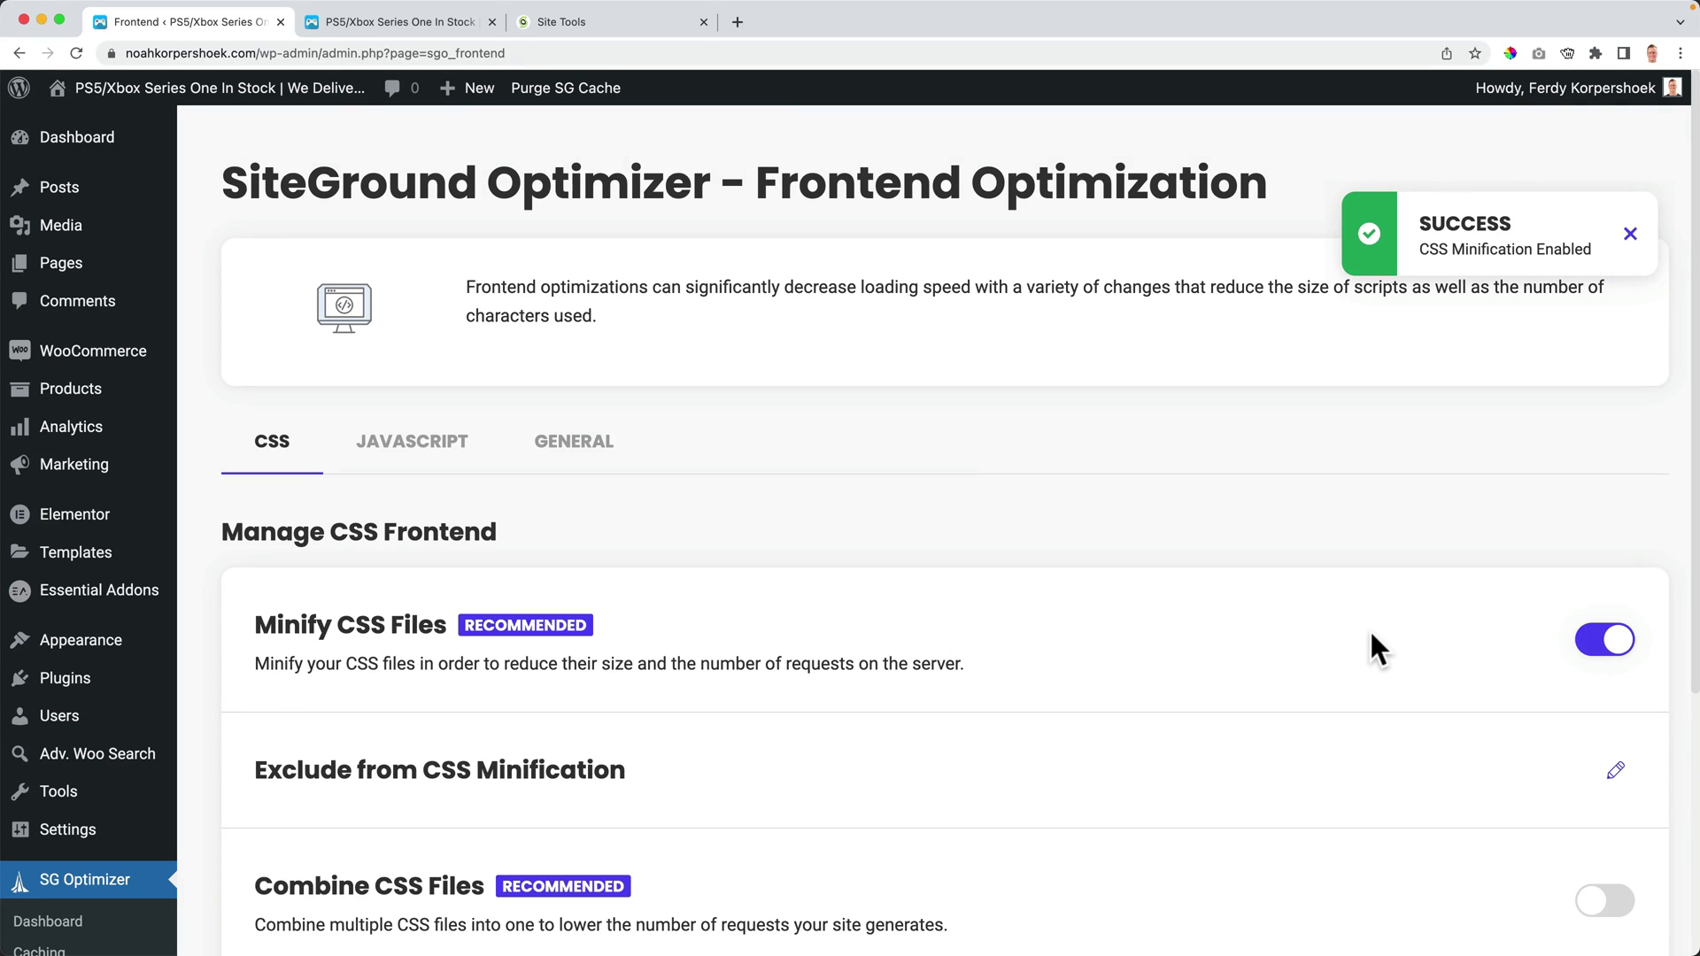
Reload the shop, add the LucidSound LS50X headset to the cart, and check the six-item checkout
left_click(407, 25)
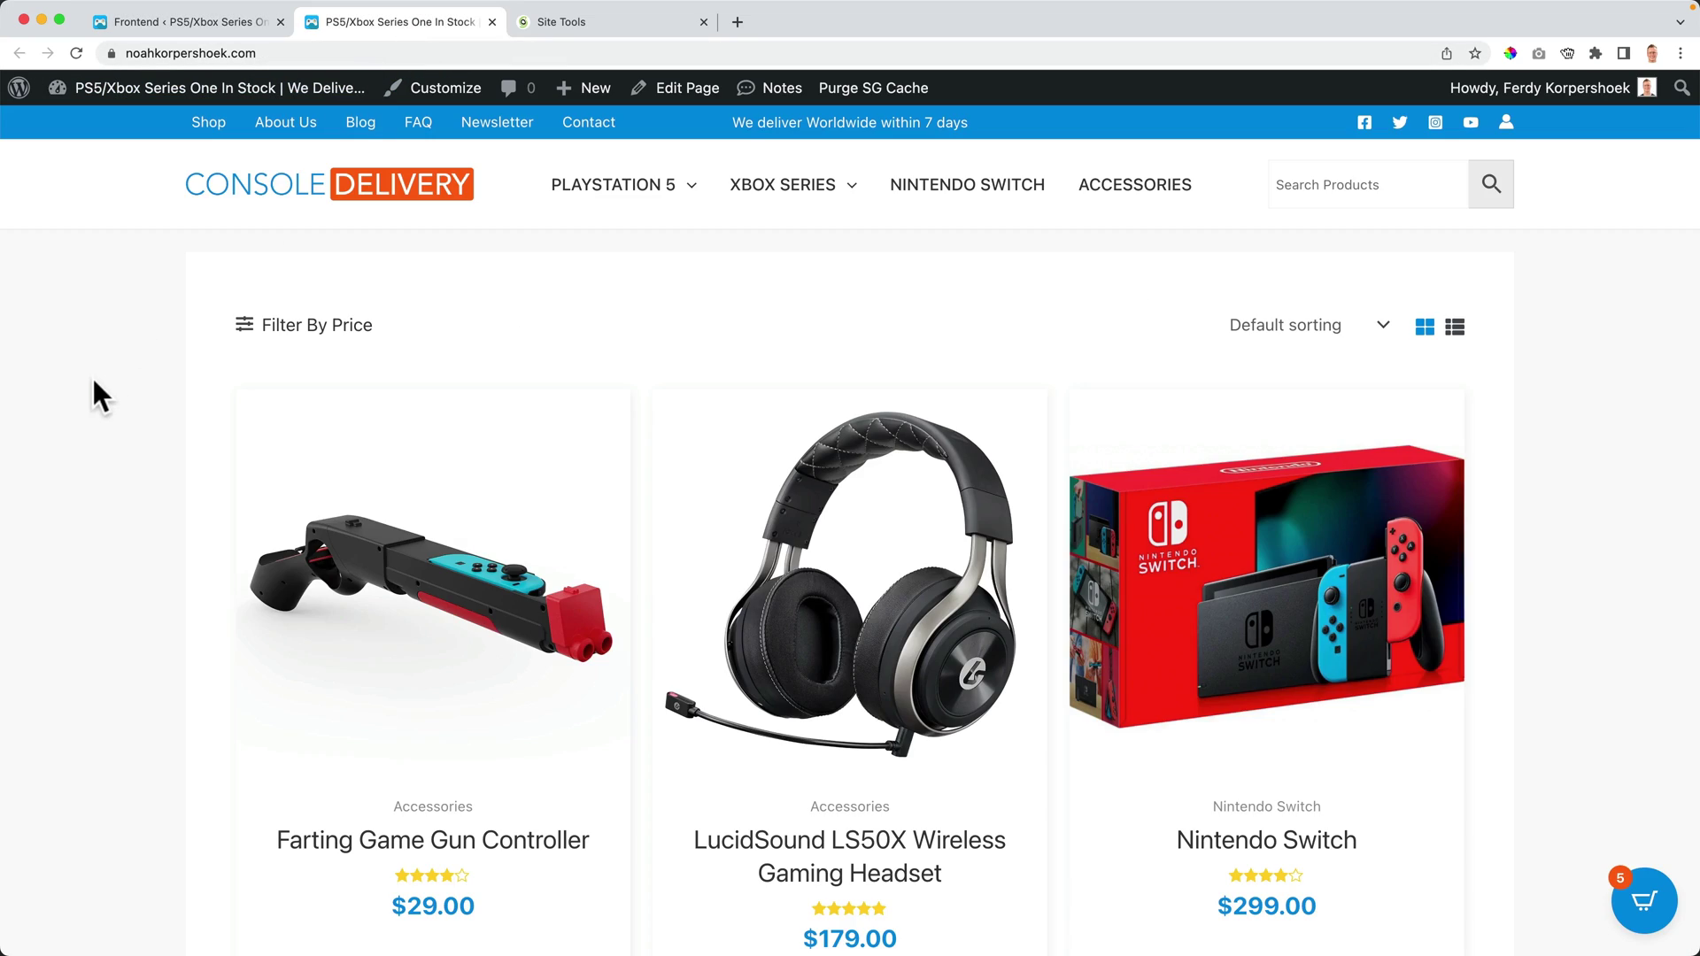
key("super+r")
scroll(673, 567, "down", 2)
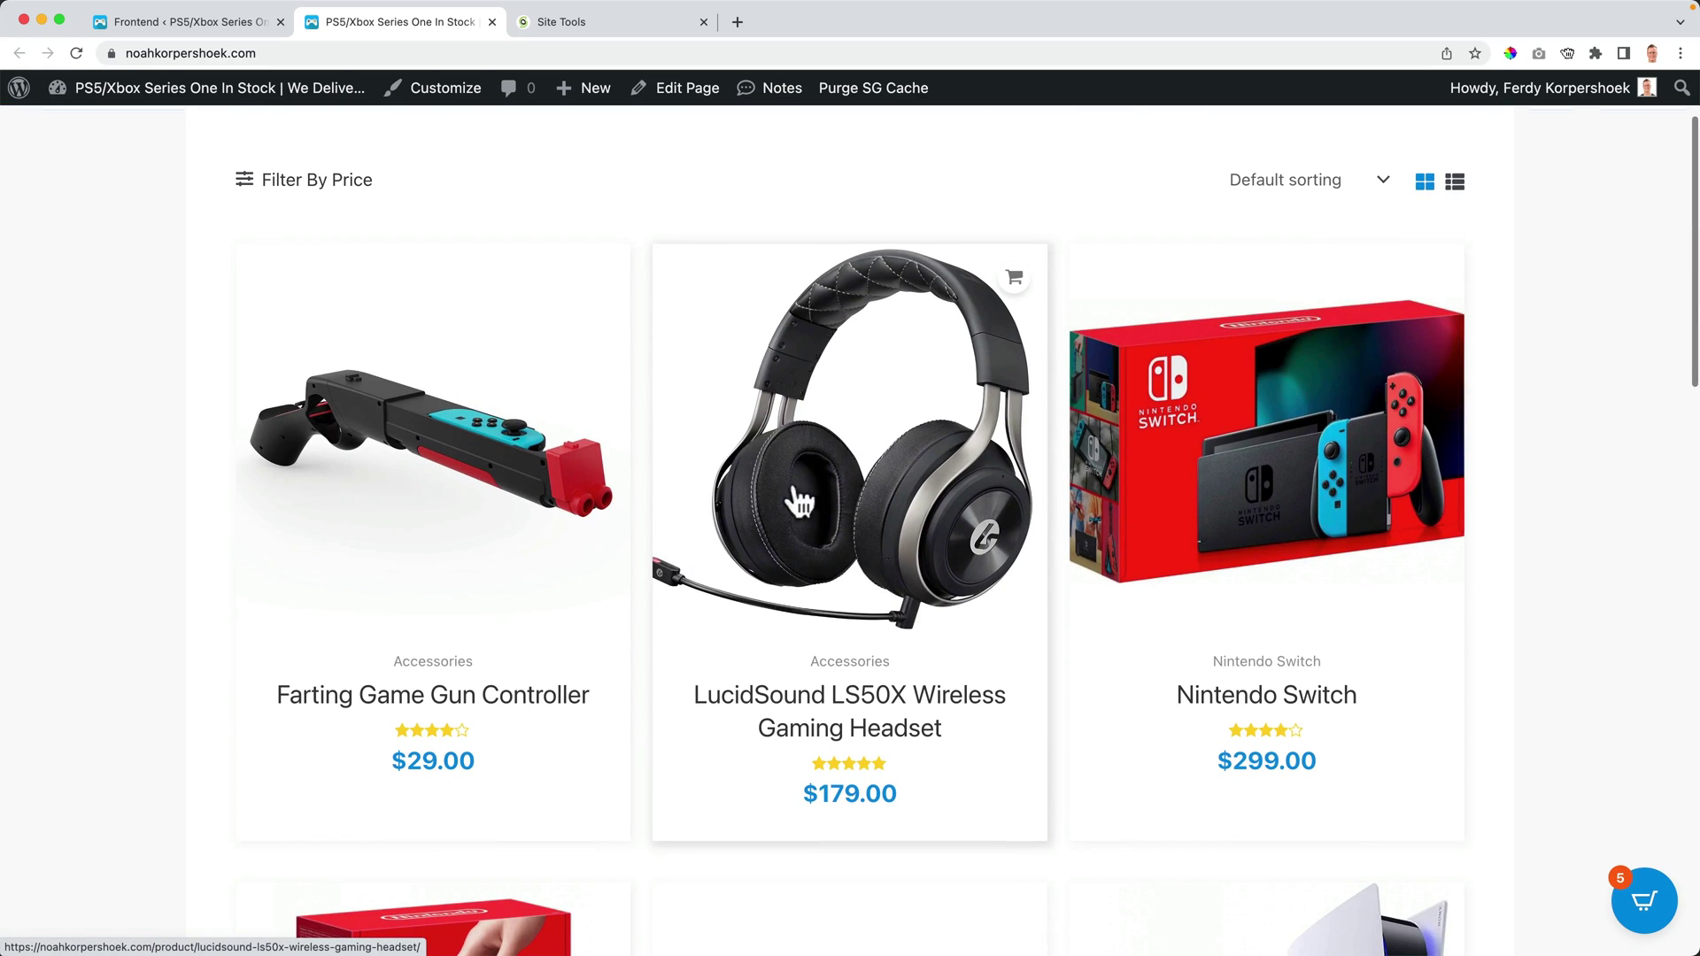
left_click(842, 493)
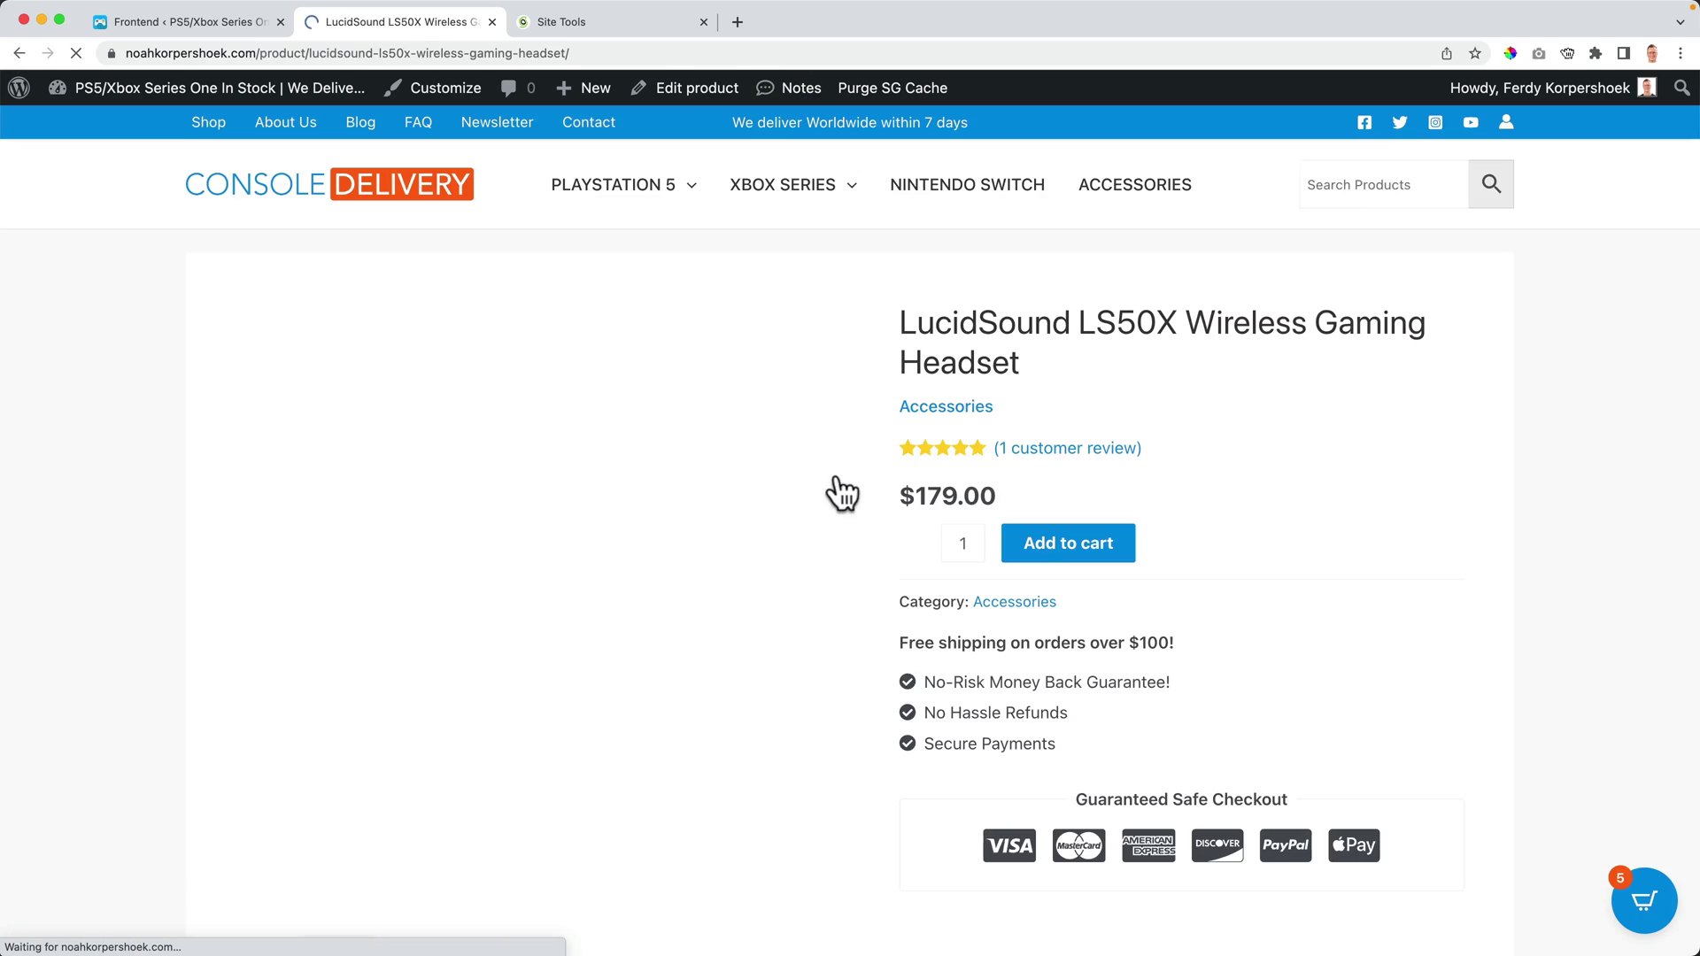
left_click(1124, 546)
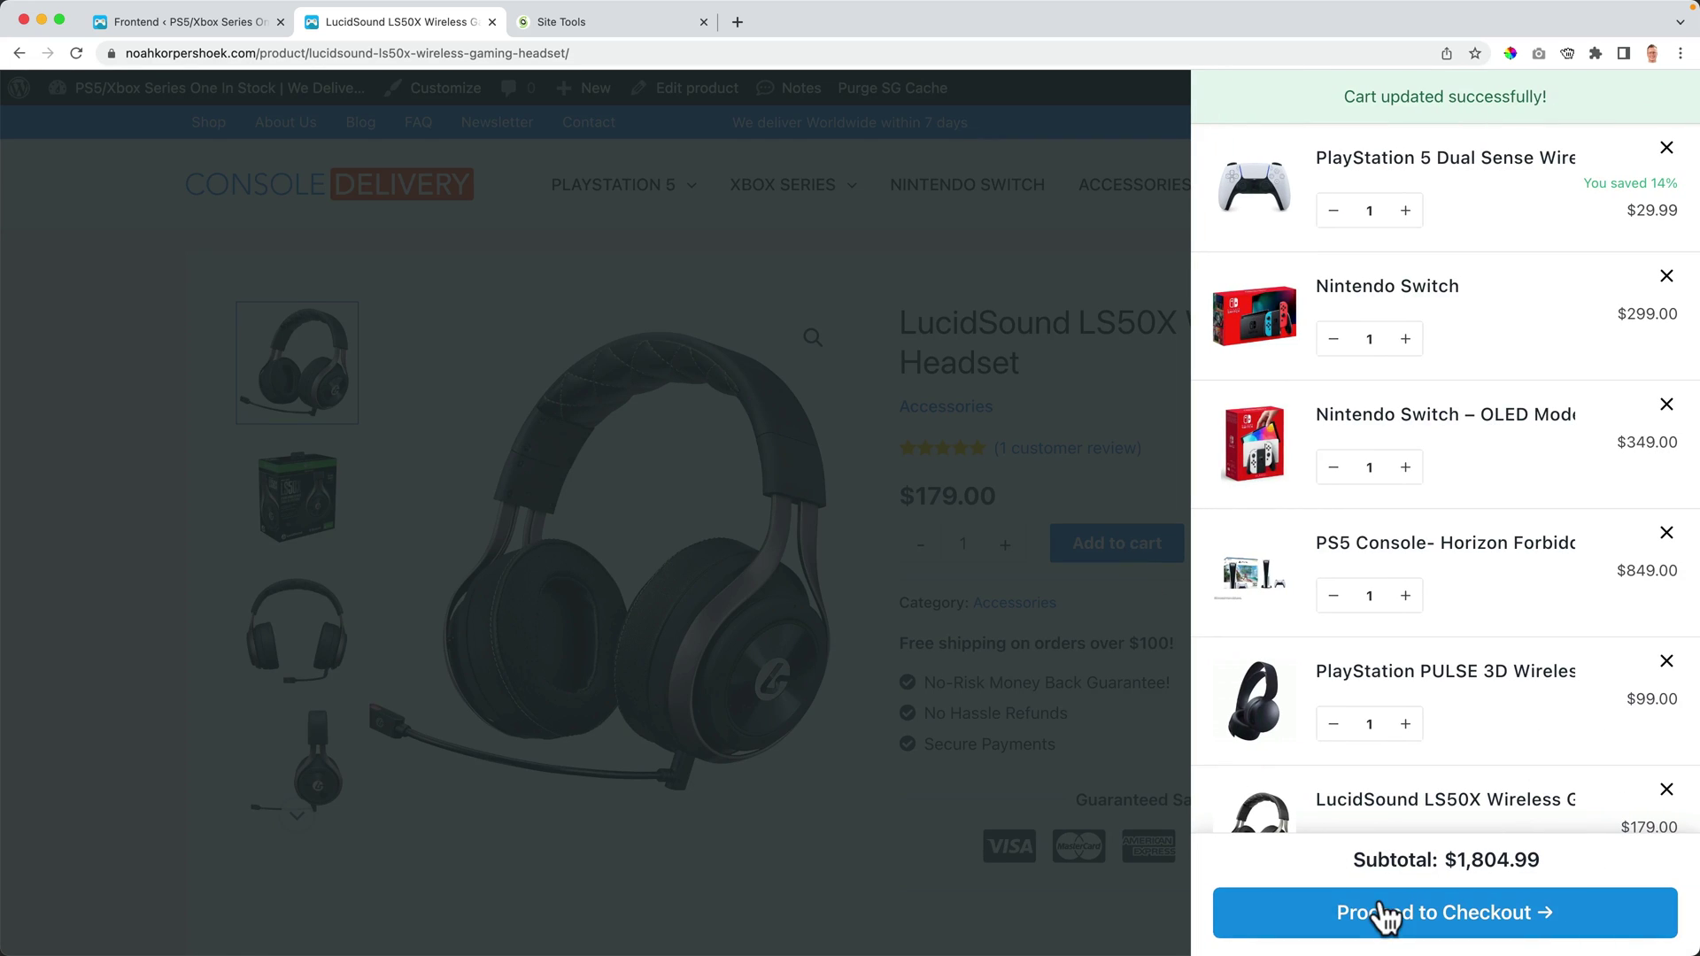
left_click(1383, 912)
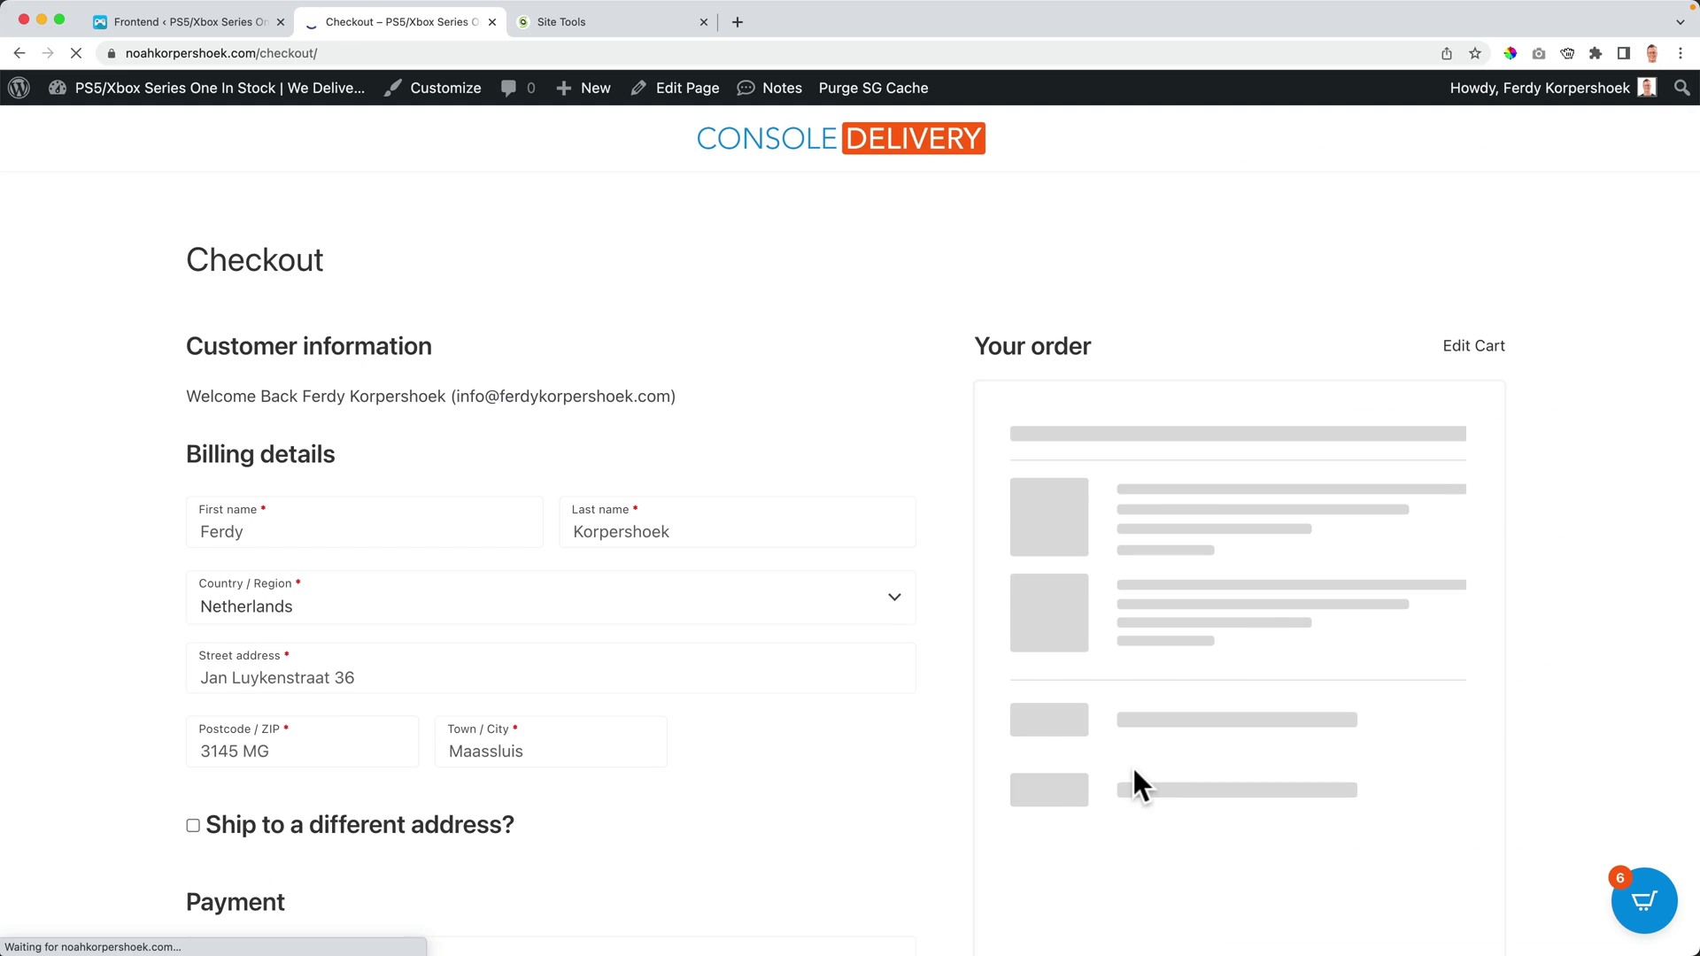
scroll(958, 680, "down", 10)
scroll(958, 680, "up", 10)
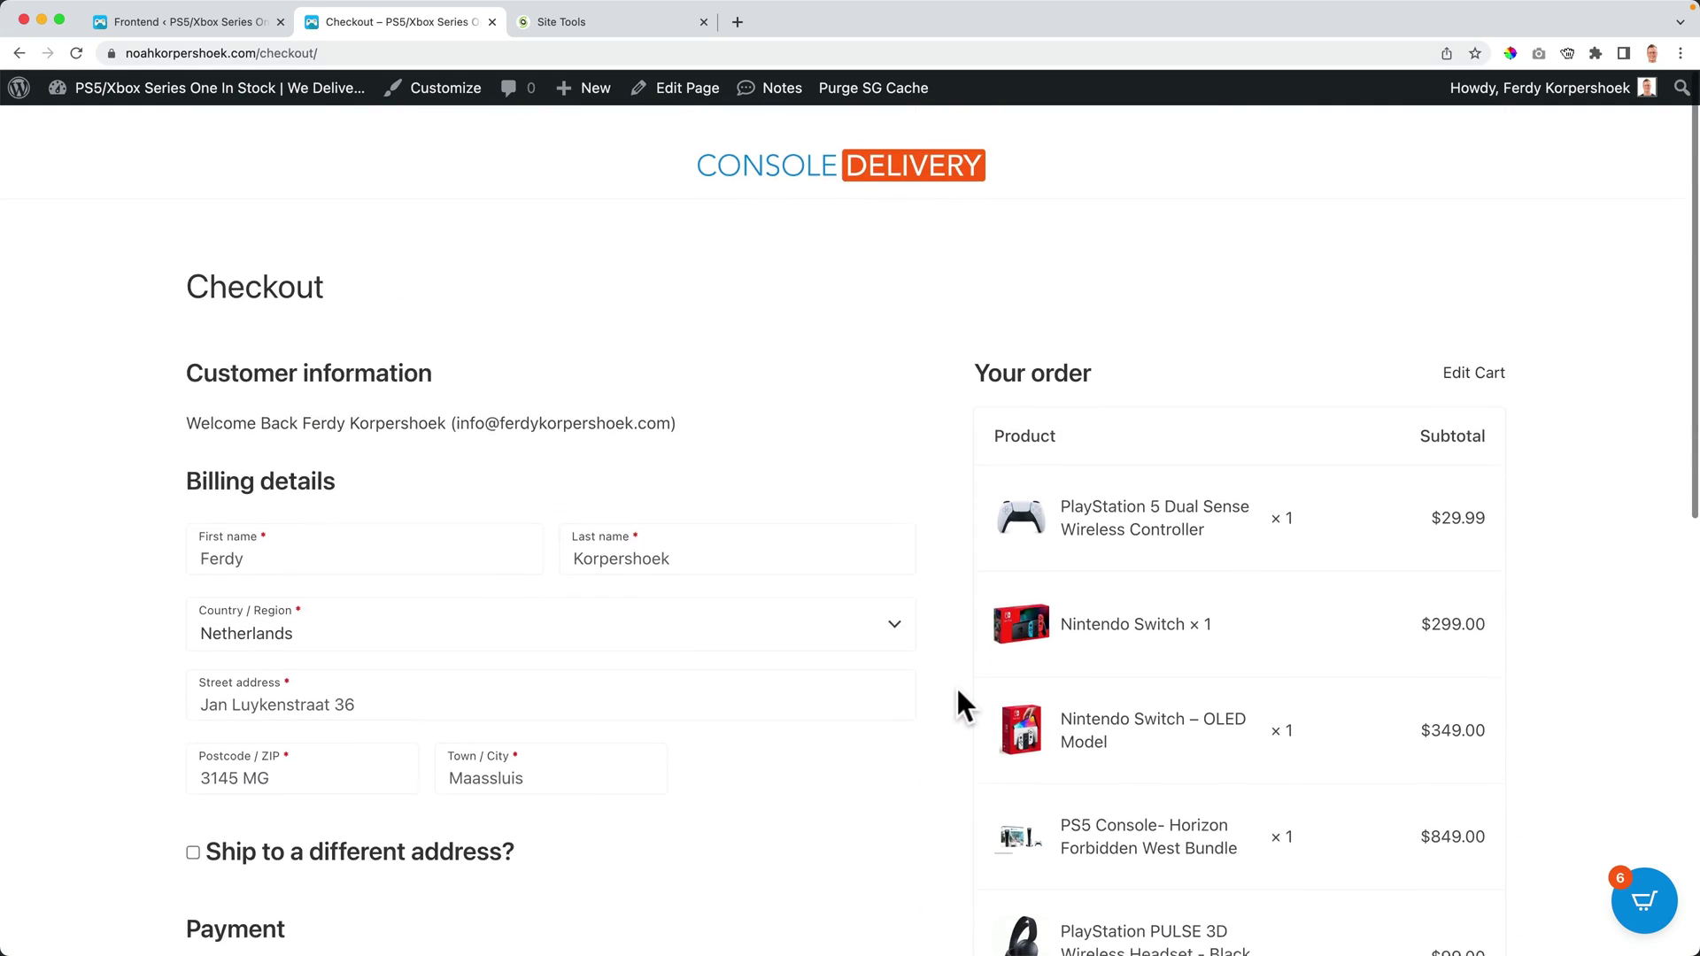
left_click(802, 160)
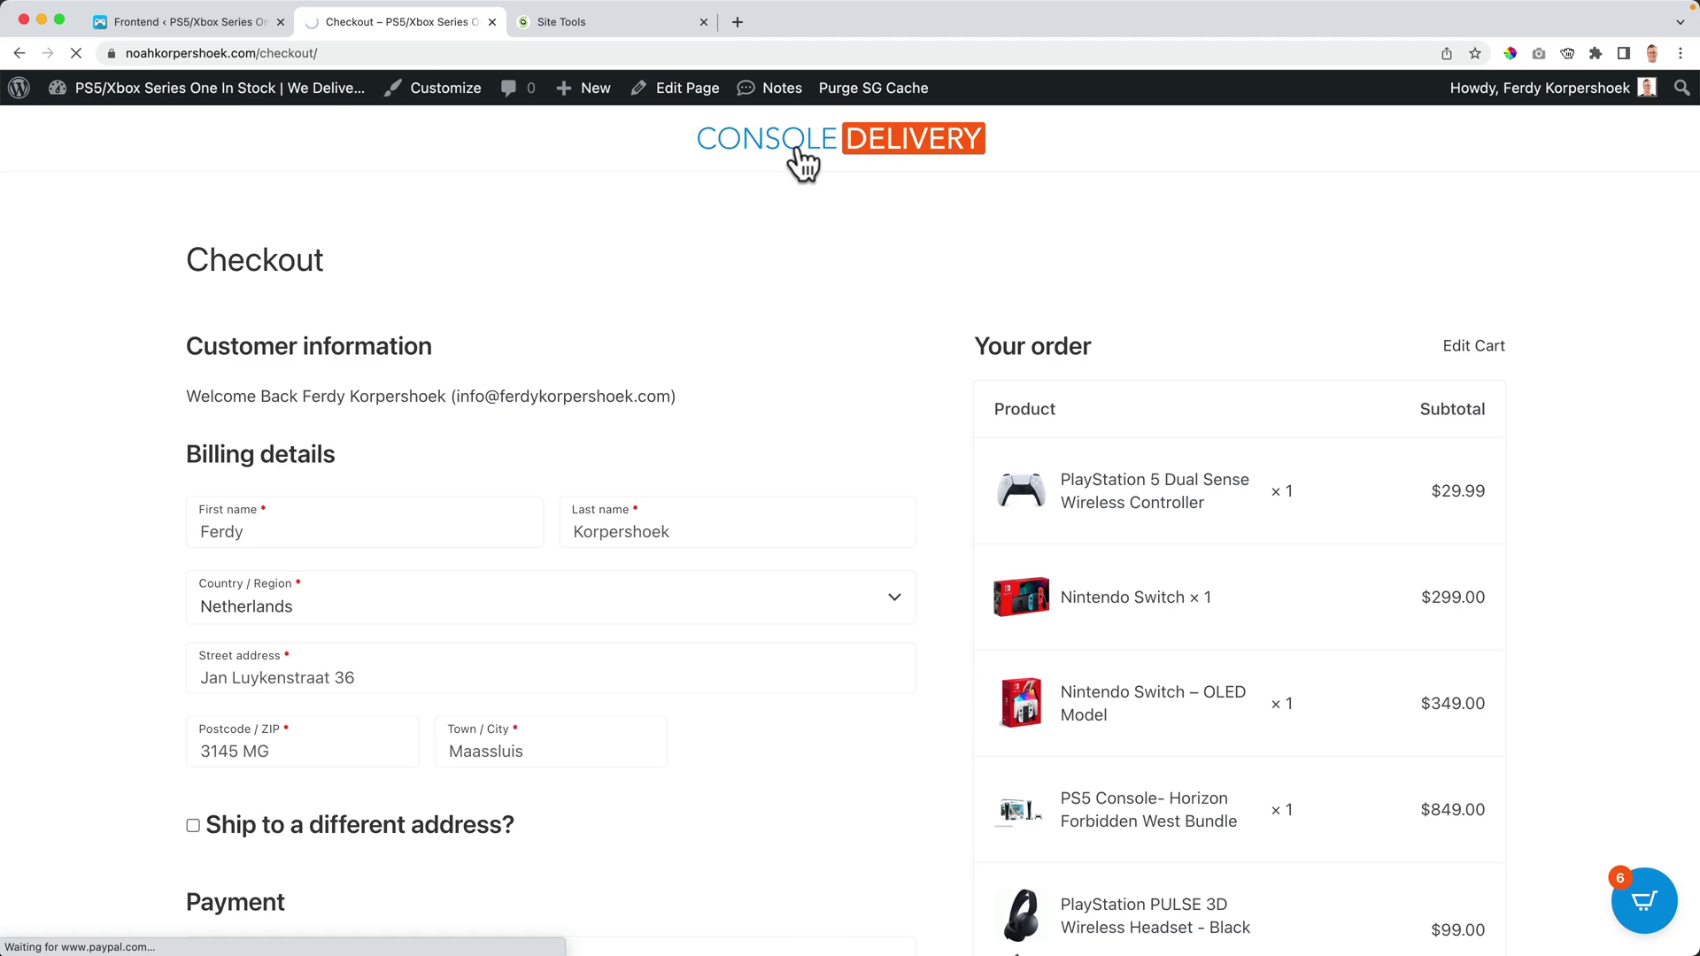
Enable Combine CSS Files in SG Optimizer's Frontend CSS settings
left_click(175, 24)
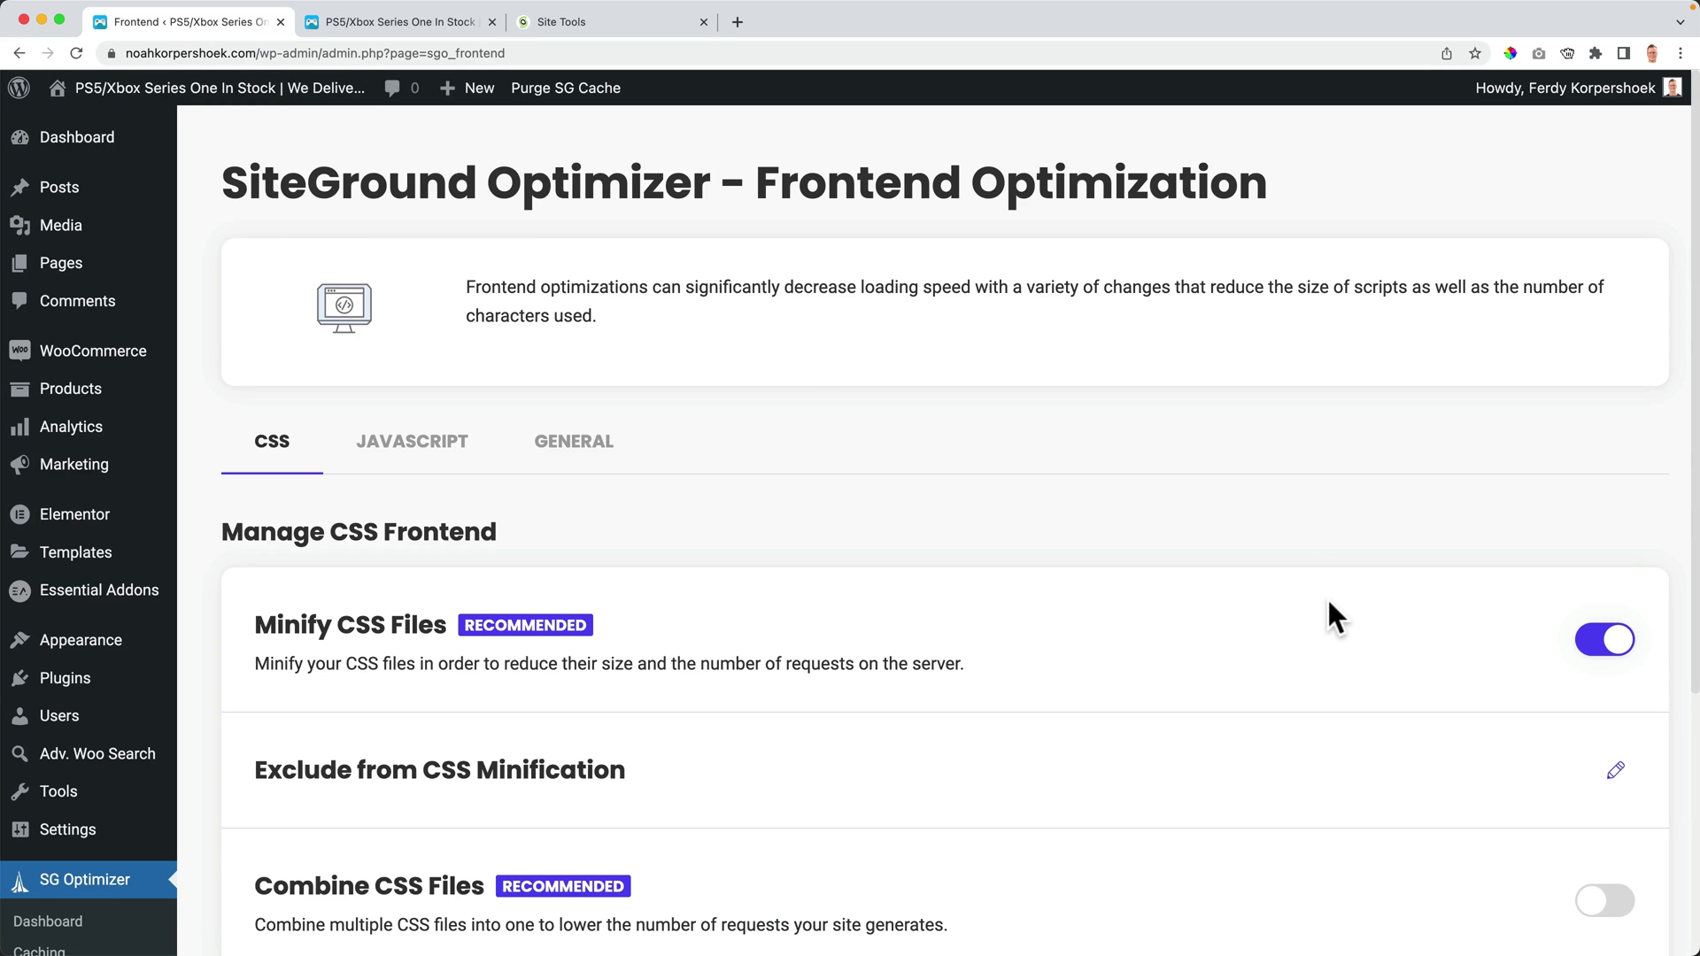
scroll(1328, 603, "down", 5)
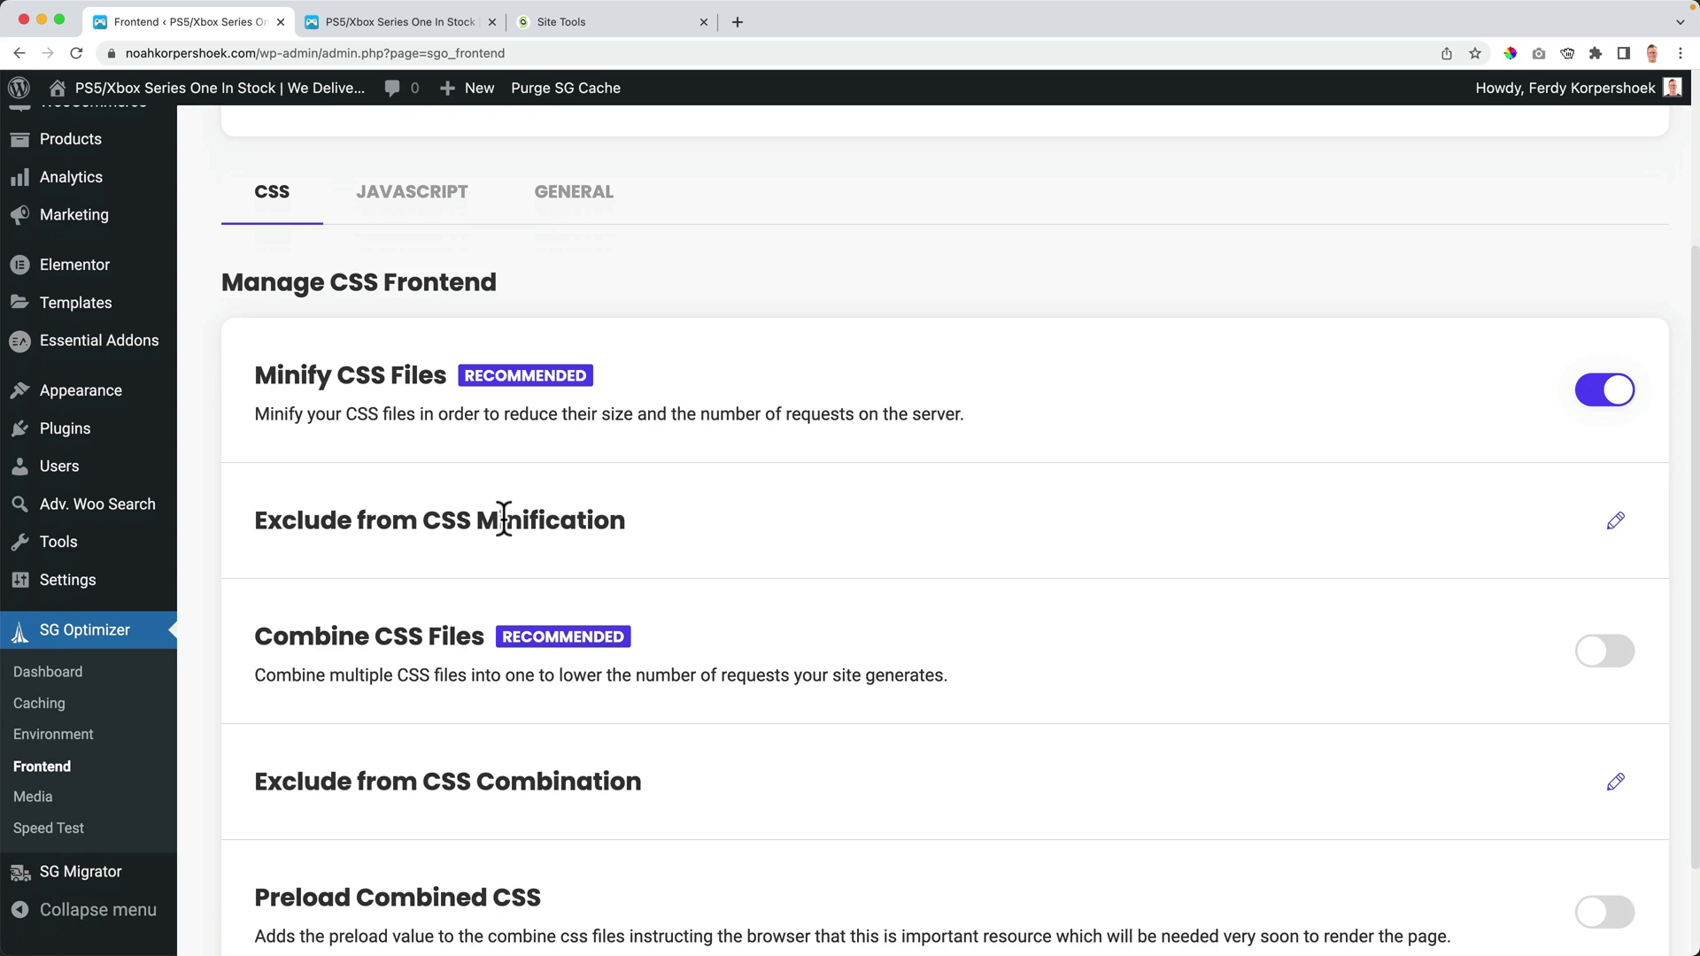
scroll(503, 520, "down", 2)
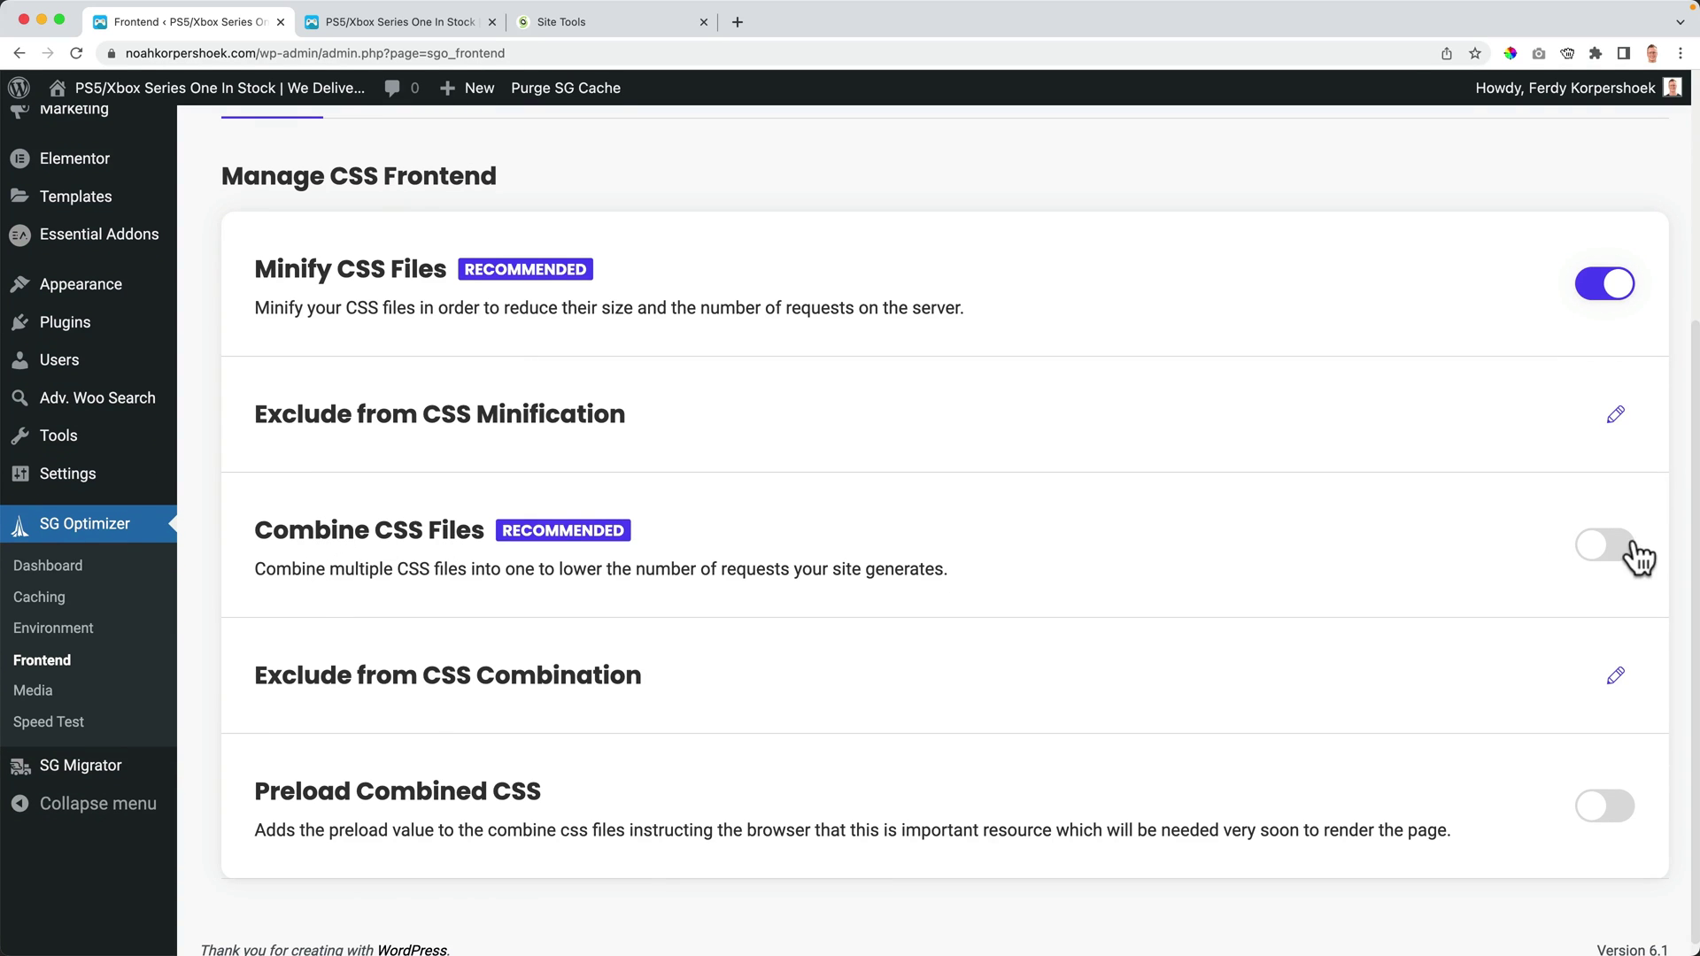
left_click(1613, 542)
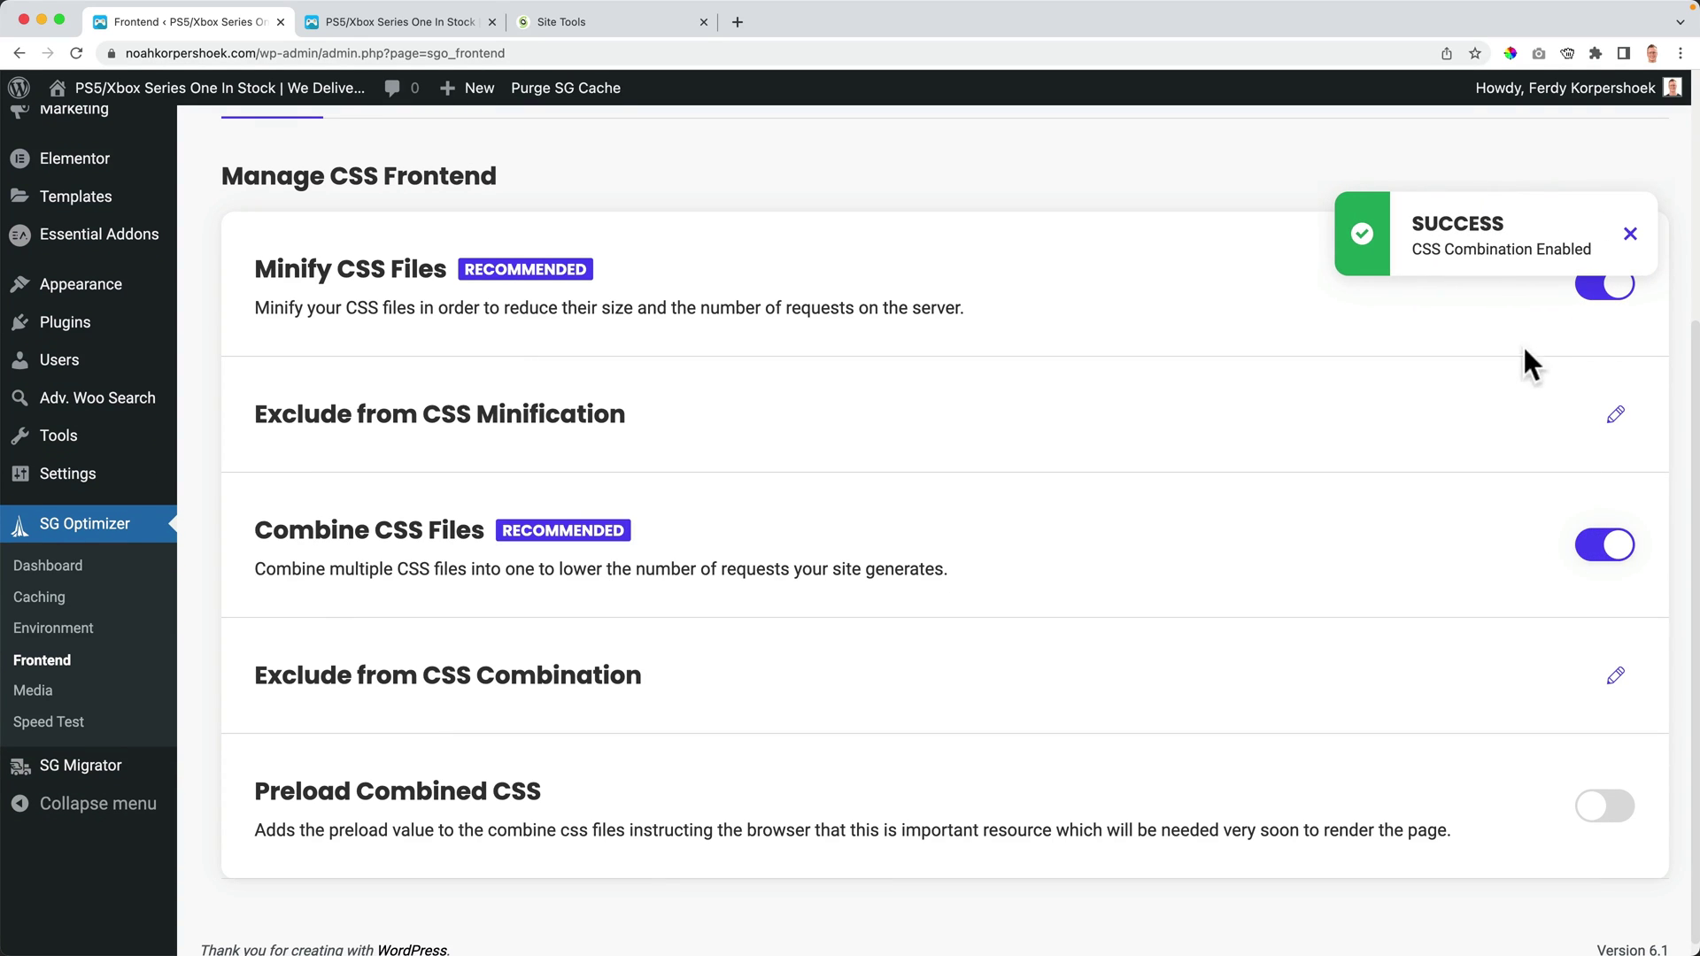
Check the store's Xbox Series category, Xbox Core Wireless Controller page, Accessories and home page
left_click(368, 18)
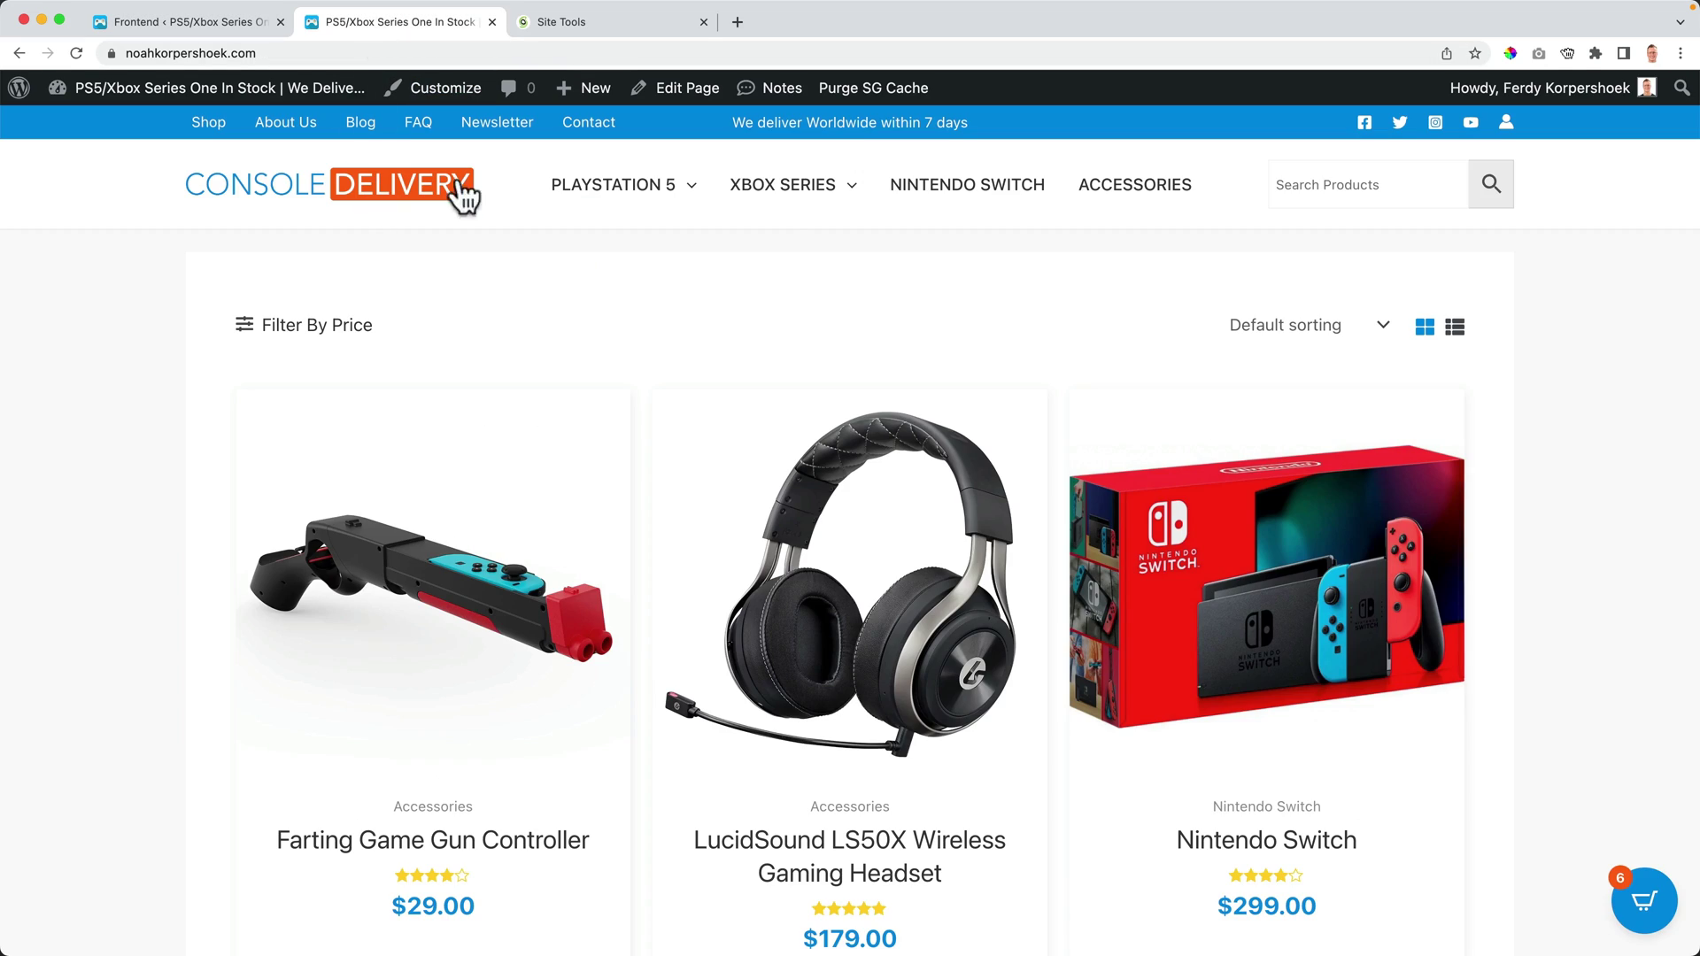
left_click(760, 208)
left_click(428, 588)
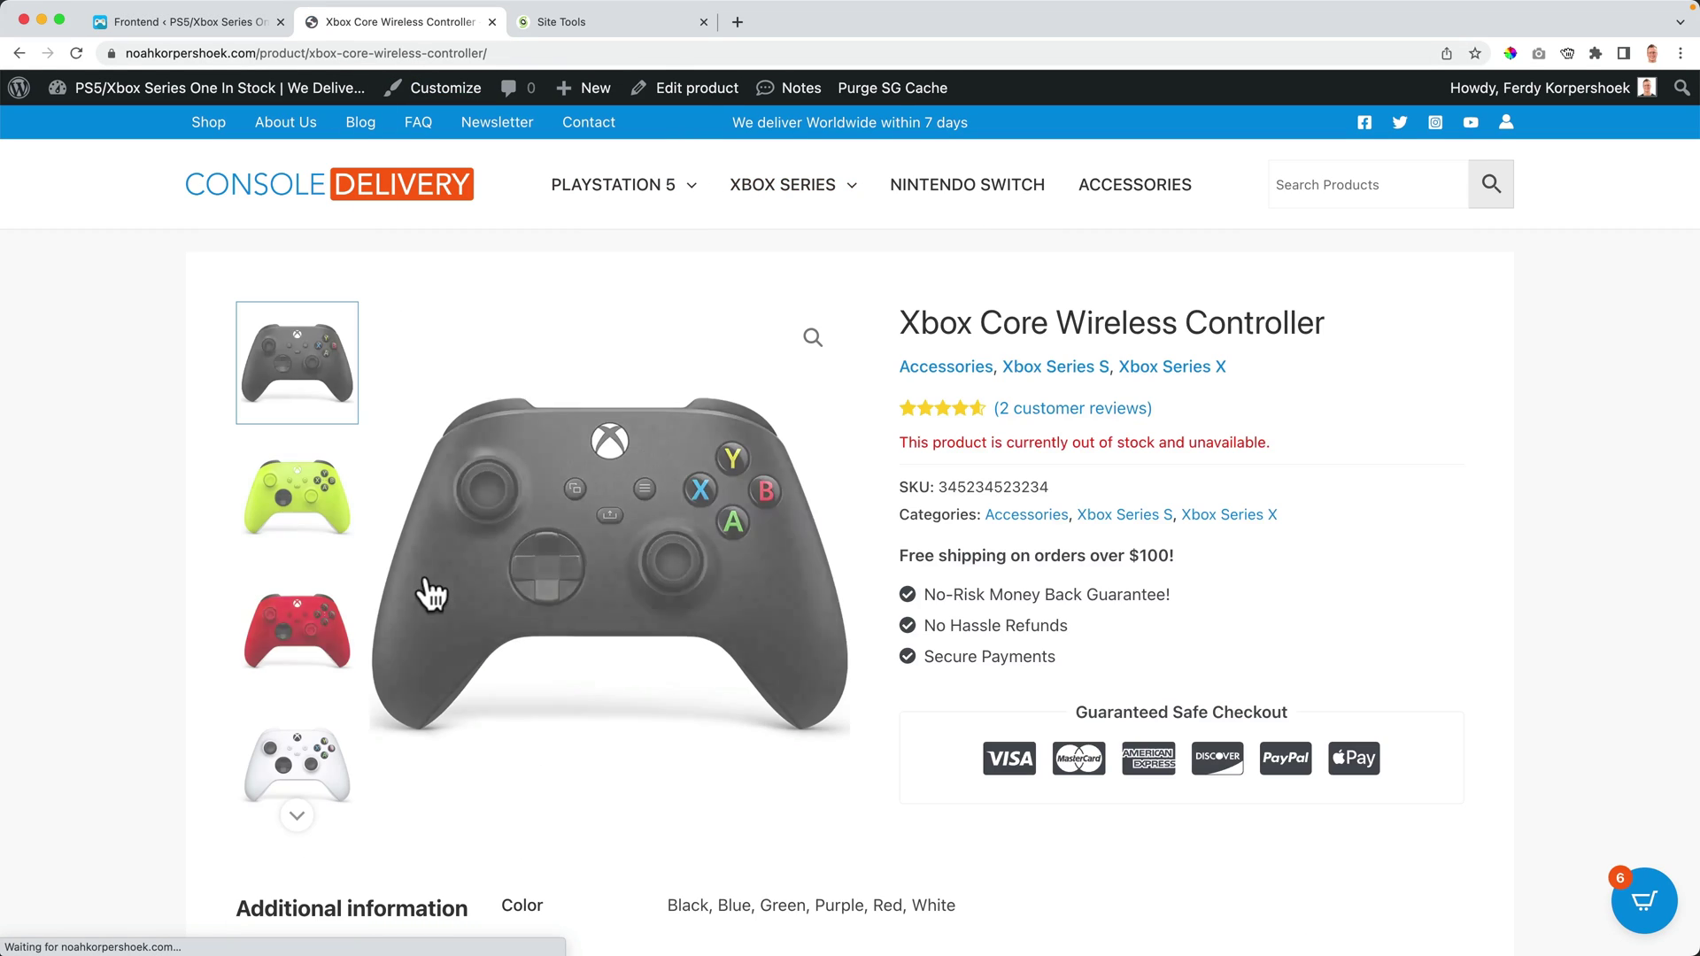
left_click(1159, 188)
scroll(994, 421, "down", 15)
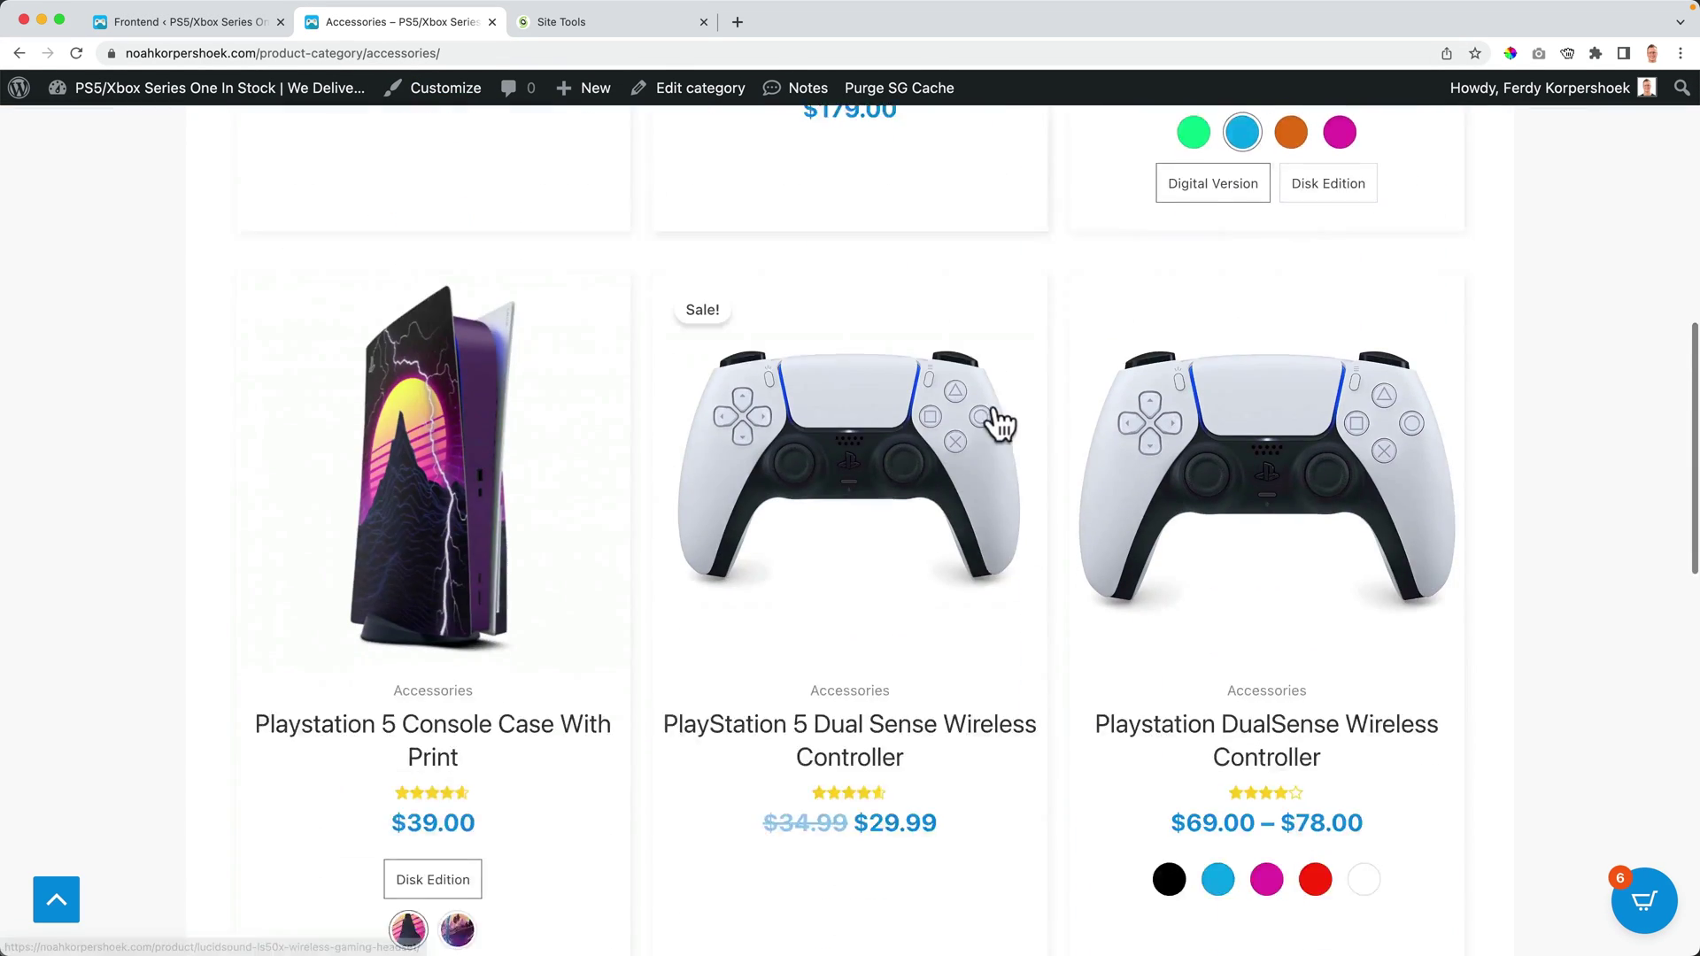
scroll(996, 422, "up", 15)
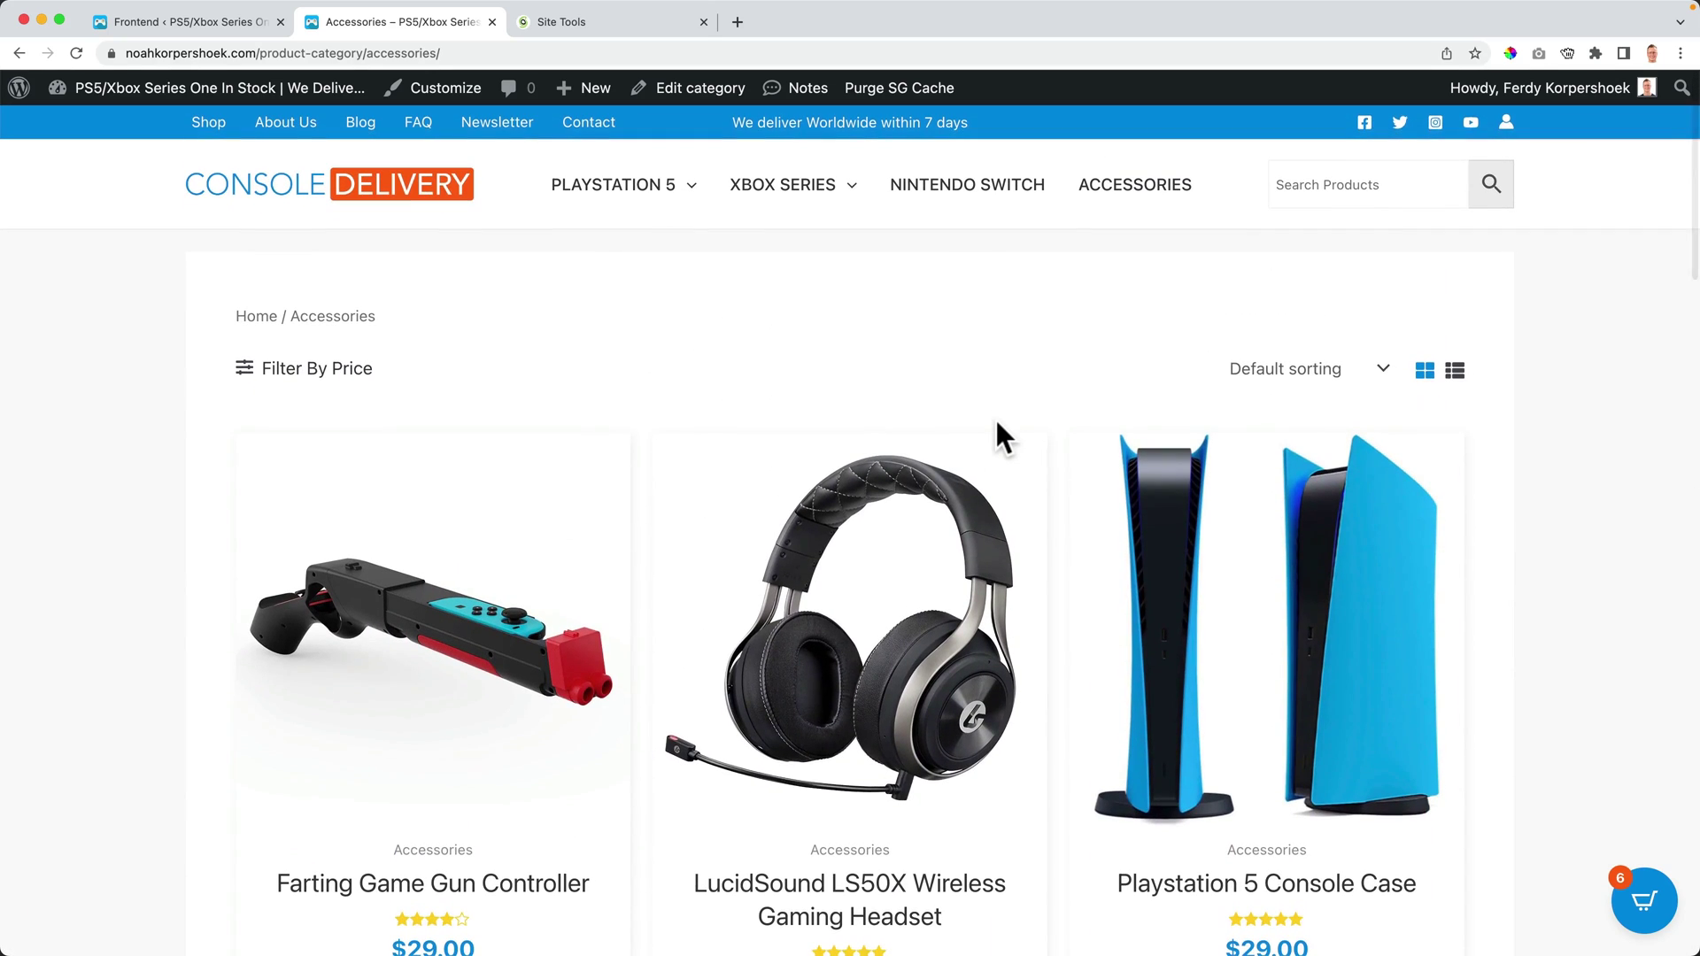
left_click(387, 205)
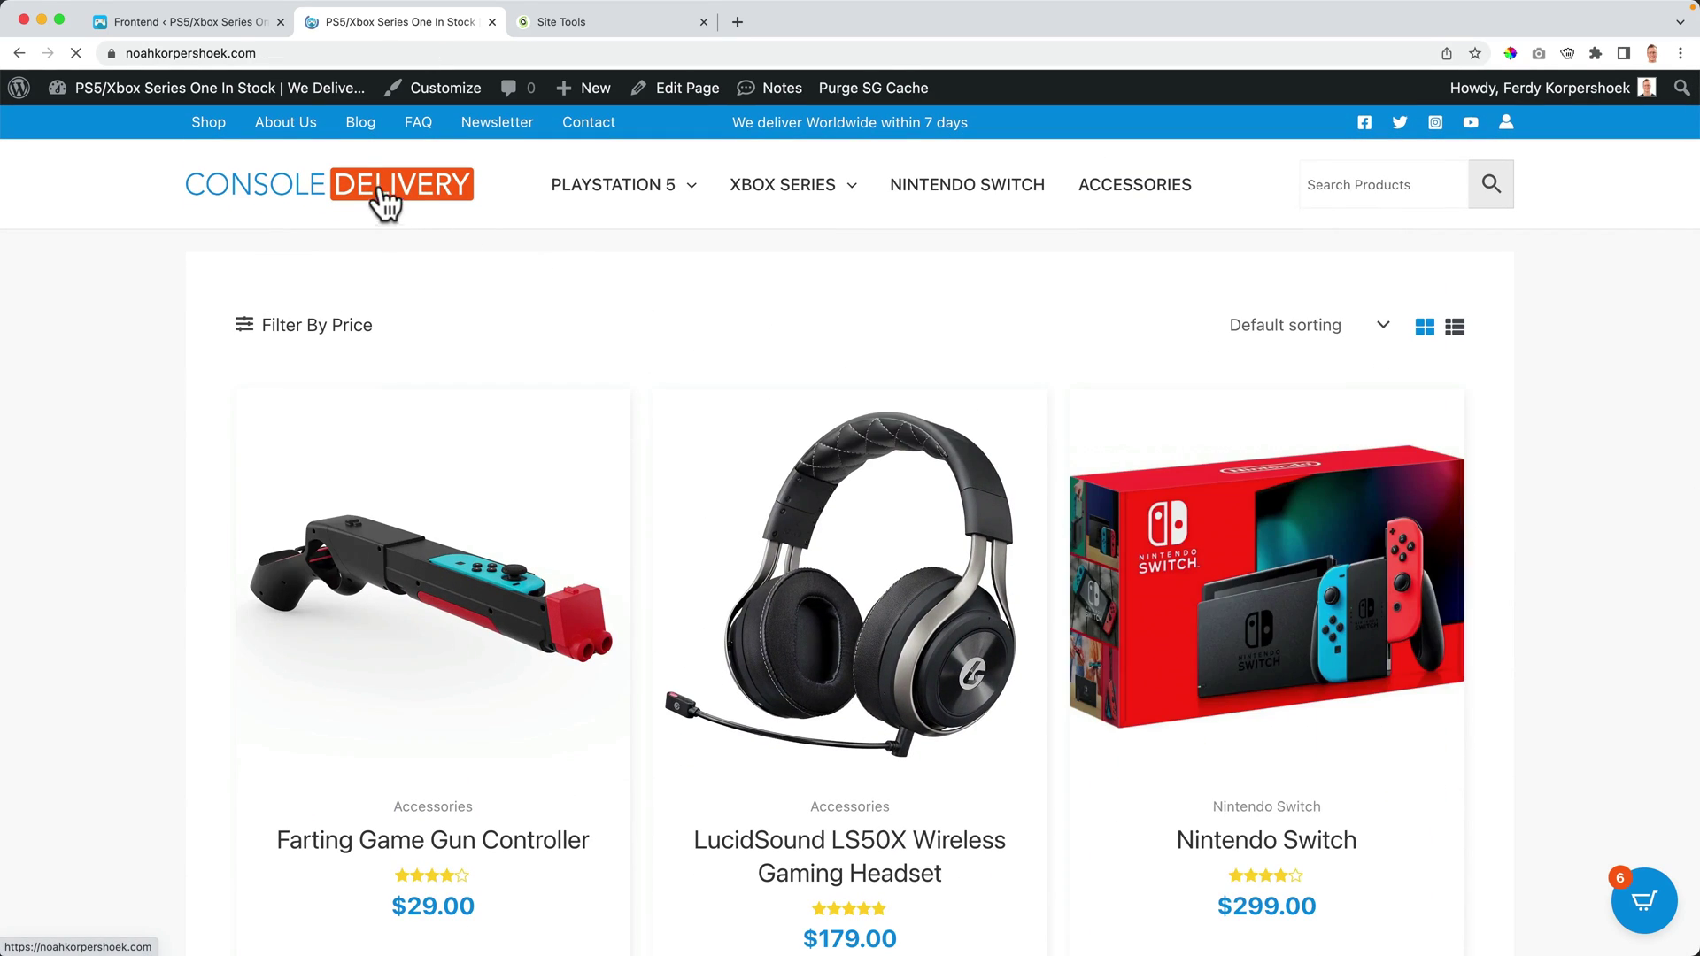
left_click(216, 21)
scroll(1241, 416, "down", 1)
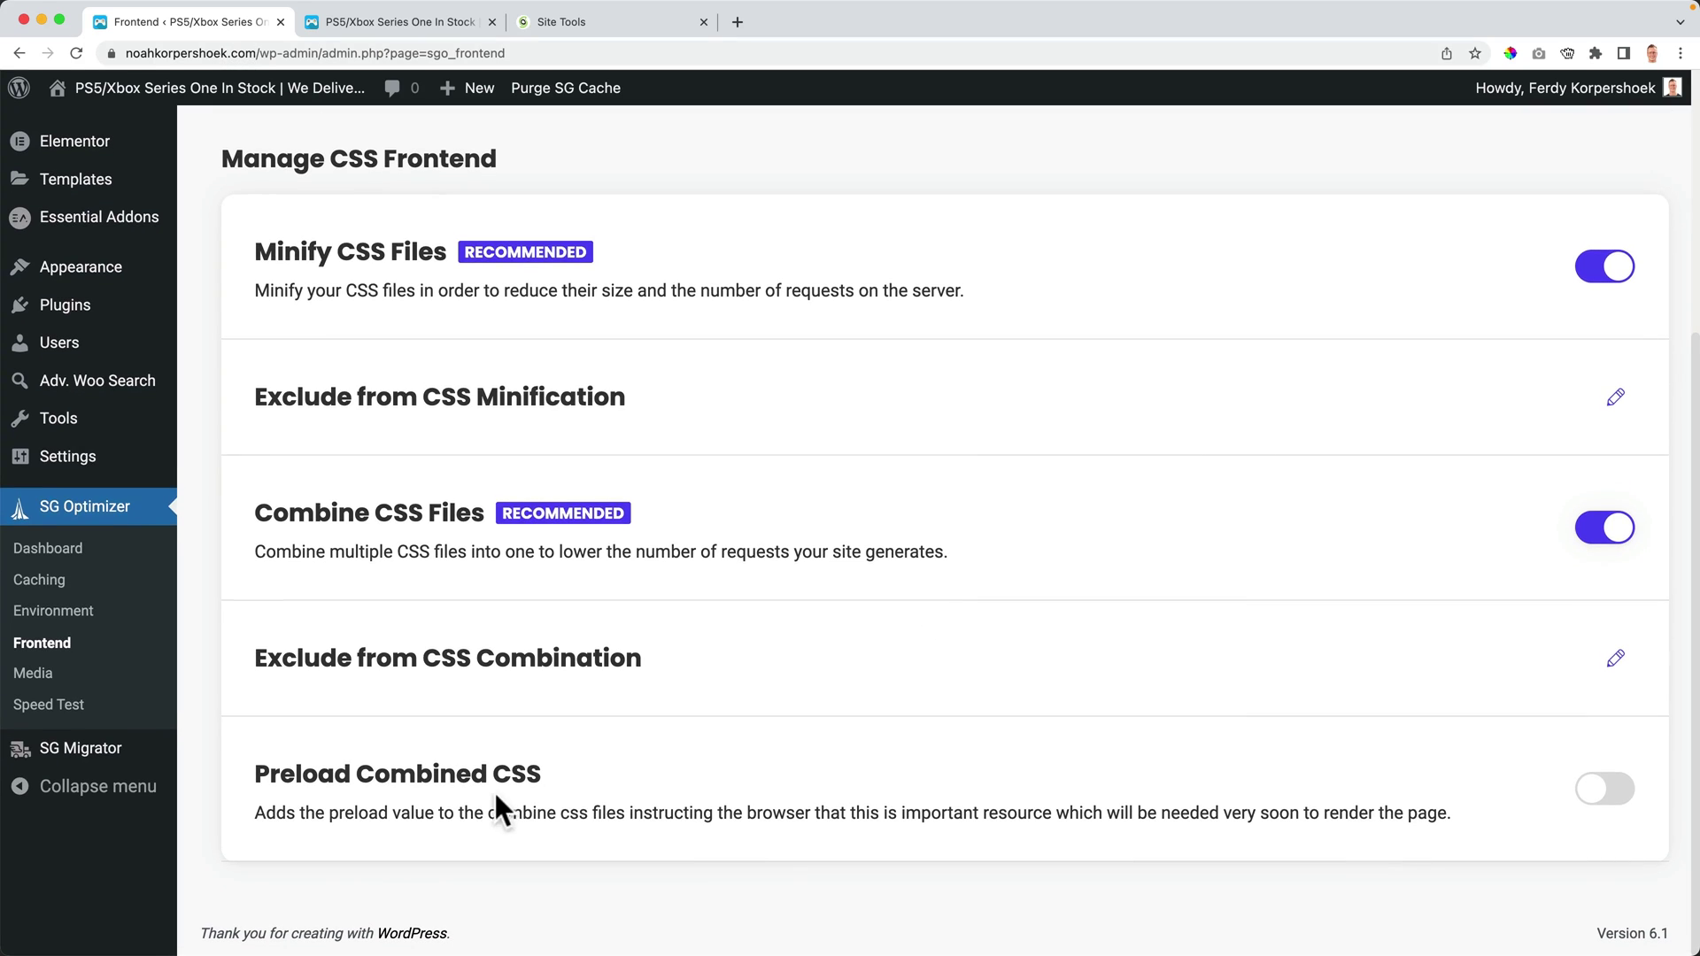
Turn on Preload Combined CSS, then add the $699.00 Xbox Series X to the cart via checkout
left_click(1605, 791)
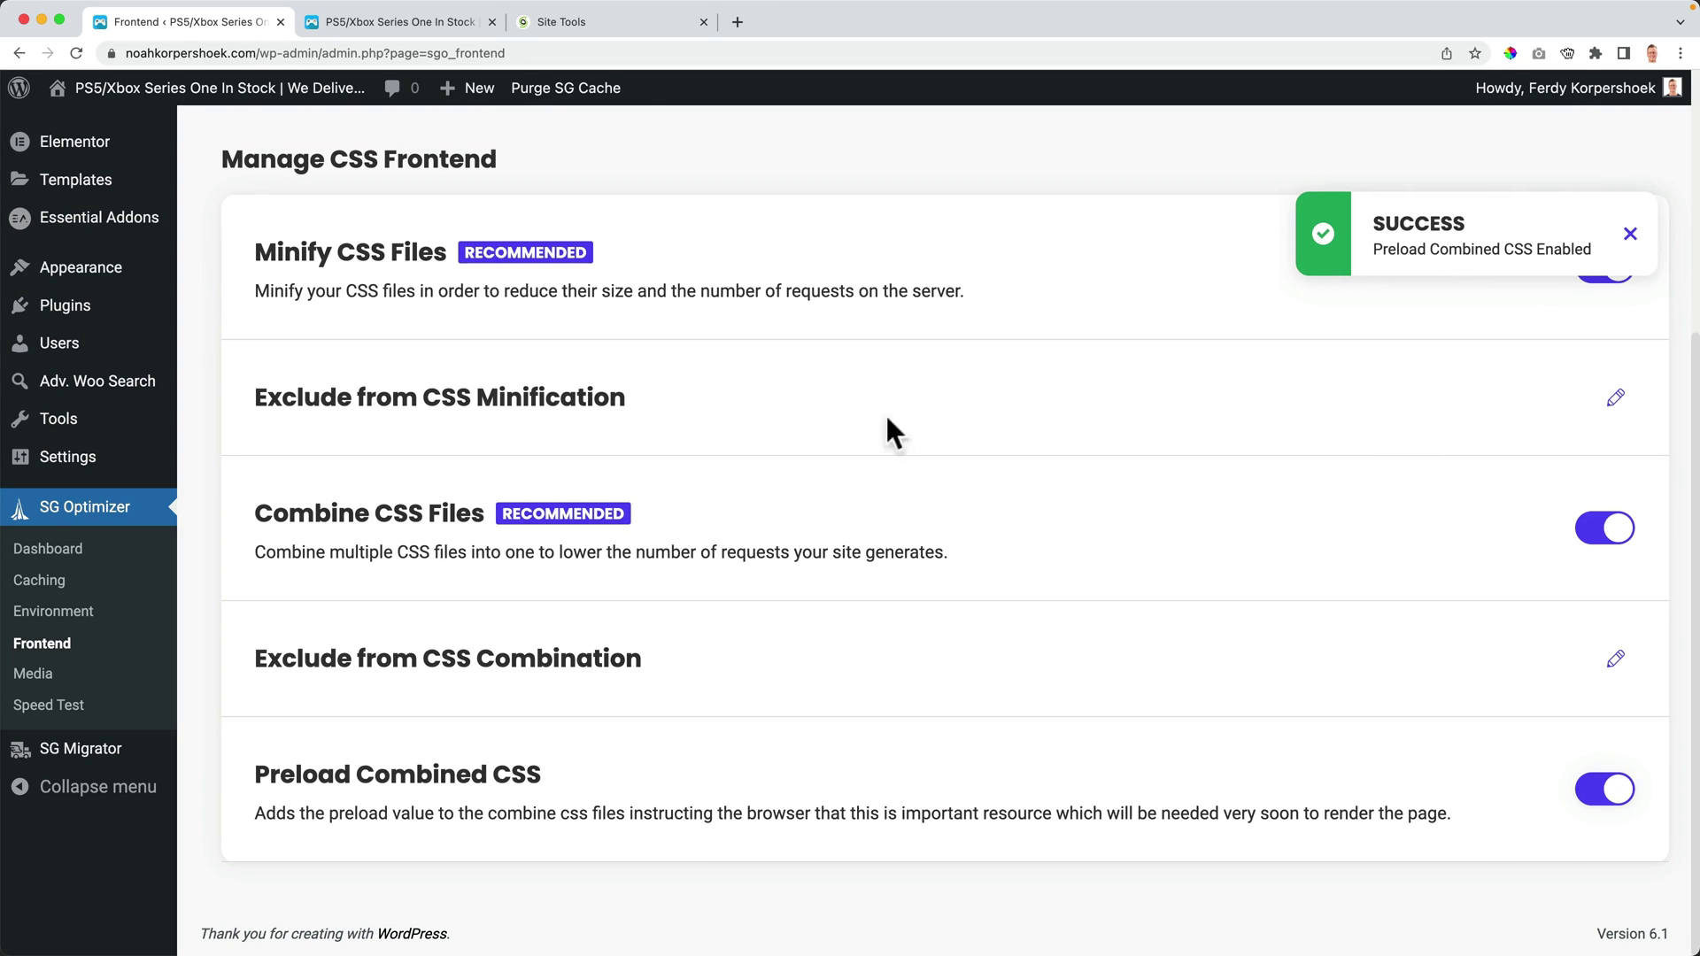
left_click(404, 21)
left_click(786, 188)
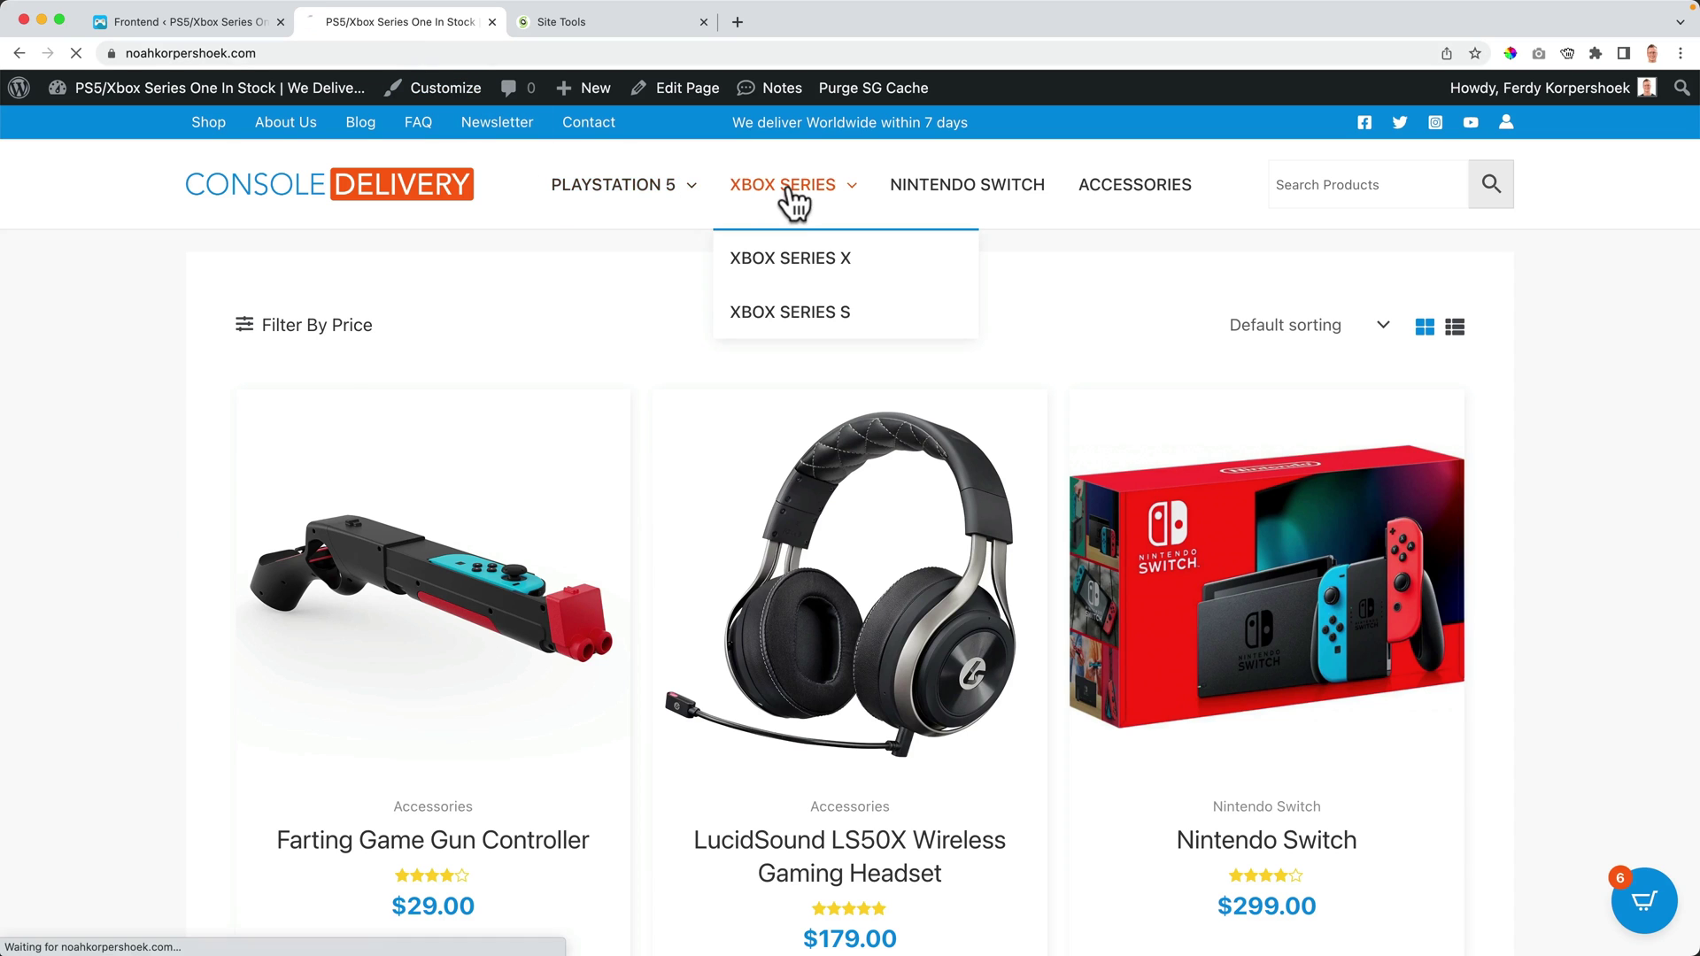
scroll(828, 423, "down", 5)
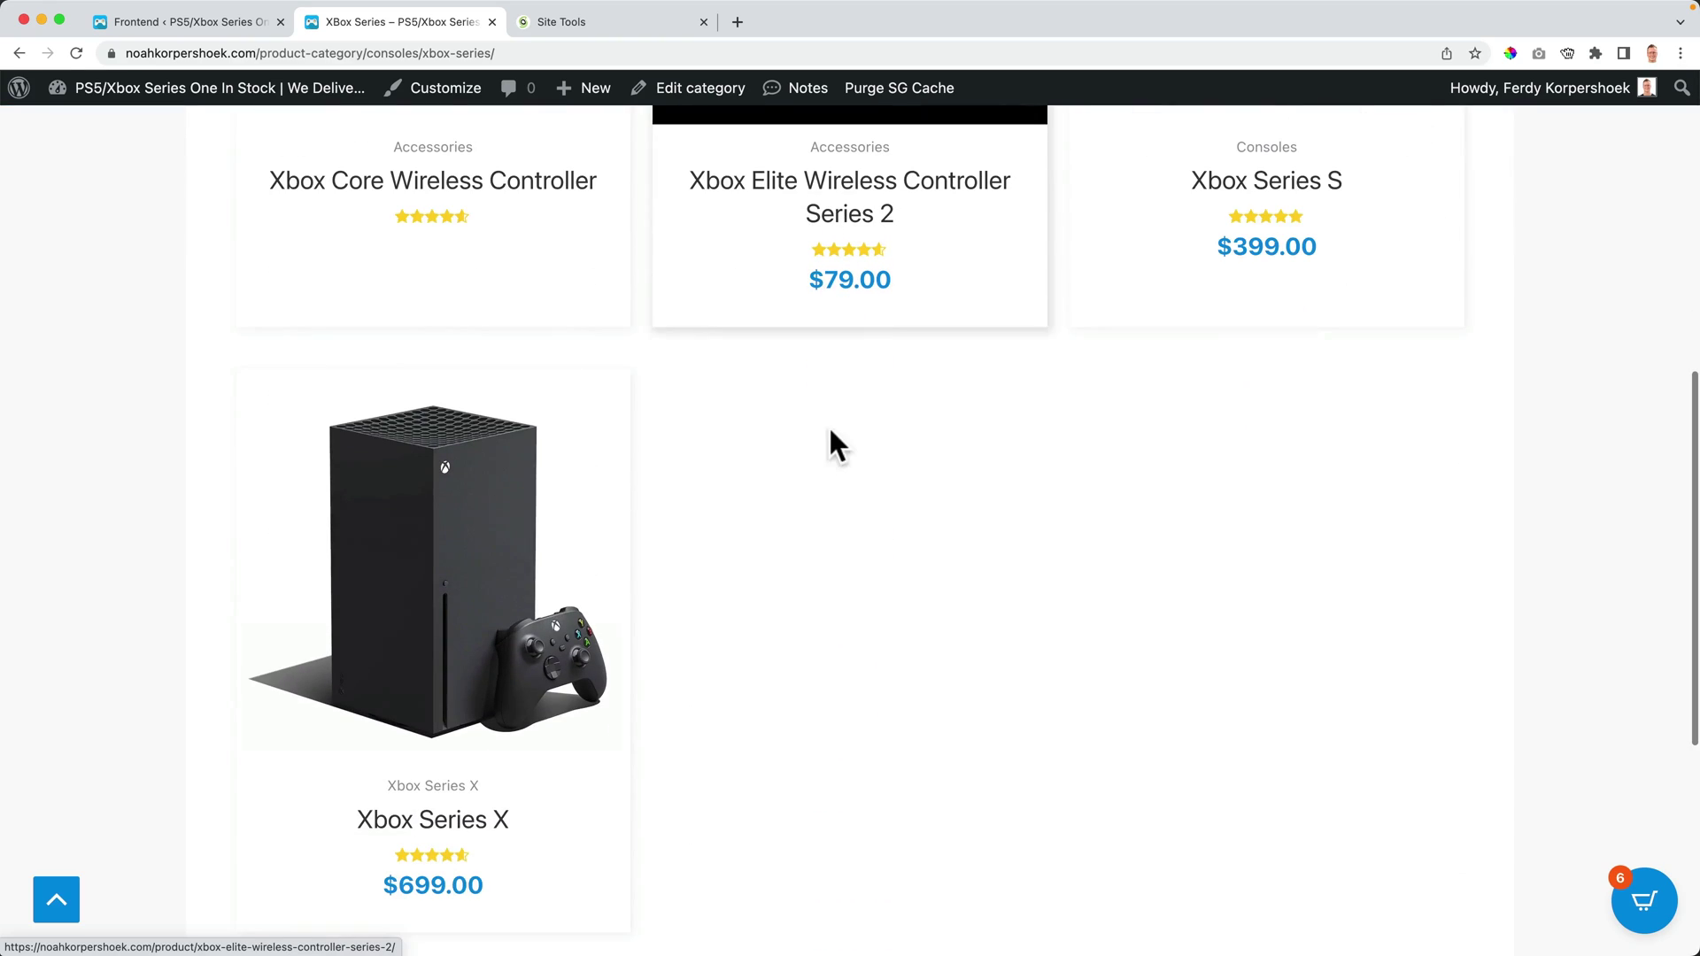
left_click(409, 550)
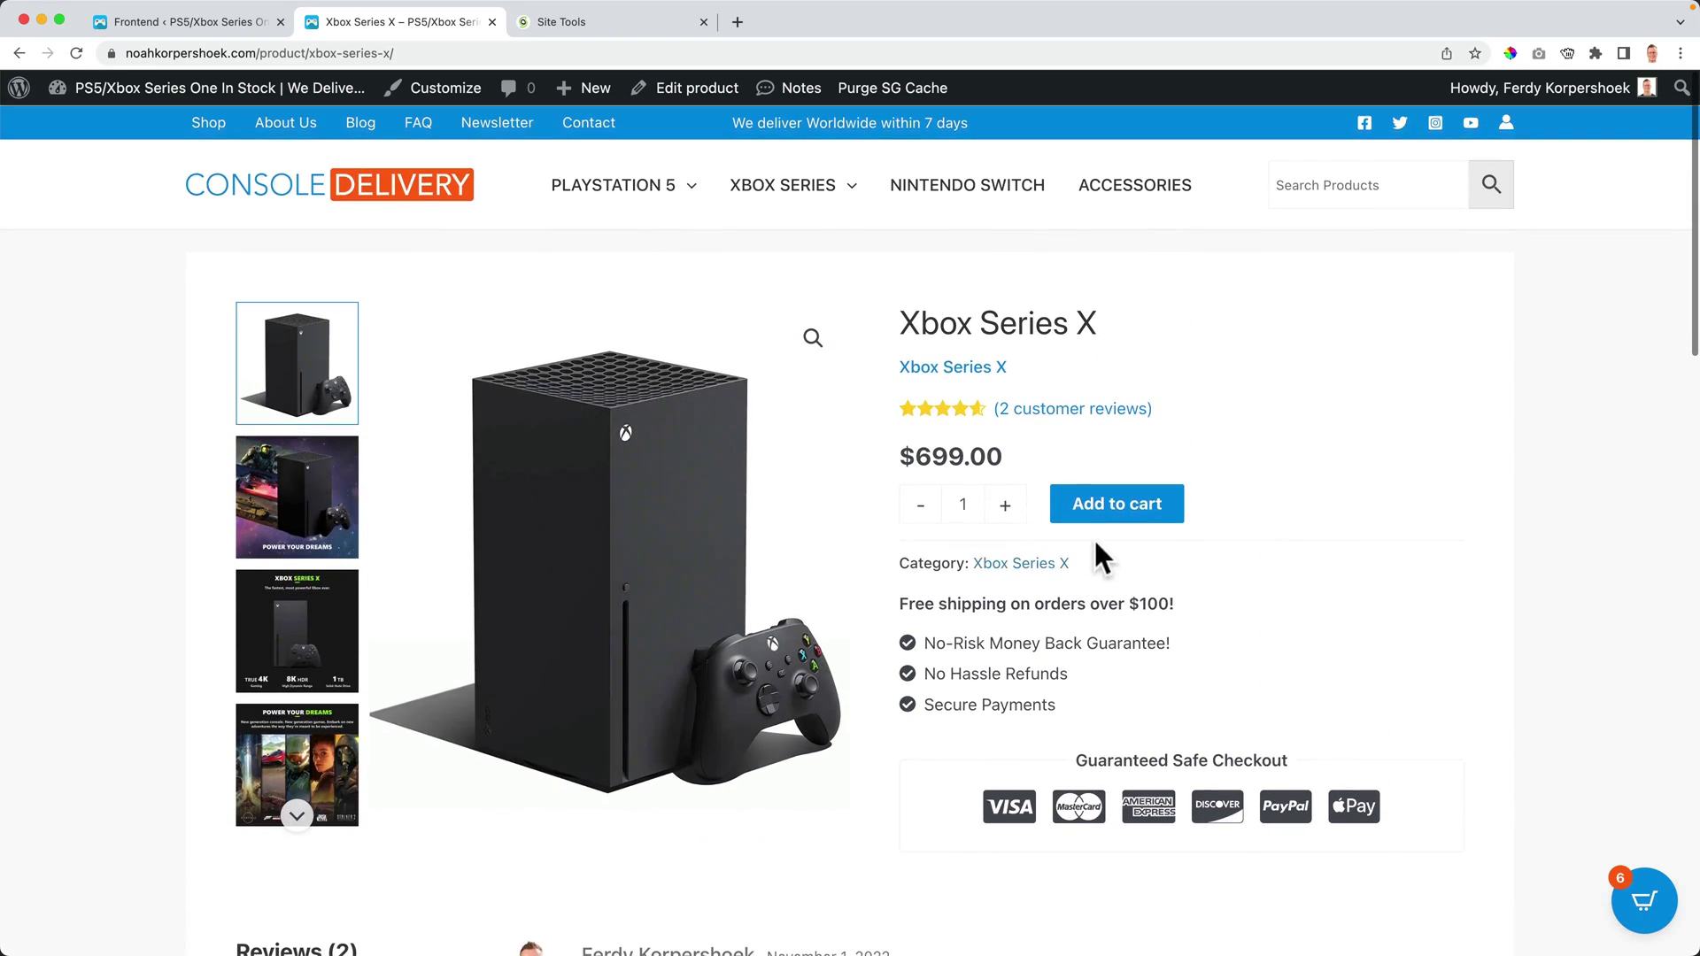
left_click(1100, 513)
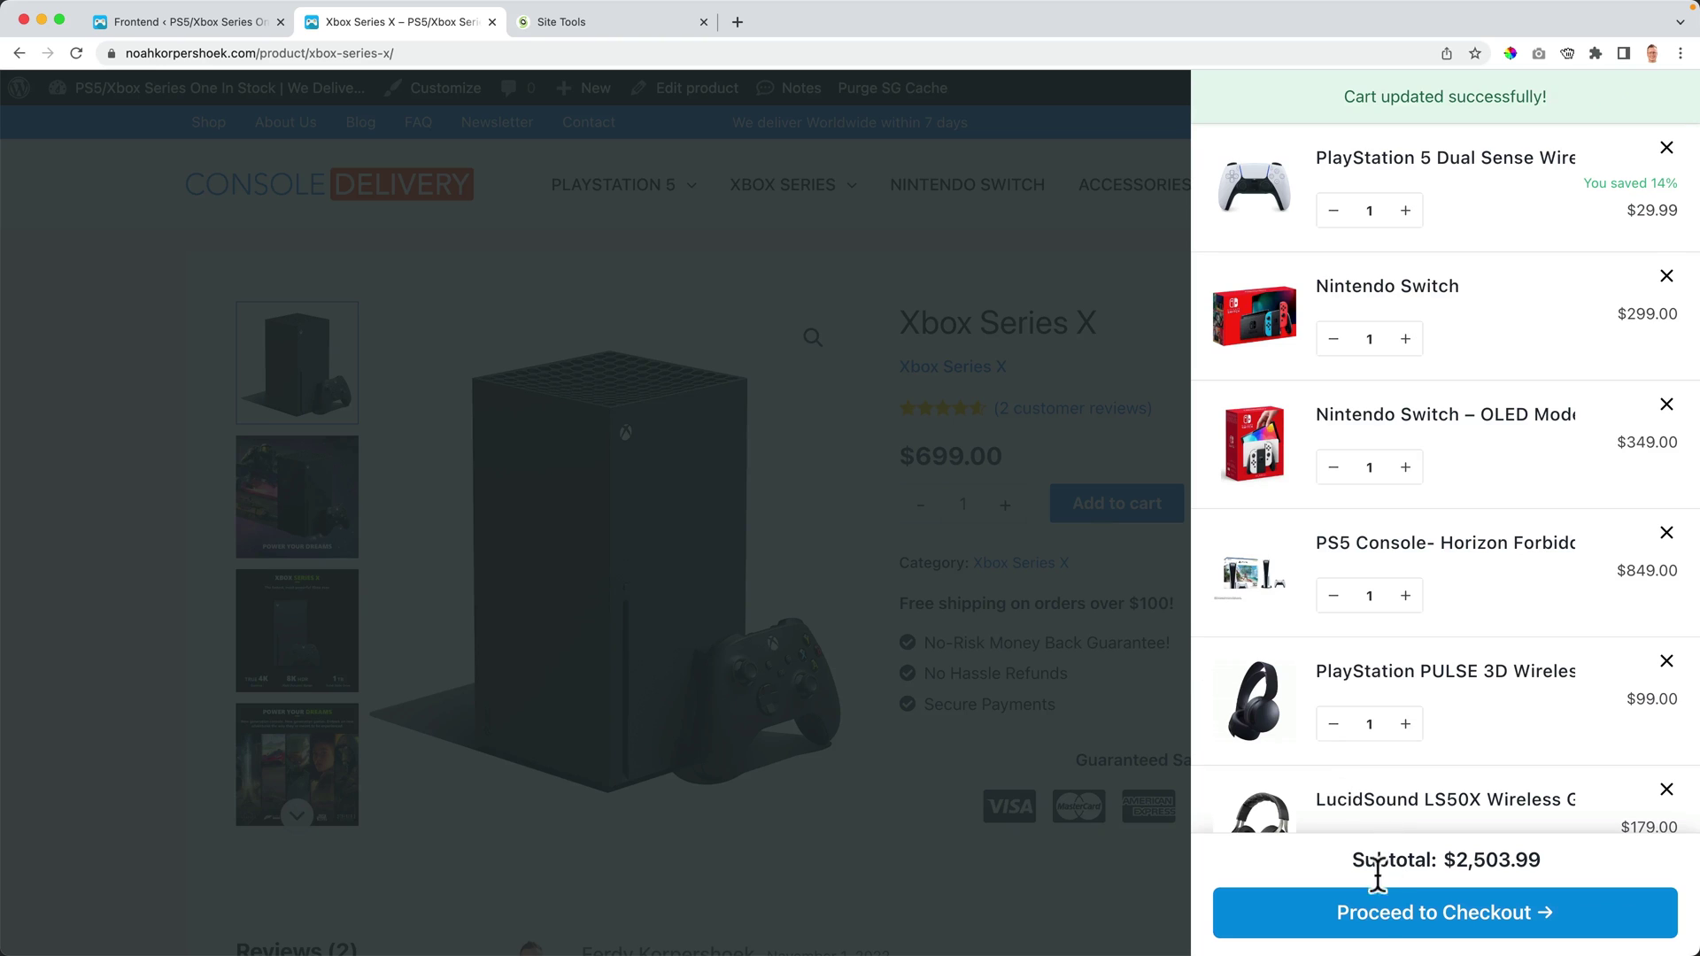
left_click(1272, 917)
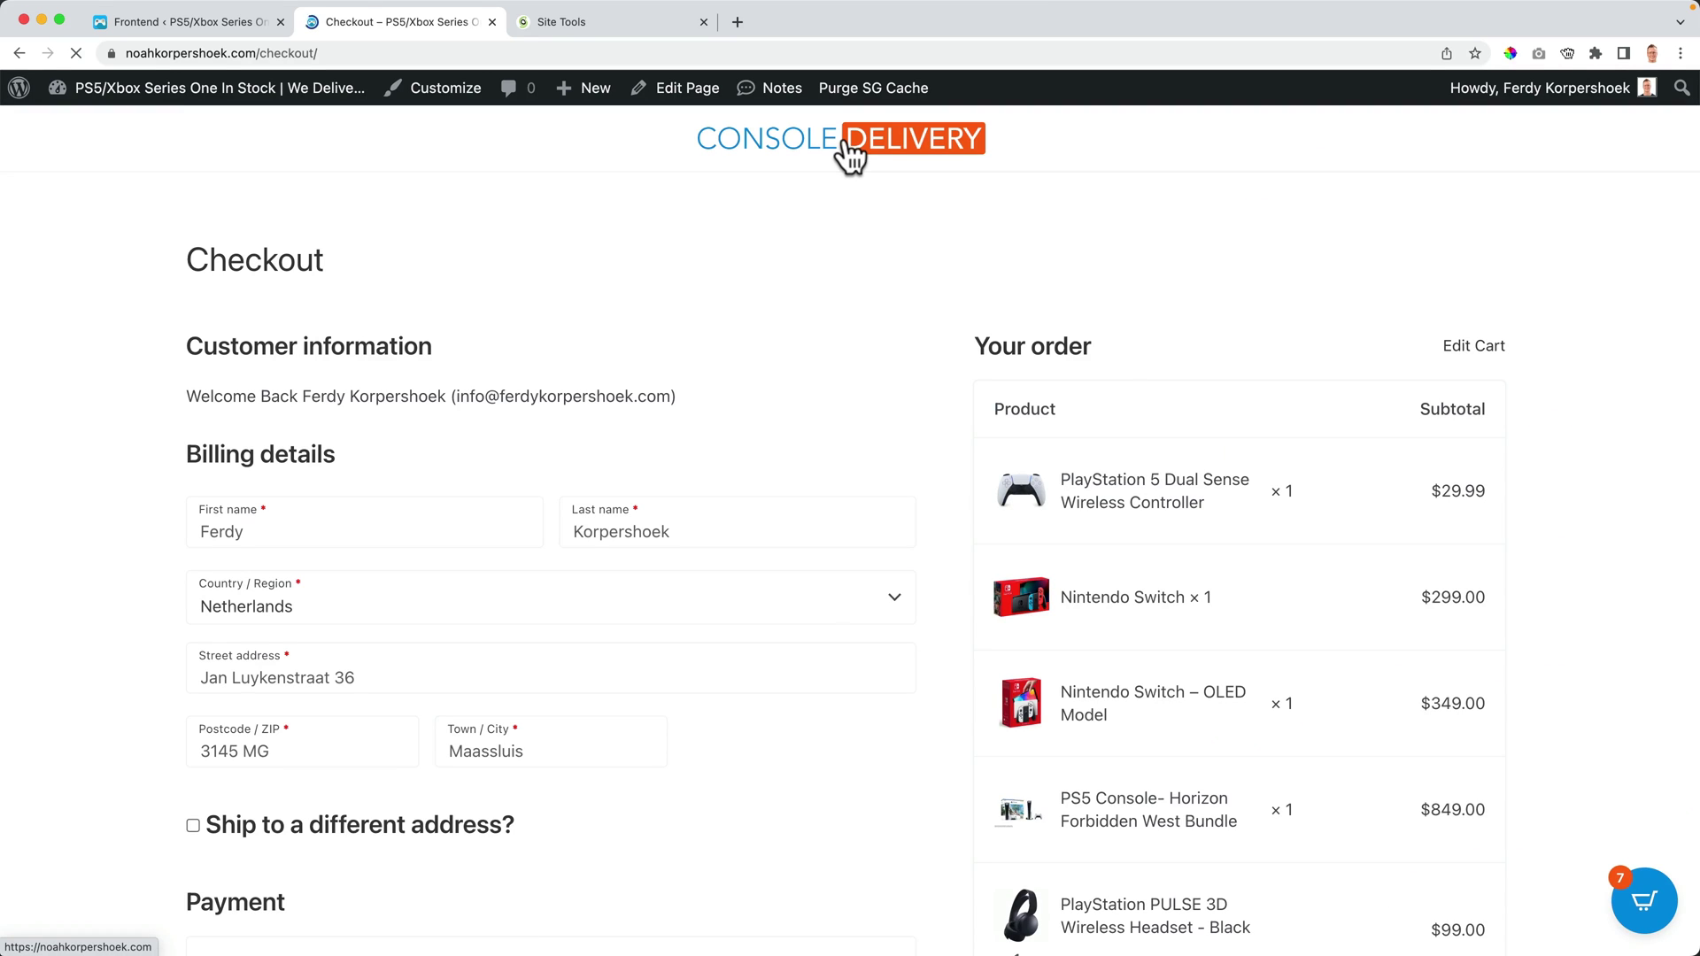
left_click(850, 156)
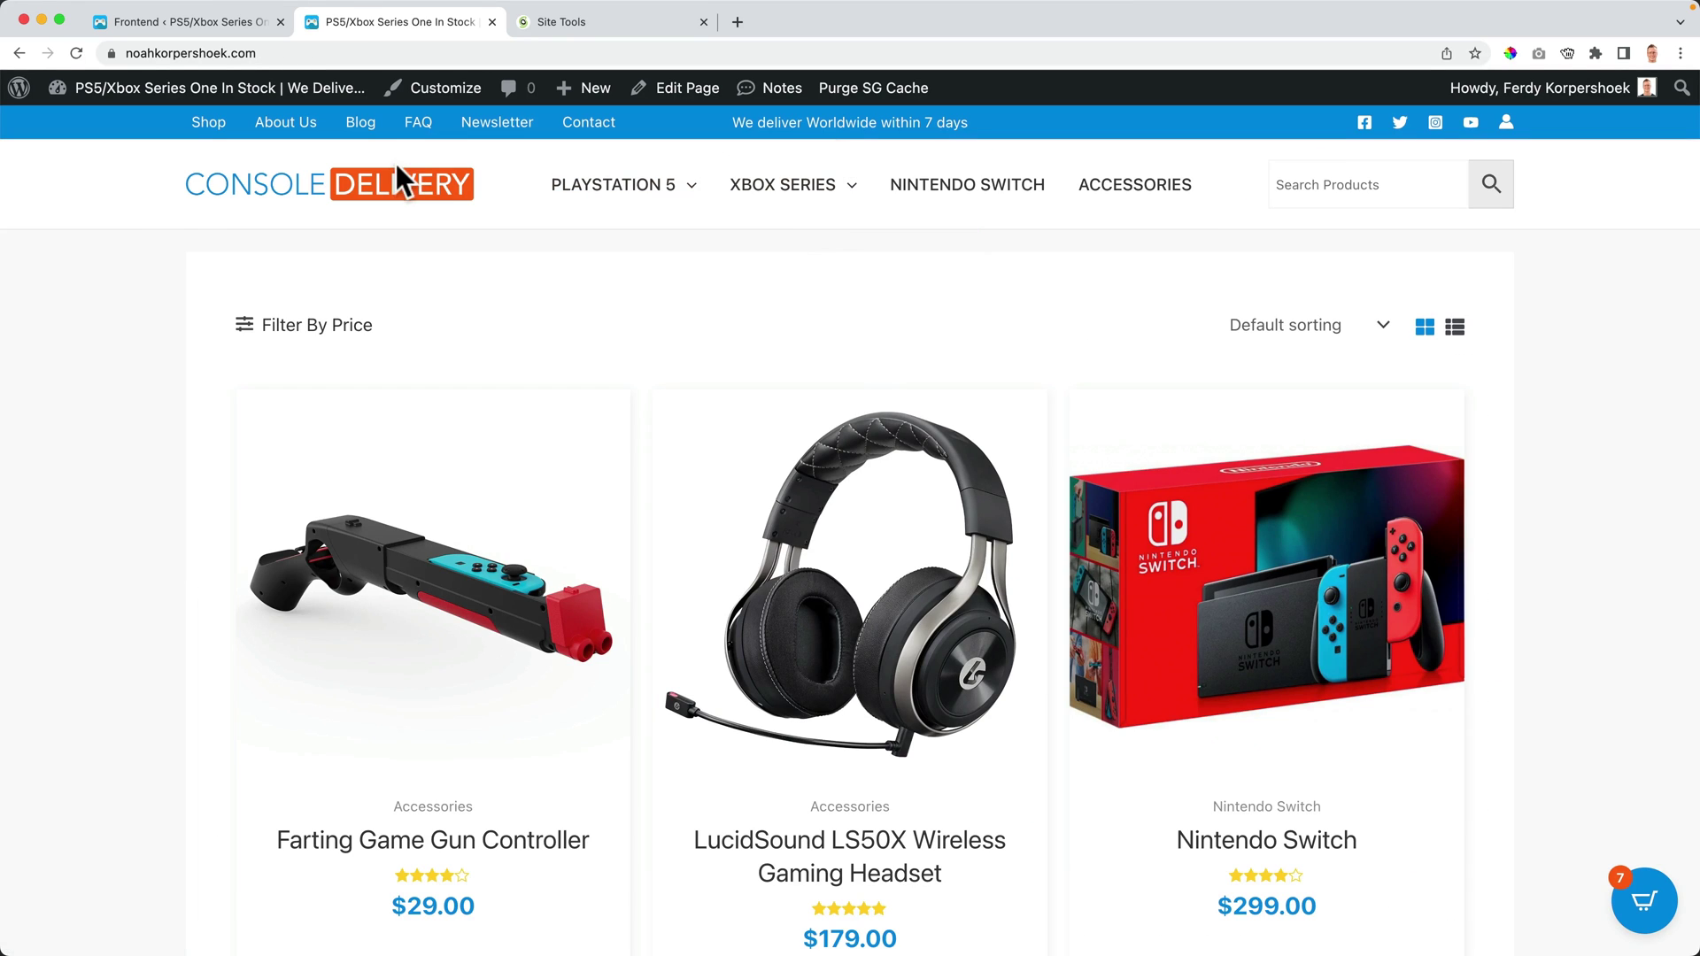
left_click(374, 184)
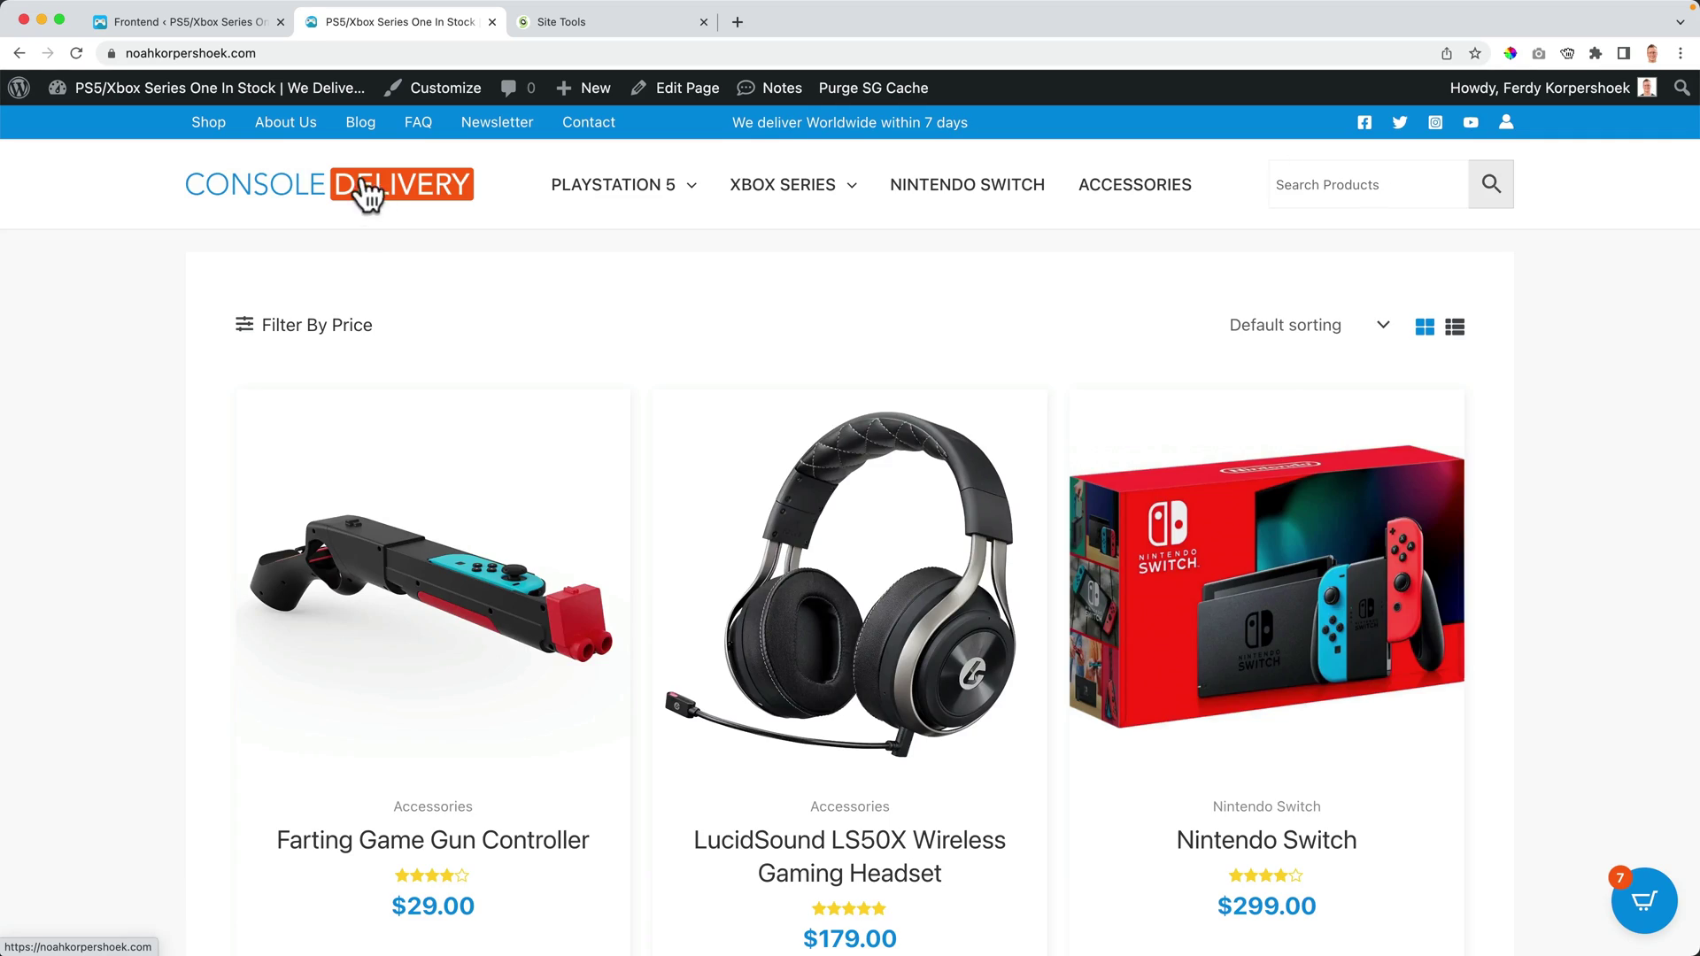
Turn on Minify, Combine and Defer Render-blocking JavaScript in the JavaScript optimization tab
left_click(198, 23)
scroll(452, 347, "up", 5)
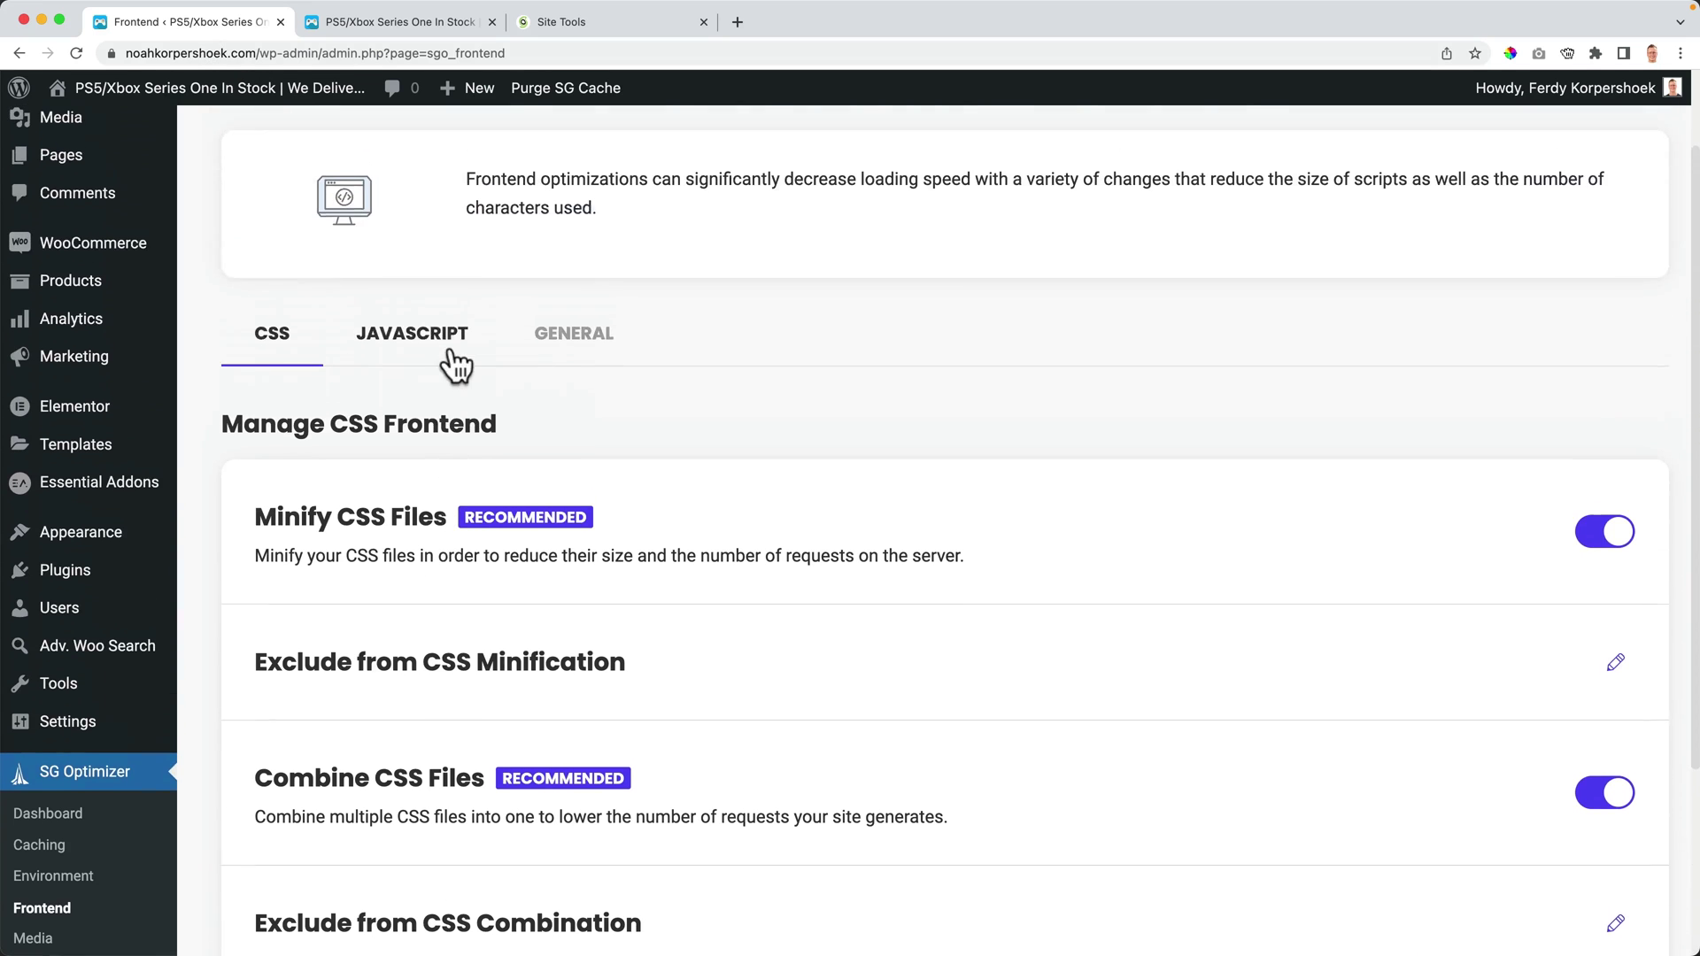
left_click(418, 415)
scroll(1049, 474, "down", 3)
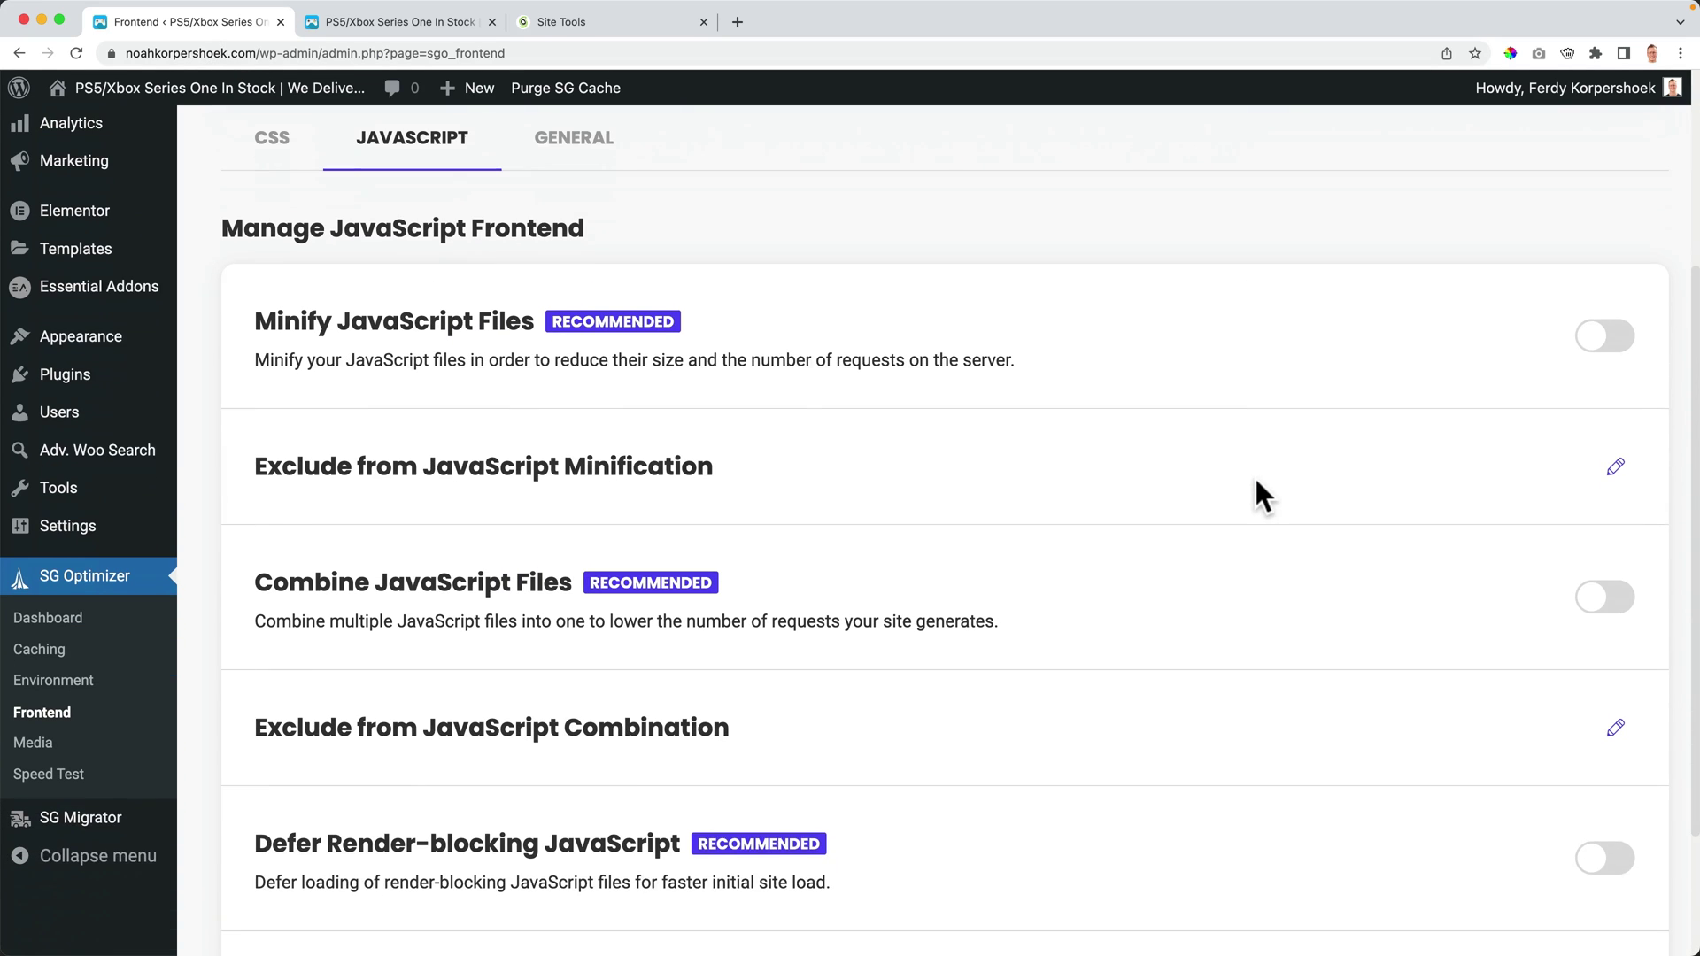
left_click(1599, 345)
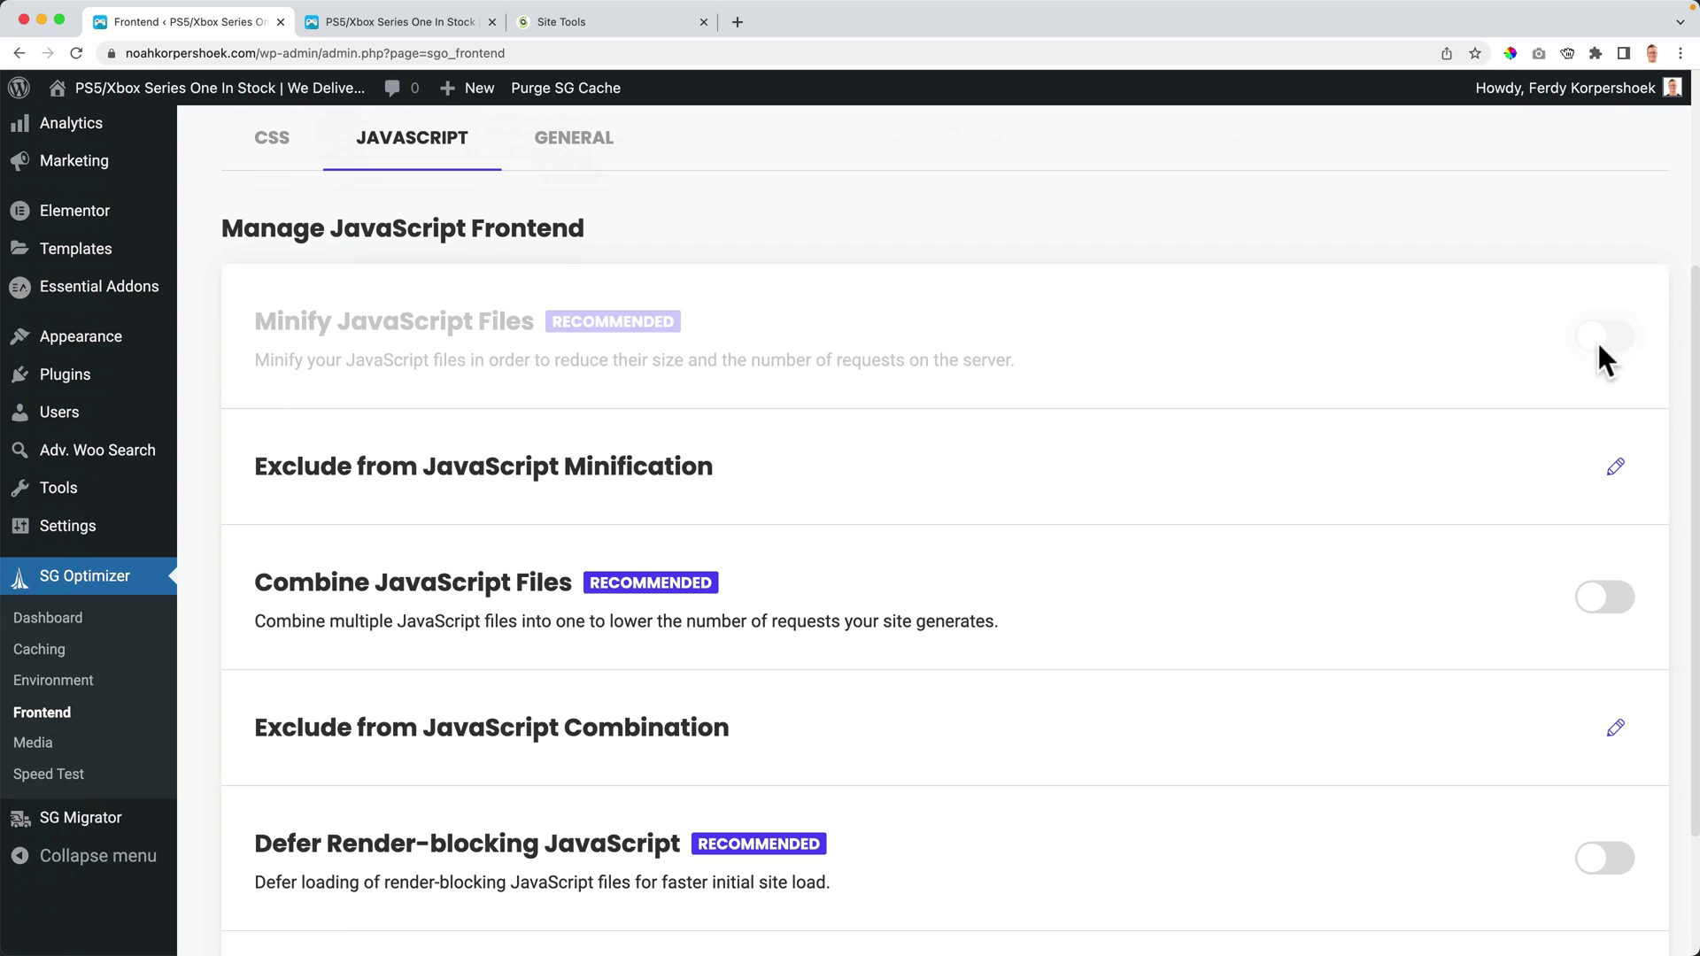
left_click(1608, 595)
scroll(1608, 594, "down", 2)
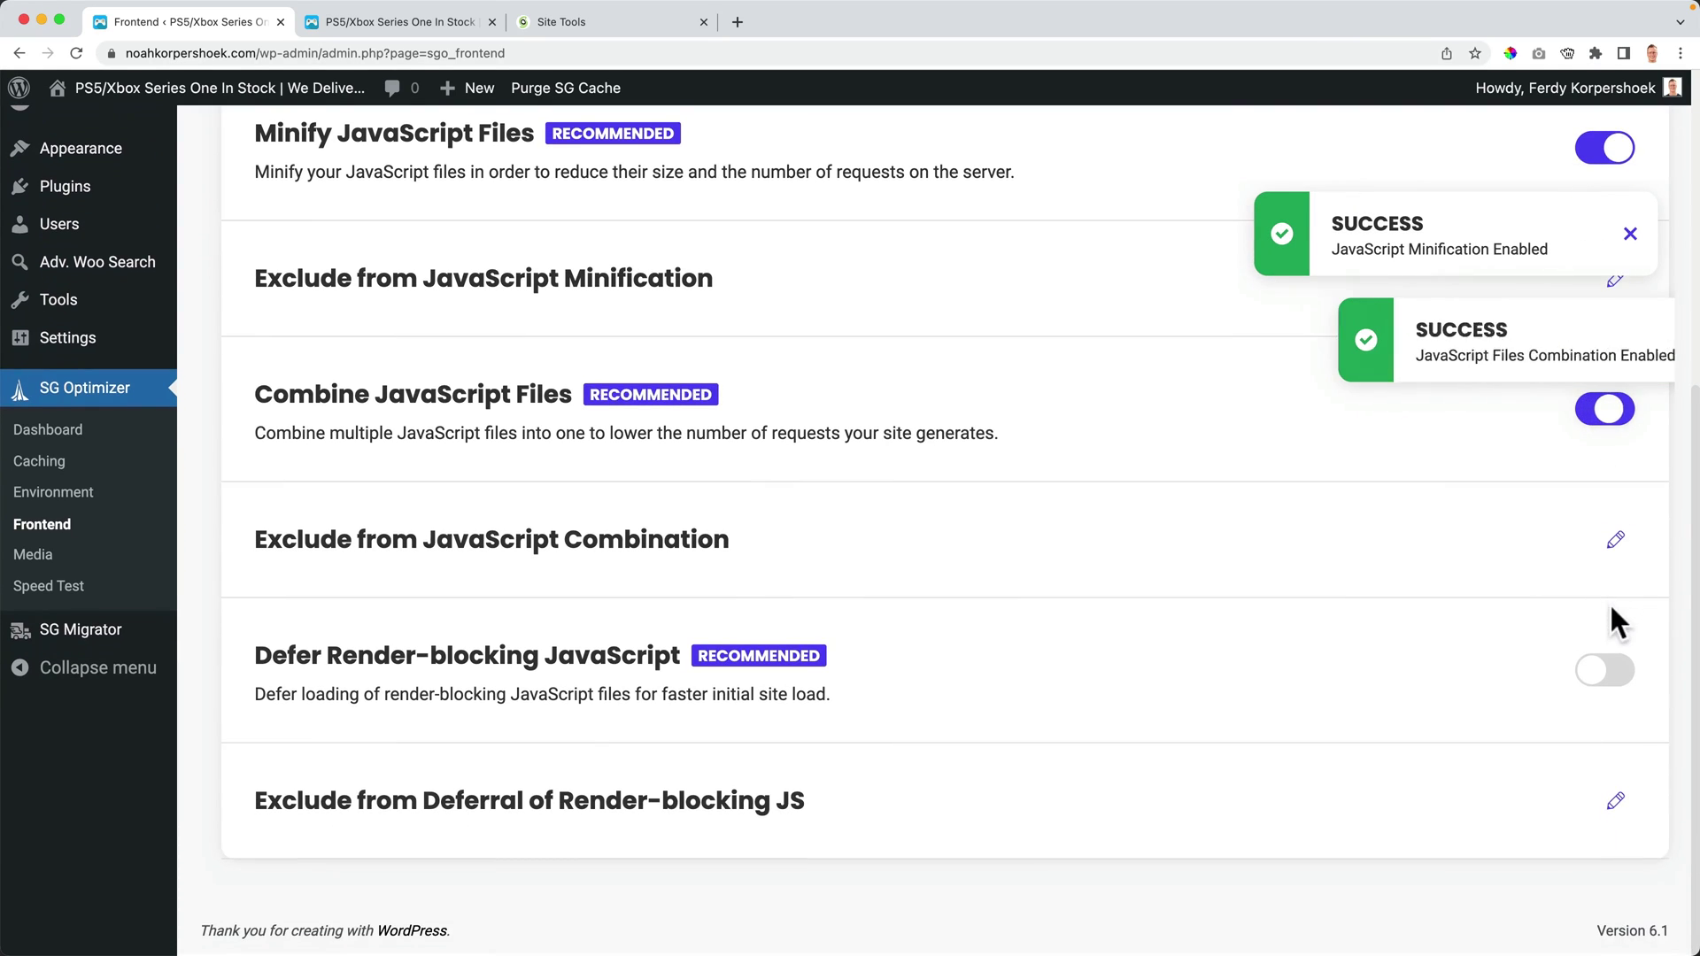
left_click(1612, 666)
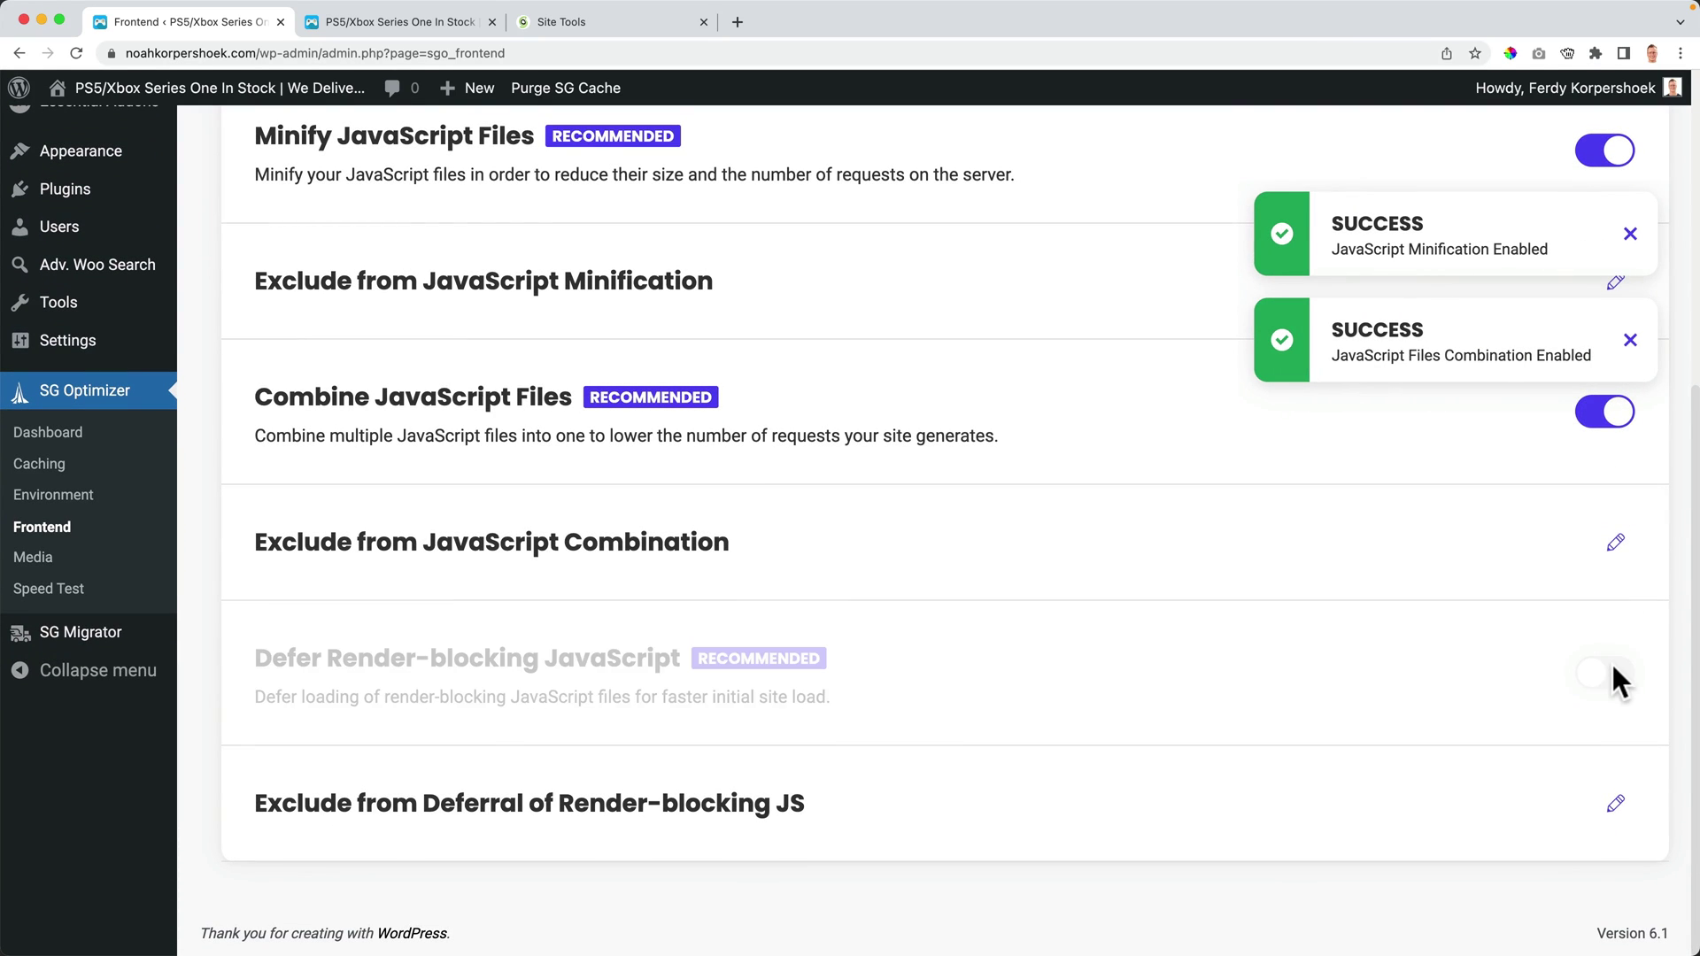
Add Xbox Series S to the store cart, visit checkout, and return to the home page
left_click(380, 23)
left_click(810, 186)
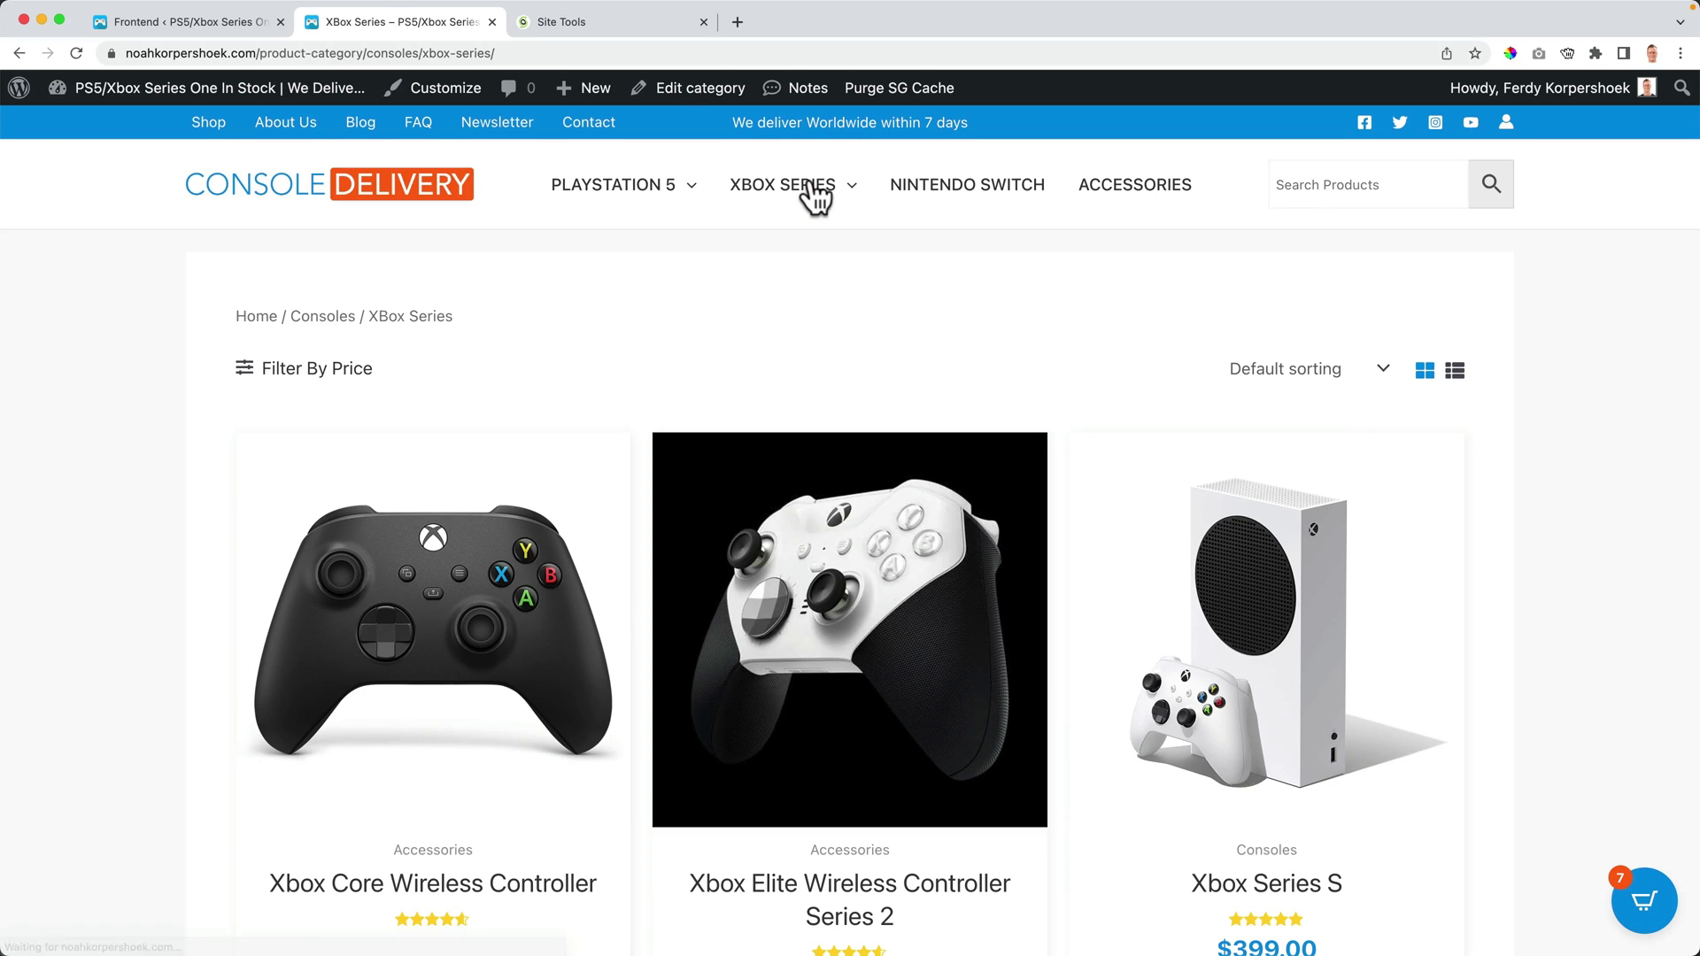
scroll(1385, 390, "down", 5)
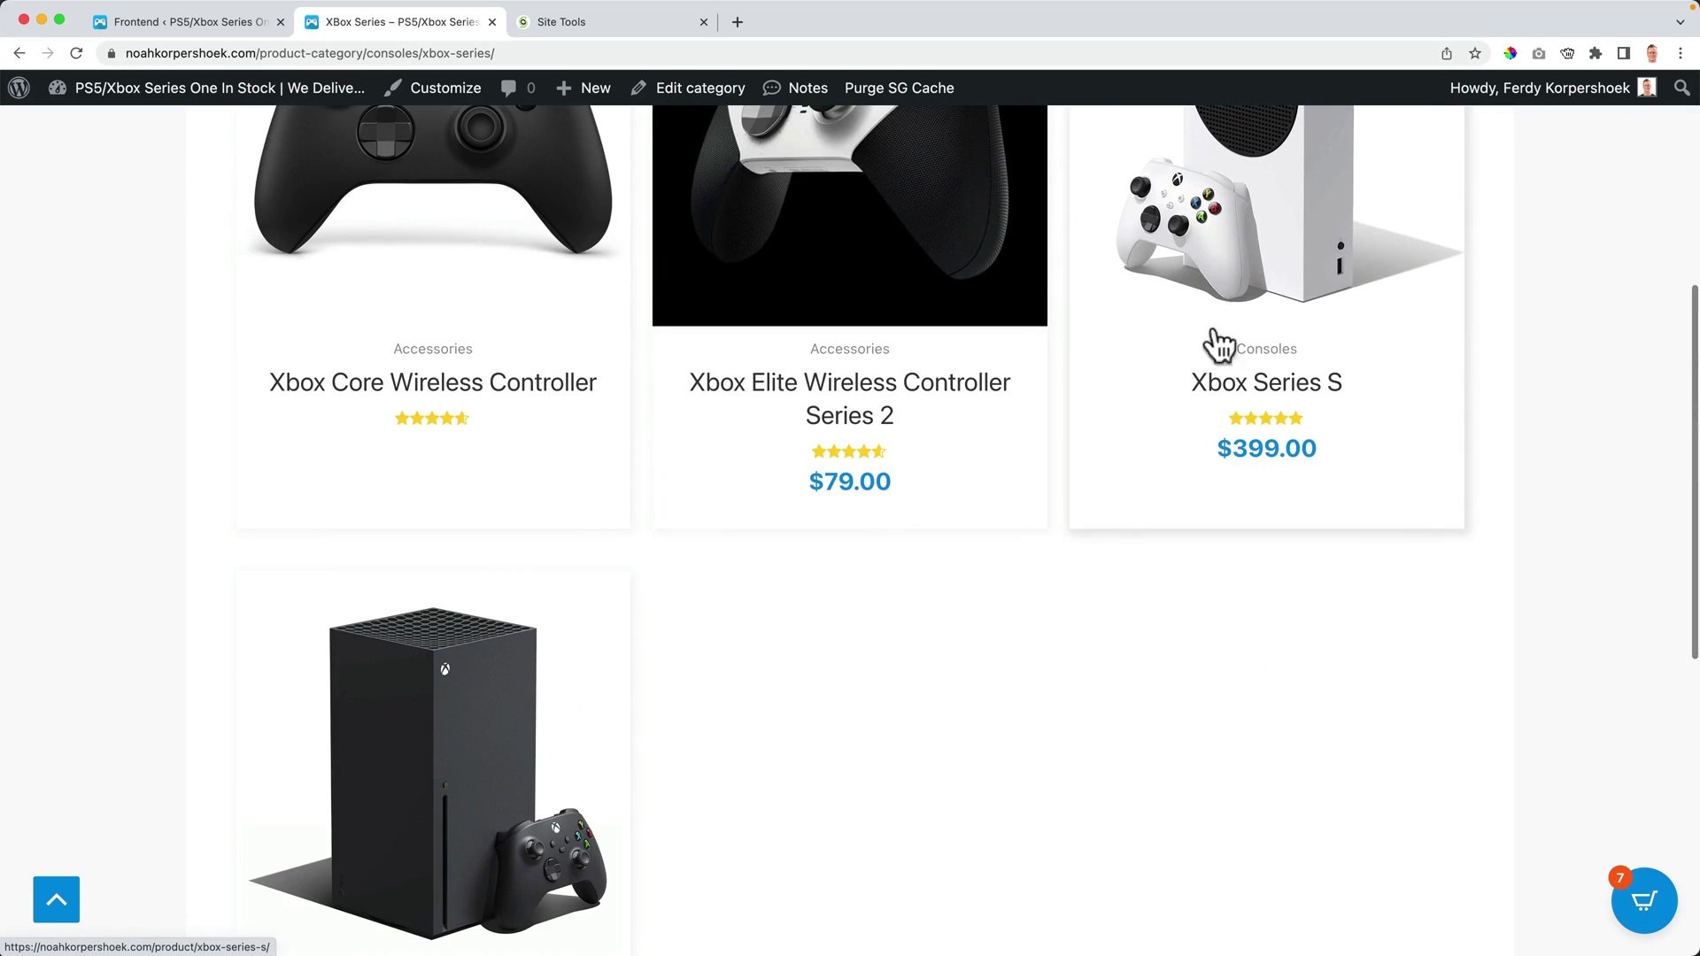
left_click(1230, 281)
left_click(1134, 503)
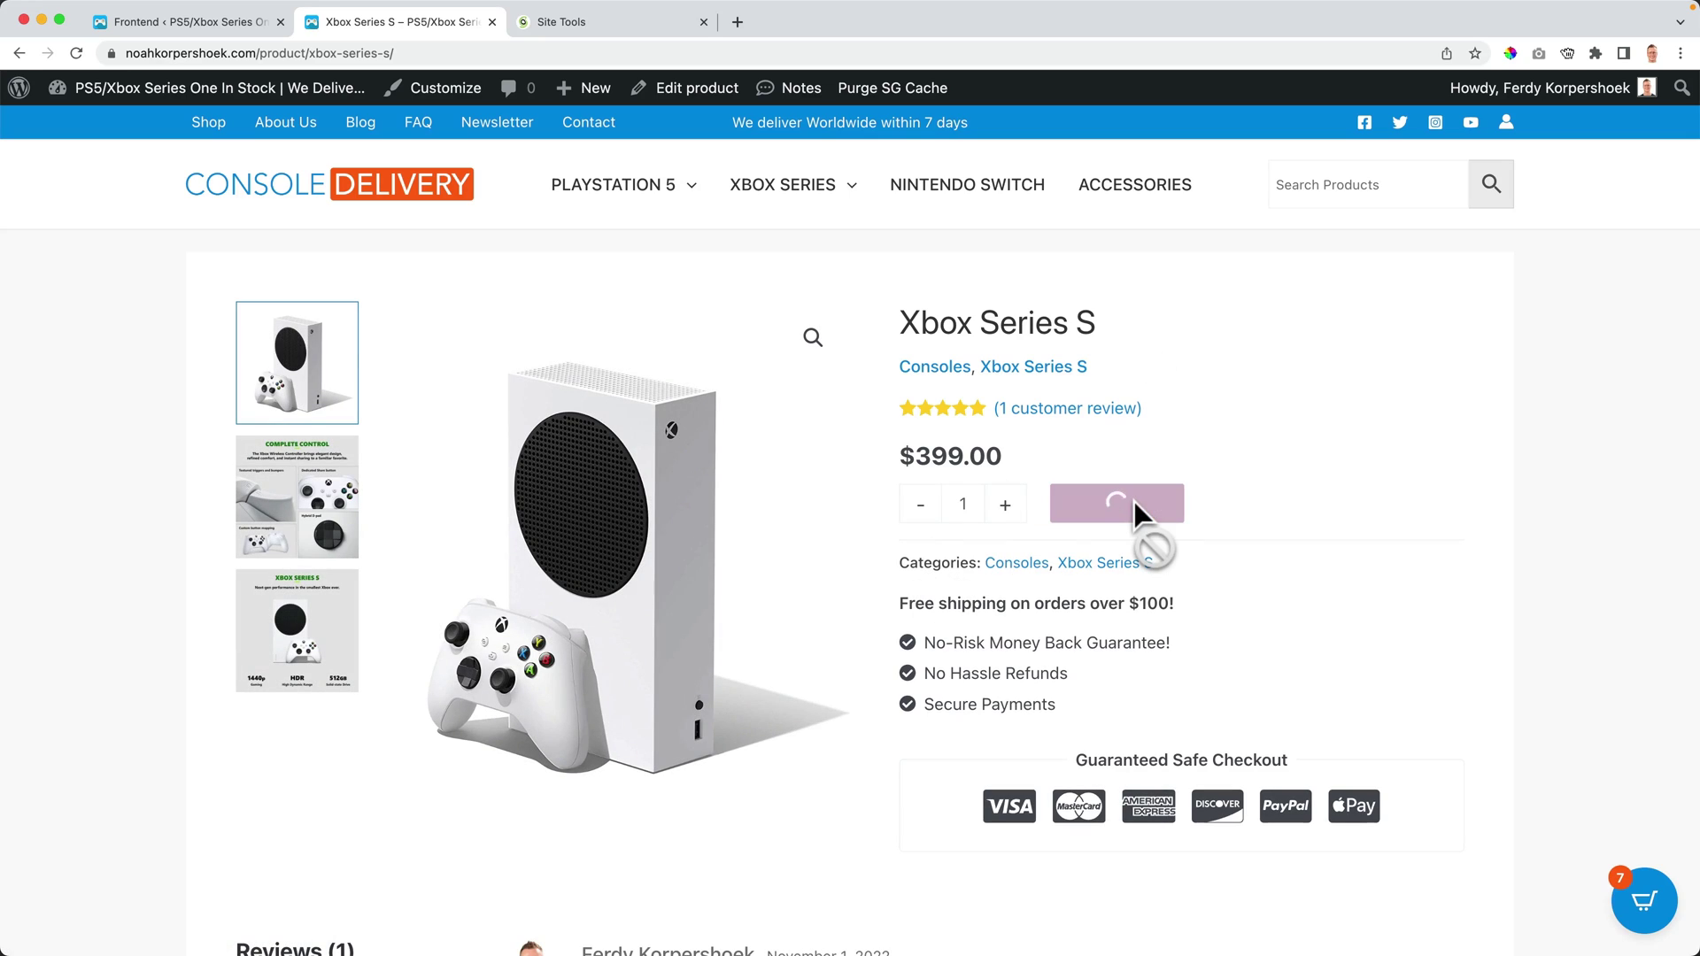
left_click(1364, 921)
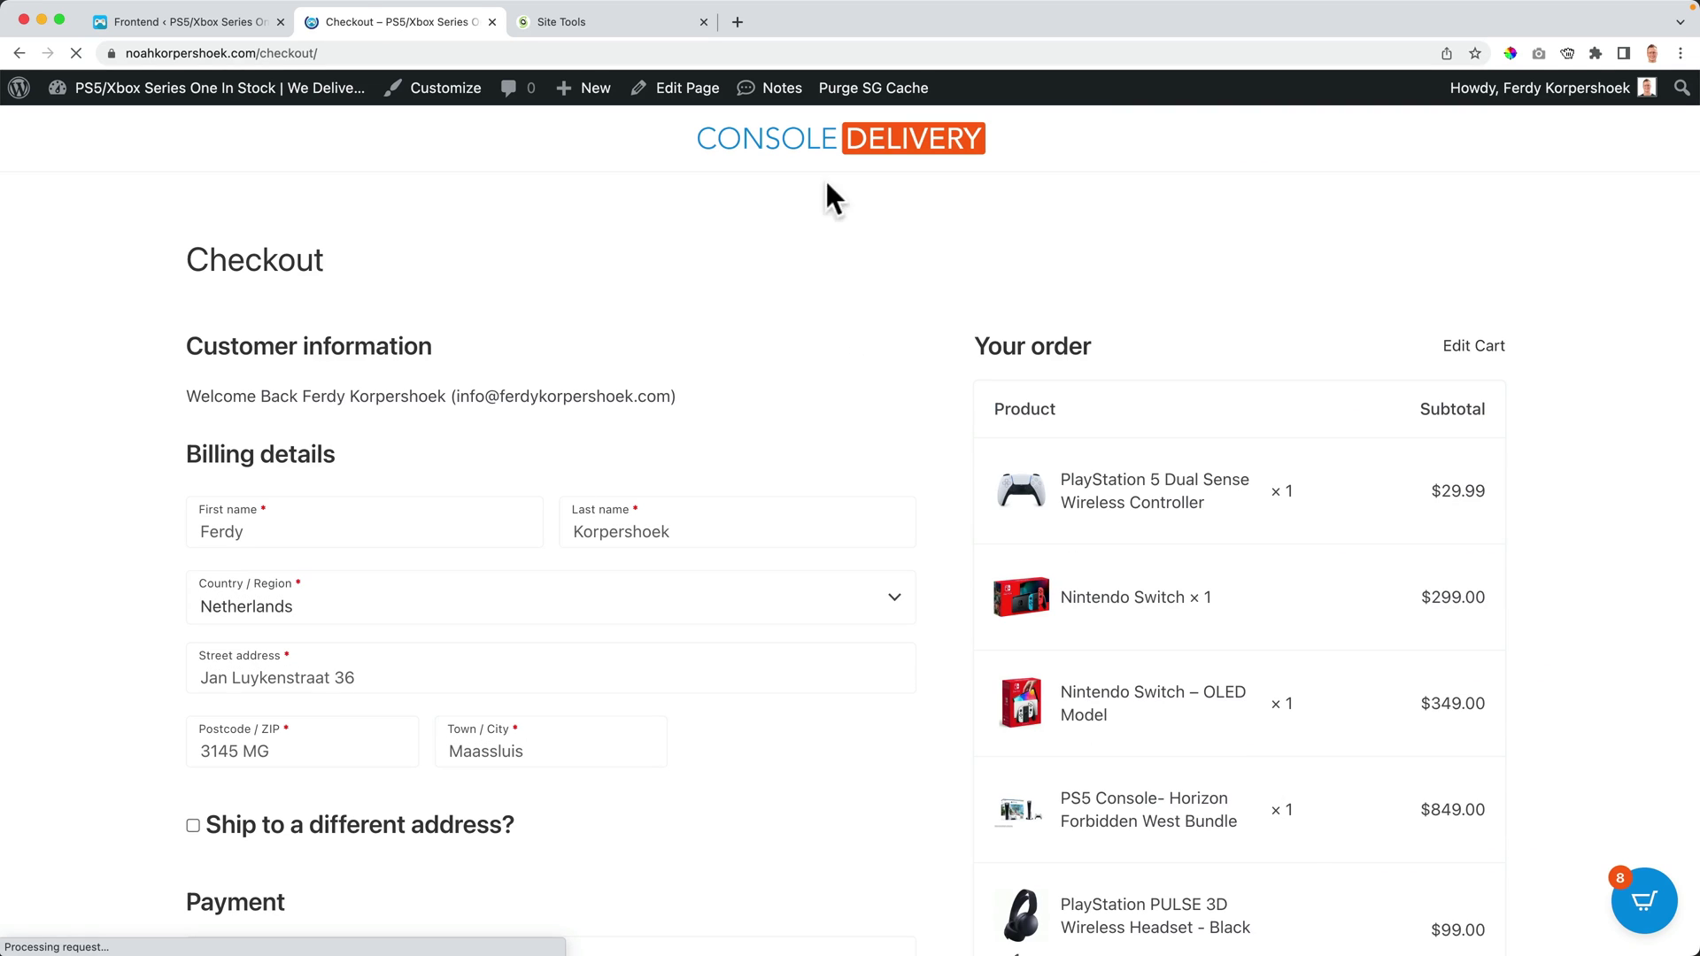
left_click(817, 164)
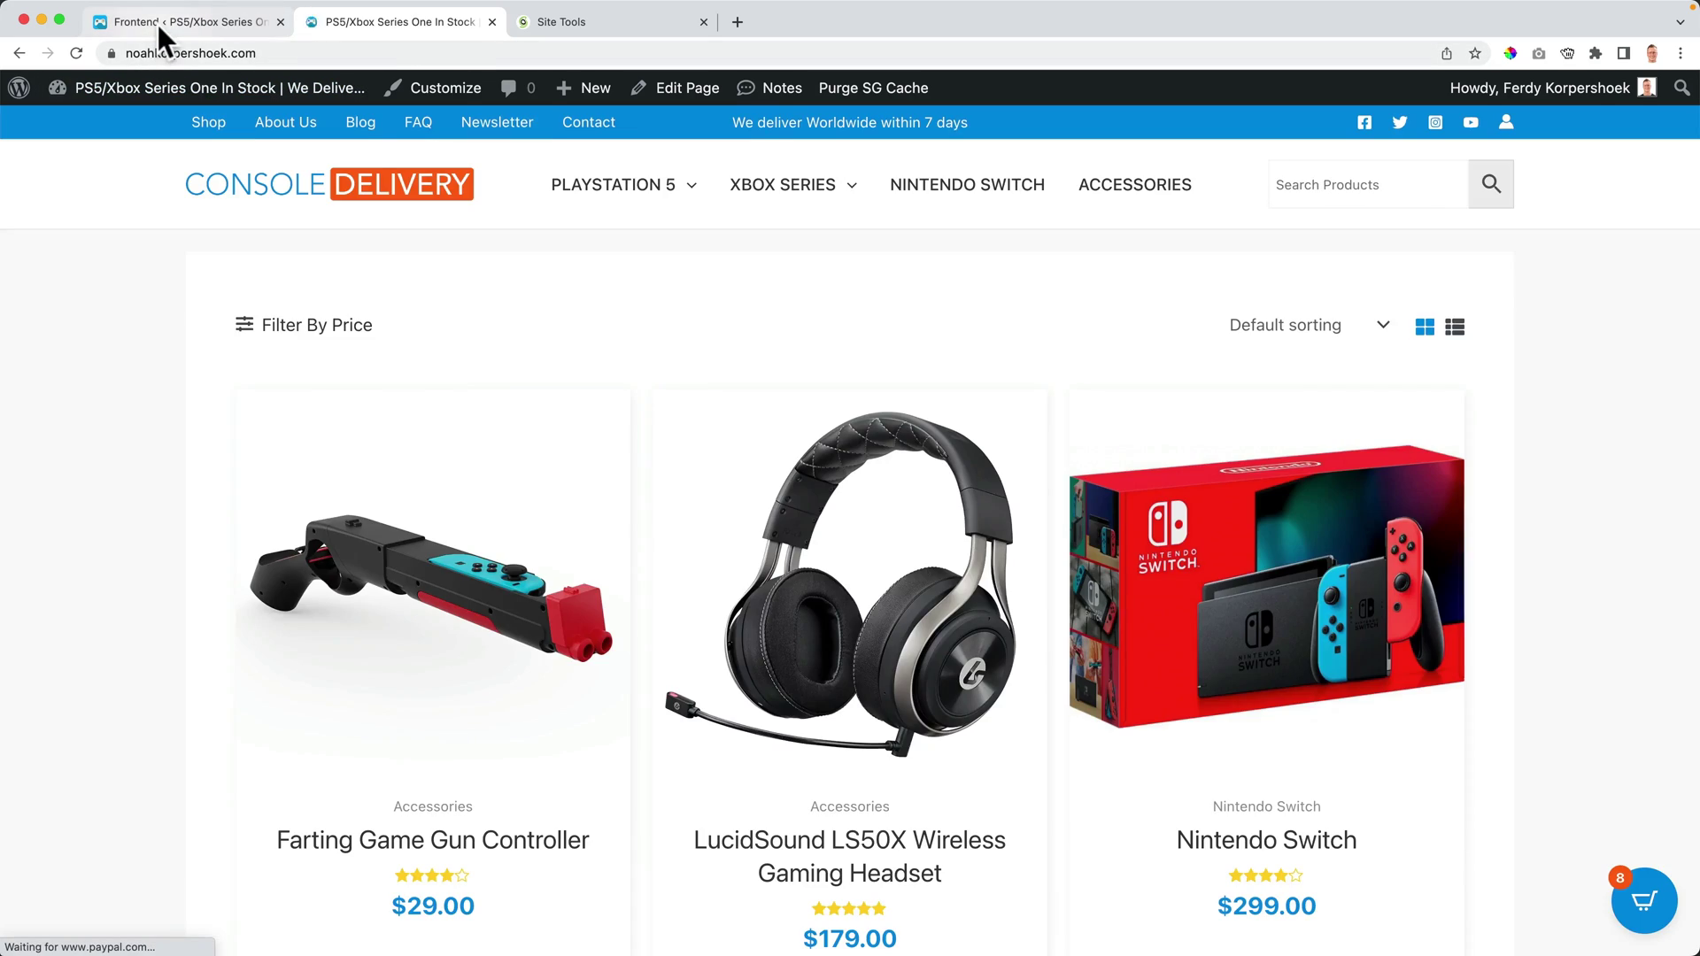
Switch on HTML minification, Web Fonts Optimization and Remove Query Strings from Static Resources in the General tab
left_click(159, 23)
scroll(957, 450, "up", 5)
left_click(567, 407)
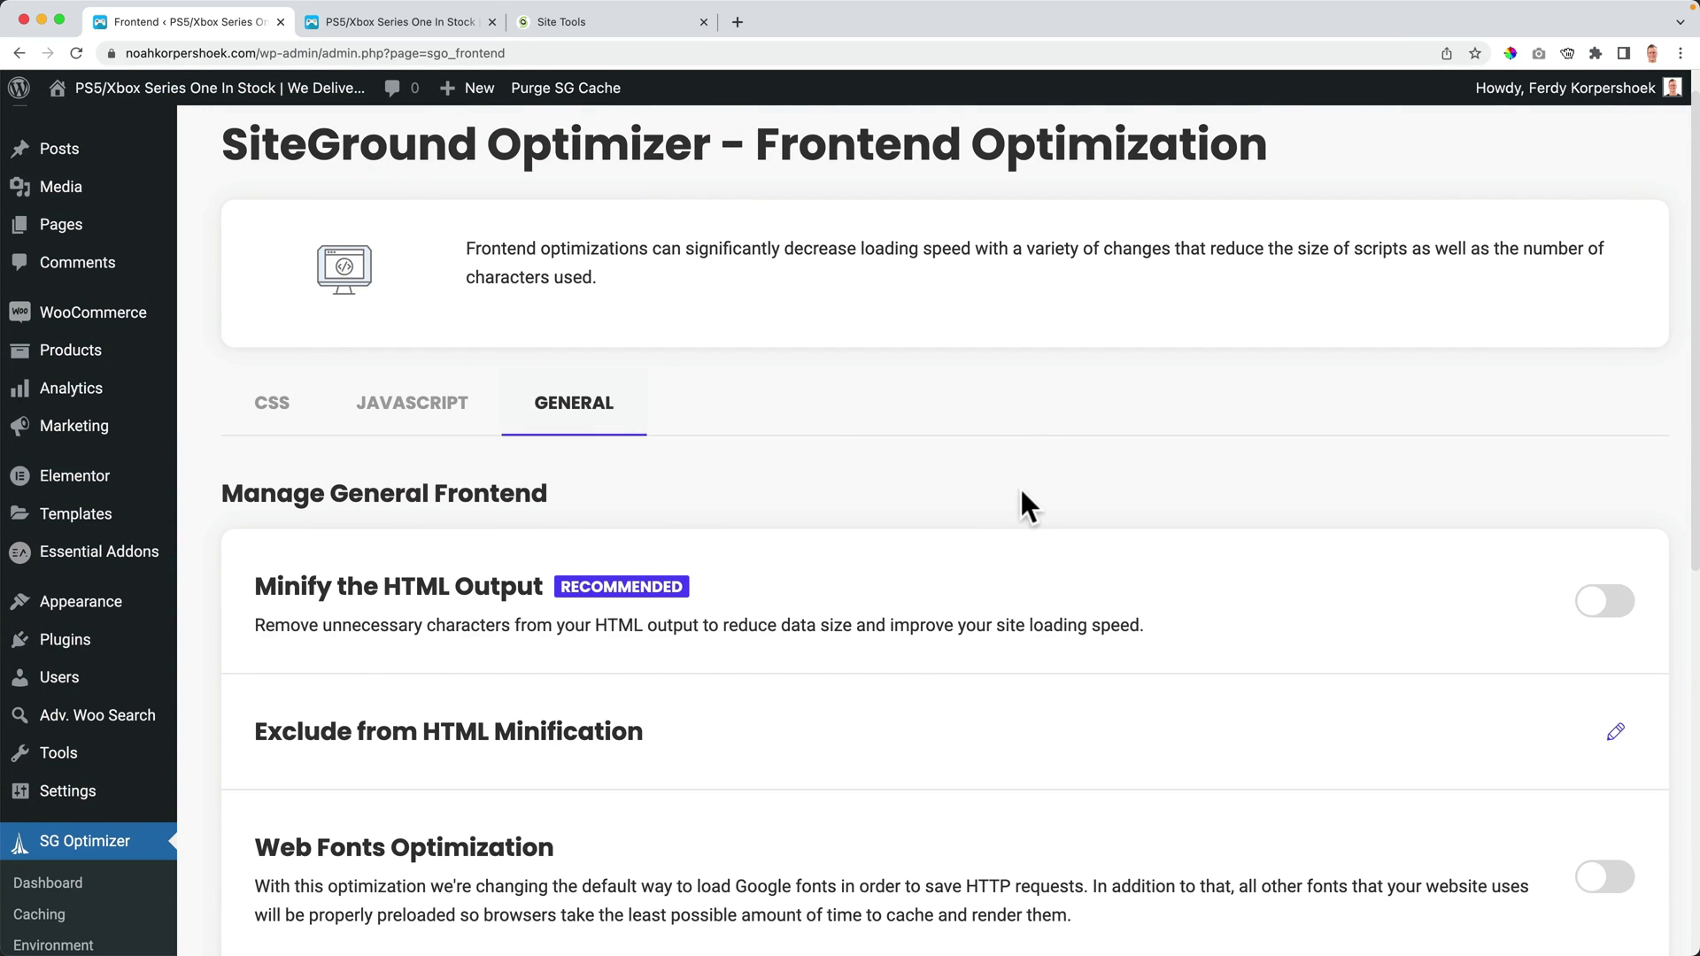
scroll(1018, 485, "down", 3)
scroll(1027, 509, "down", 1)
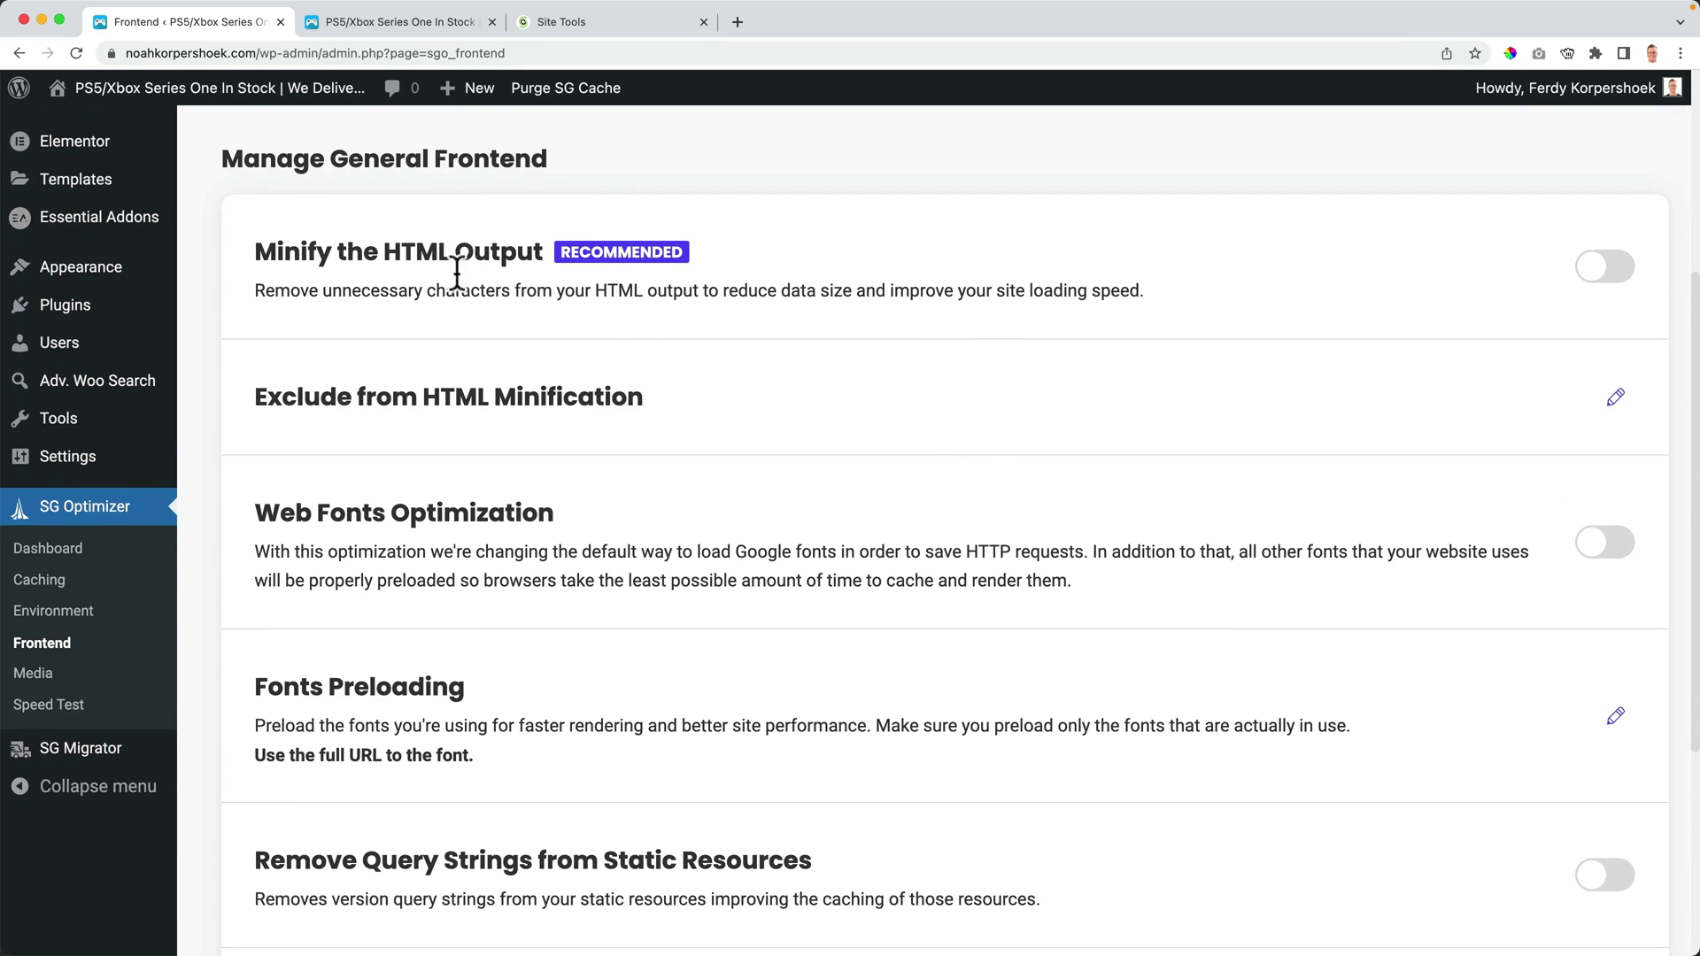
left_click(1627, 272)
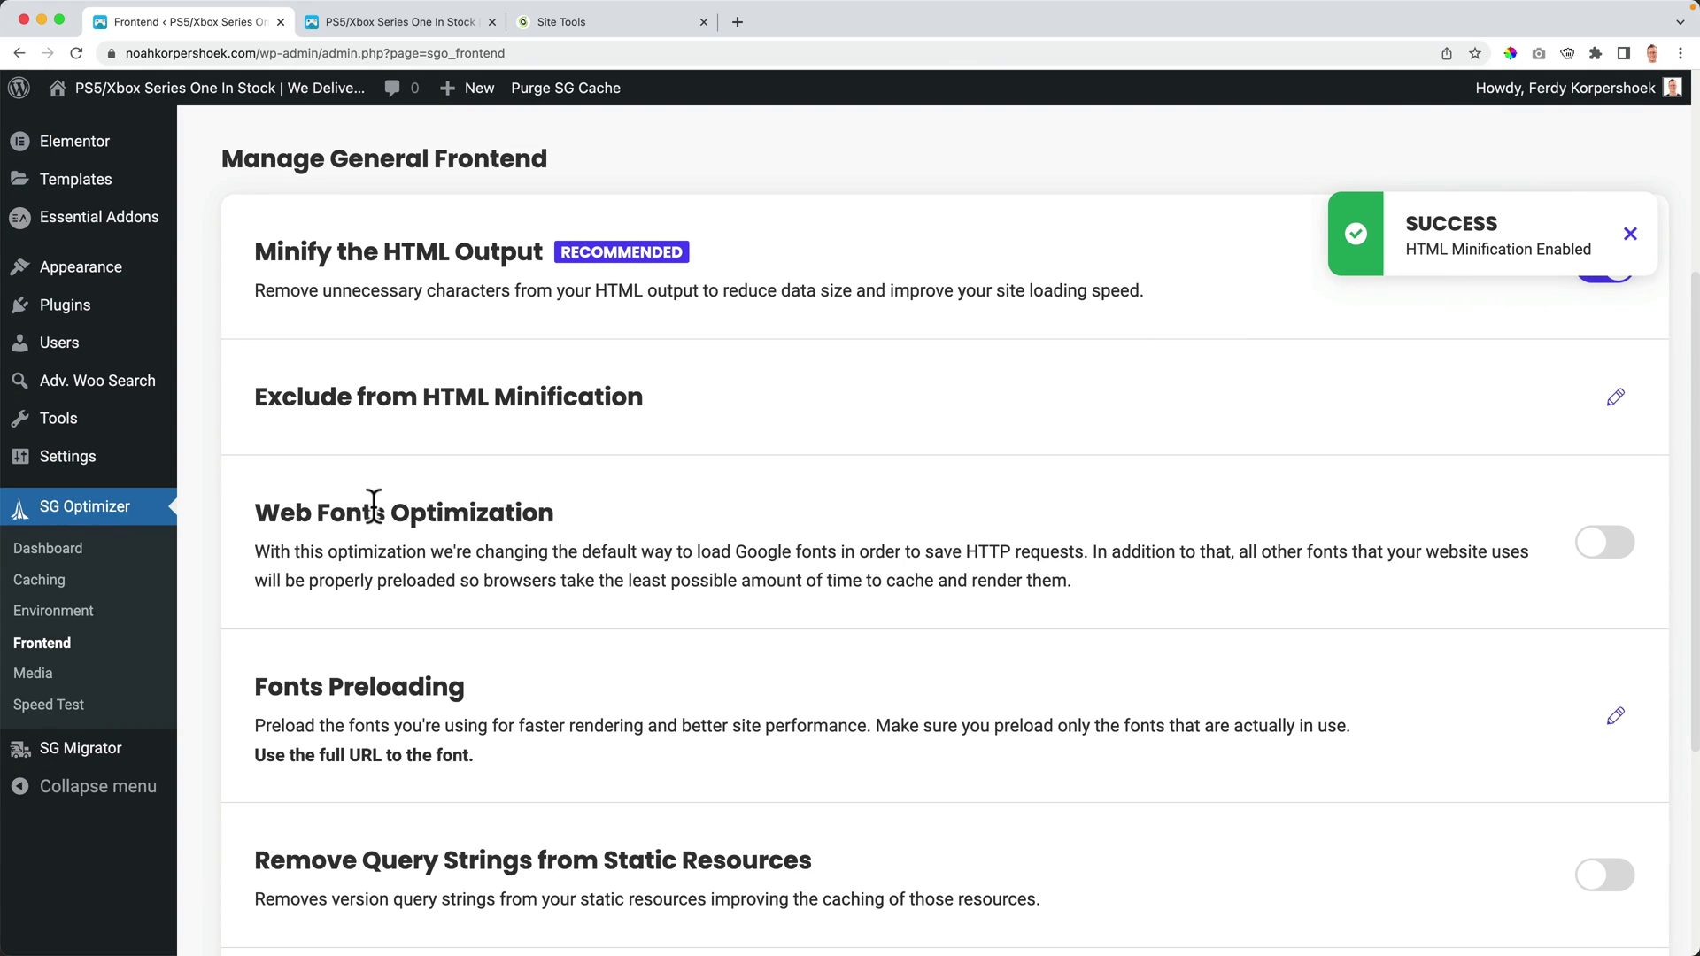
left_click(1605, 548)
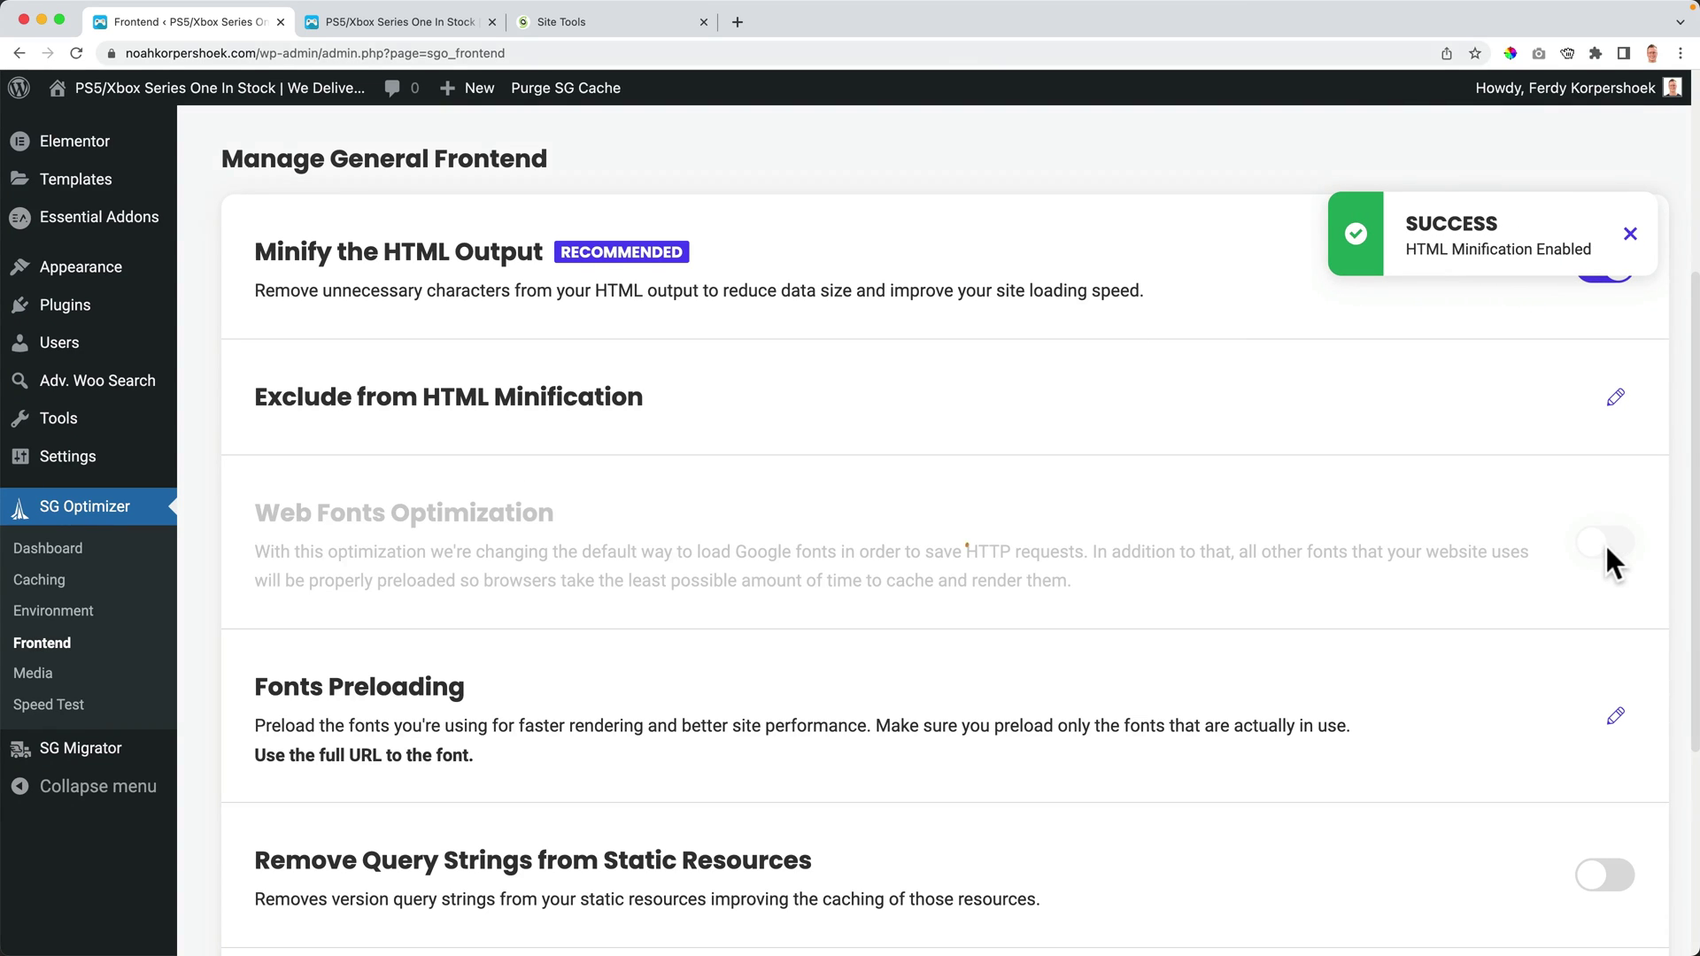
scroll(1514, 576, "down", 5)
scroll(608, 602, "down", 3)
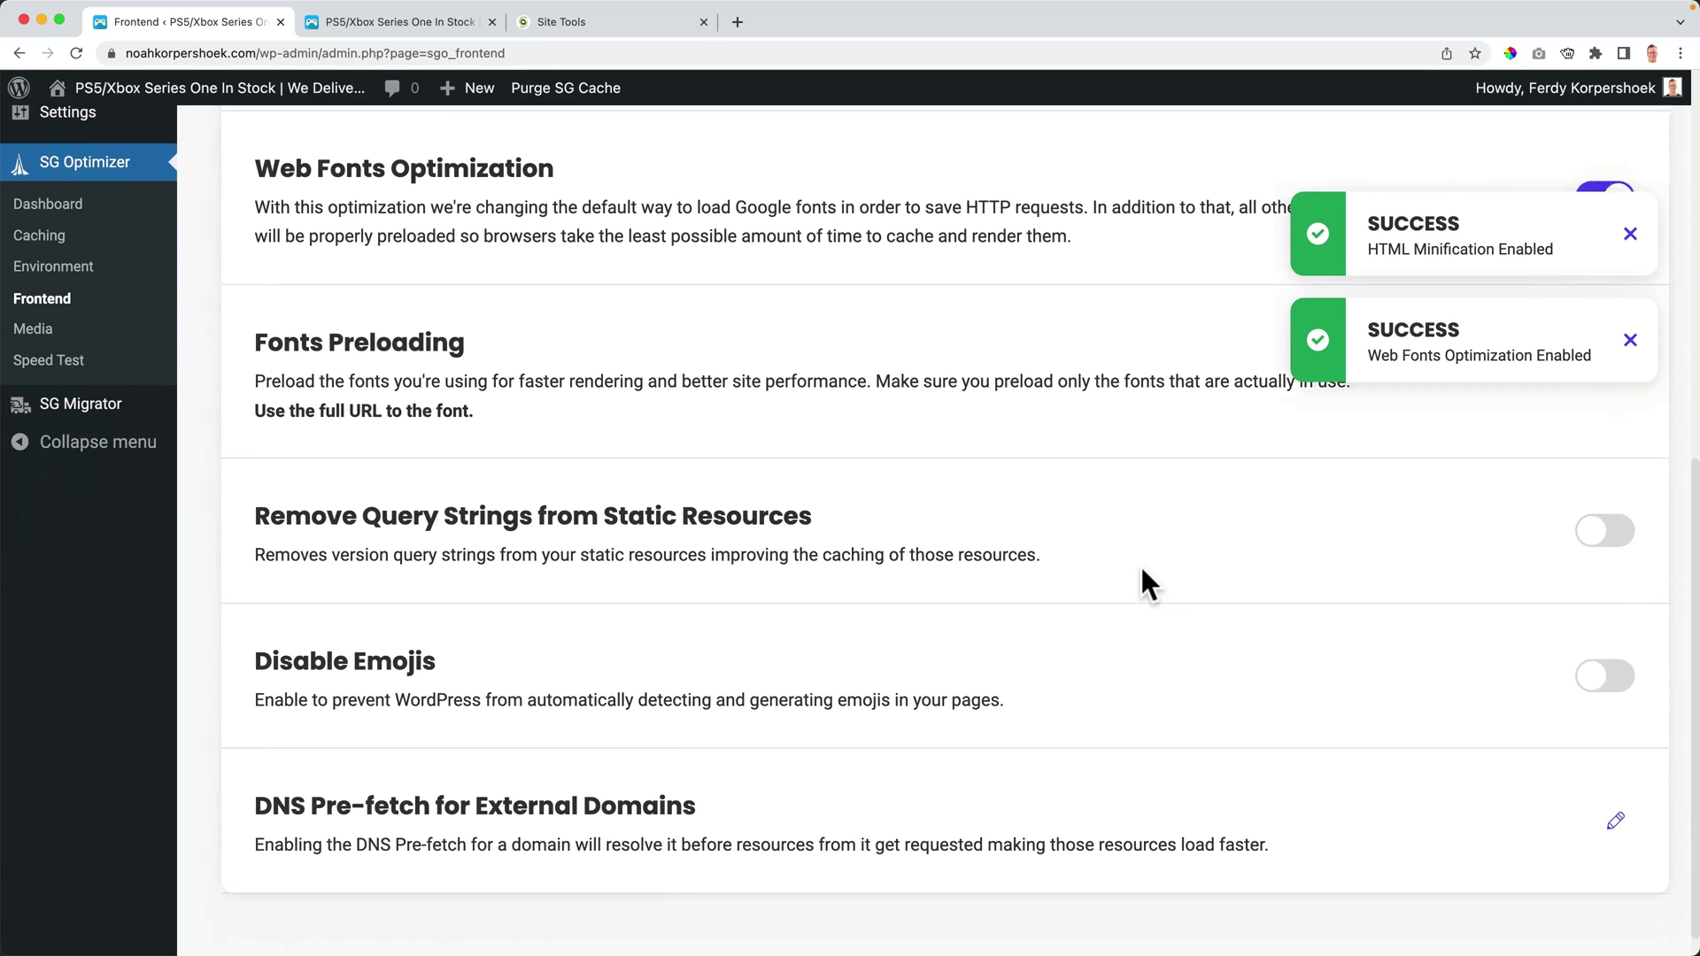
left_click(1607, 513)
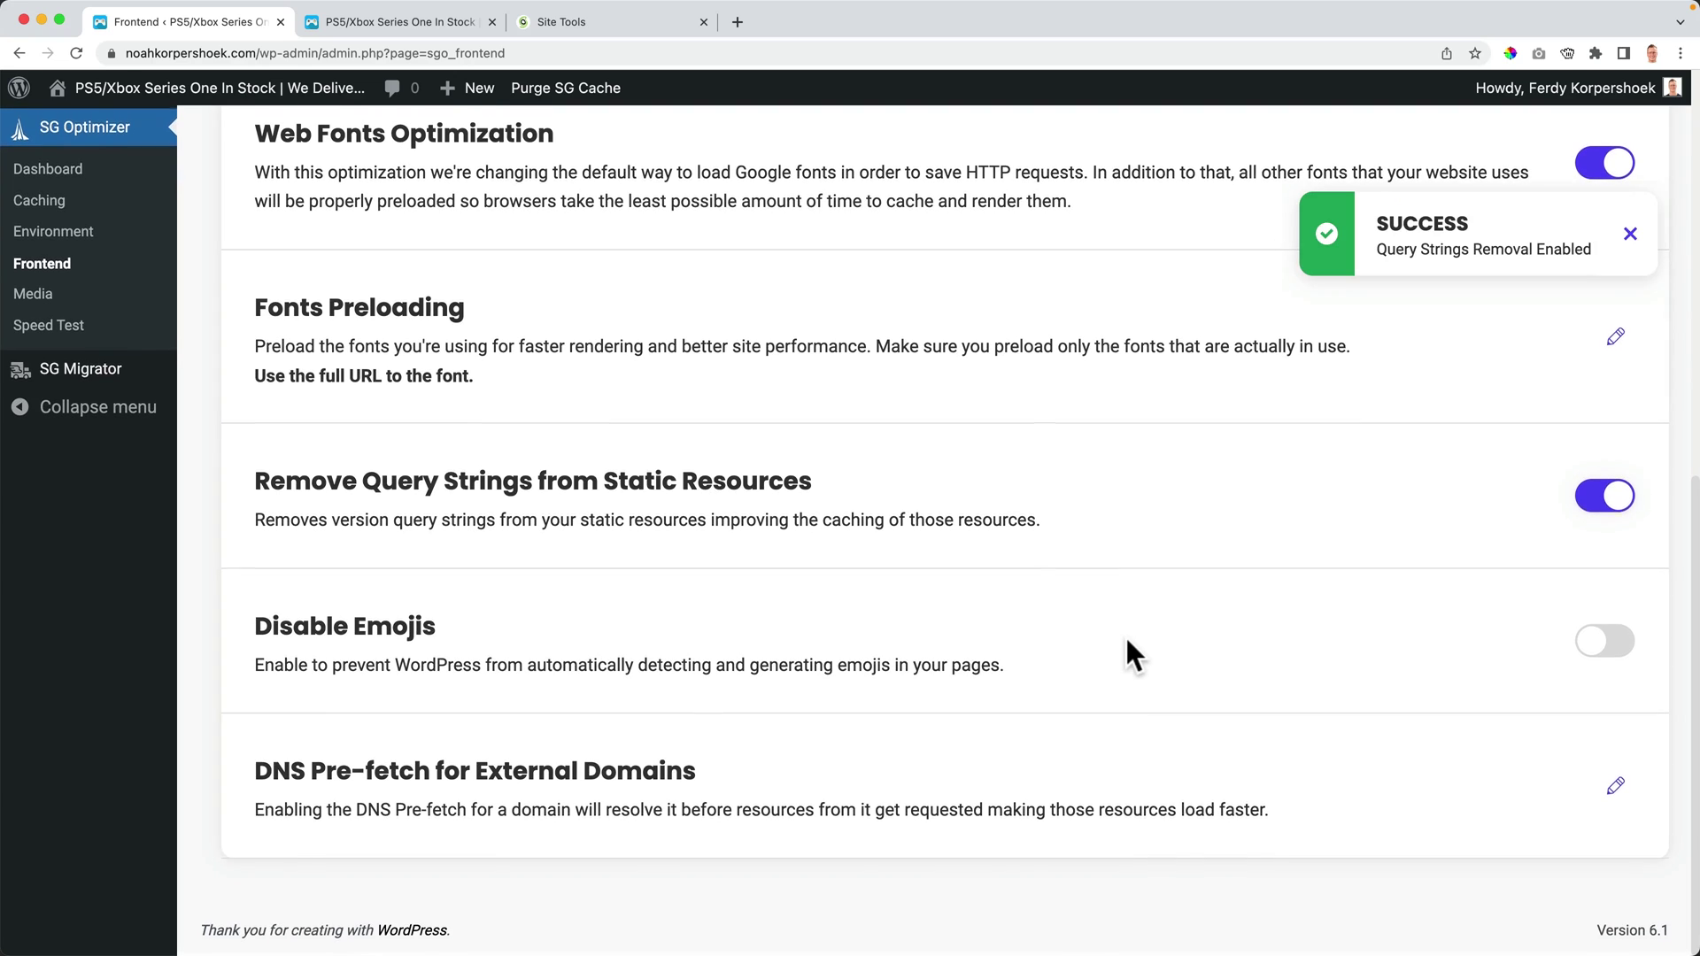
scroll(498, 588, "up", 15)
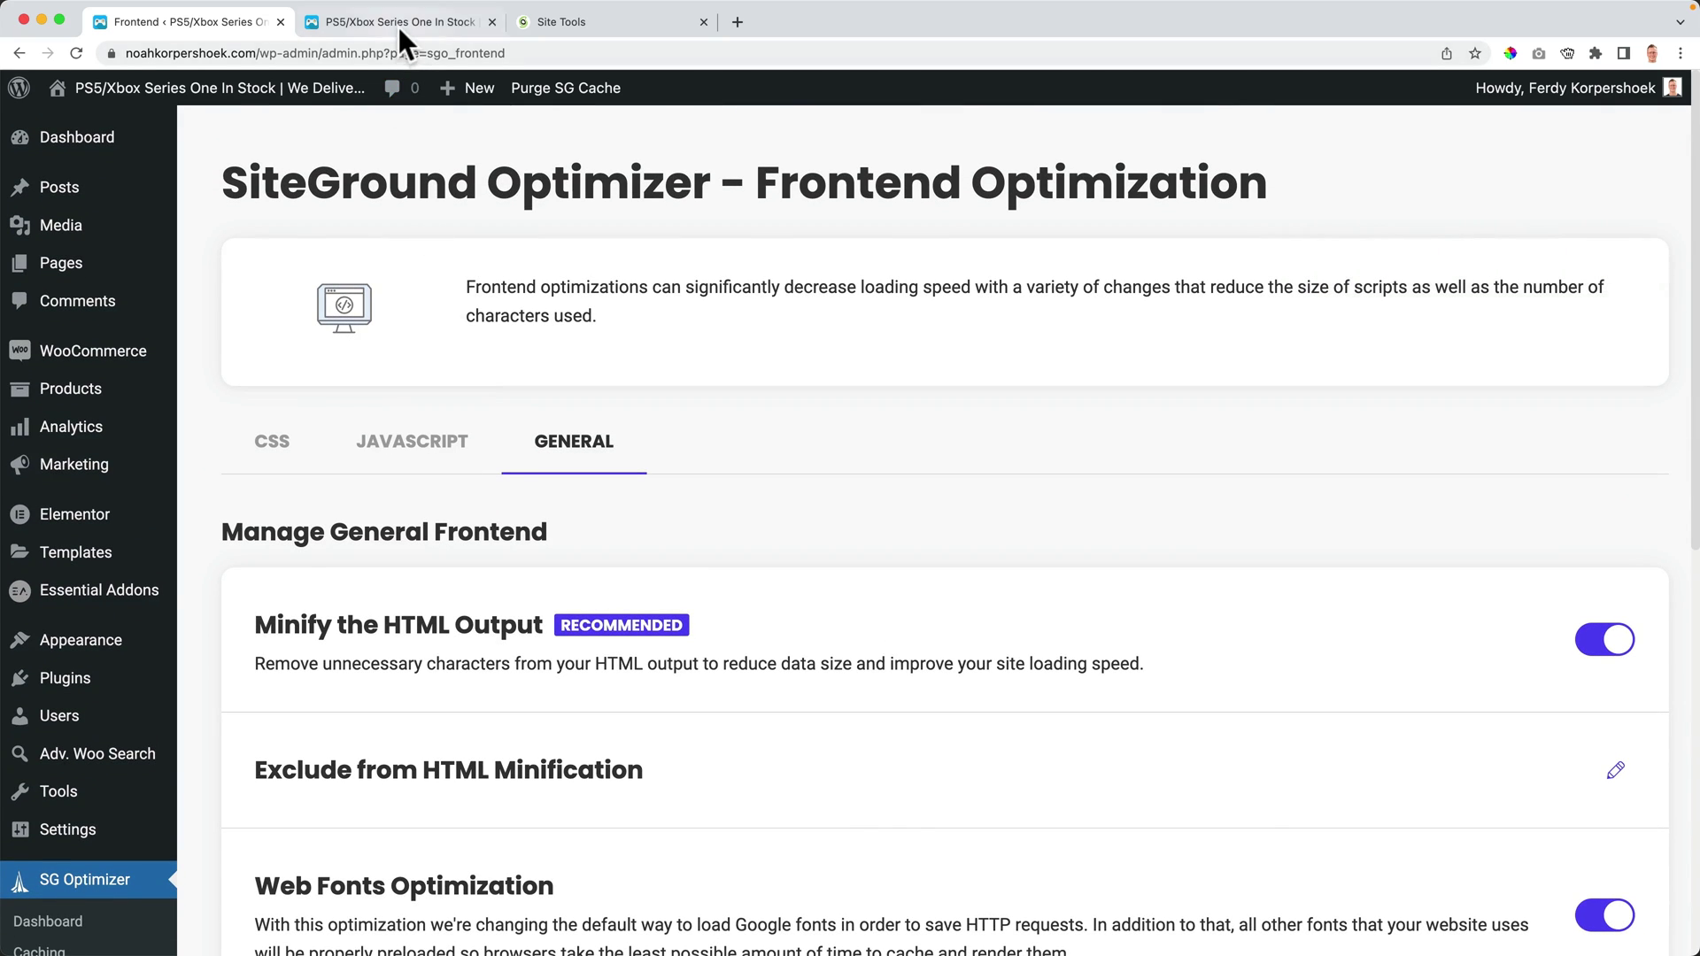
Add the LucidSound headset to the cart, visit checkout, and return to the shop homepage
left_click(396, 23)
left_click(882, 607)
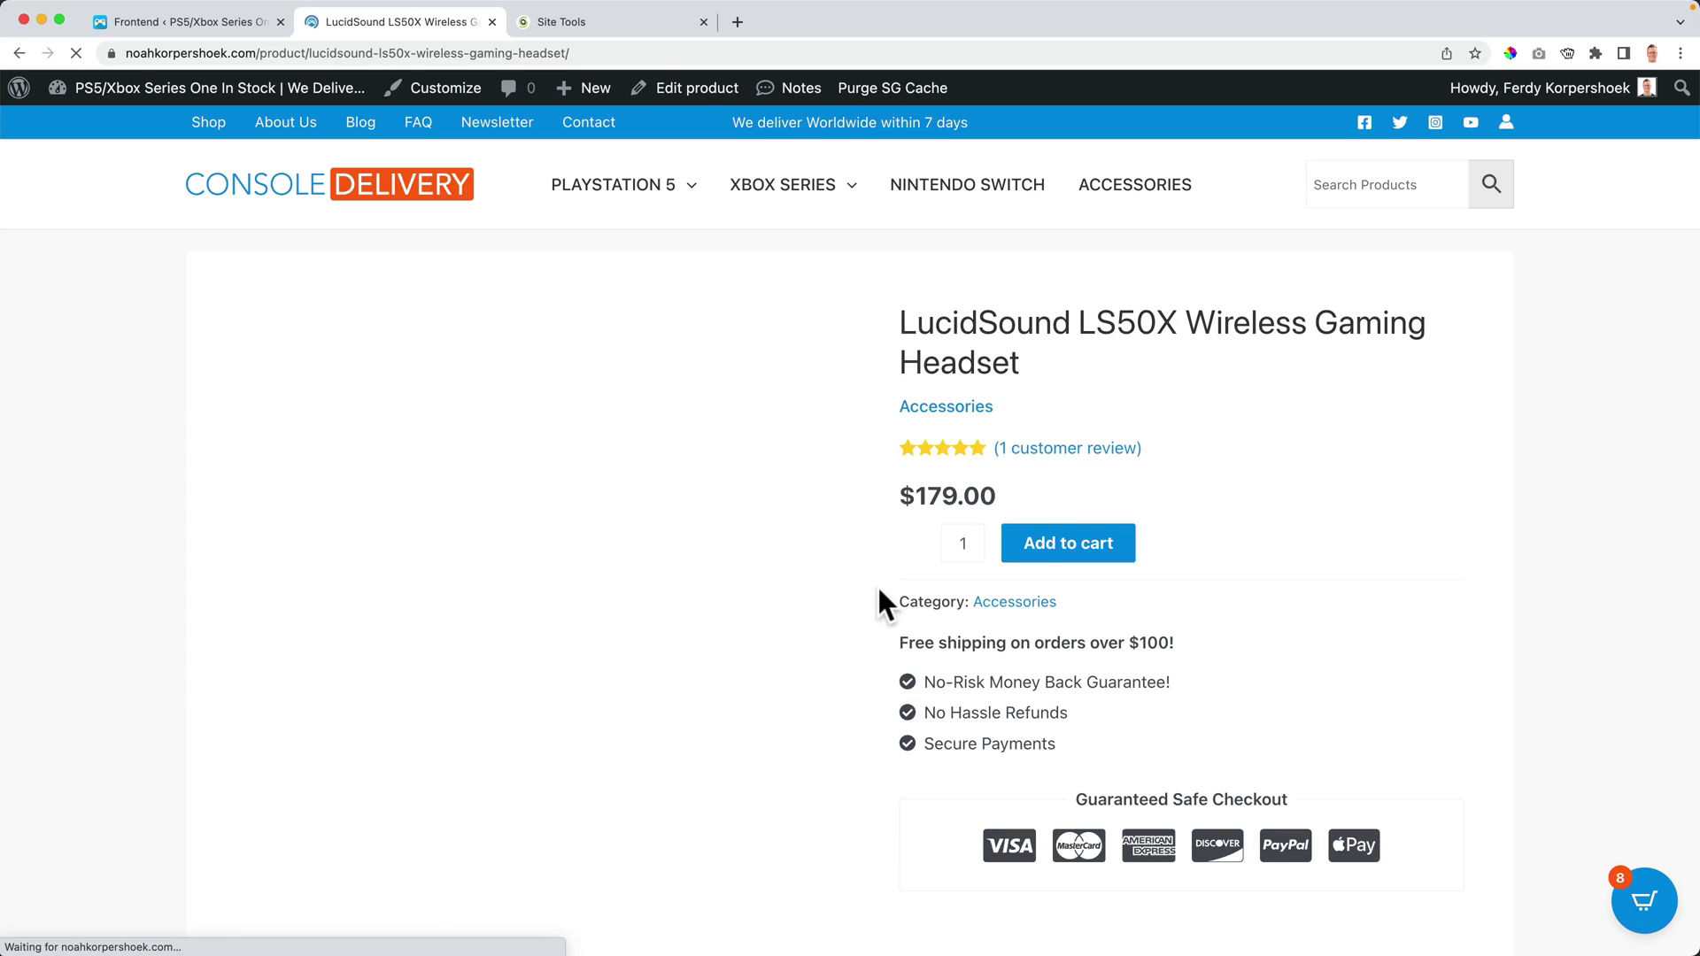
left_click(1091, 553)
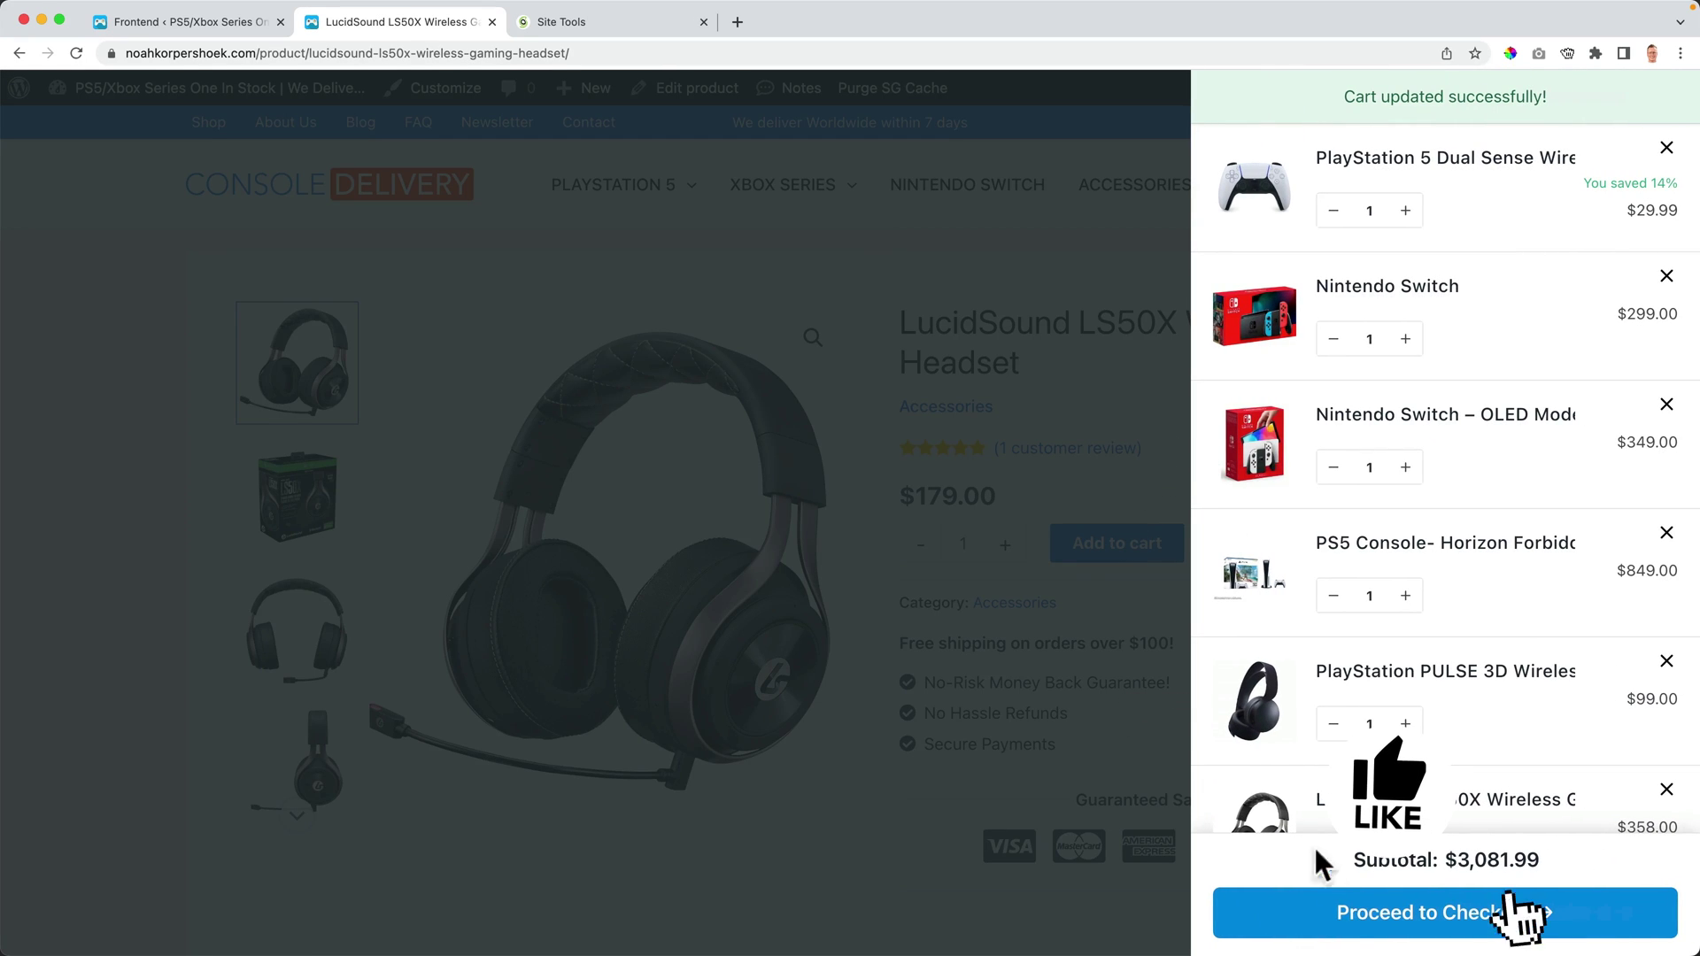
left_click(1350, 914)
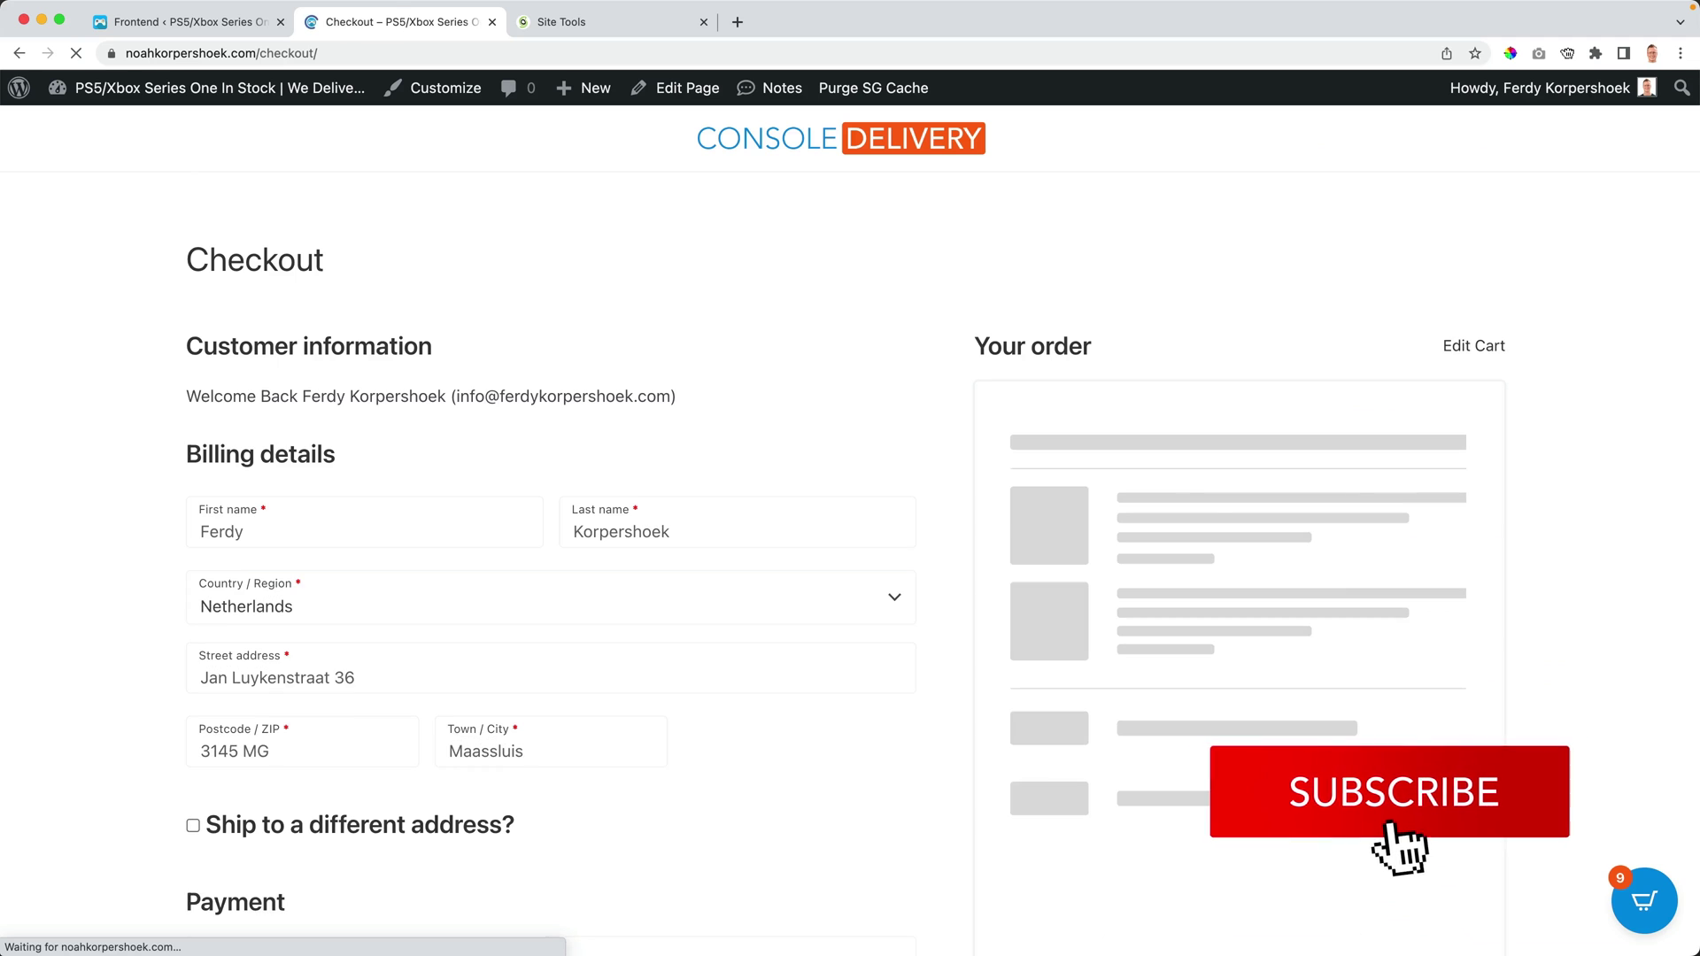
left_click(863, 157)
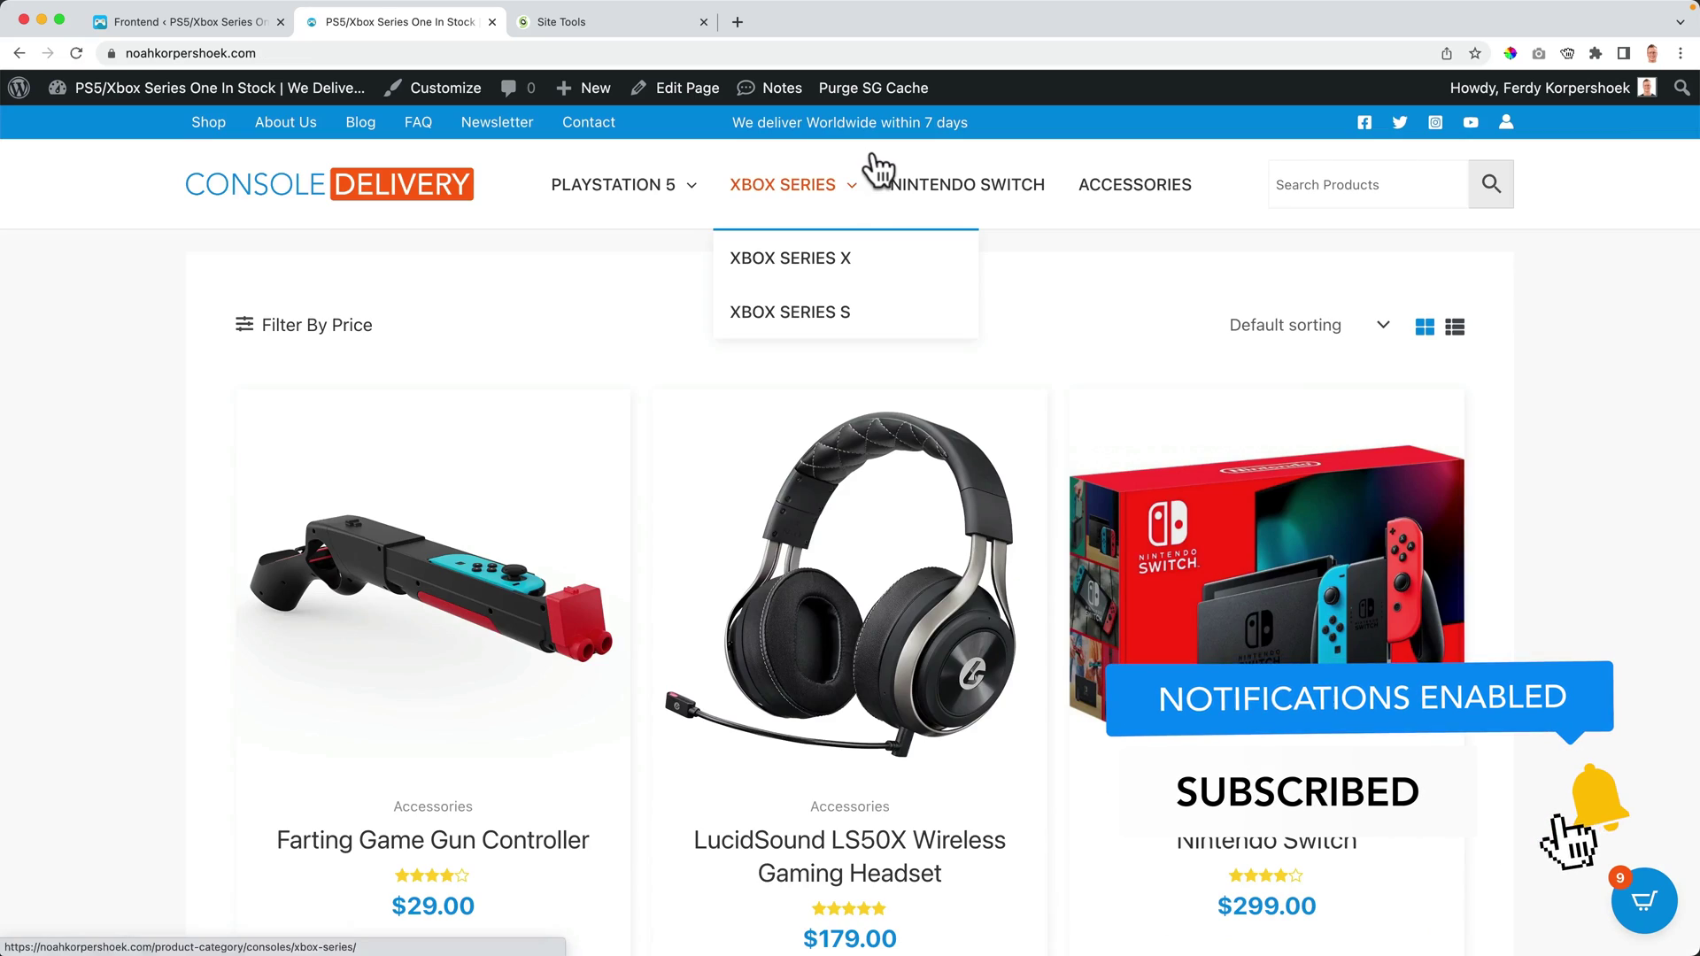
Search the shop, open the Nintendo Switch product, then return to the homepage
scroll(773, 344, "down", 10)
scroll(1252, 232, "up", 10)
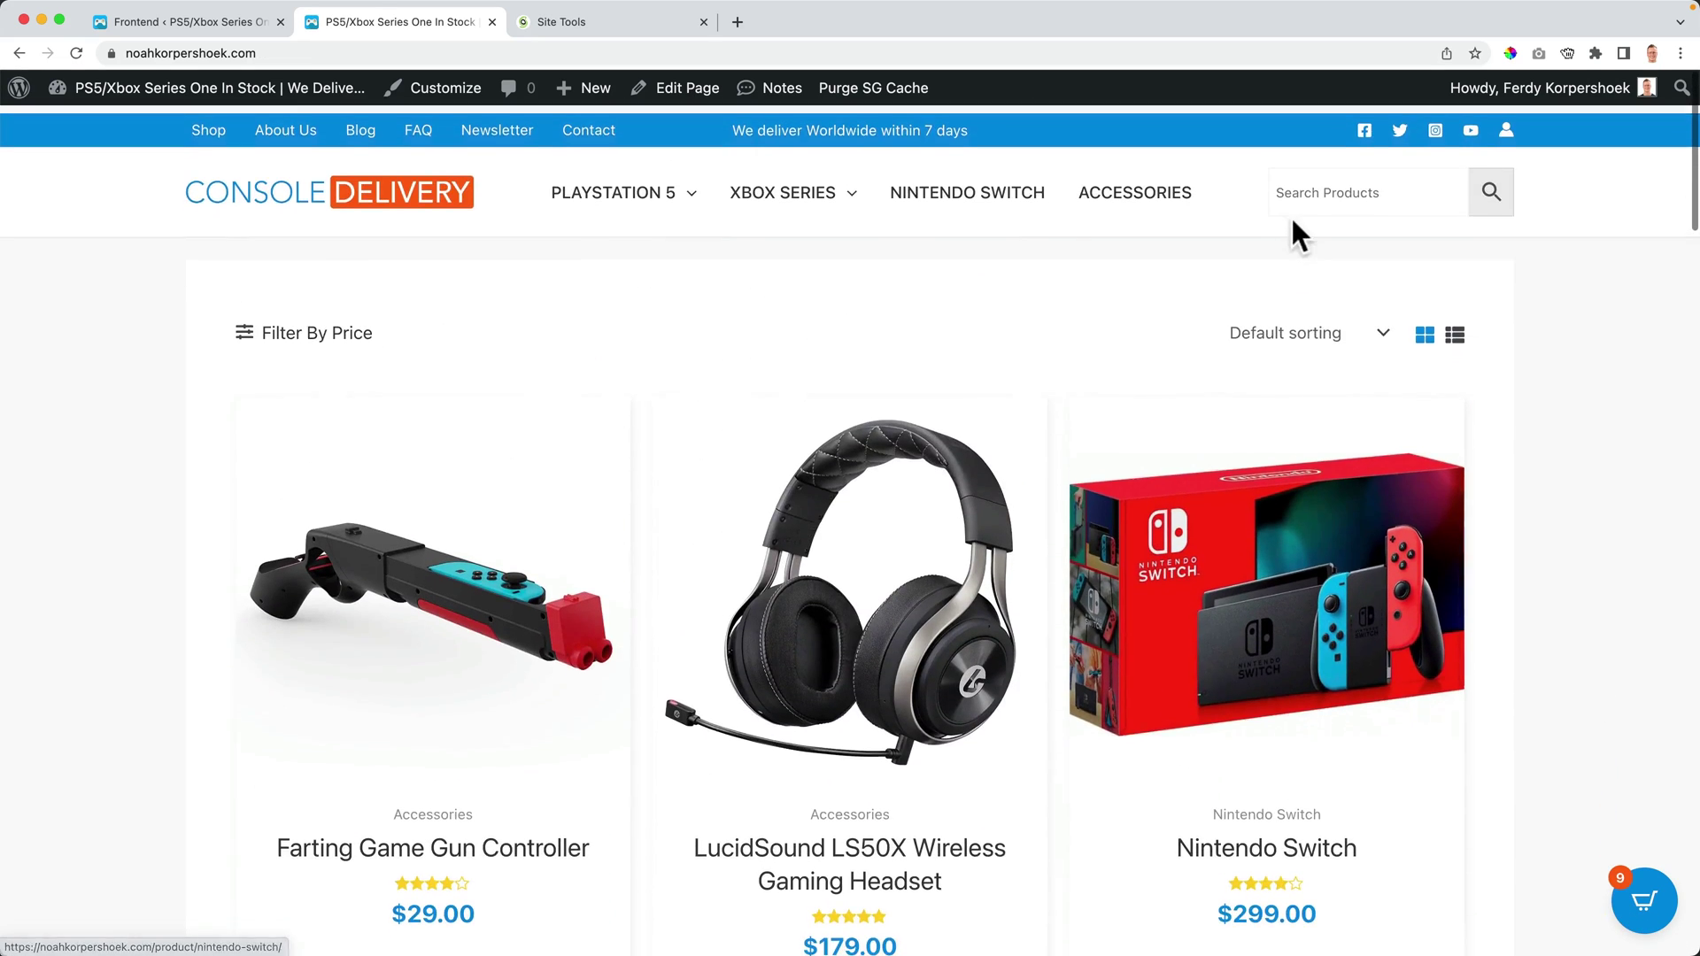
left_click(1326, 188)
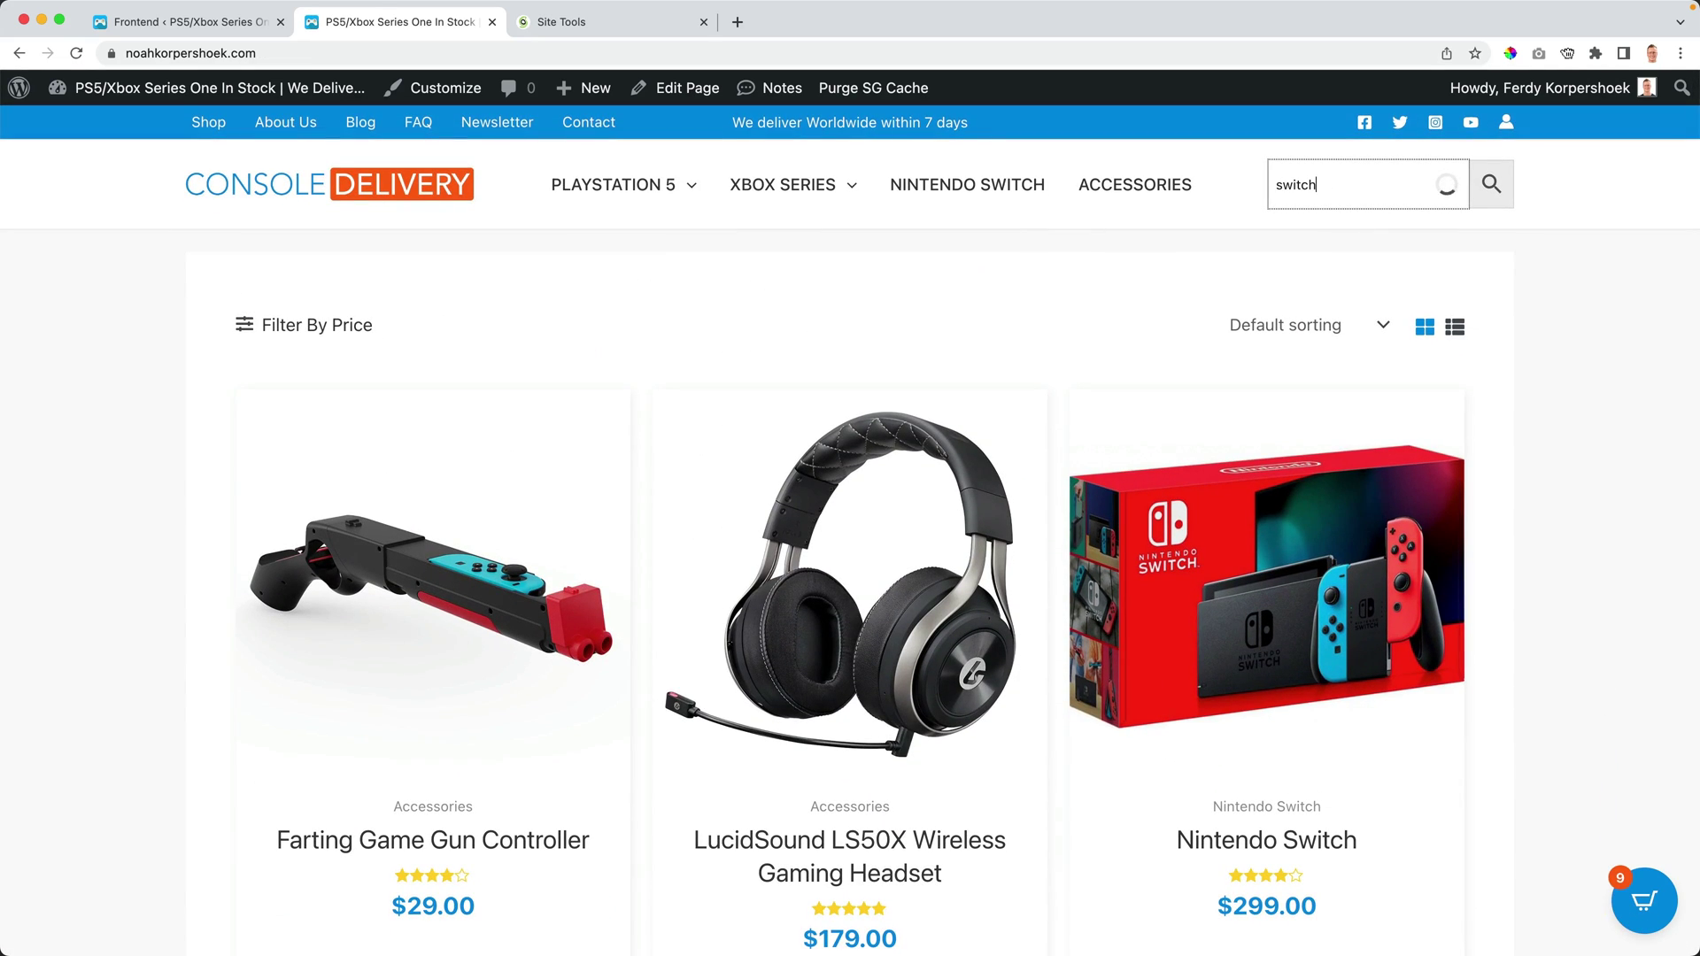
left_click(1368, 257)
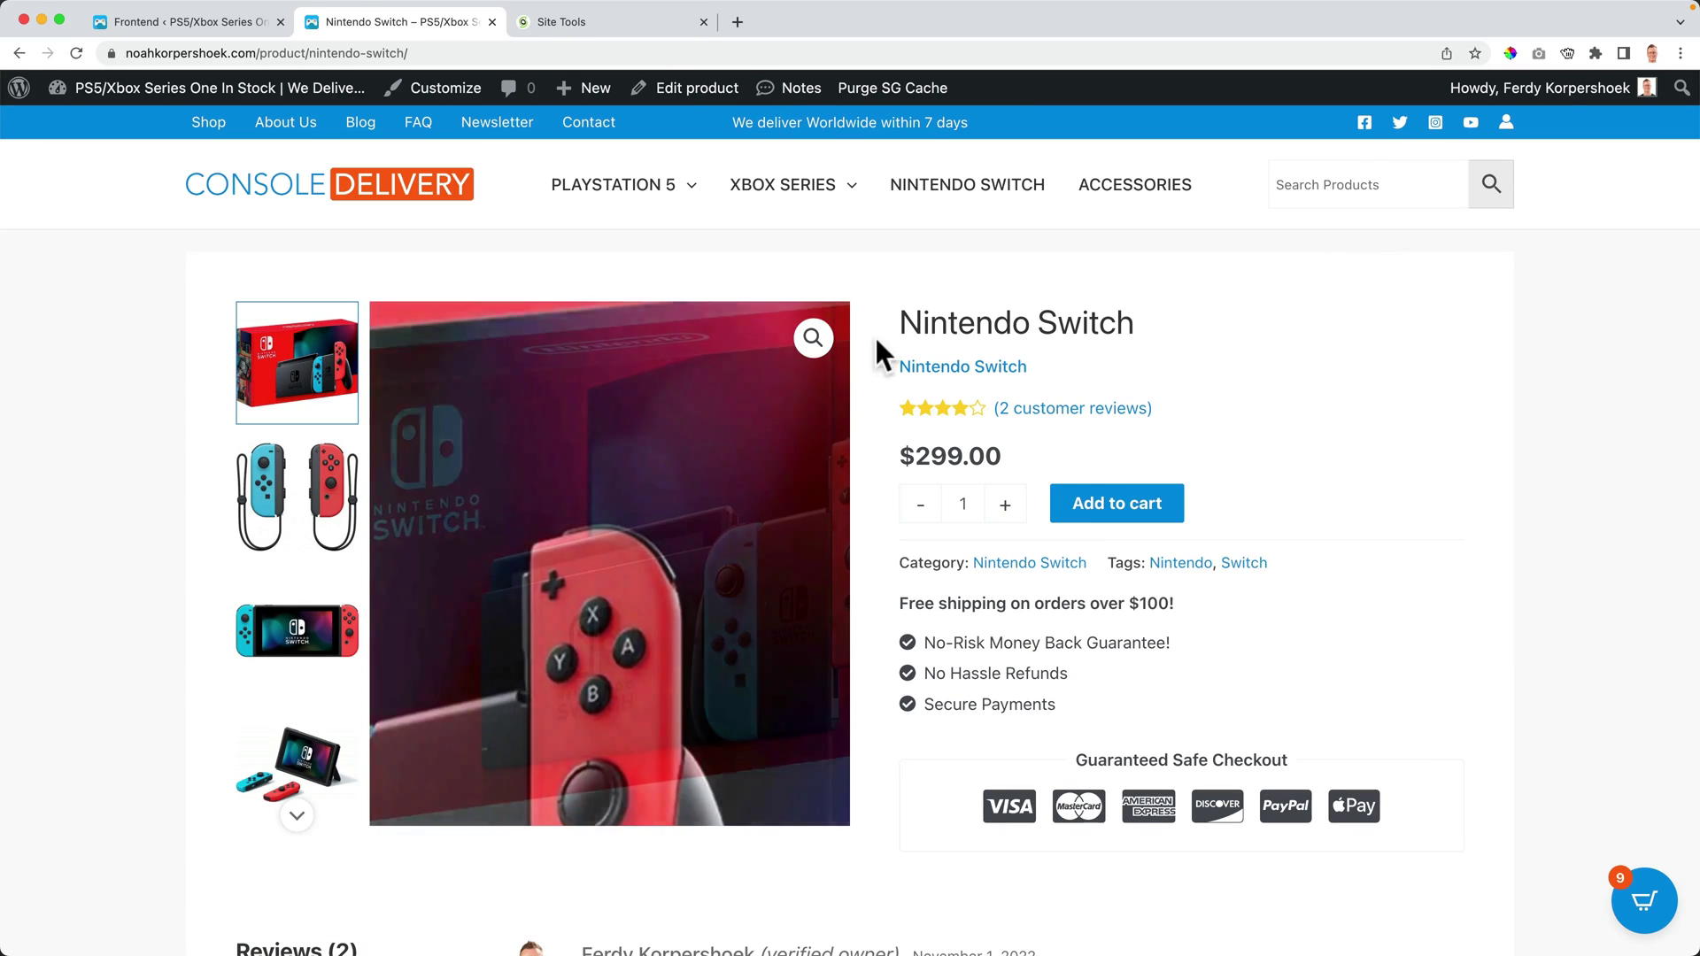
left_click(276, 187)
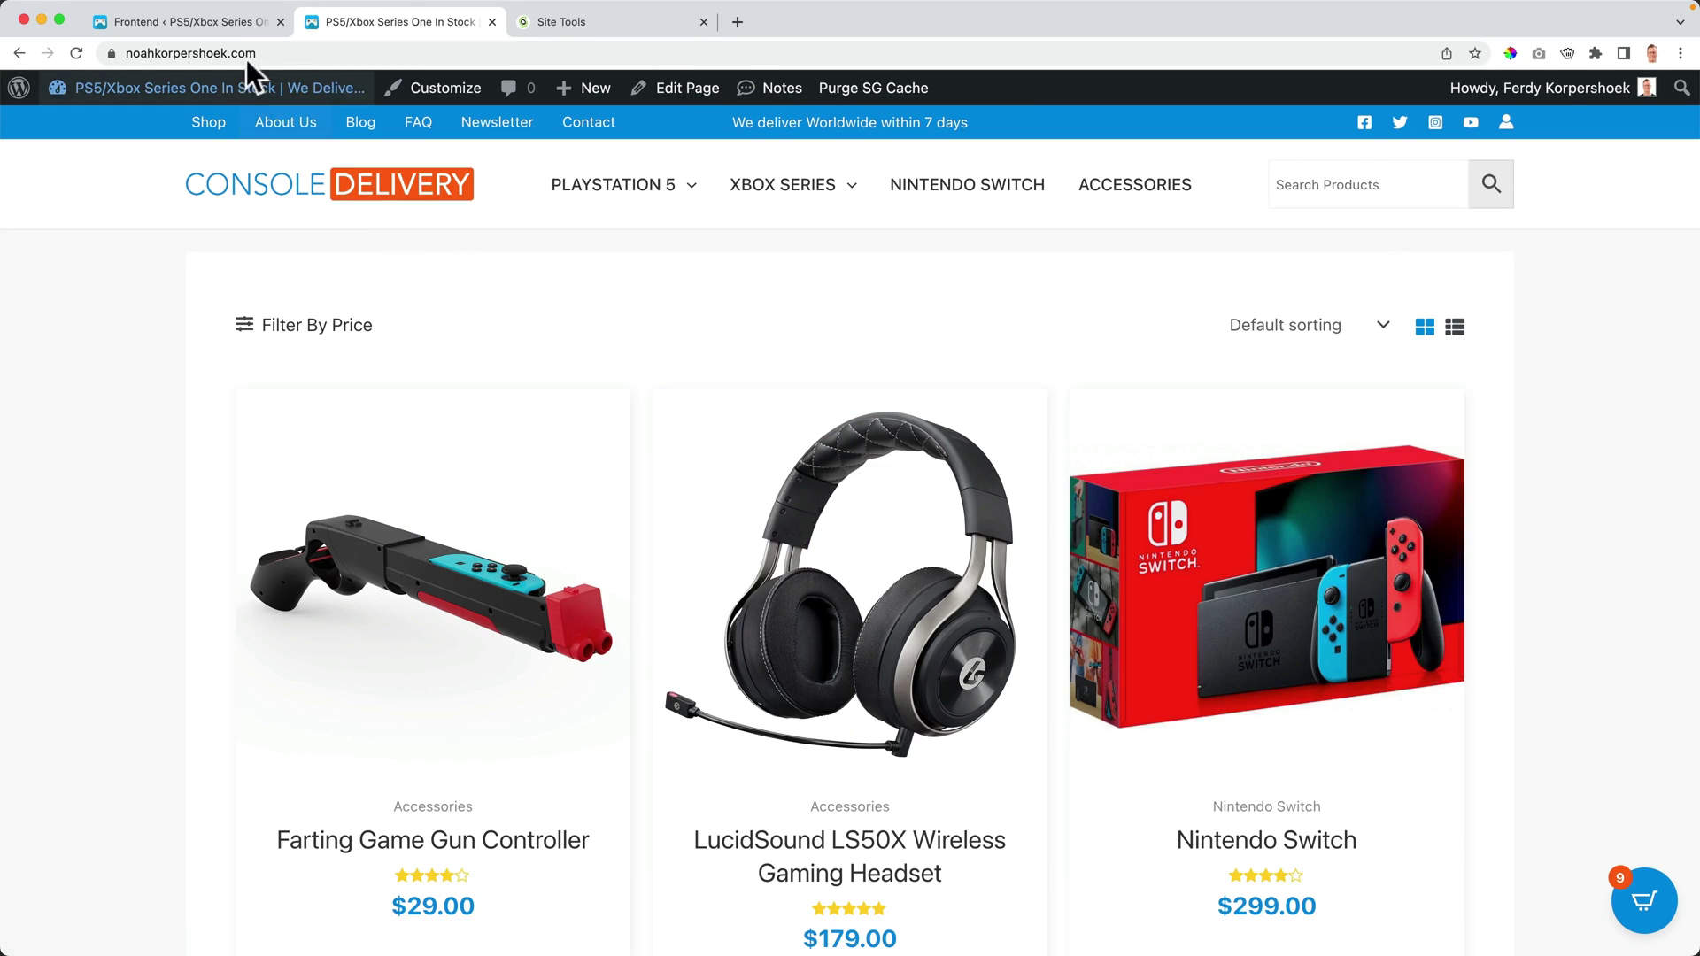
Go to SG Optimizer's Media optimization settings
left_click(227, 17)
scroll(698, 396, "down", 6)
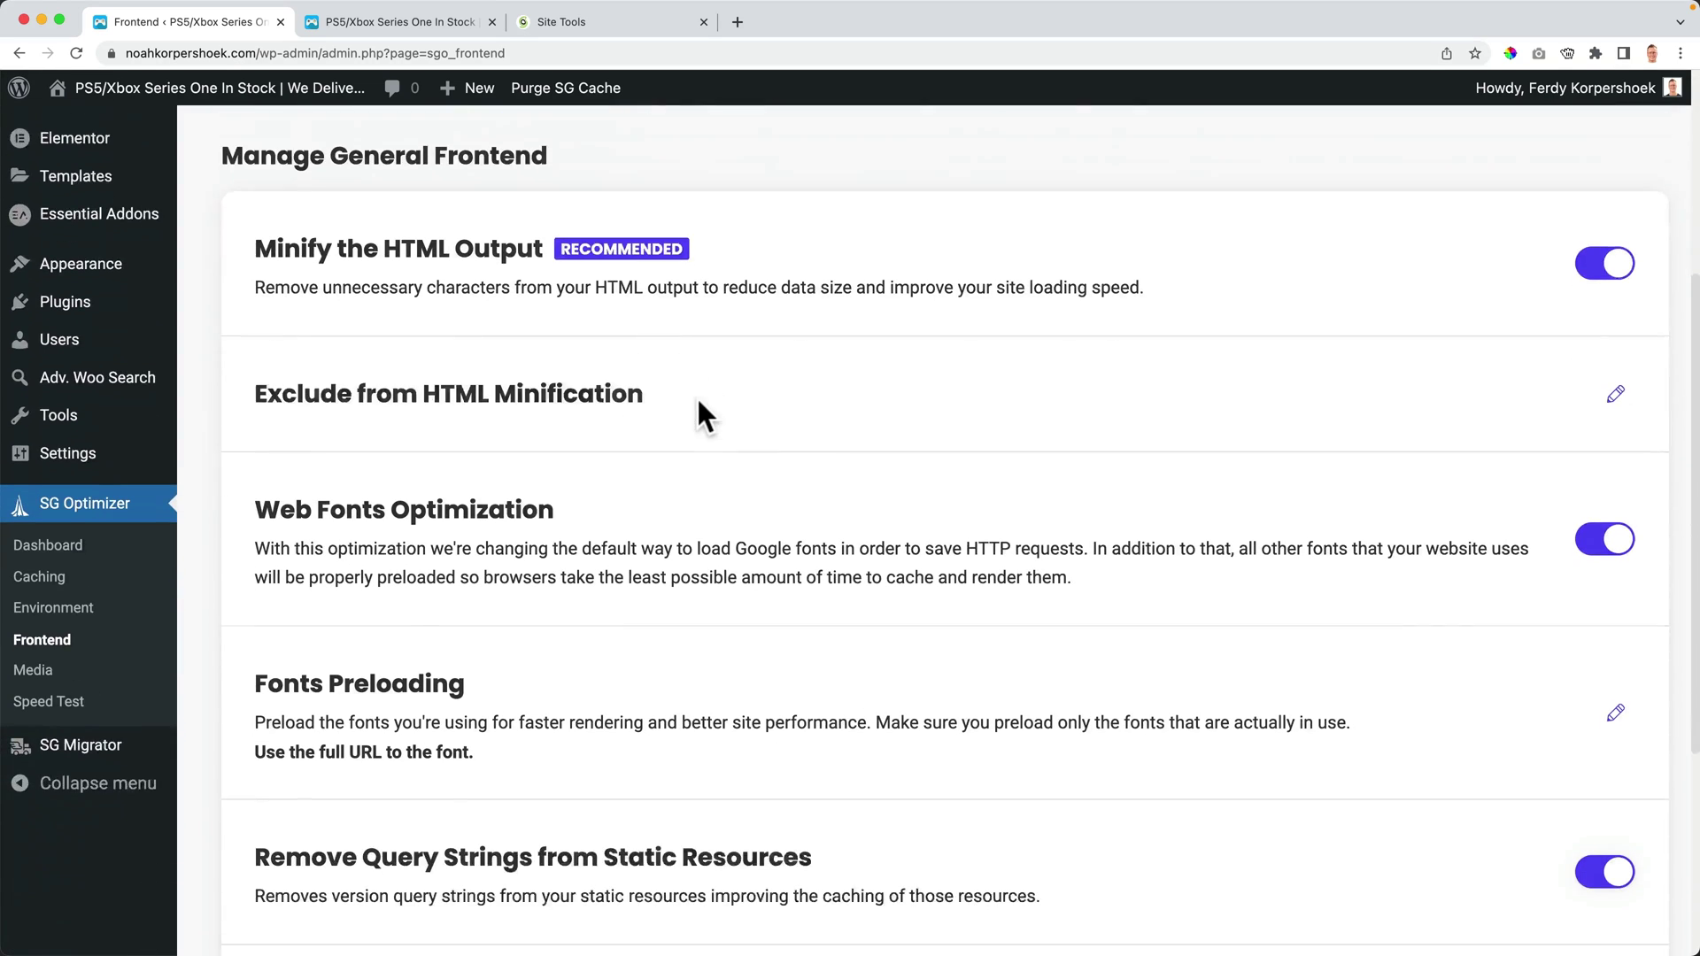
left_click(40, 522)
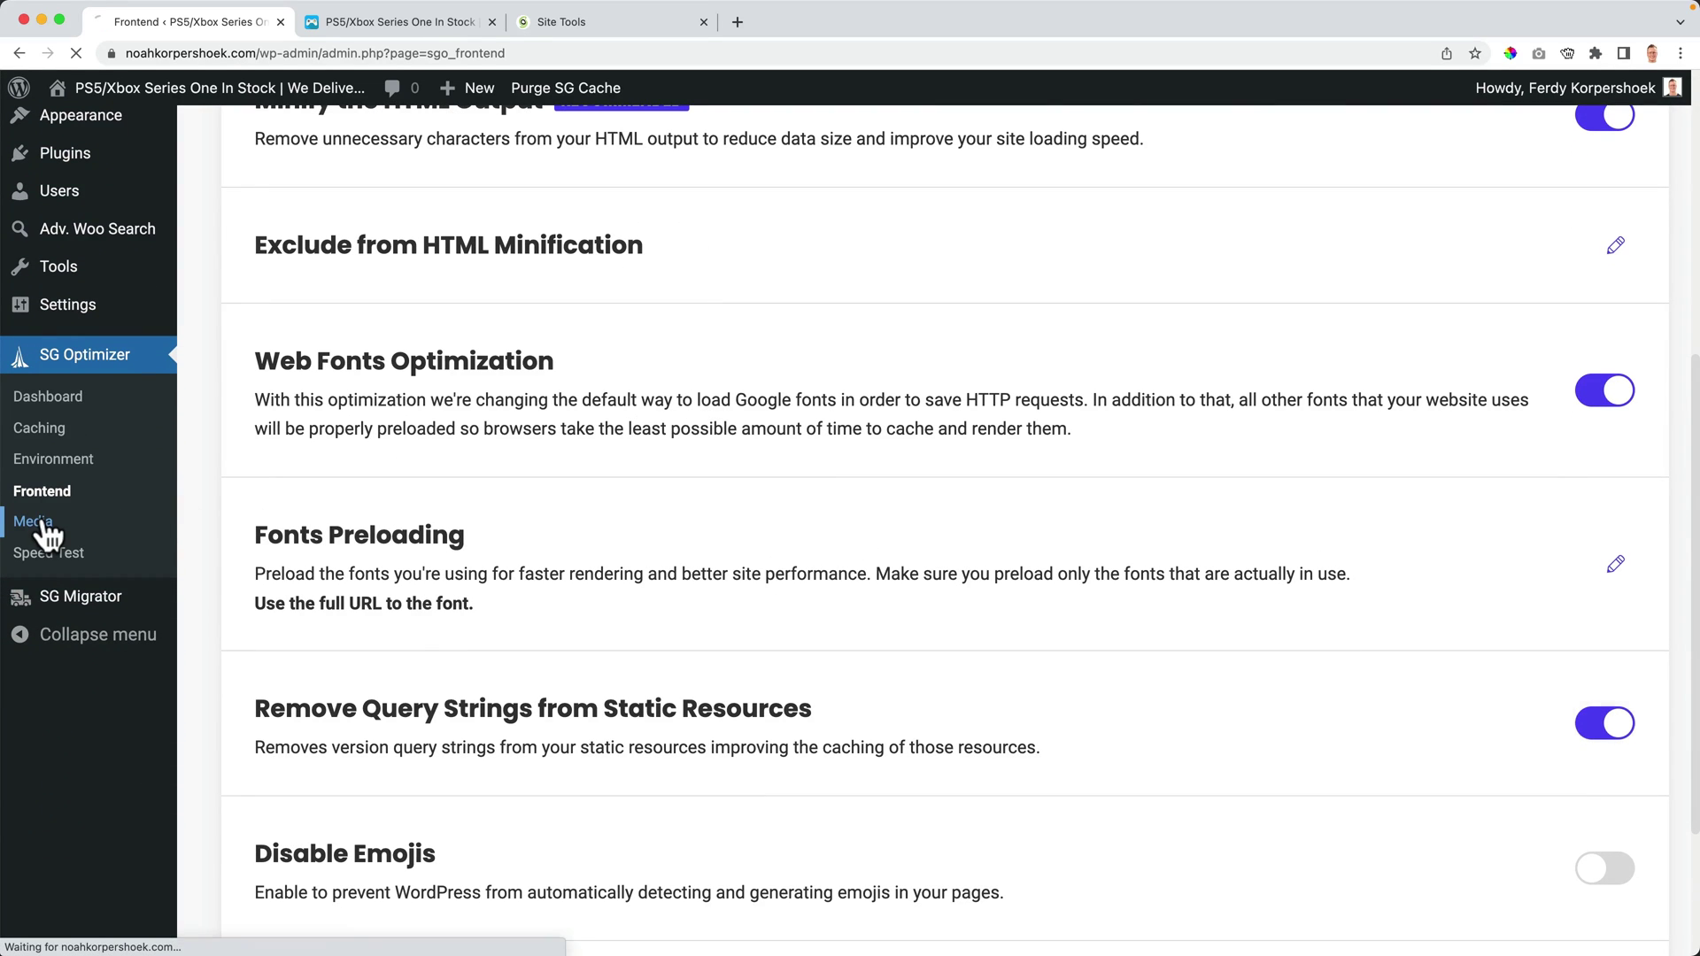
scroll(785, 440, "down", 3)
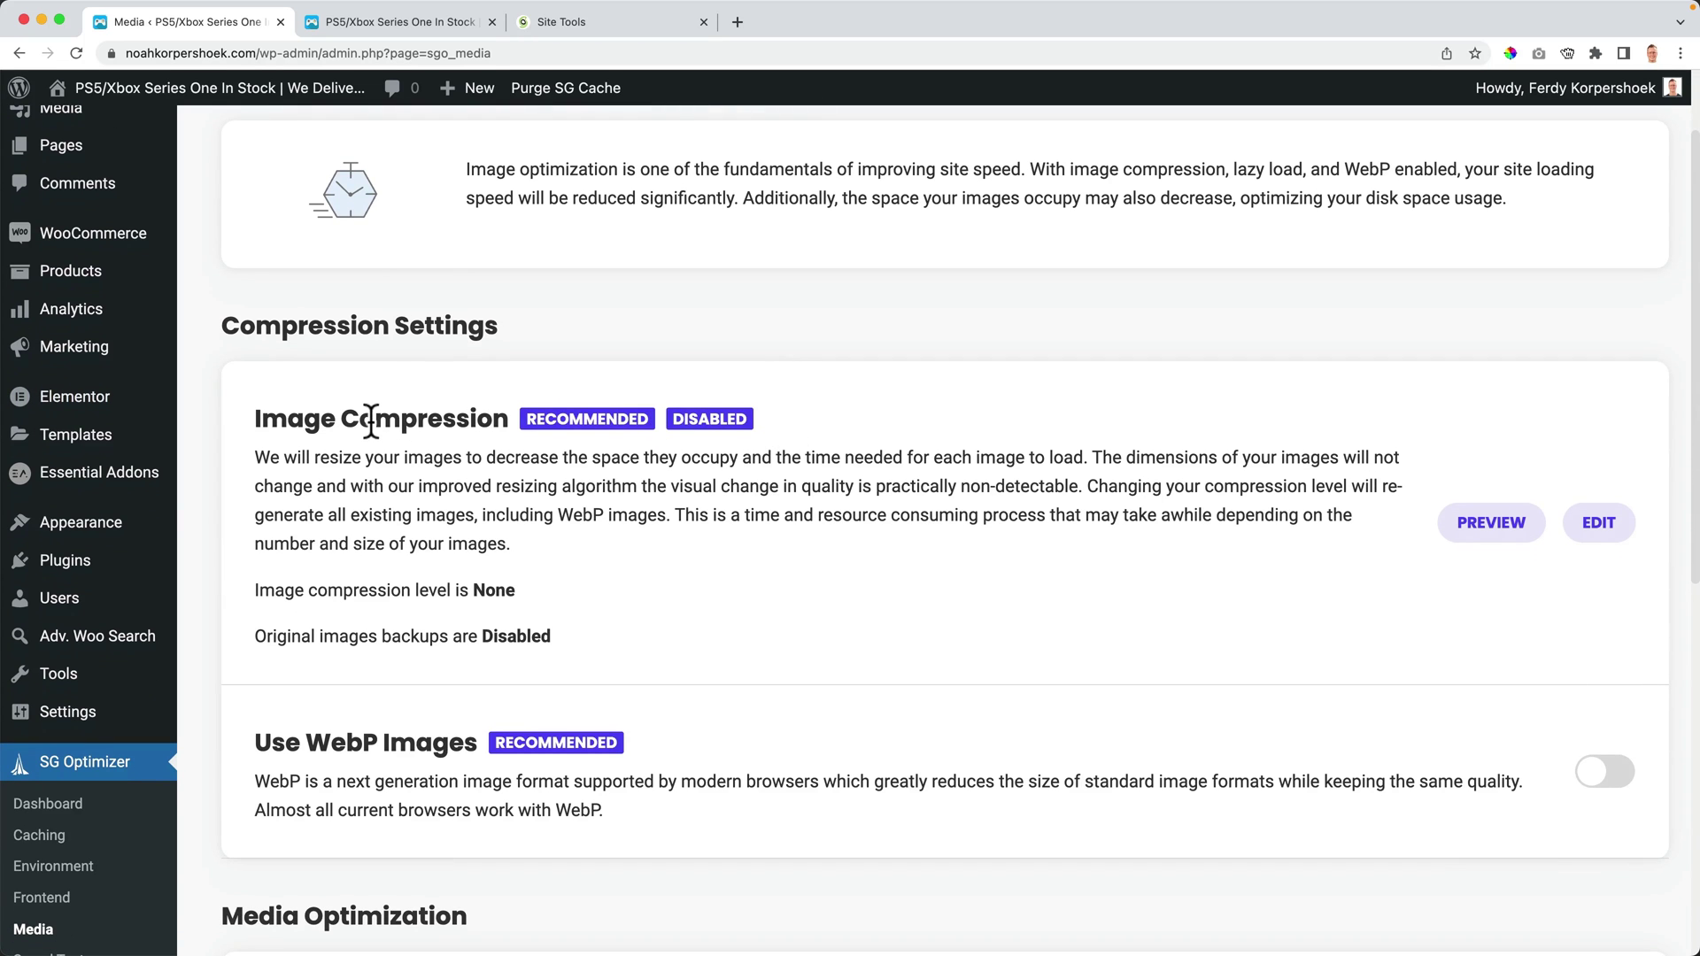
scroll(425, 412, "down", 4)
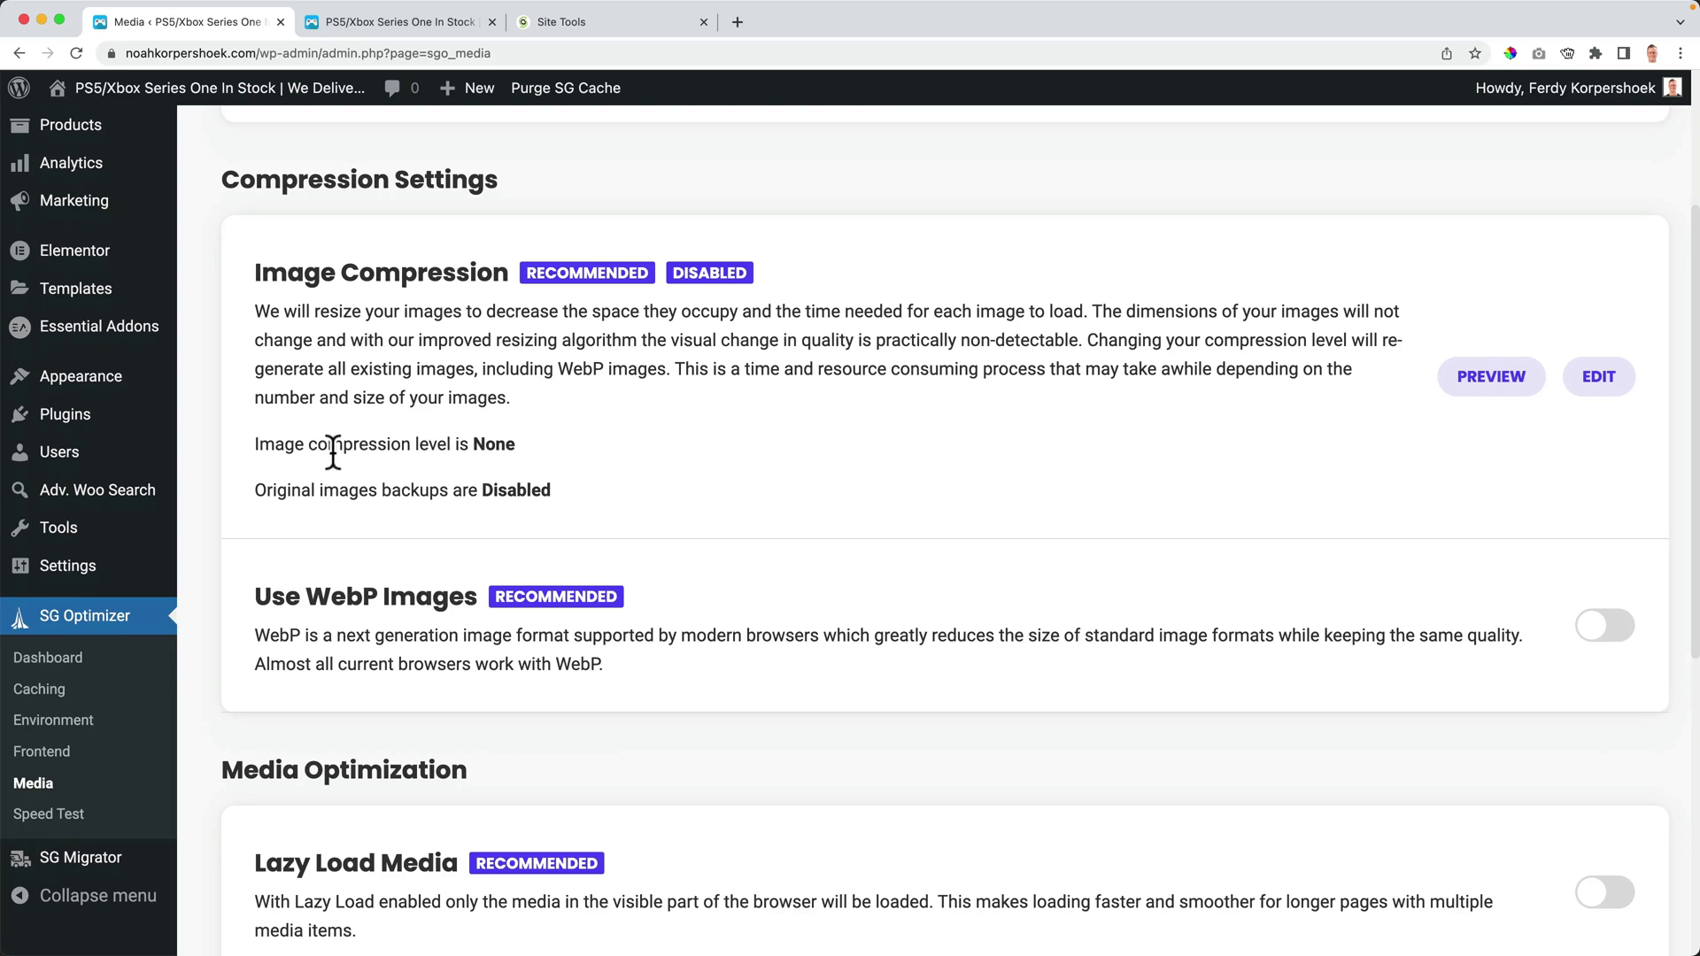
left_click_drag(330, 446, 567, 465)
left_click(567, 453)
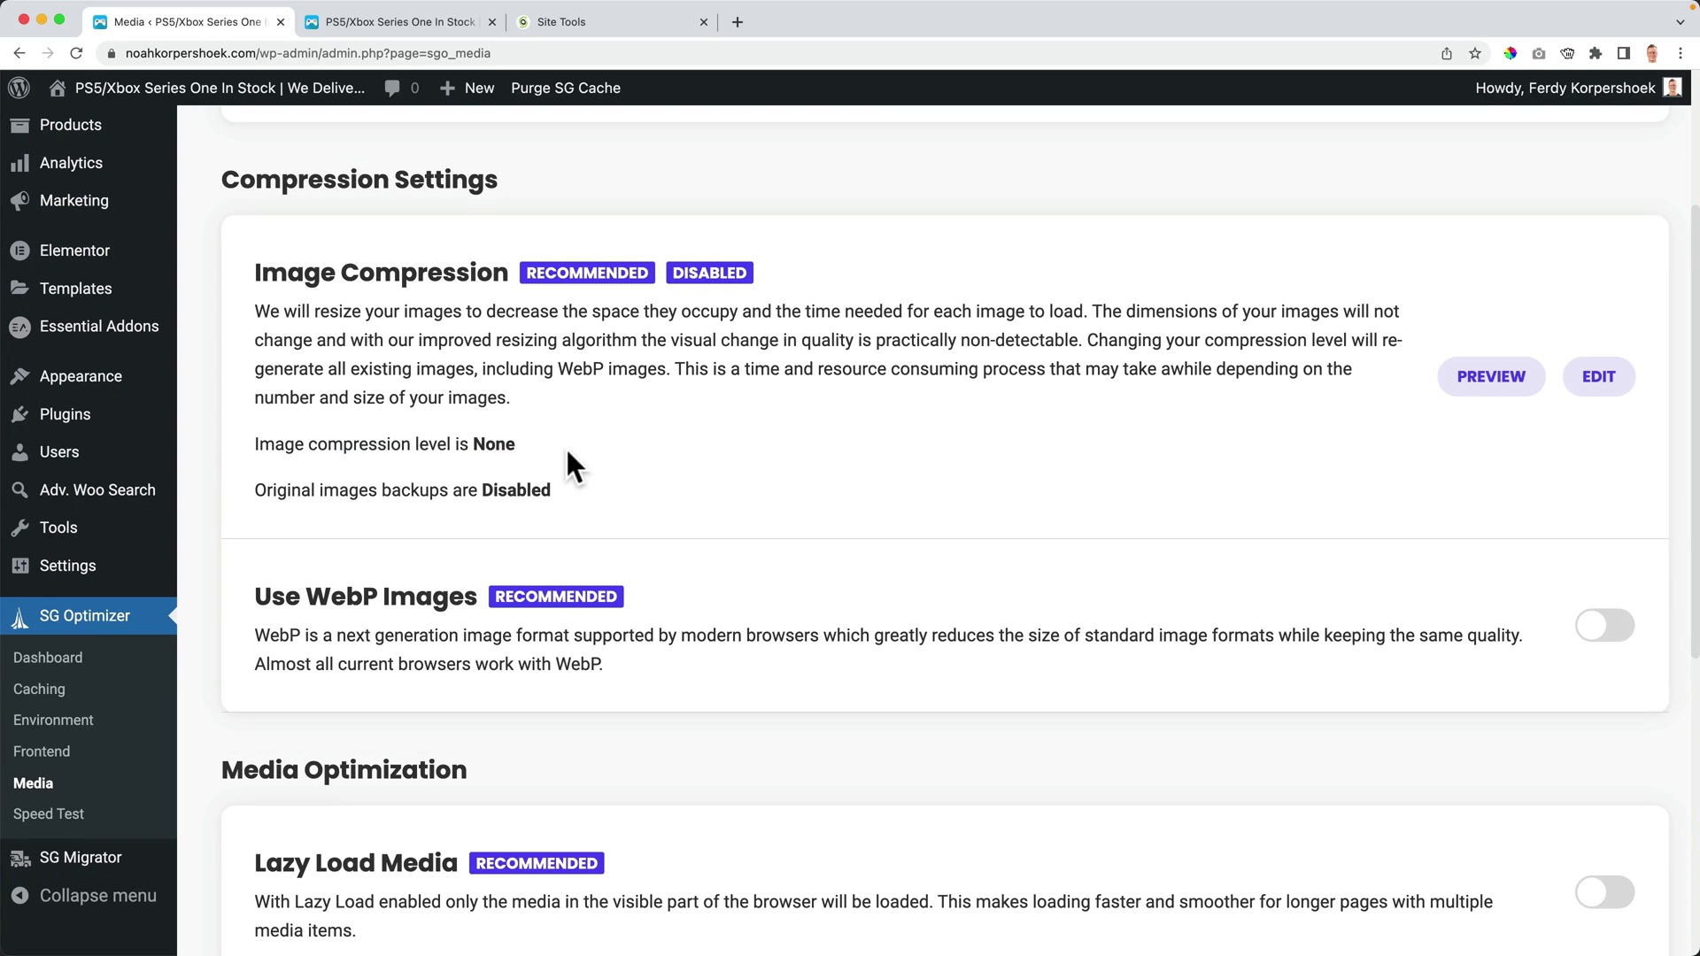
Set Image Compression to Medium (60%) with original backups and existing-image compression, and confirm
left_click(1599, 376)
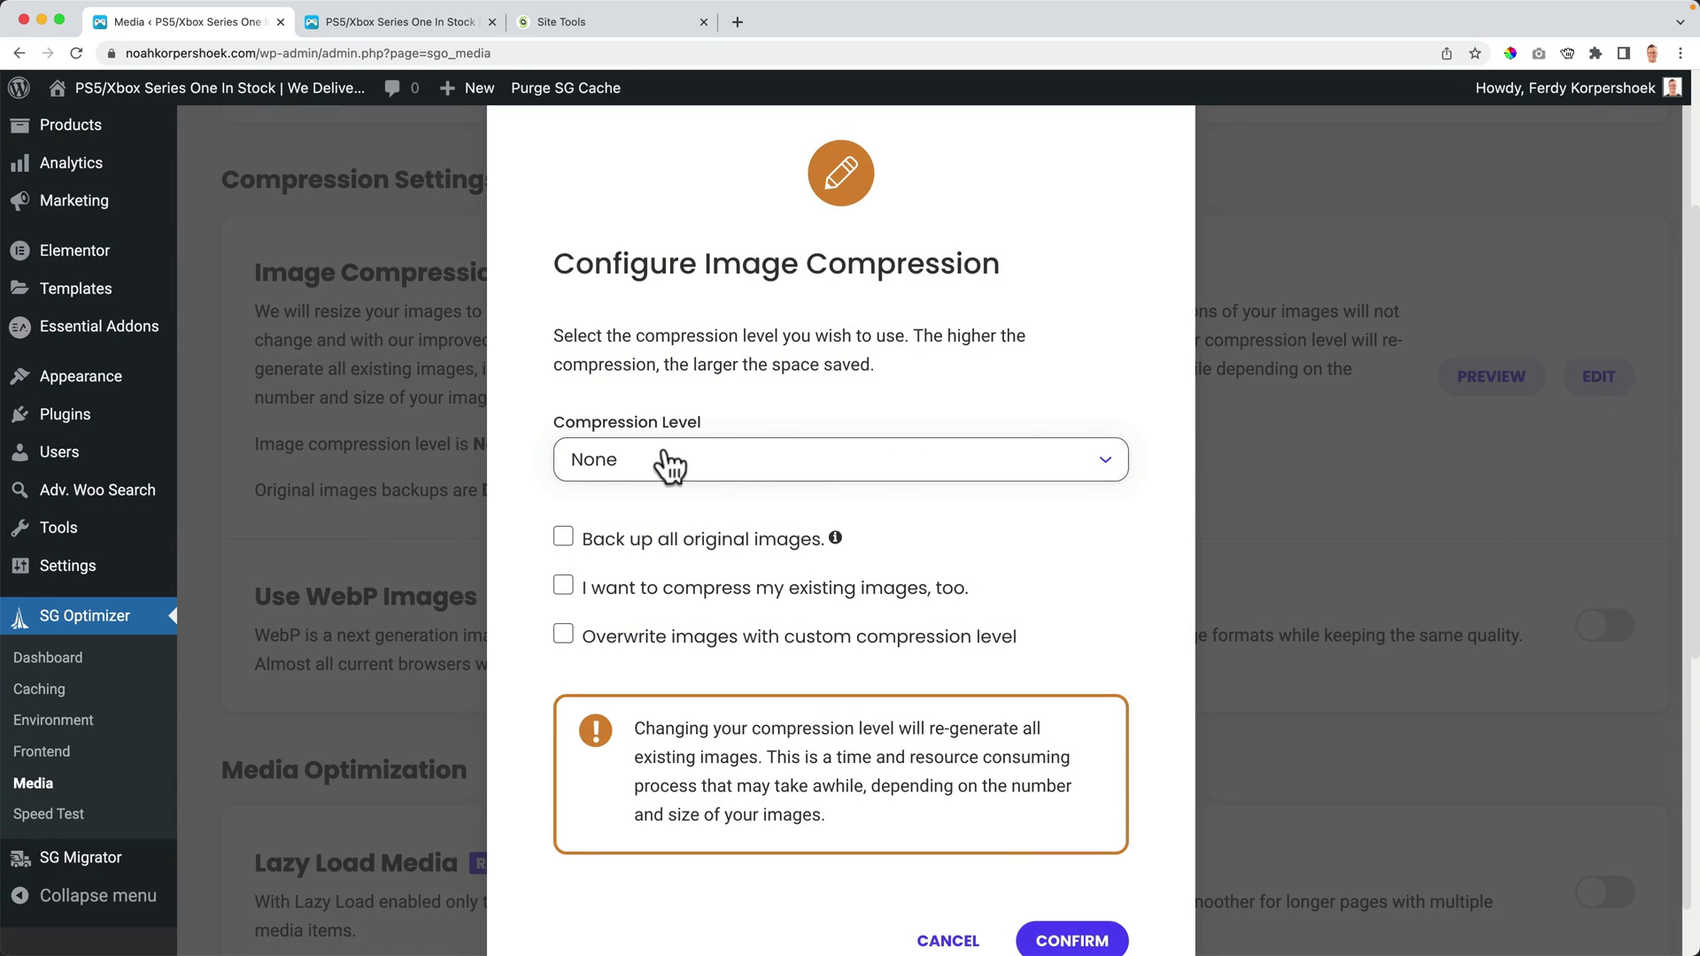
left_click(705, 463)
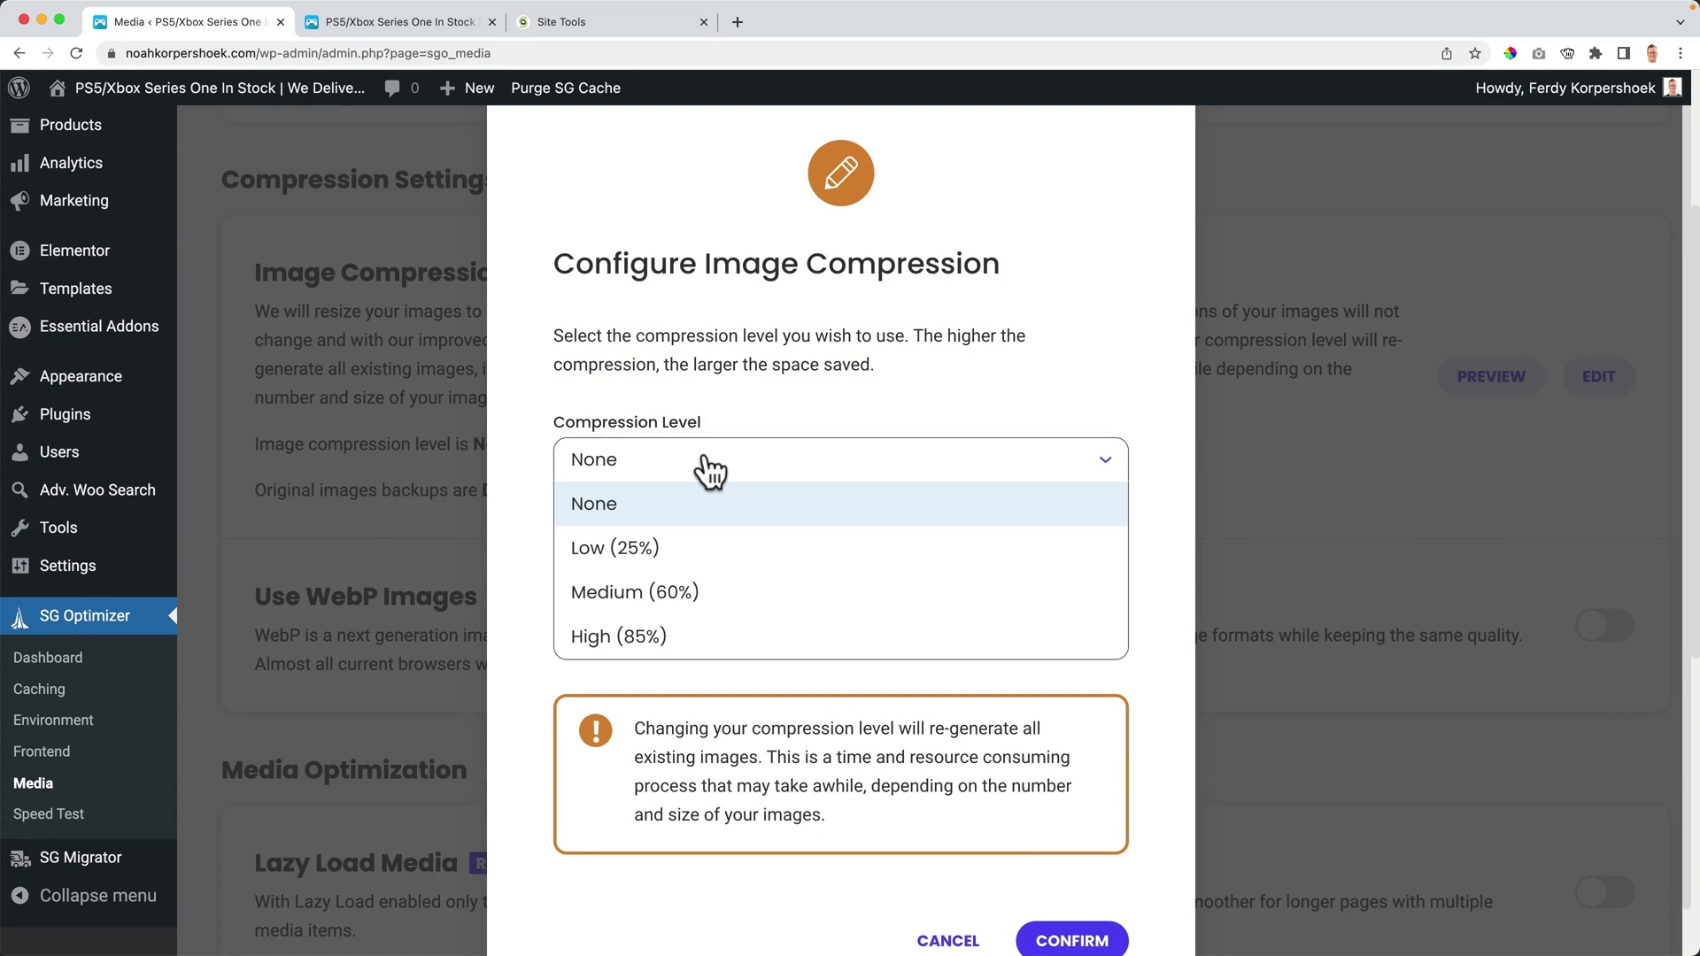
left_click(634, 595)
left_click(610, 547)
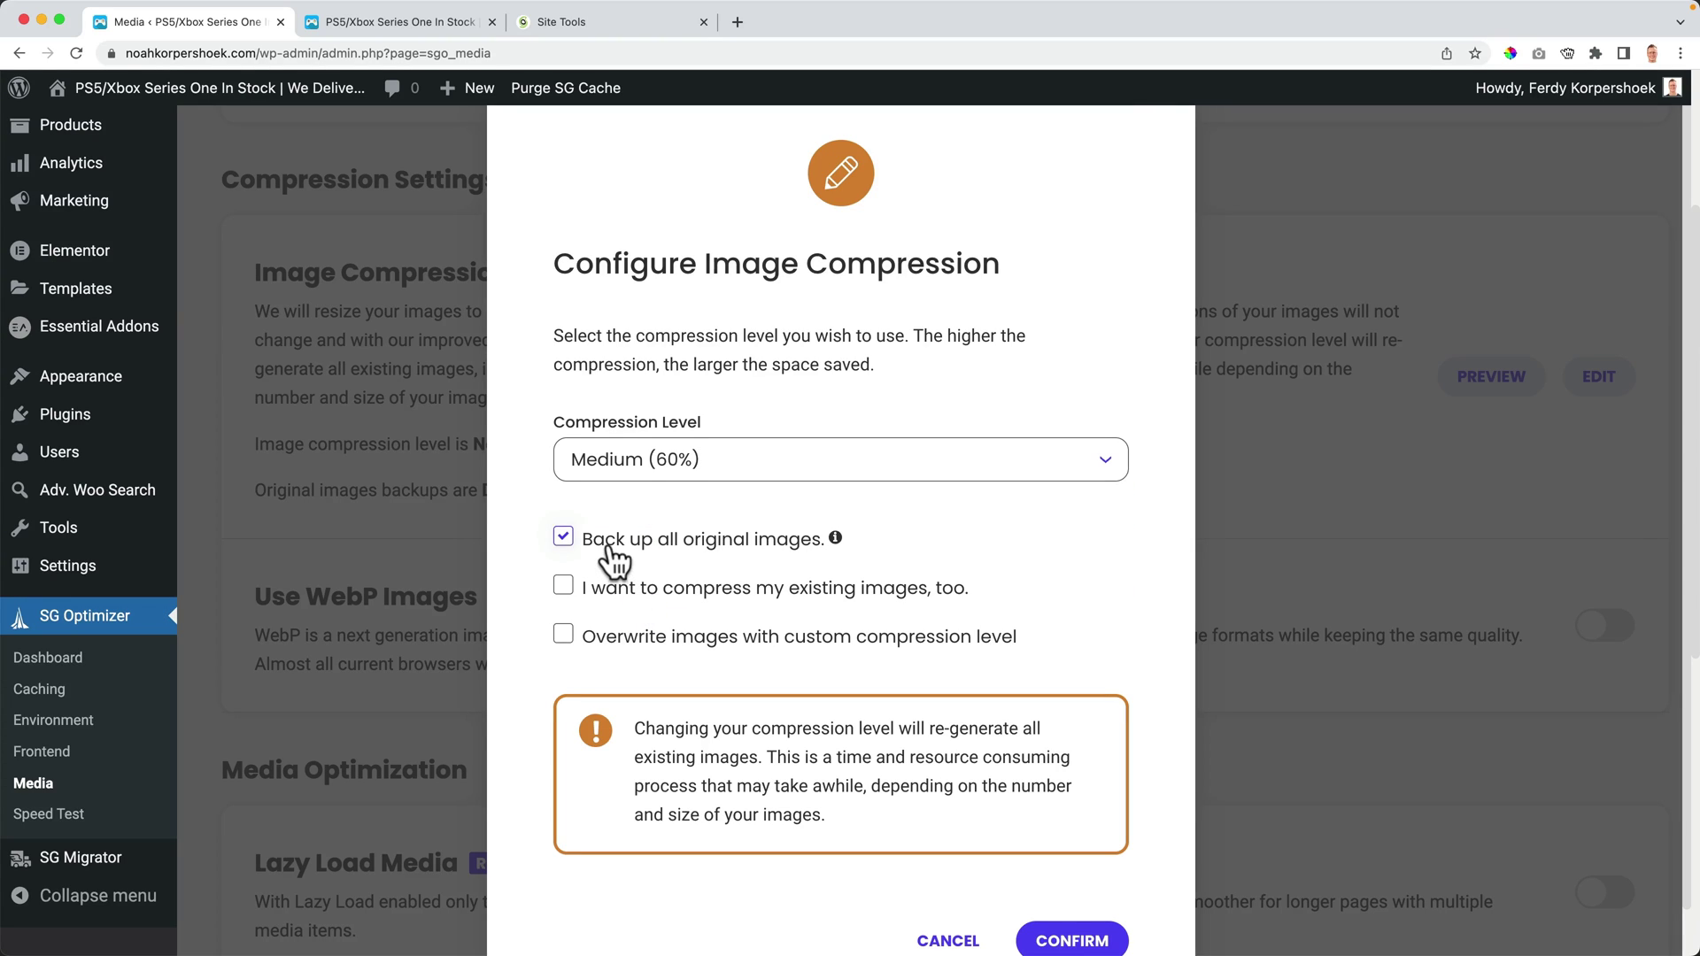
left_click(563, 588)
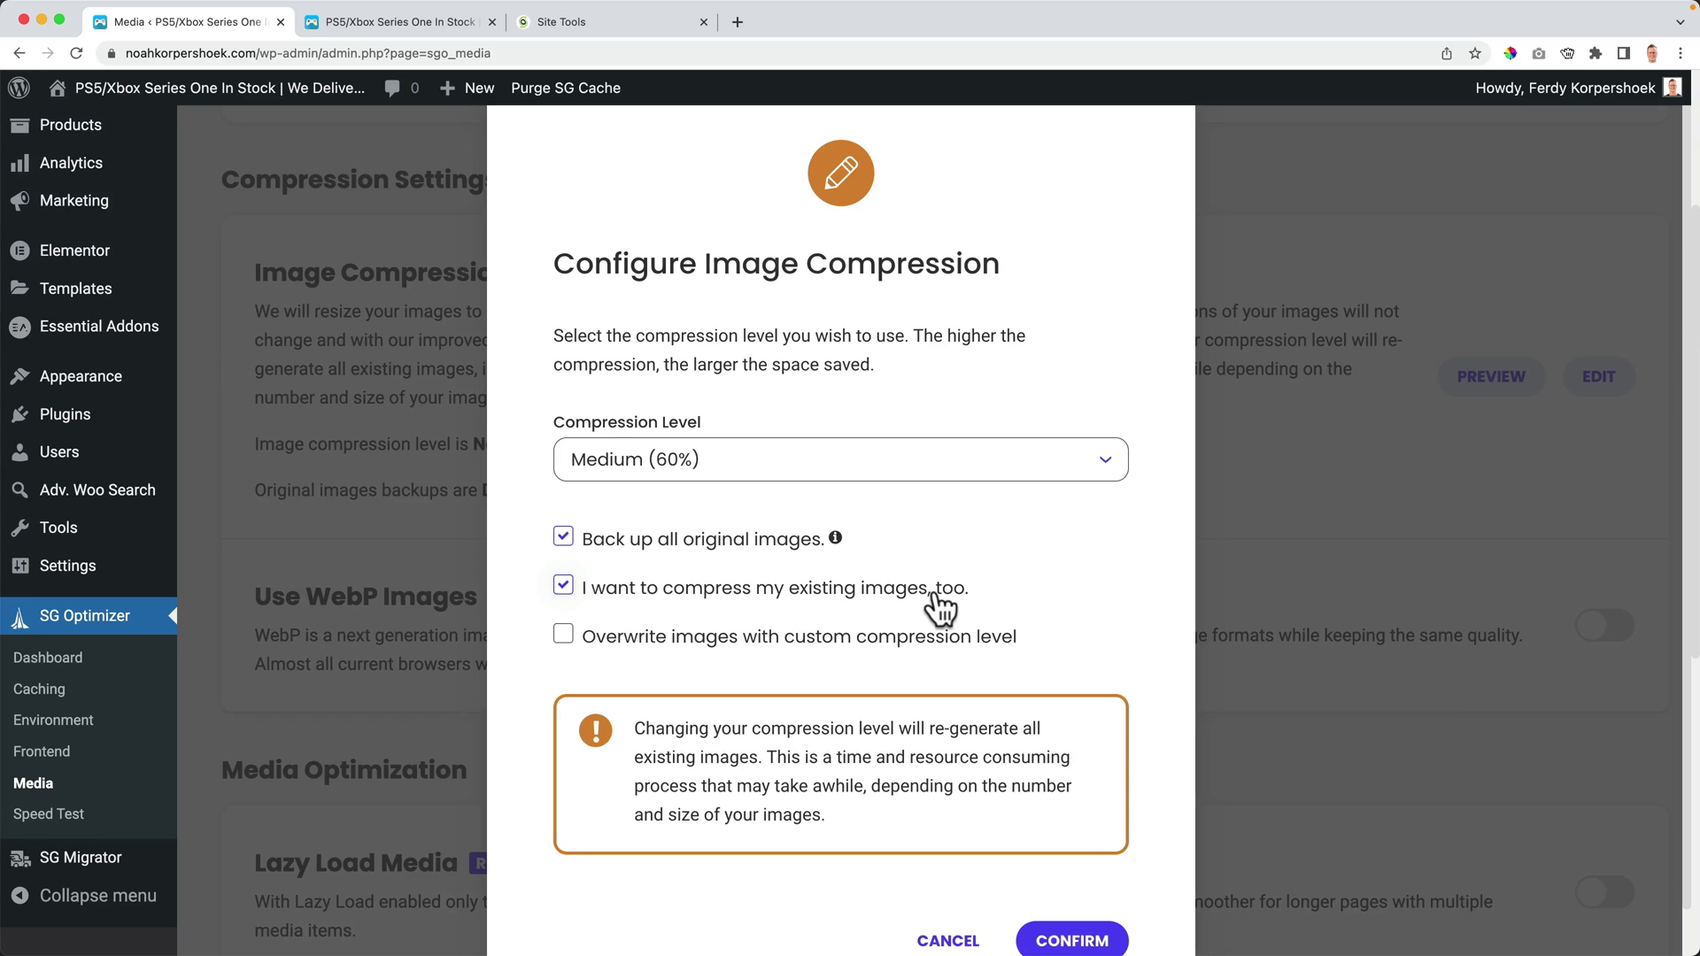
scroll(1031, 567, "down", 1)
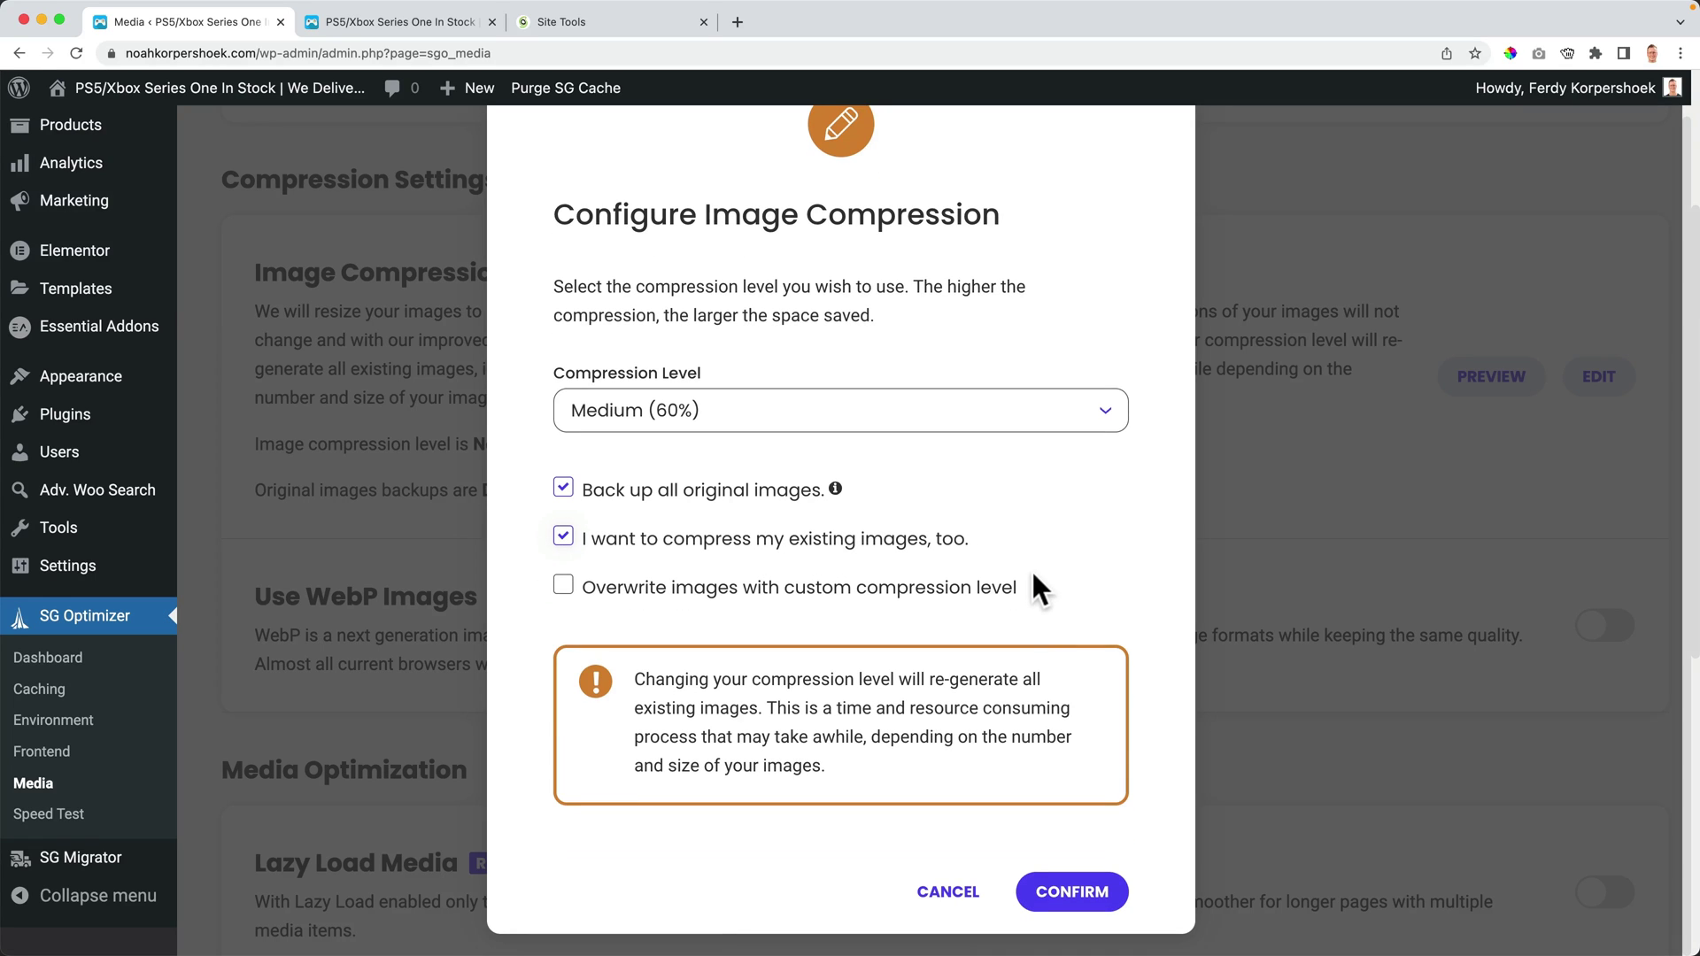
left_click(1086, 892)
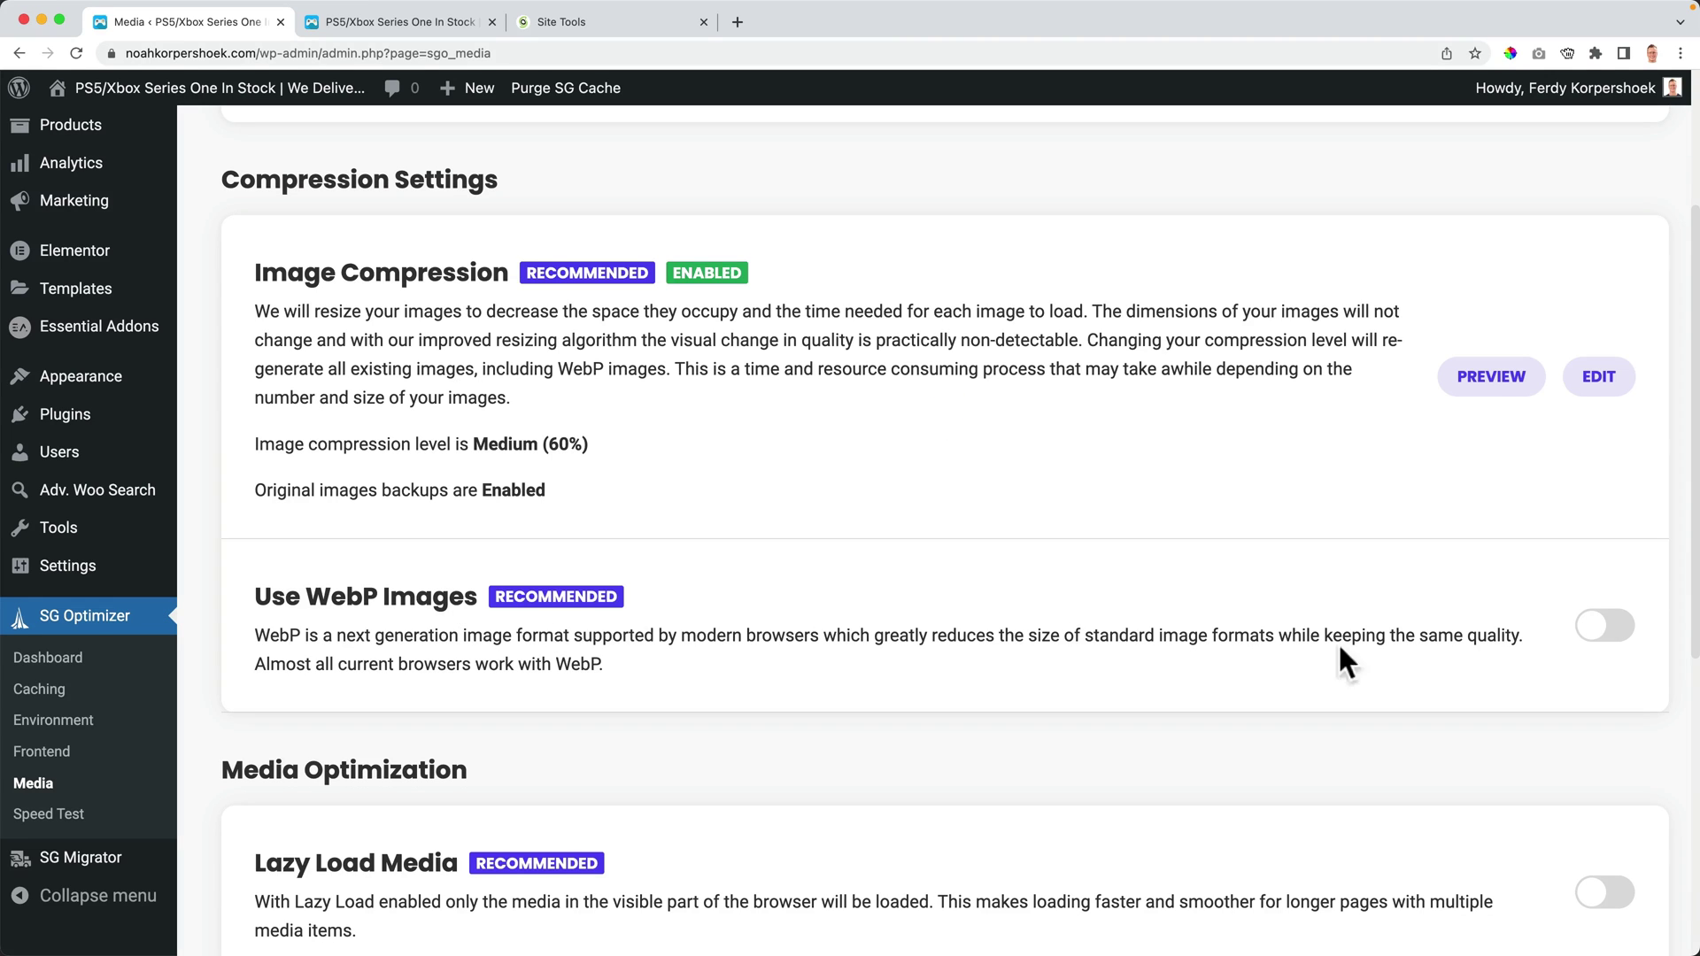
Toggle on Use WebP Images and confirm the Enable WebP dialog
left_click(1613, 626)
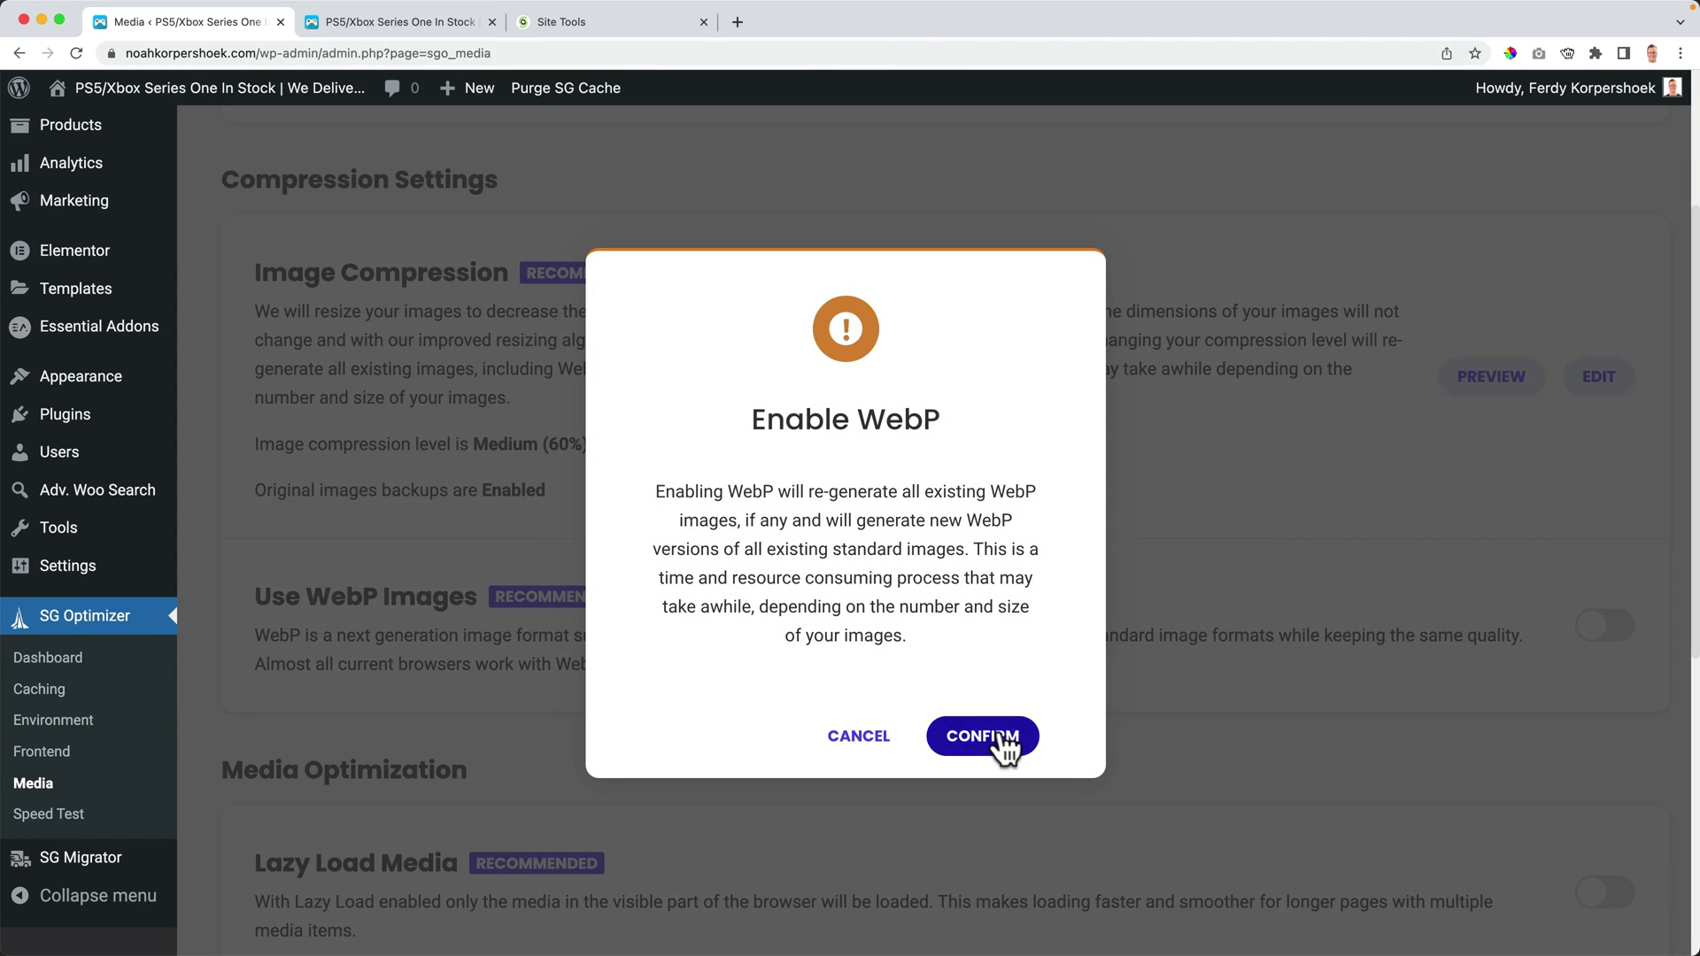
left_click(993, 735)
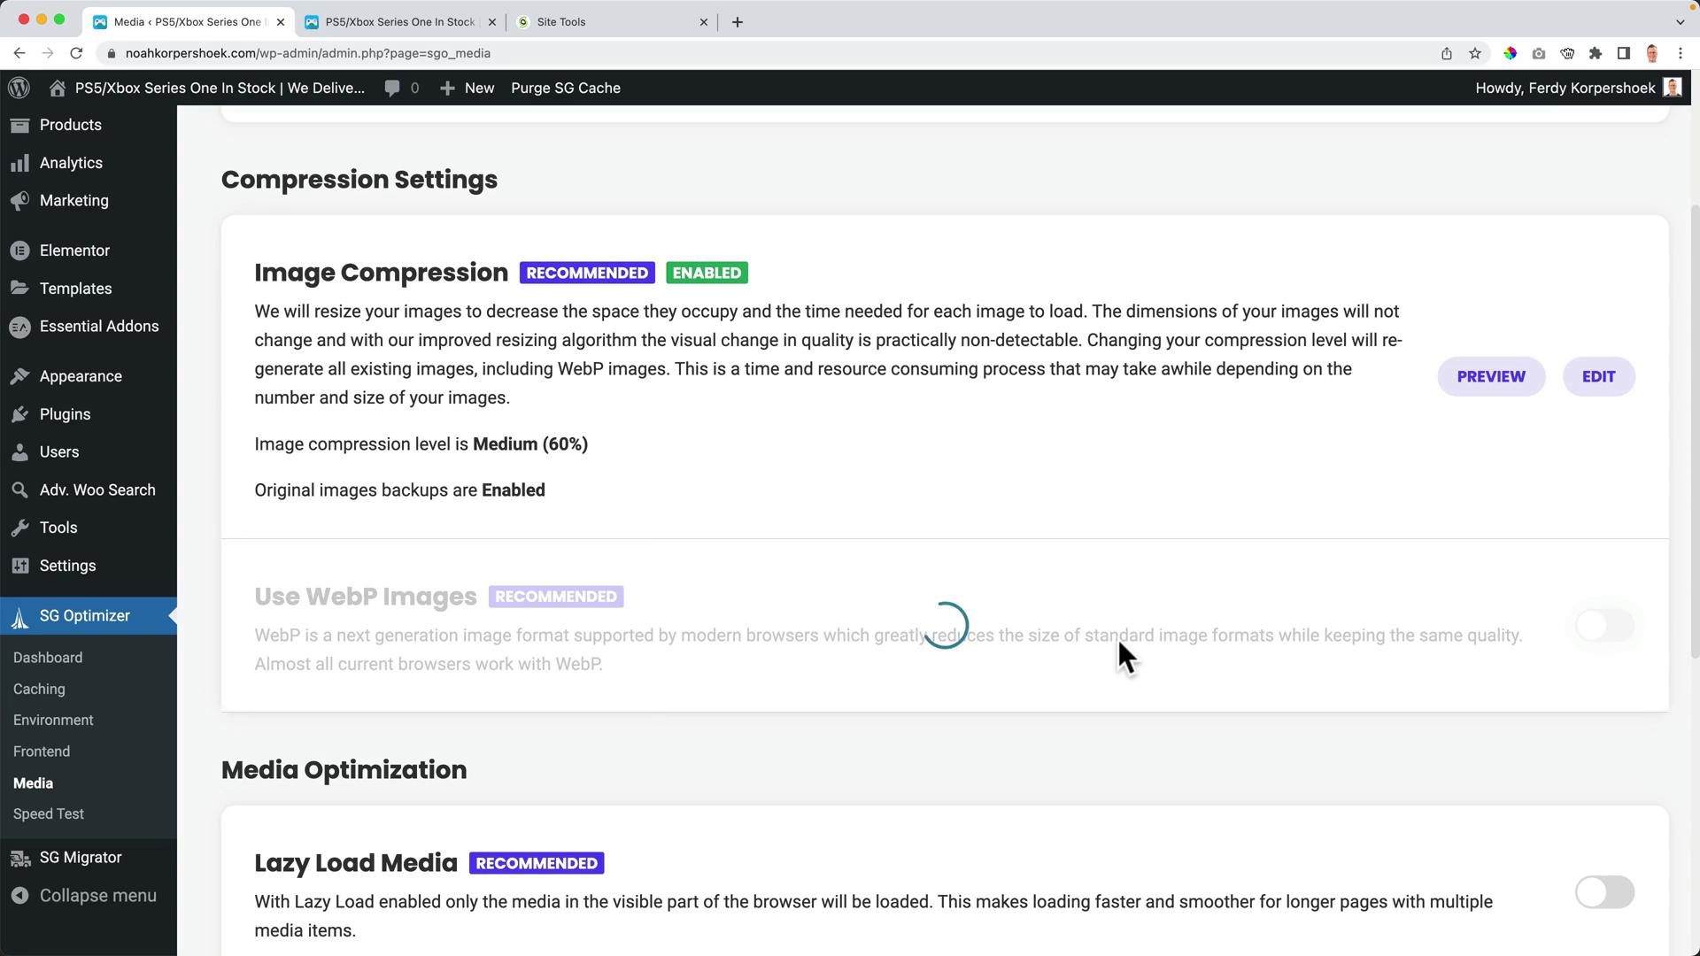
scroll(1084, 594, "down", 3)
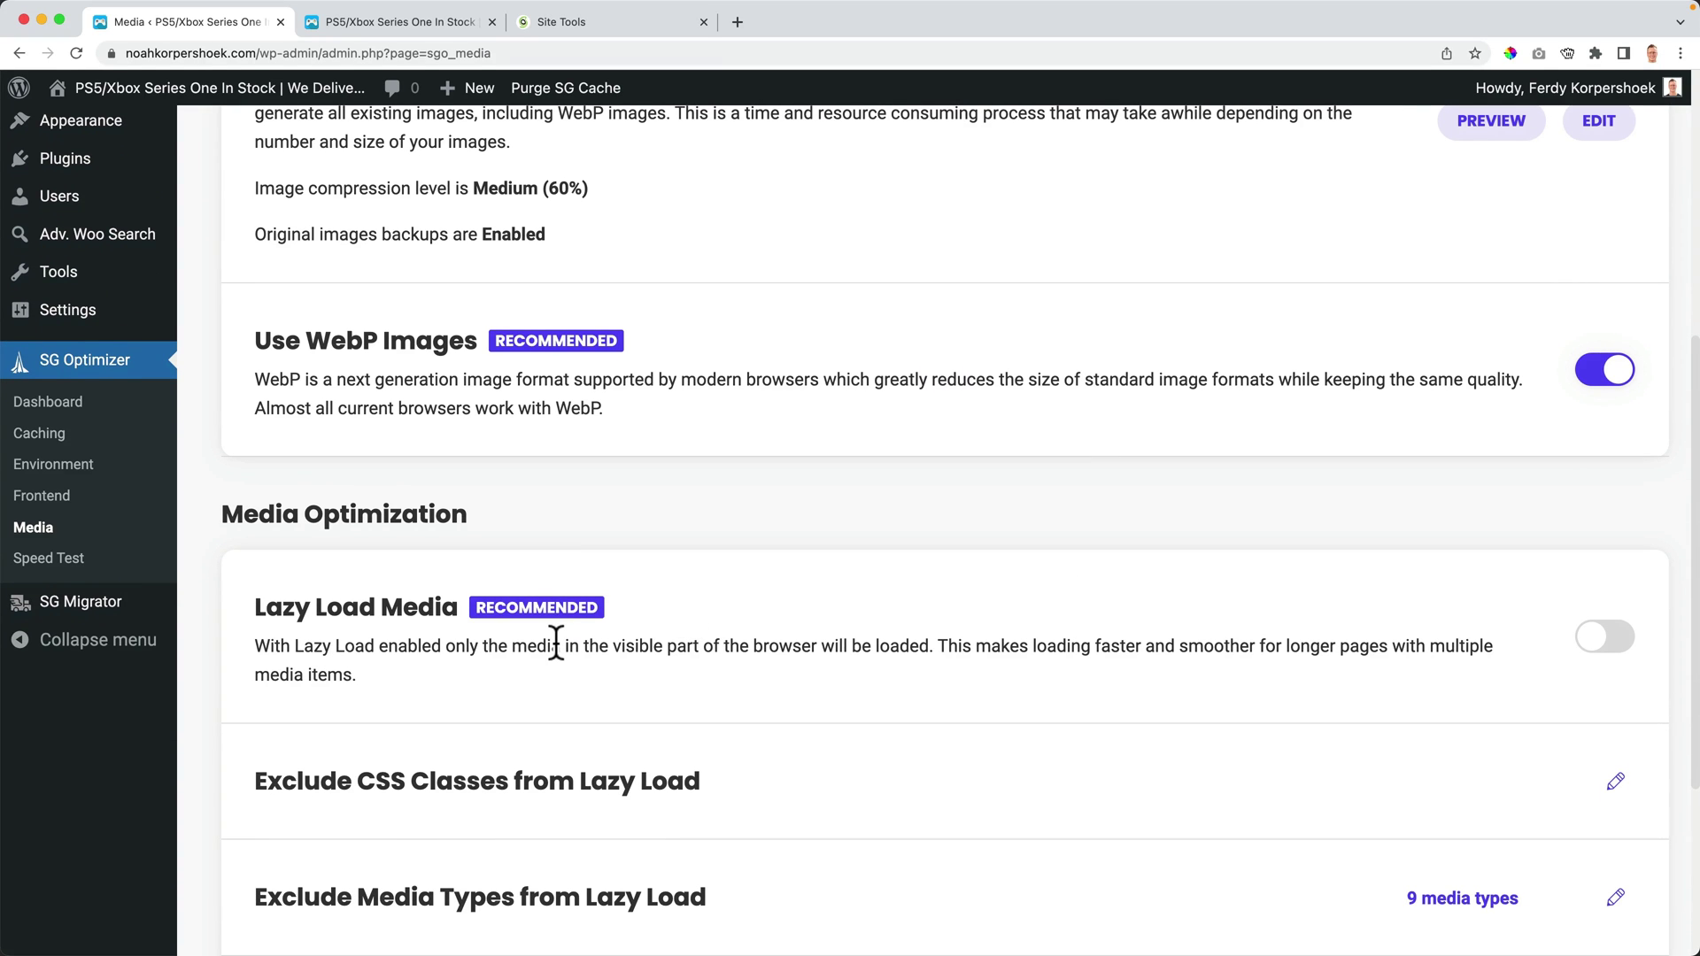
left_click(368, 19)
scroll(639, 440, "down", 7)
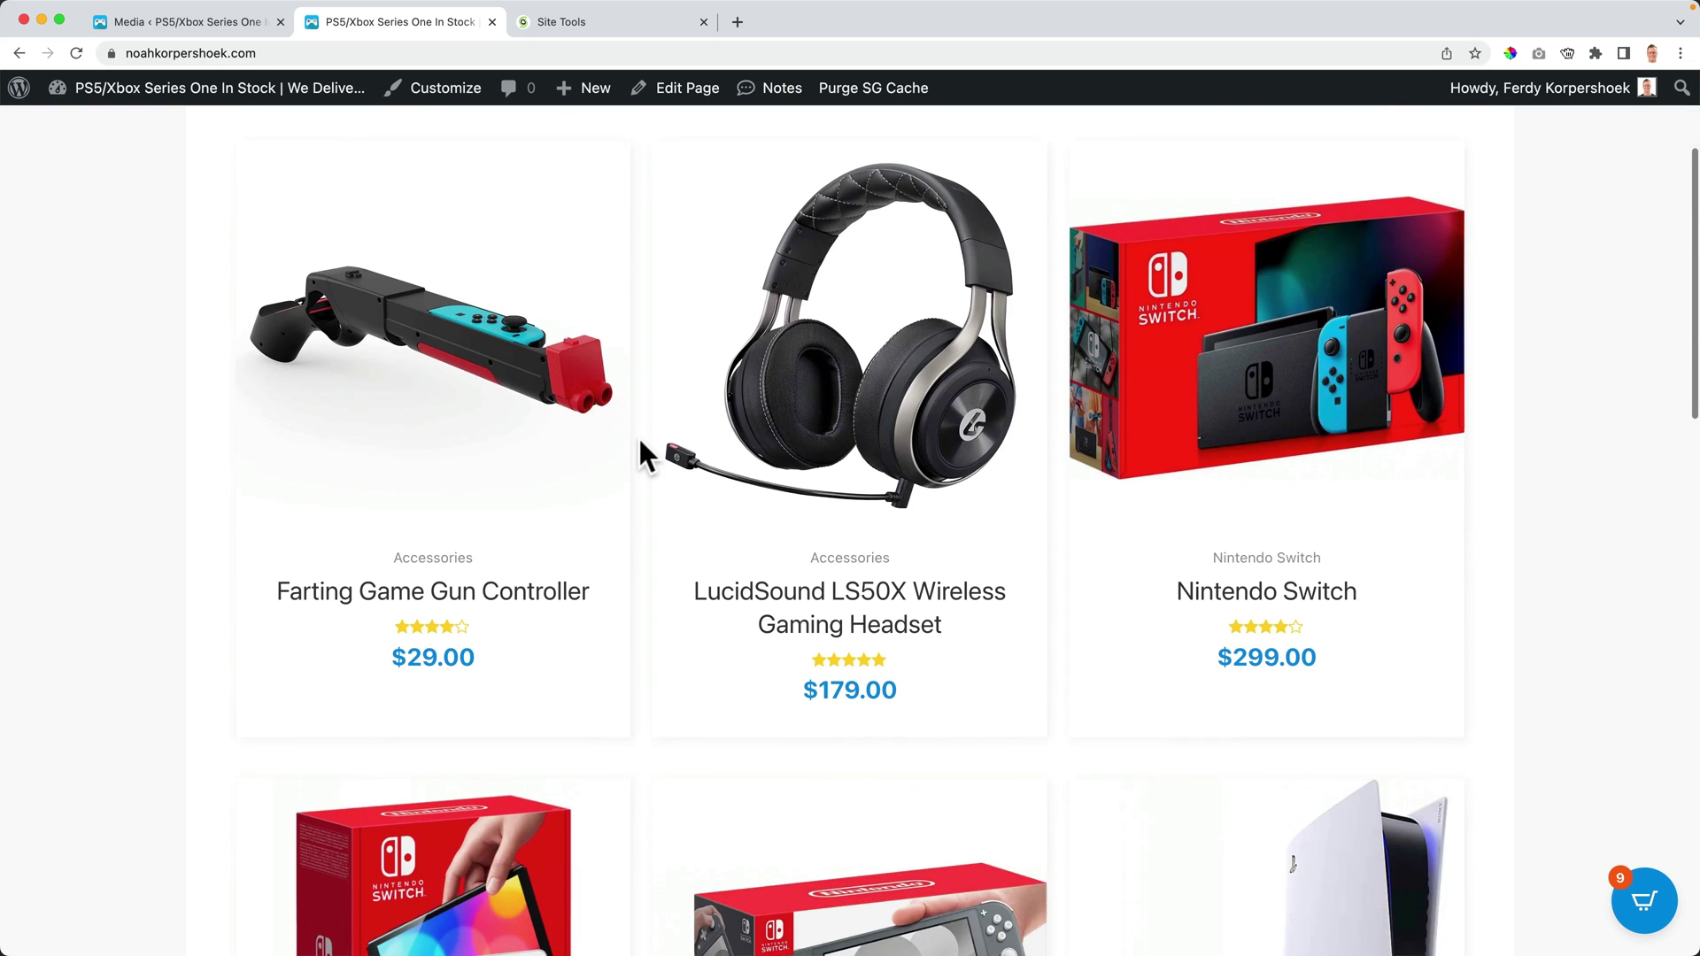
scroll(968, 618, "down", 8)
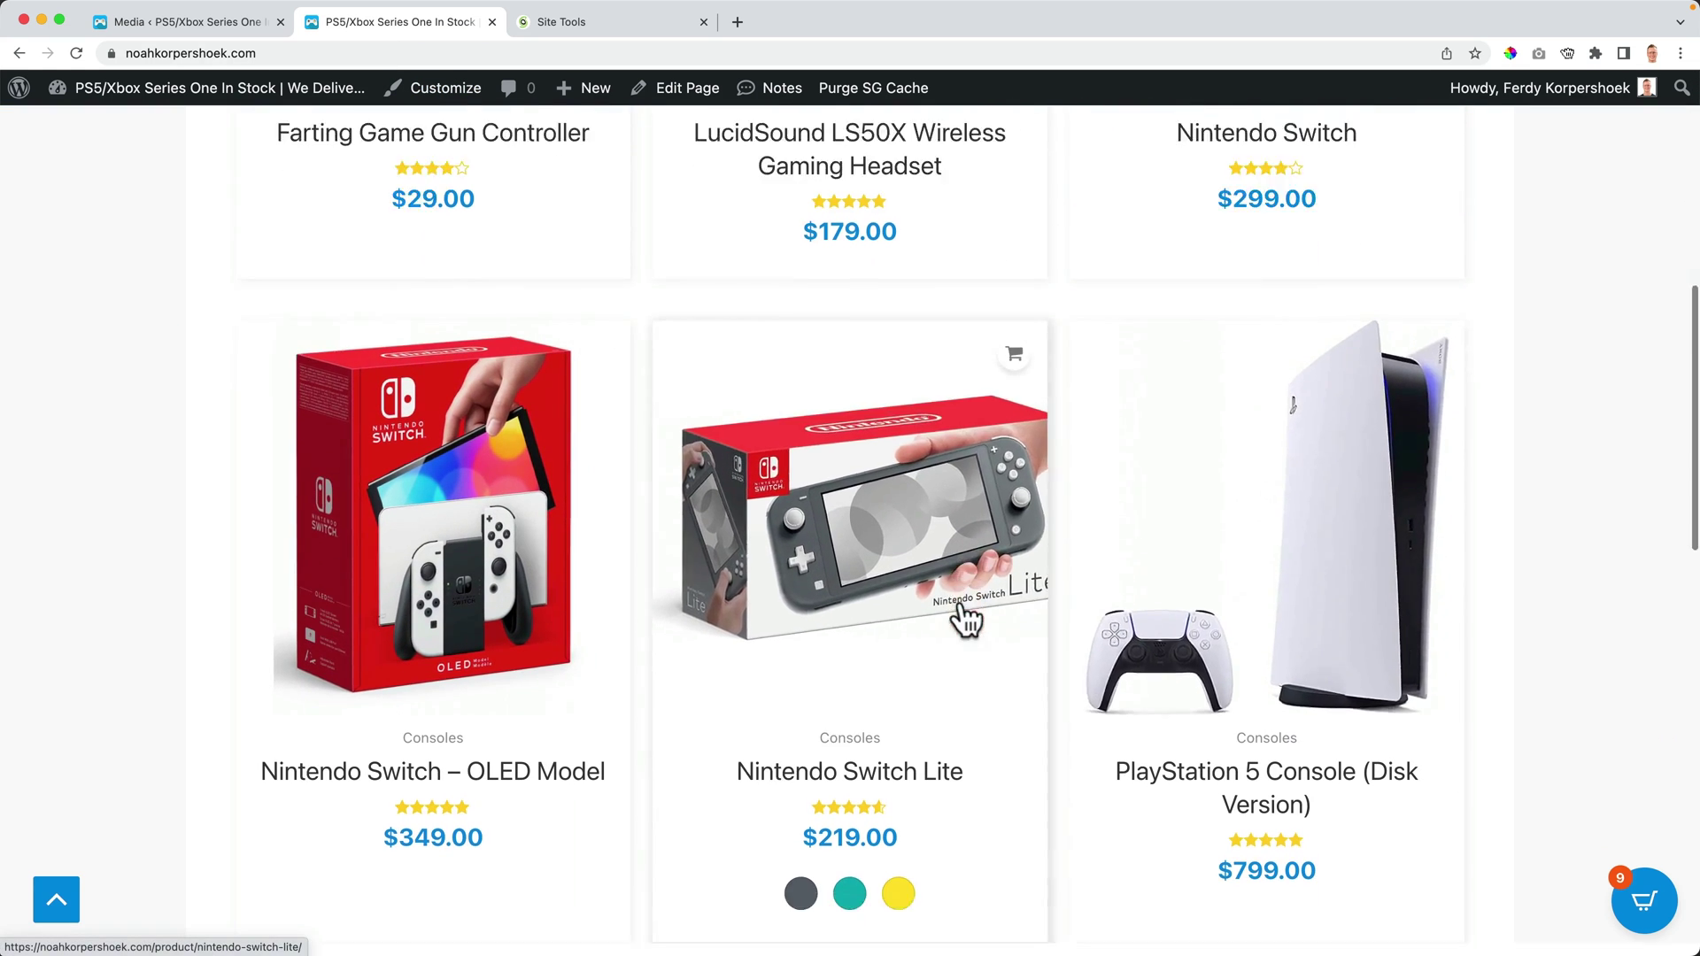
scroll(968, 619, "up", 4)
scroll(965, 620, "up", 10)
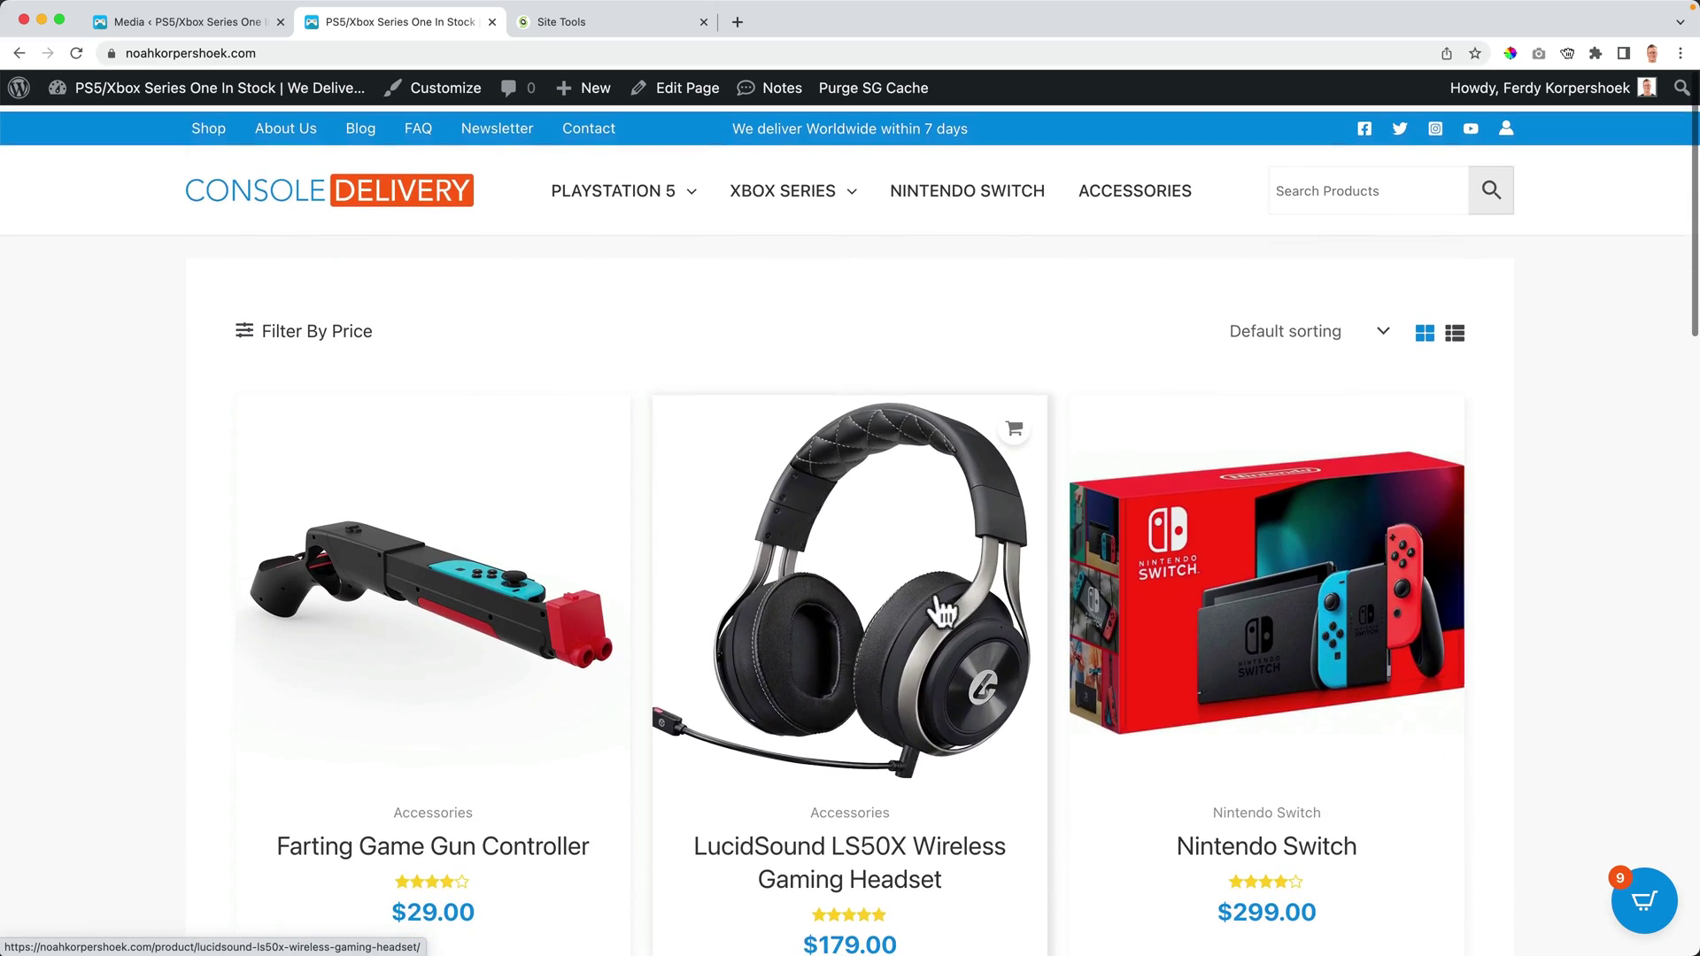
scroll(651, 513, "down", 2)
scroll(645, 513, "down", 12)
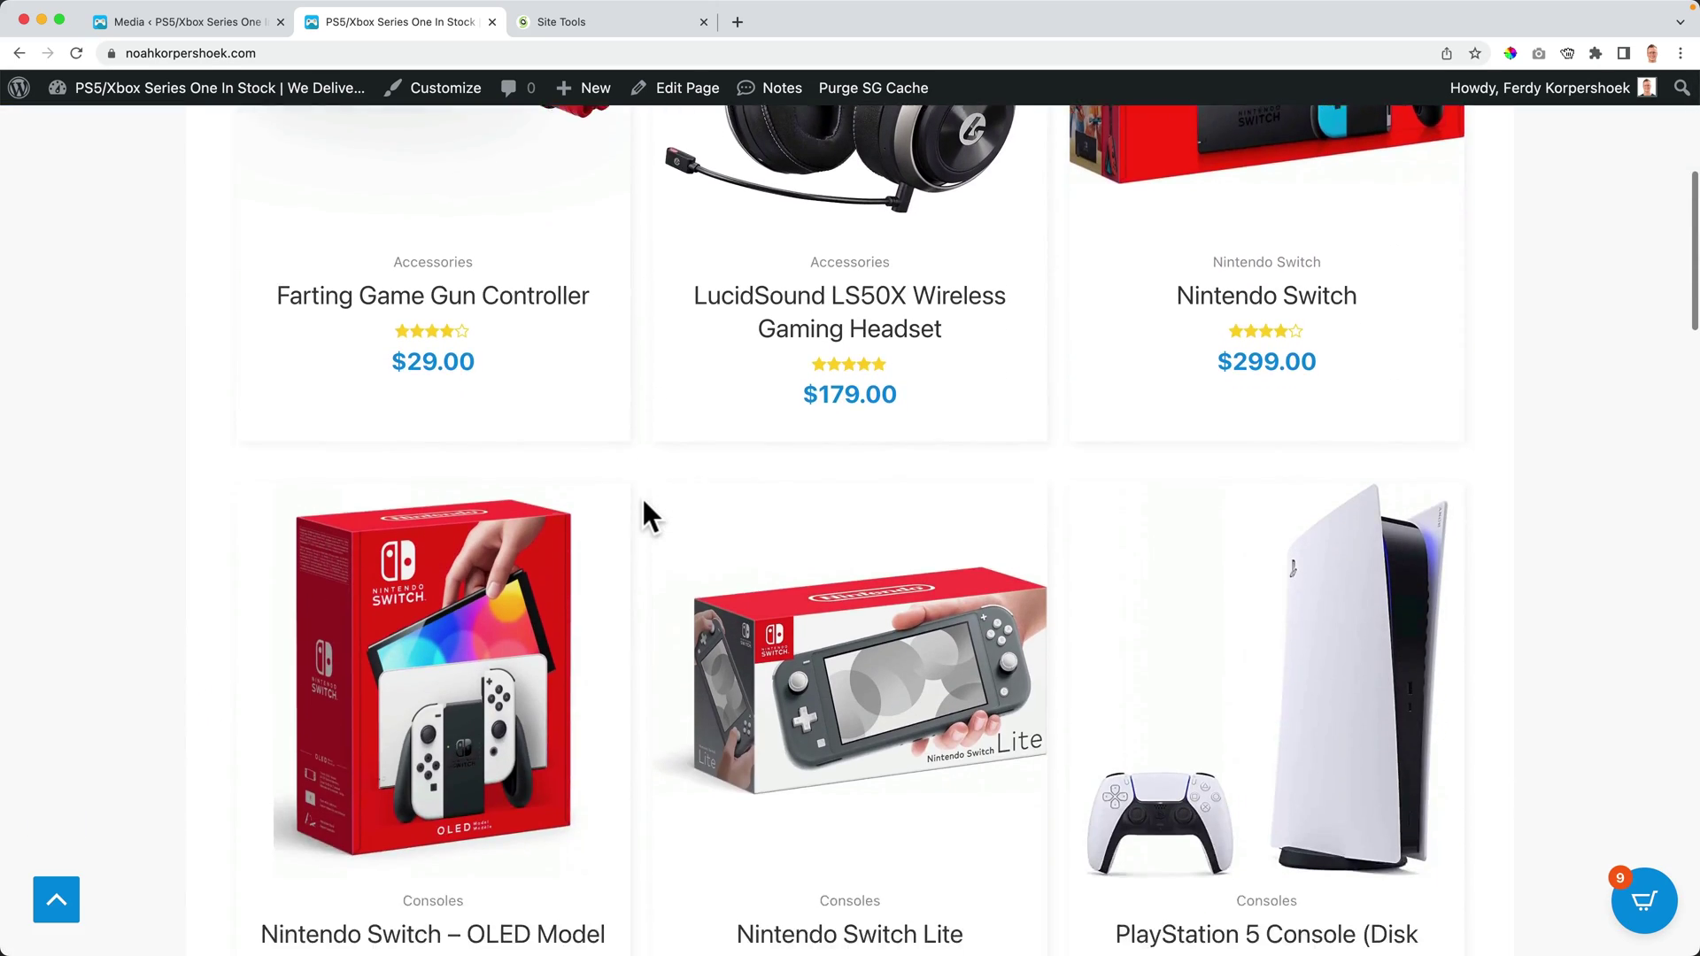
scroll(633, 510, "up", 4)
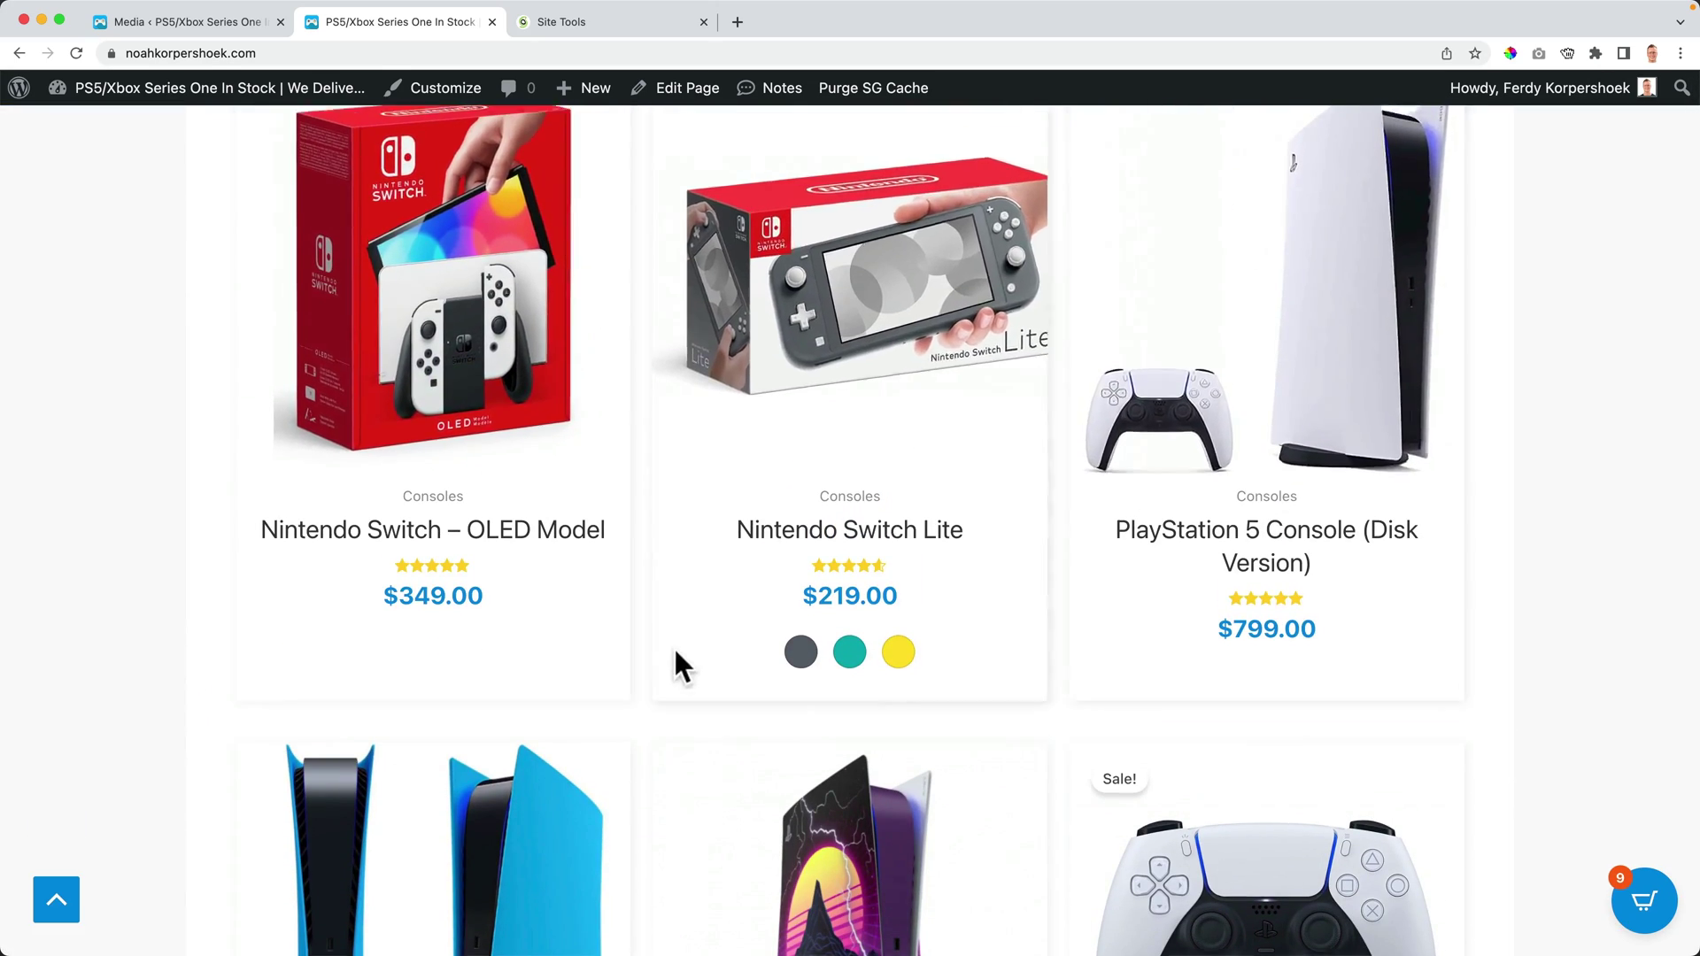
scroll(664, 667, "up", 10)
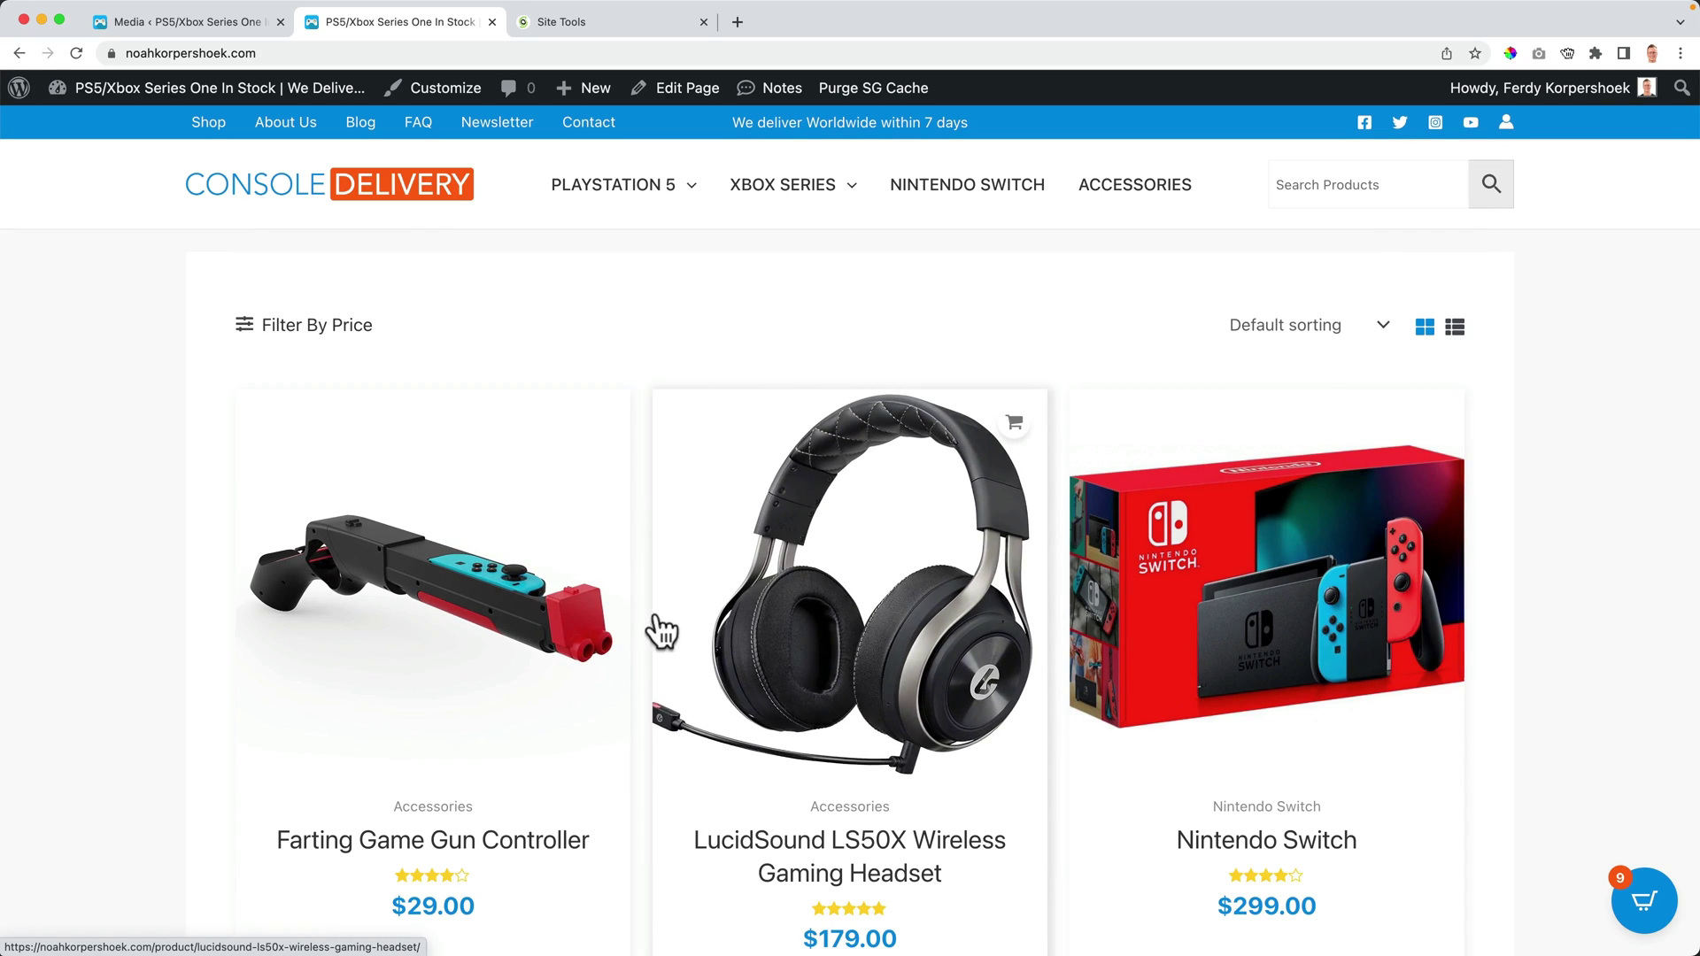
scroll(645, 629, "down", 10)
scroll(642, 631, "up", 7)
scroll(637, 630, "up", 3)
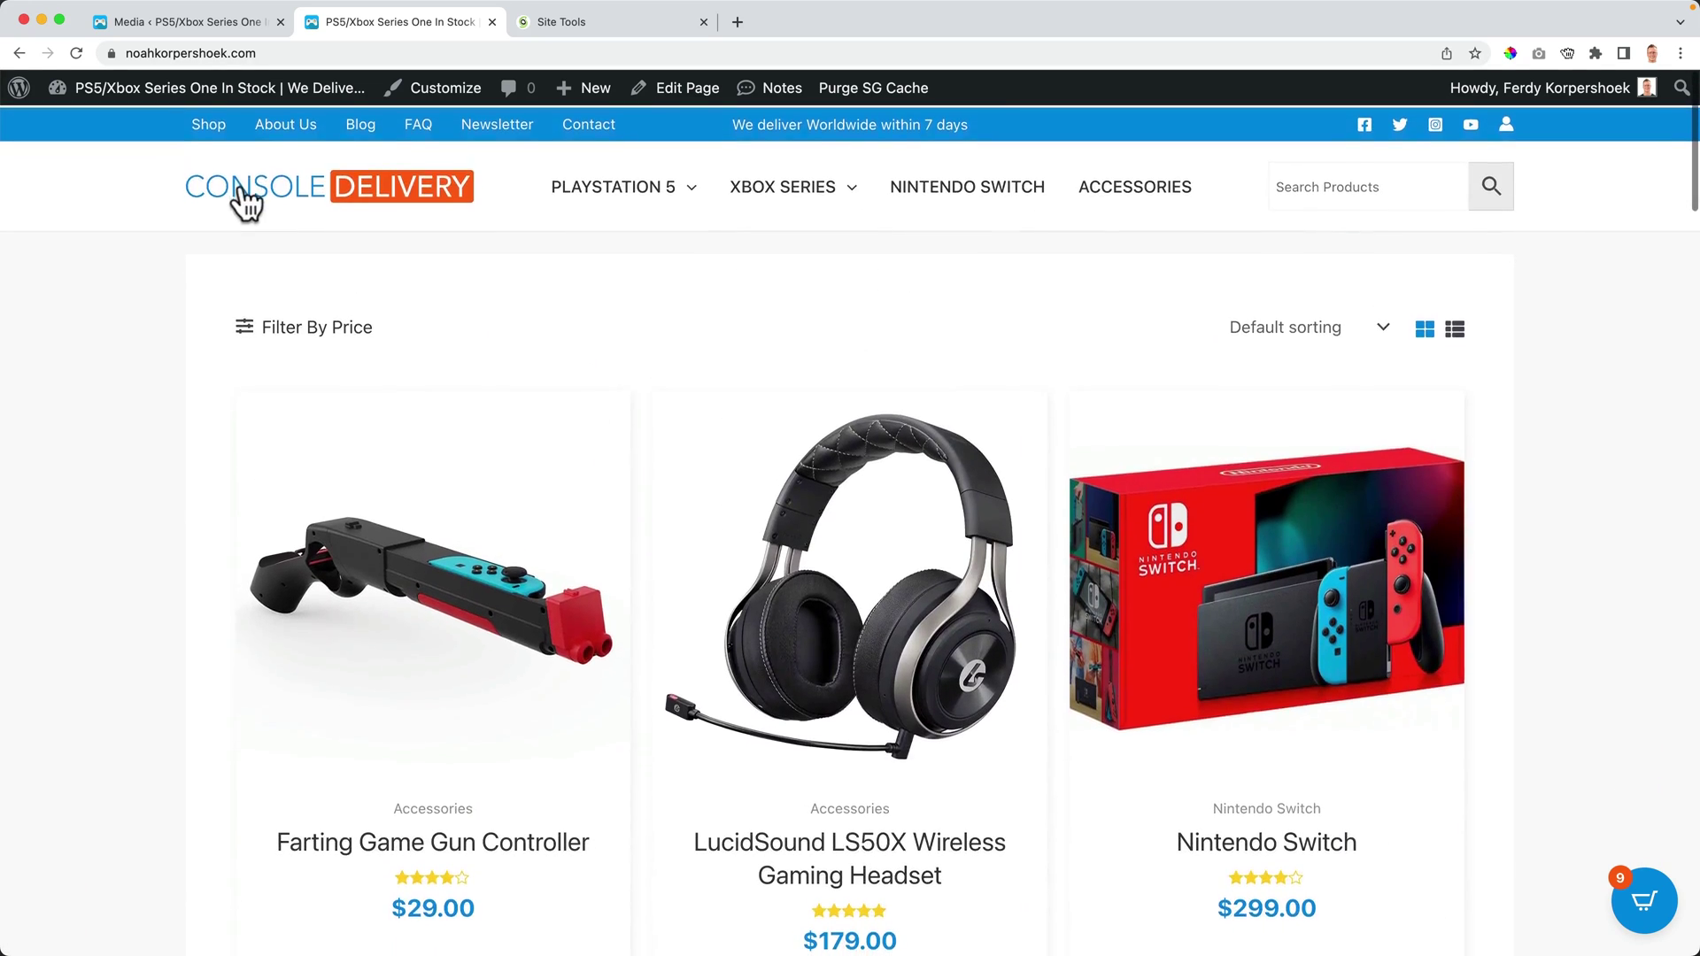
scroll(486, 384, "down", 3)
scroll(480, 364, "down", 4)
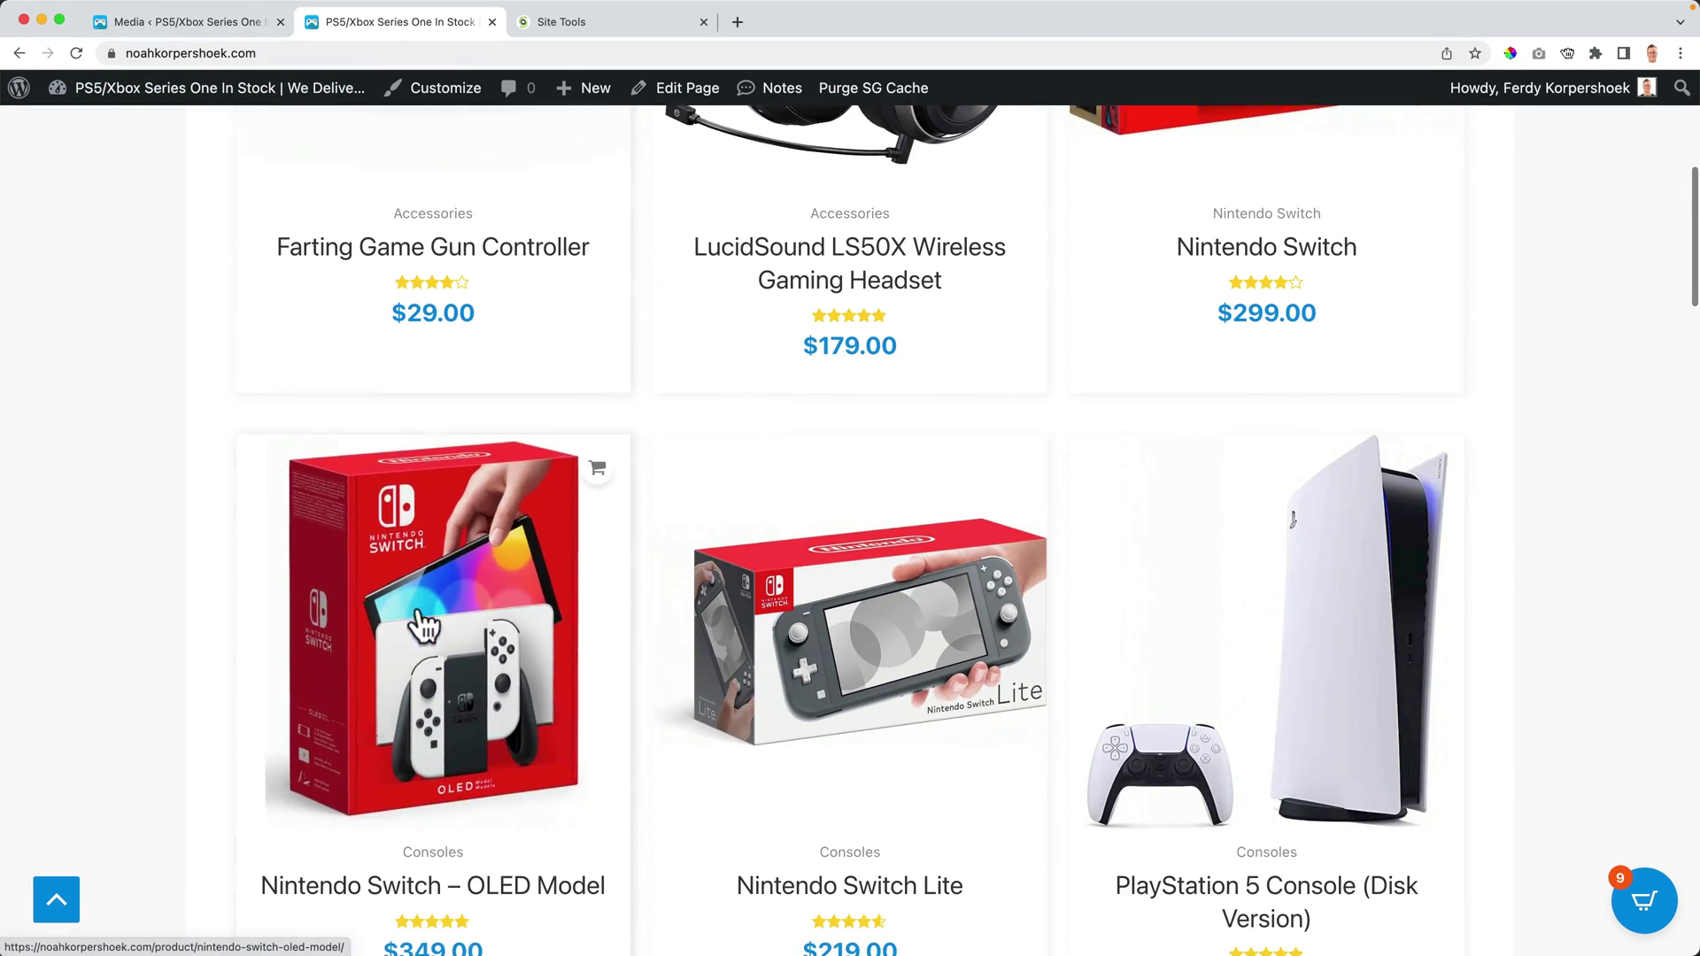
Toggle Lazy Load Media on and choose 1920px for Maximum Image Width
left_click(185, 22)
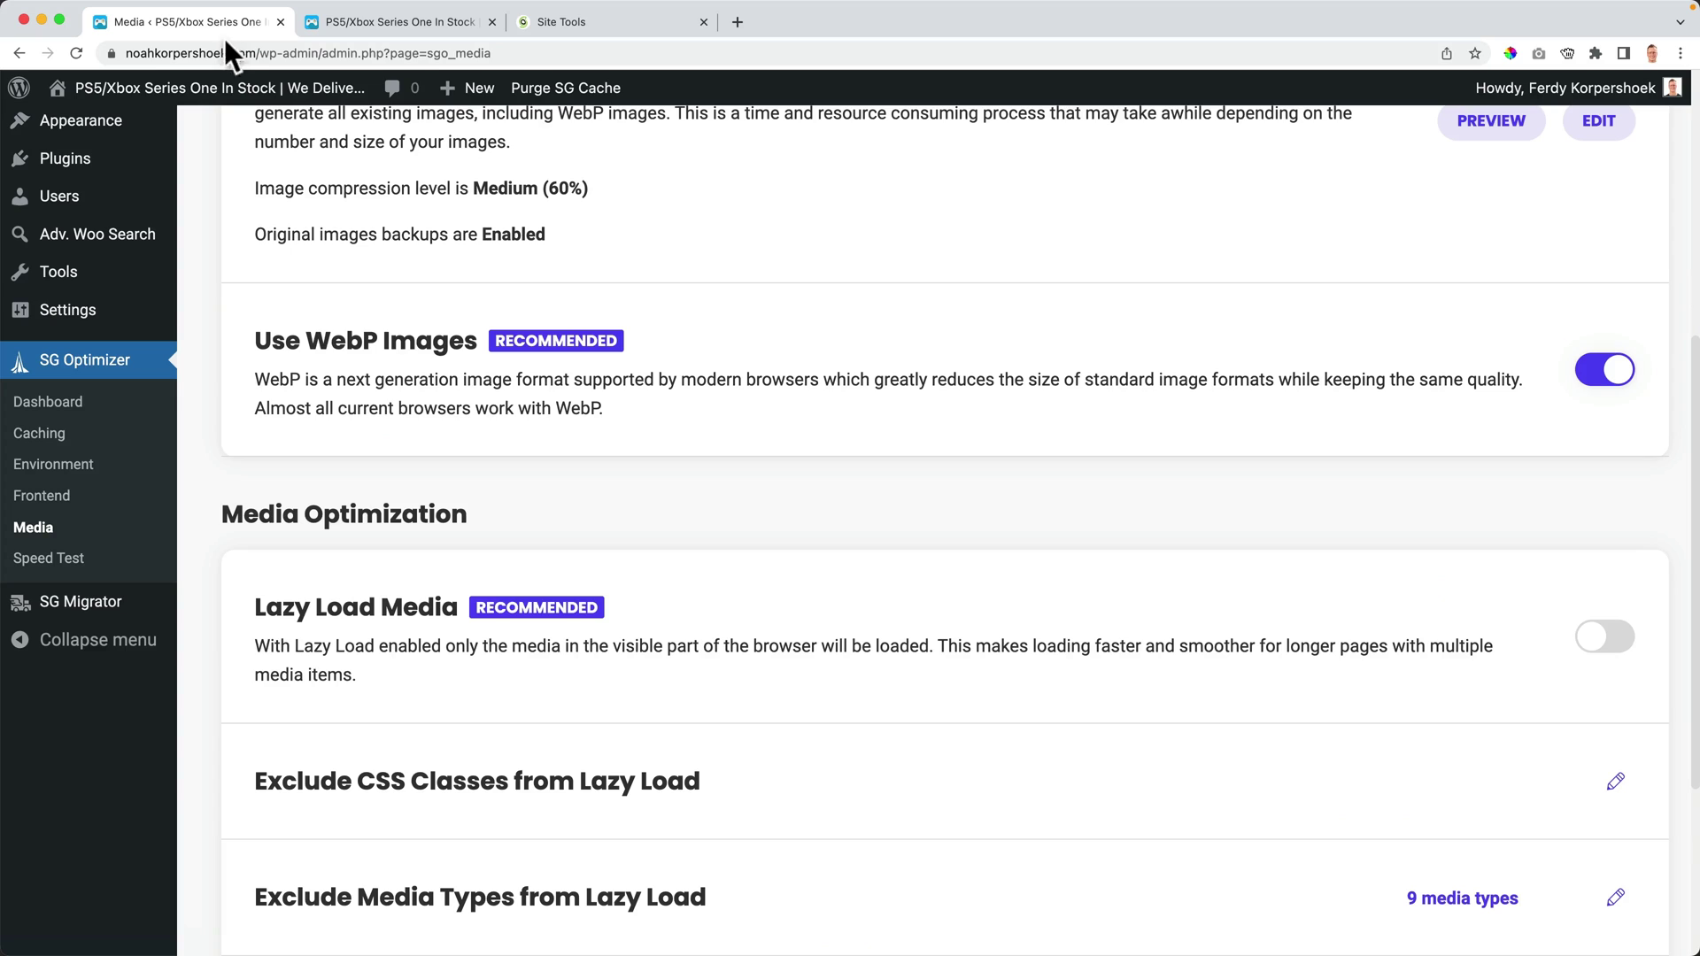
left_click(1597, 638)
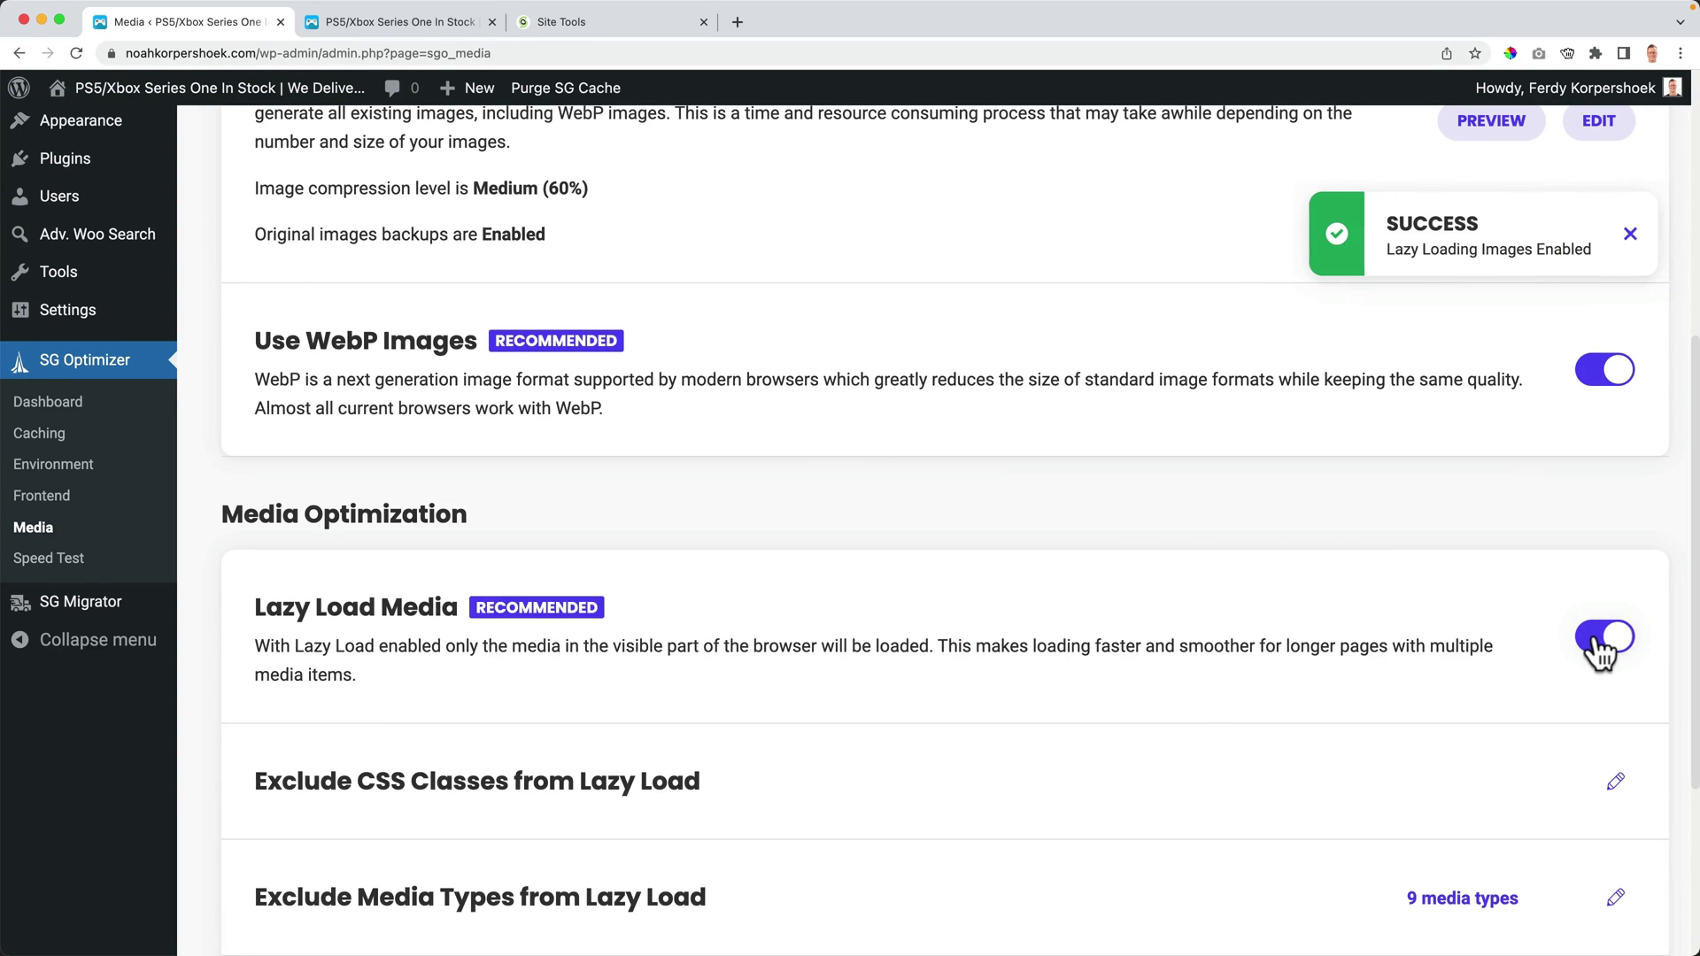
scroll(1255, 632, "down", 4)
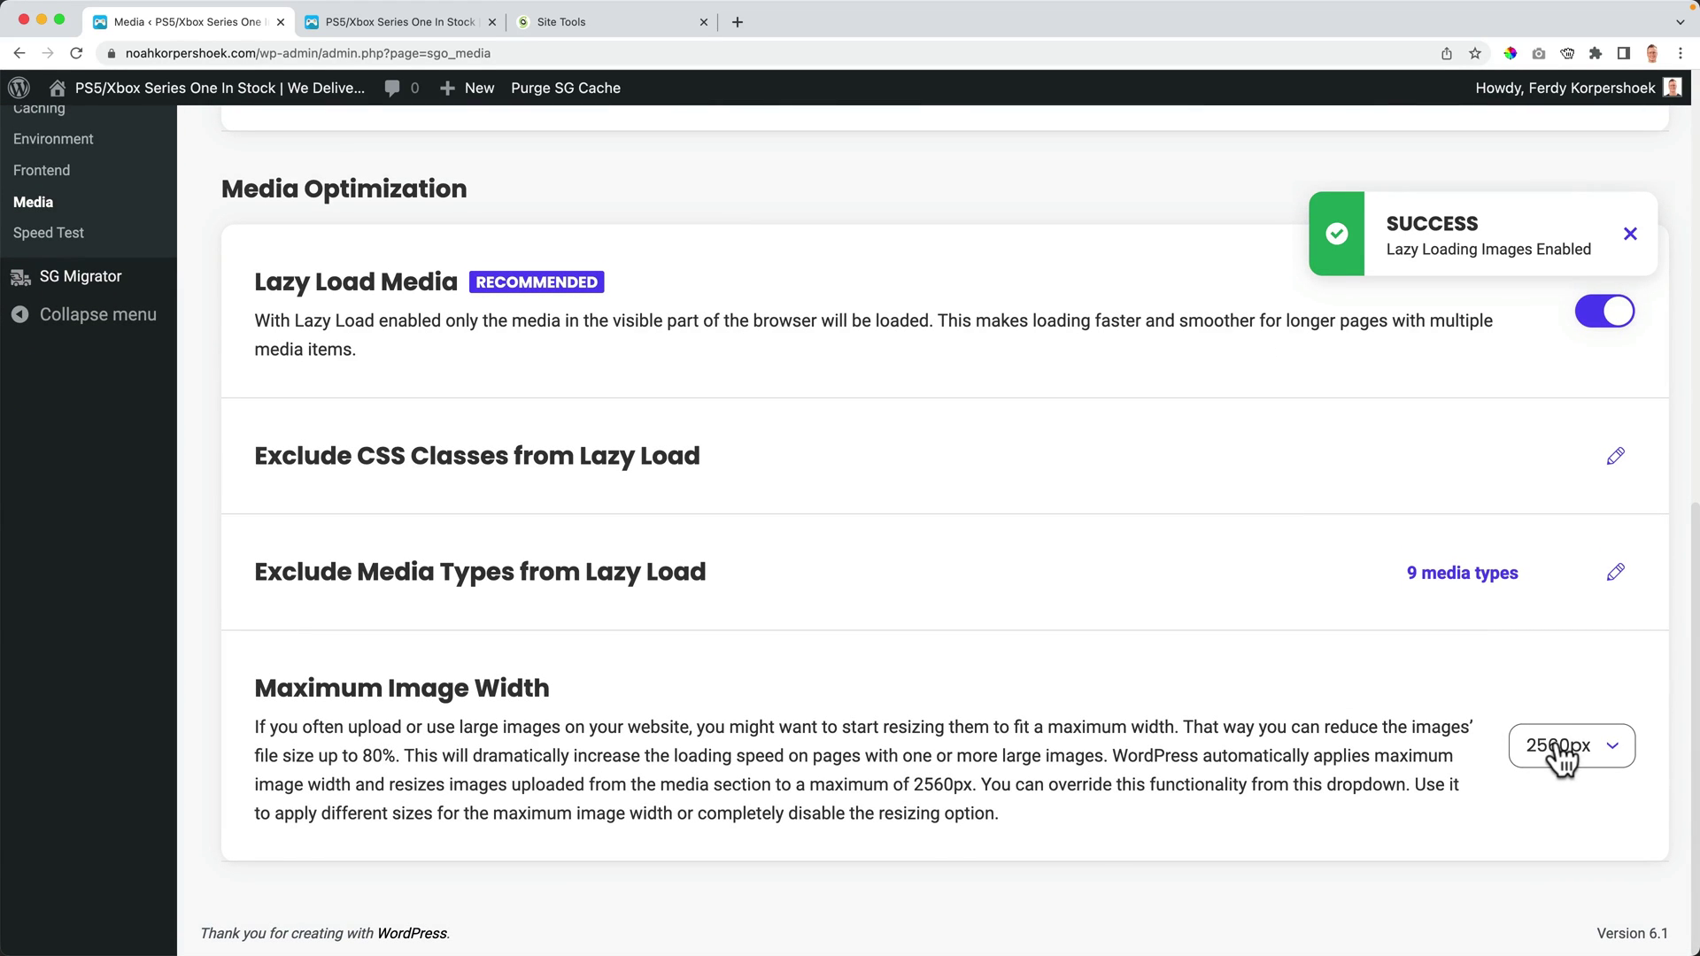
left_click(1561, 753)
scroll(1550, 824, "down", 1)
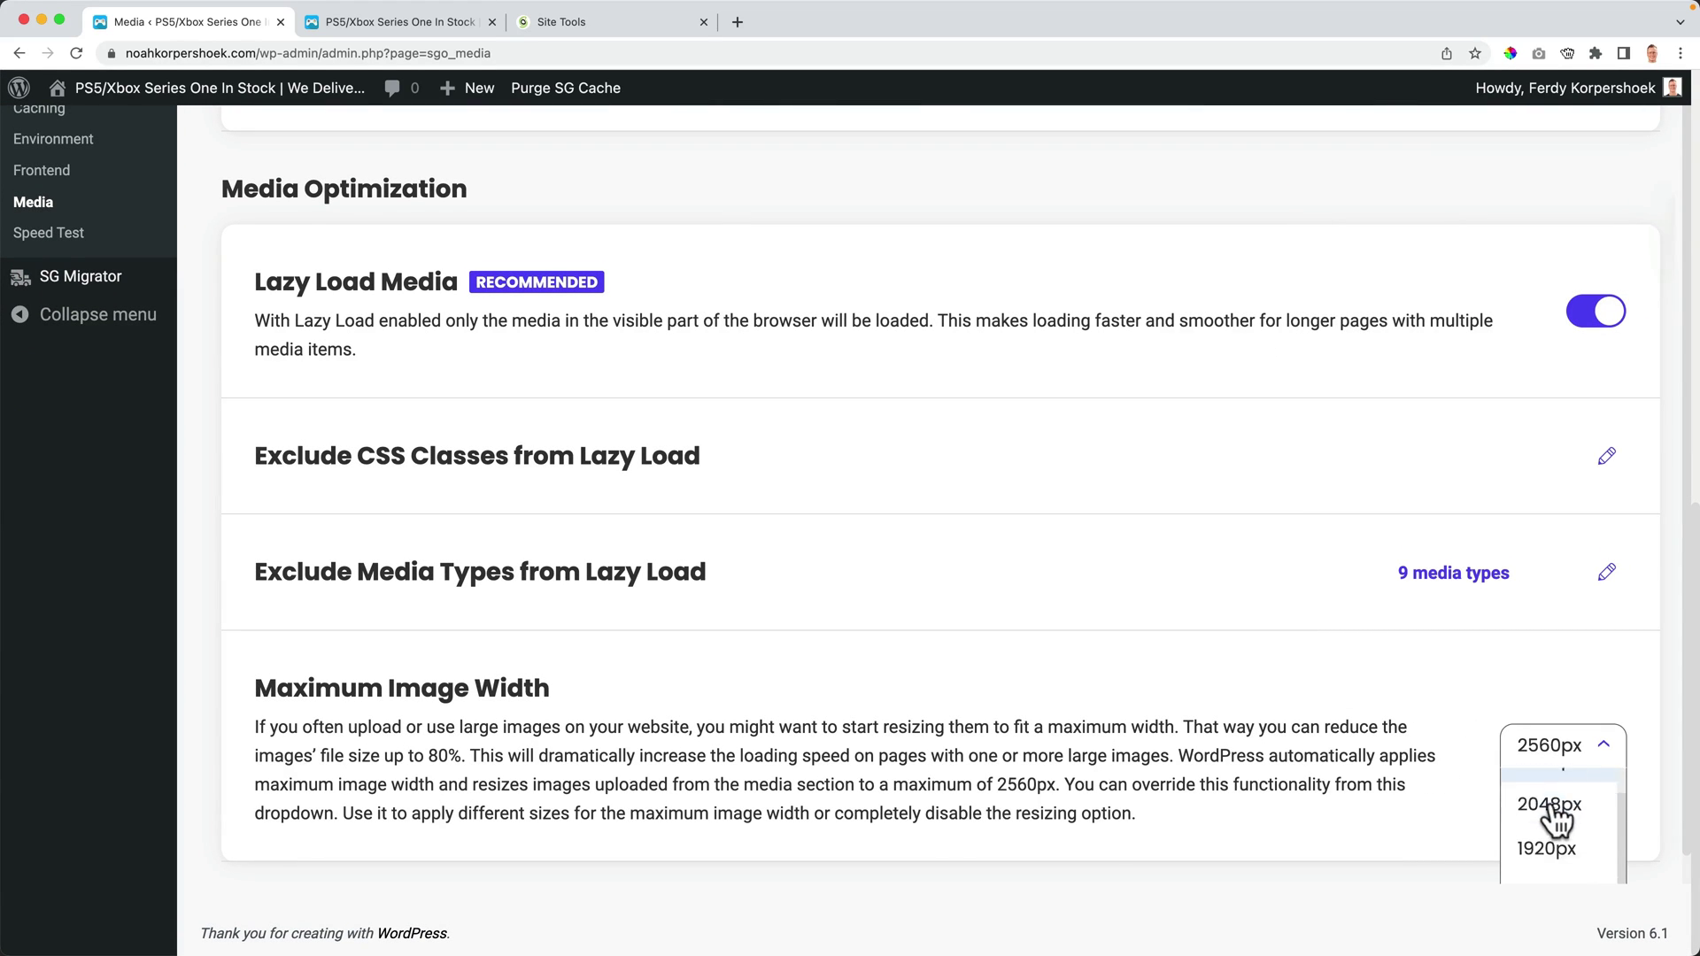
left_click(1548, 848)
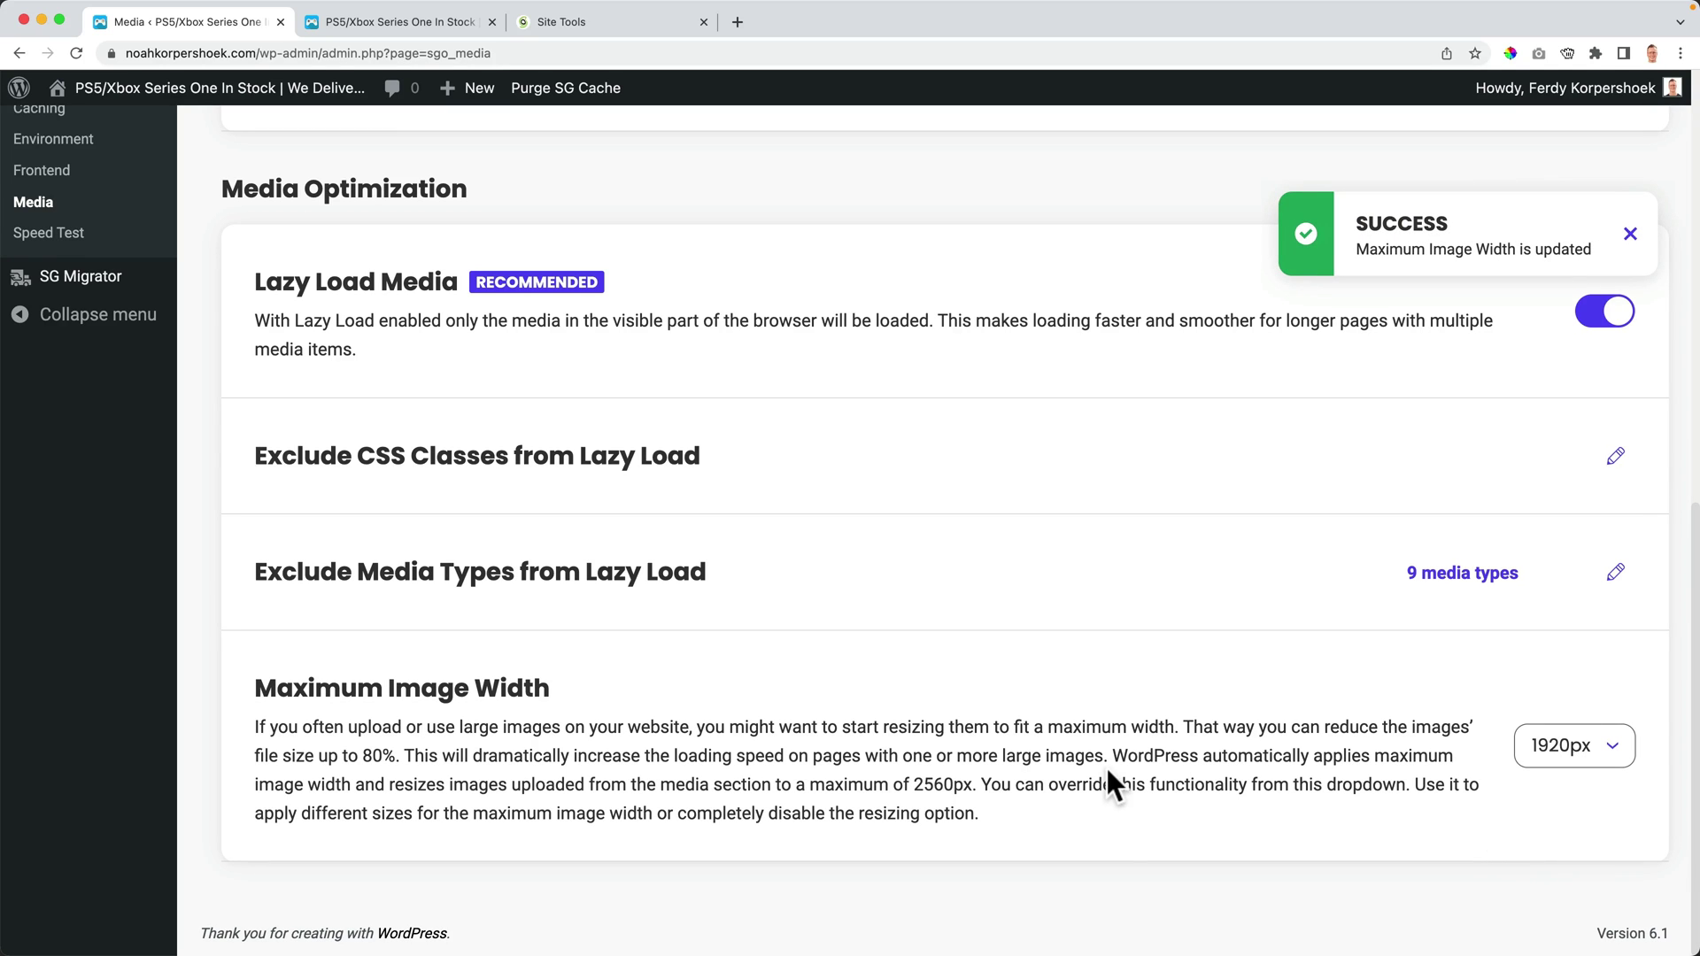
scroll(974, 752, "up", 10)
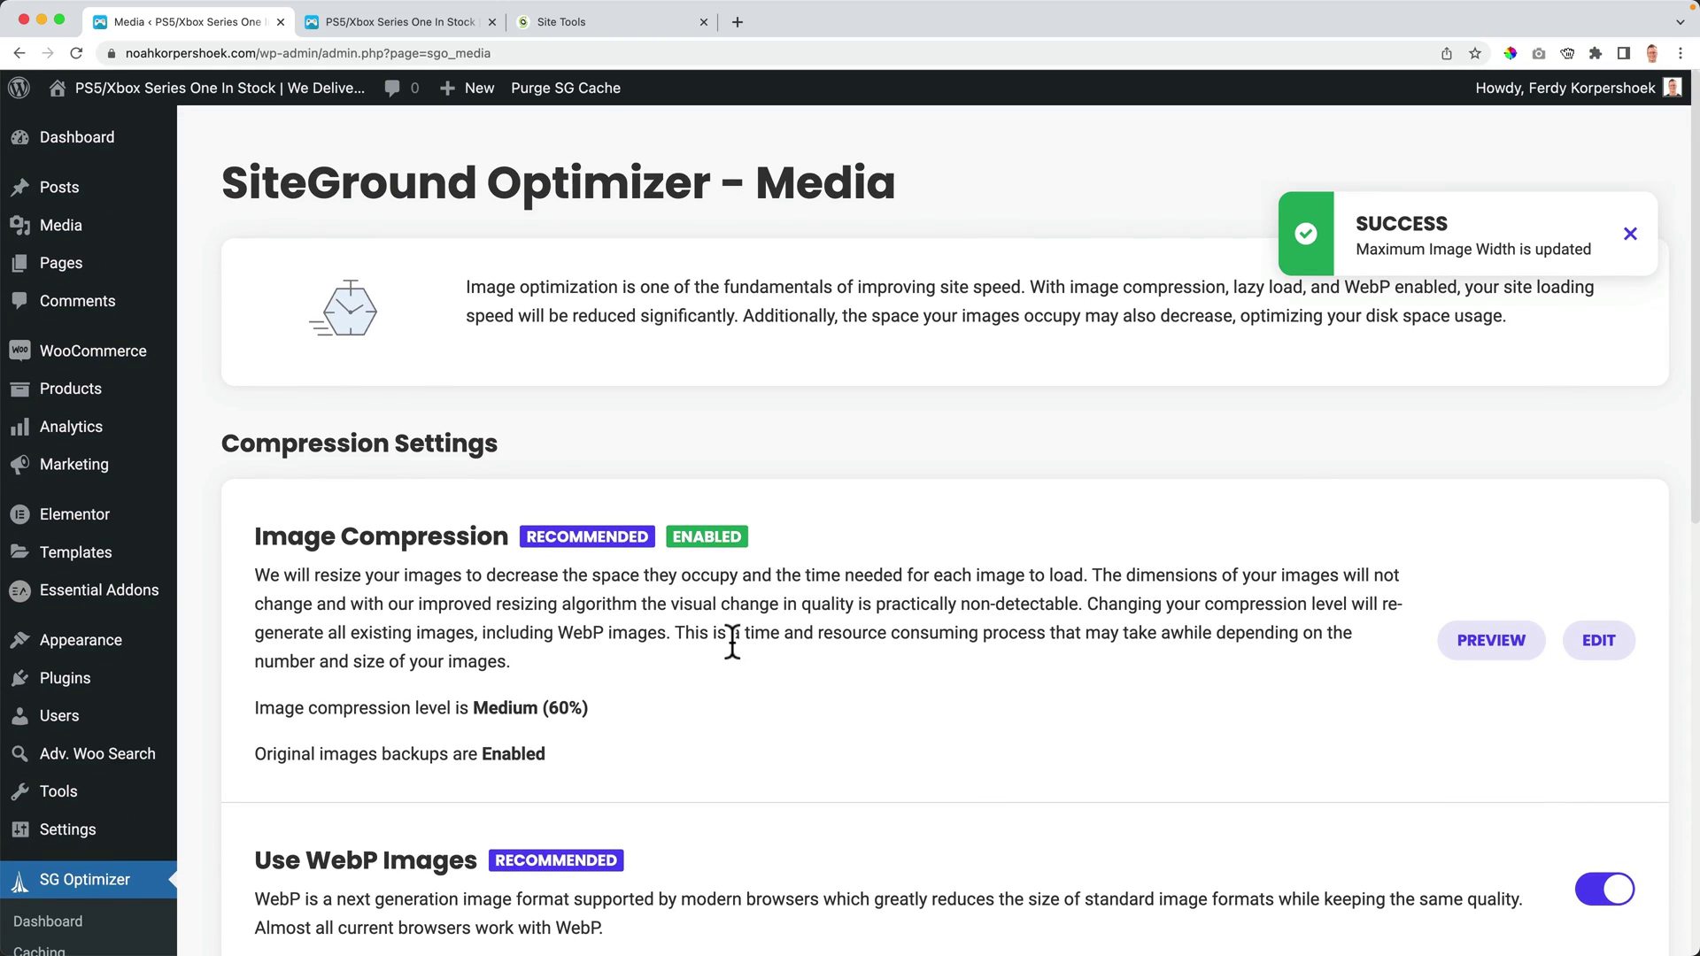
Reload the shop page in DevTools' Network panel and view the main document request's timing
left_click(358, 27)
key("super+r")
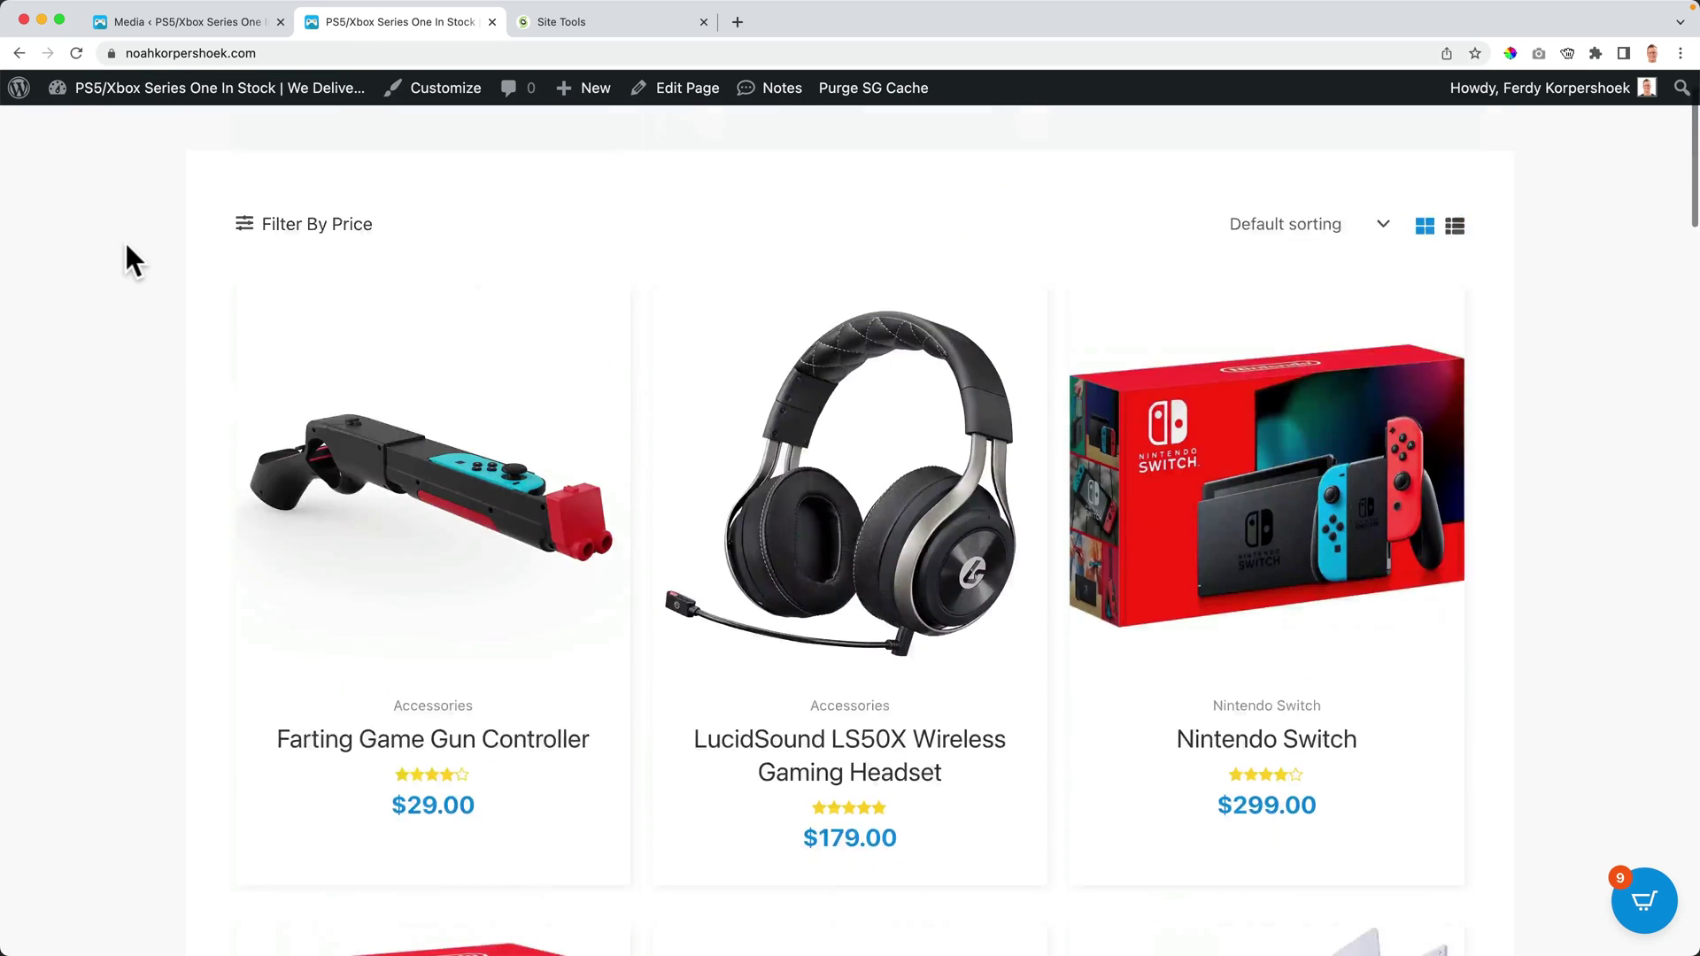
right_click(103, 264)
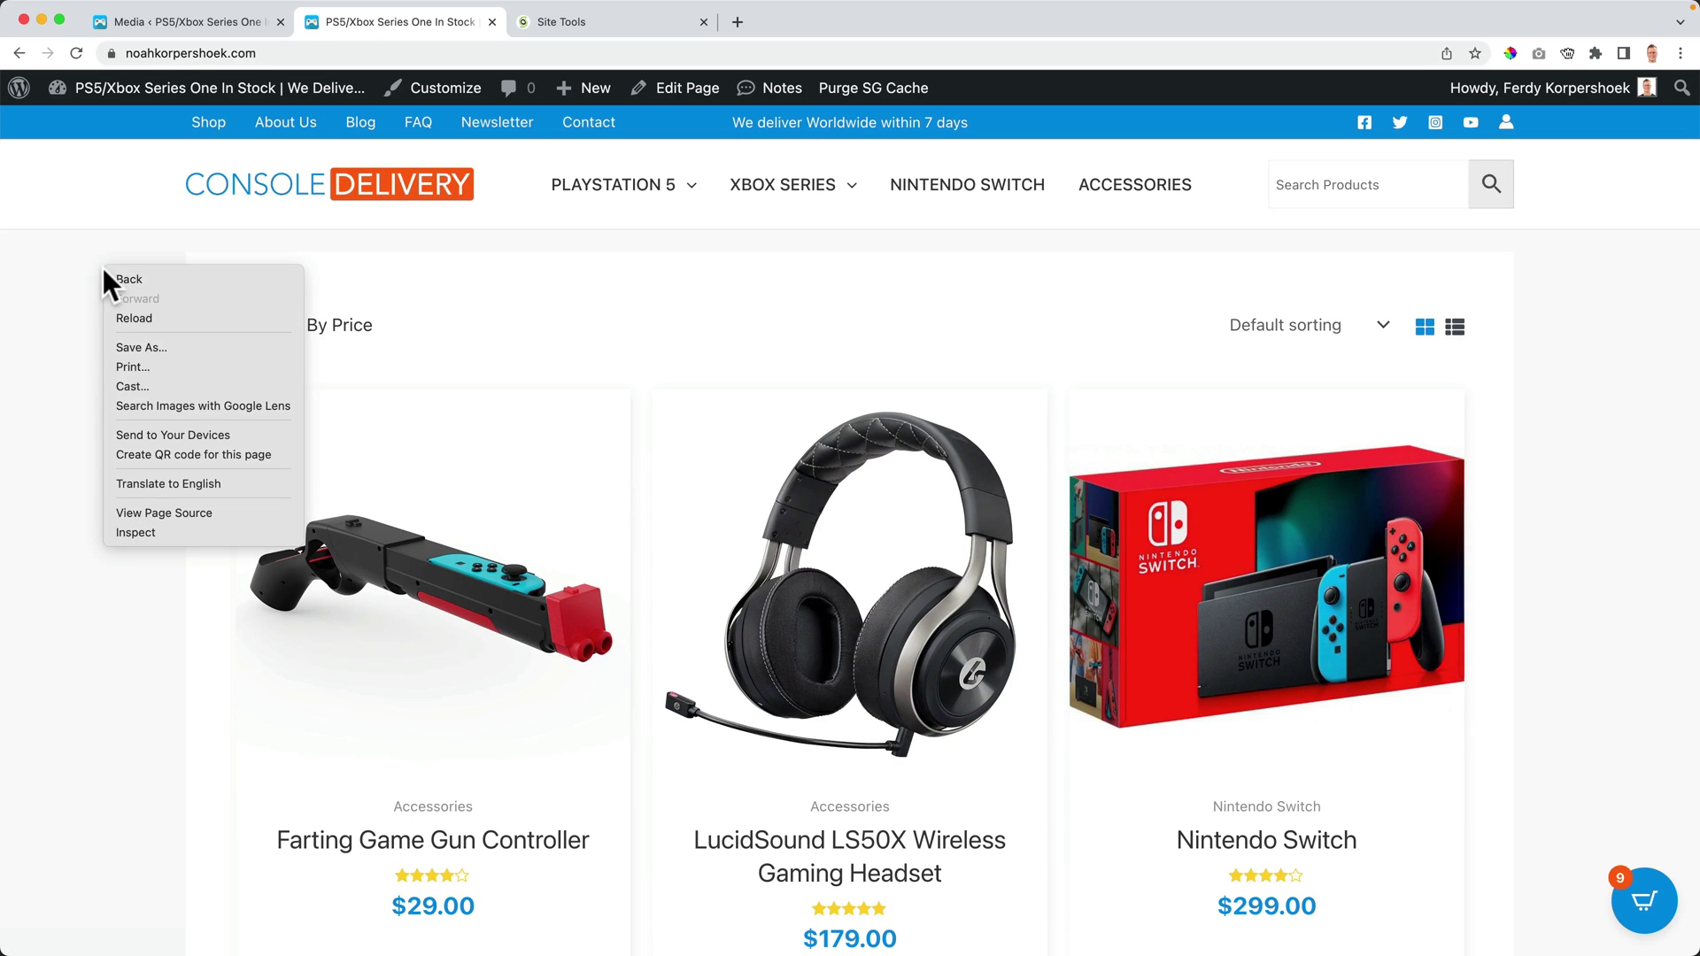
left_click(151, 529)
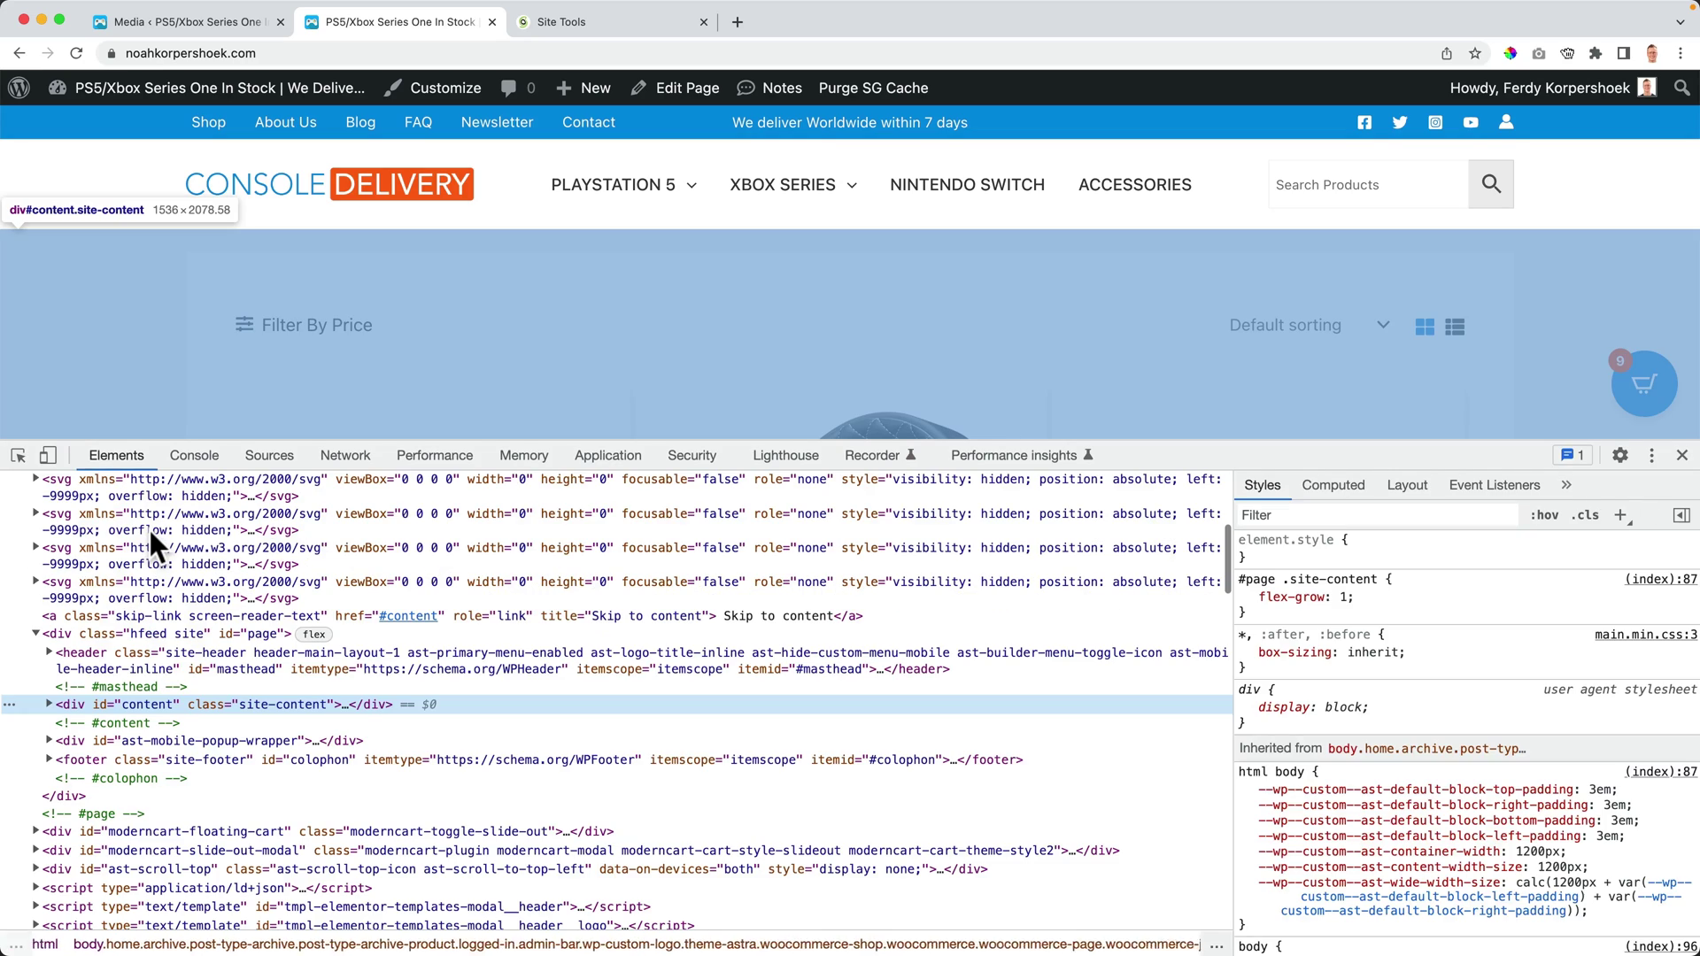
left_click(342, 455)
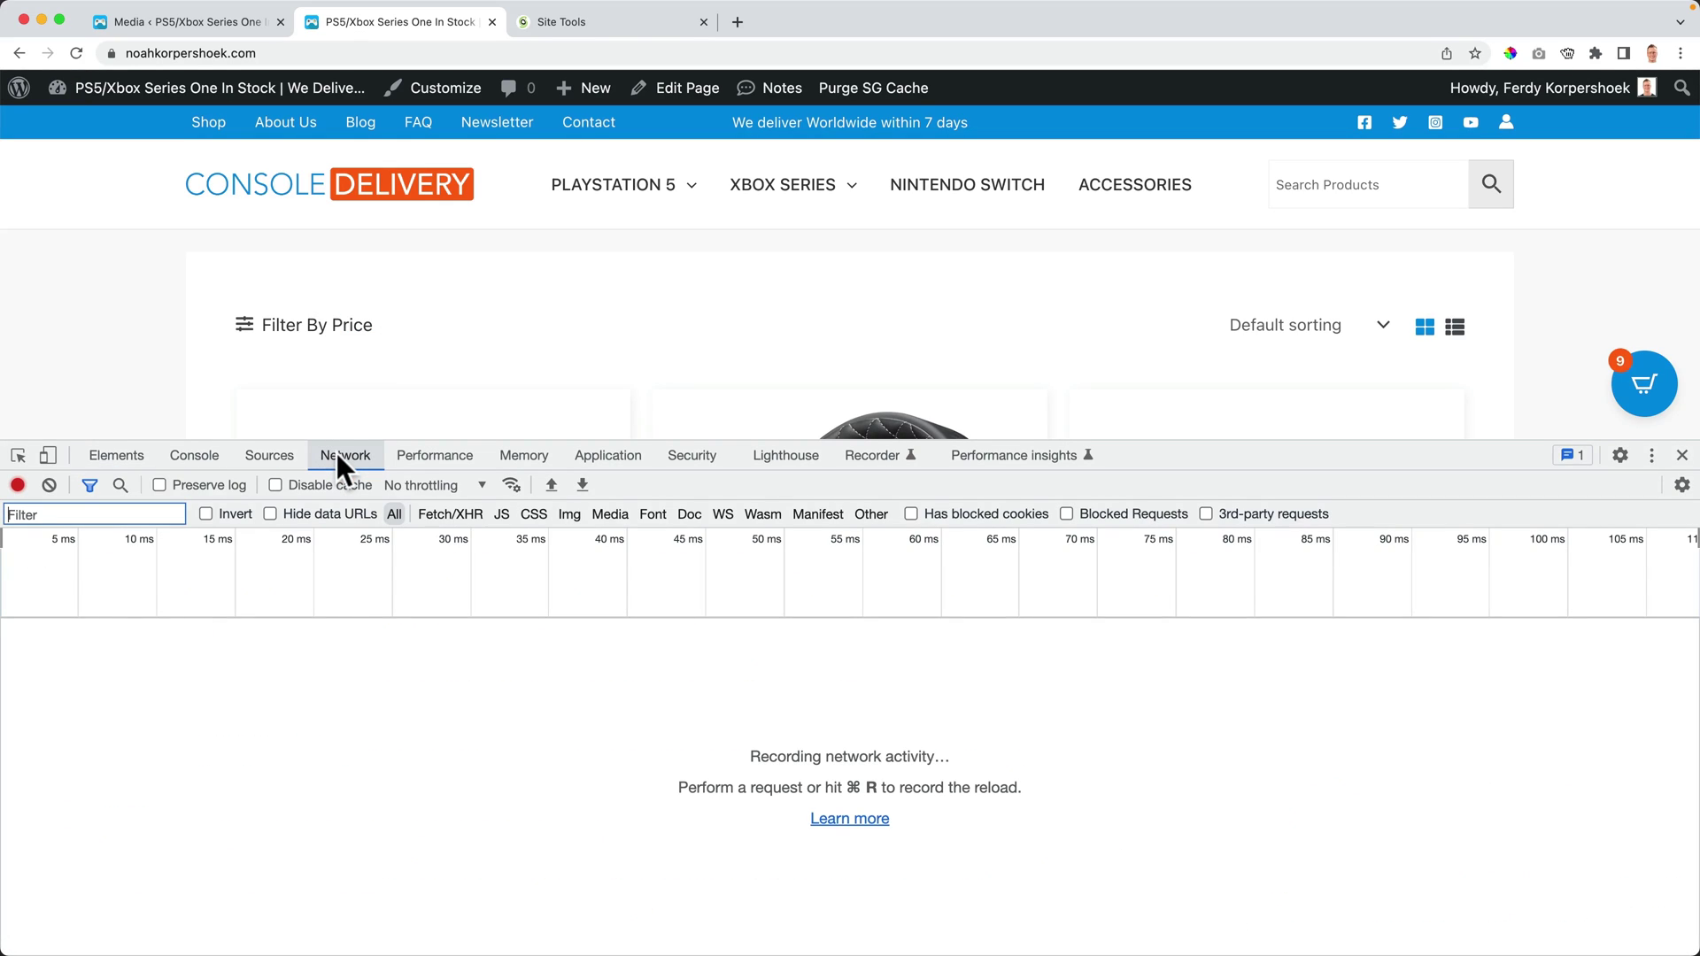
key("super+r")
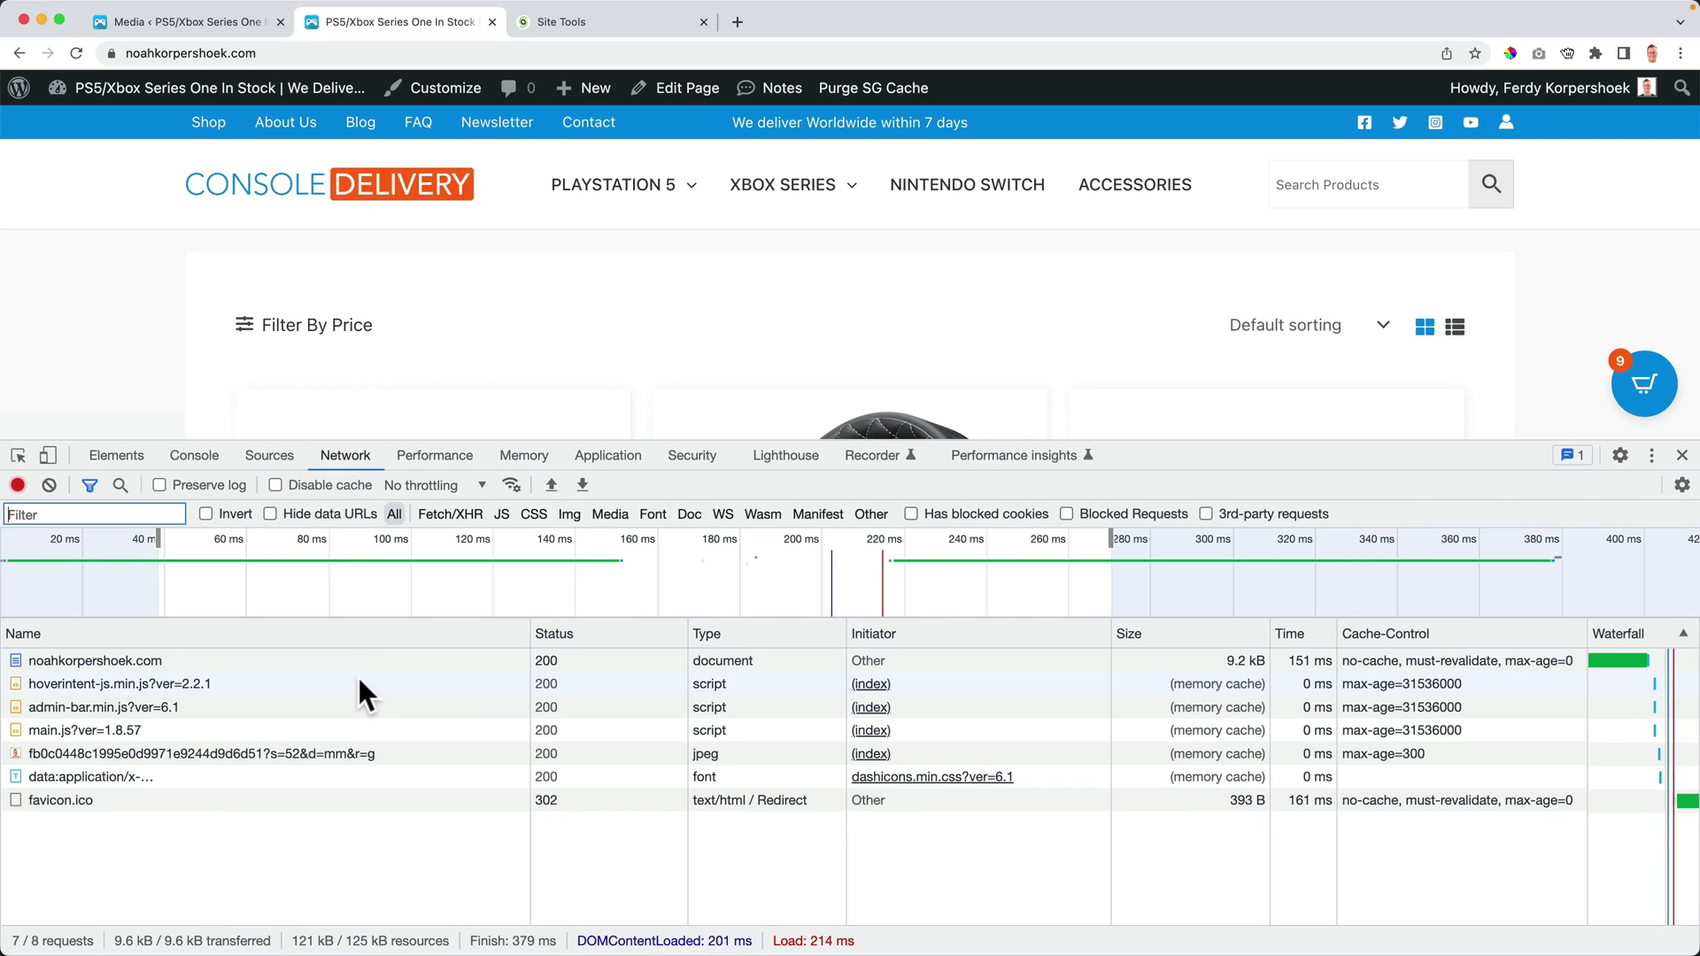
left_click(354, 661)
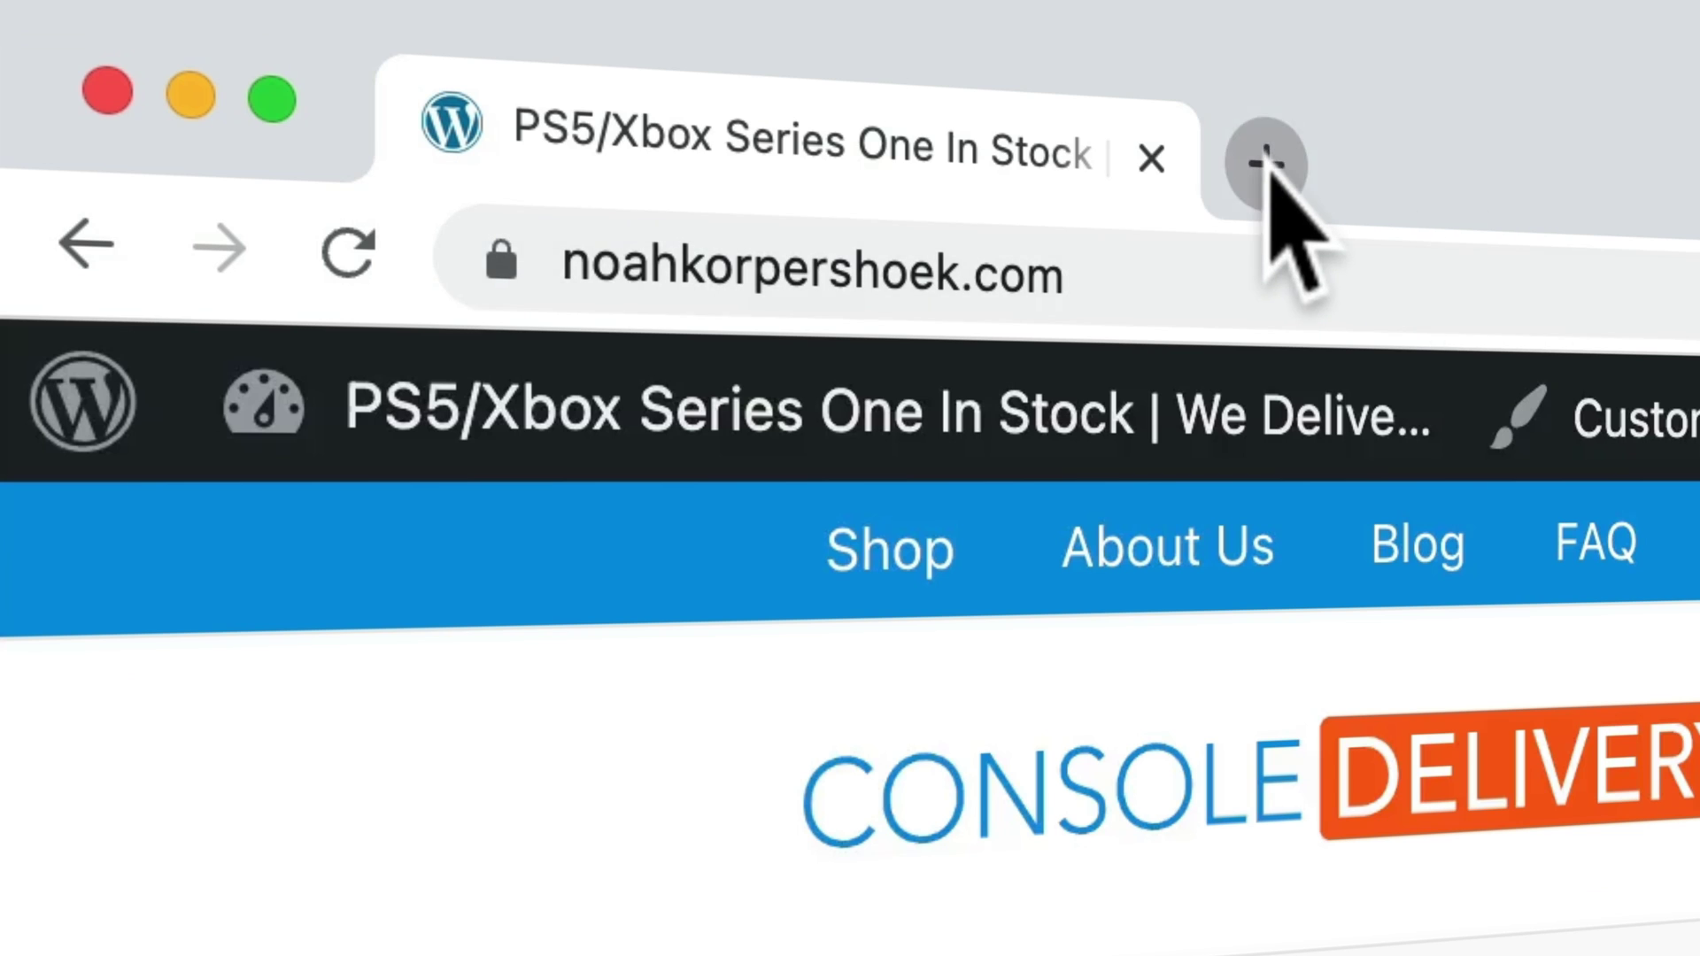
Run a Pingdom Website Speed Test on the shop site at tools.pingdom.com
left_click(1267, 163)
type("tools")
key("Return")
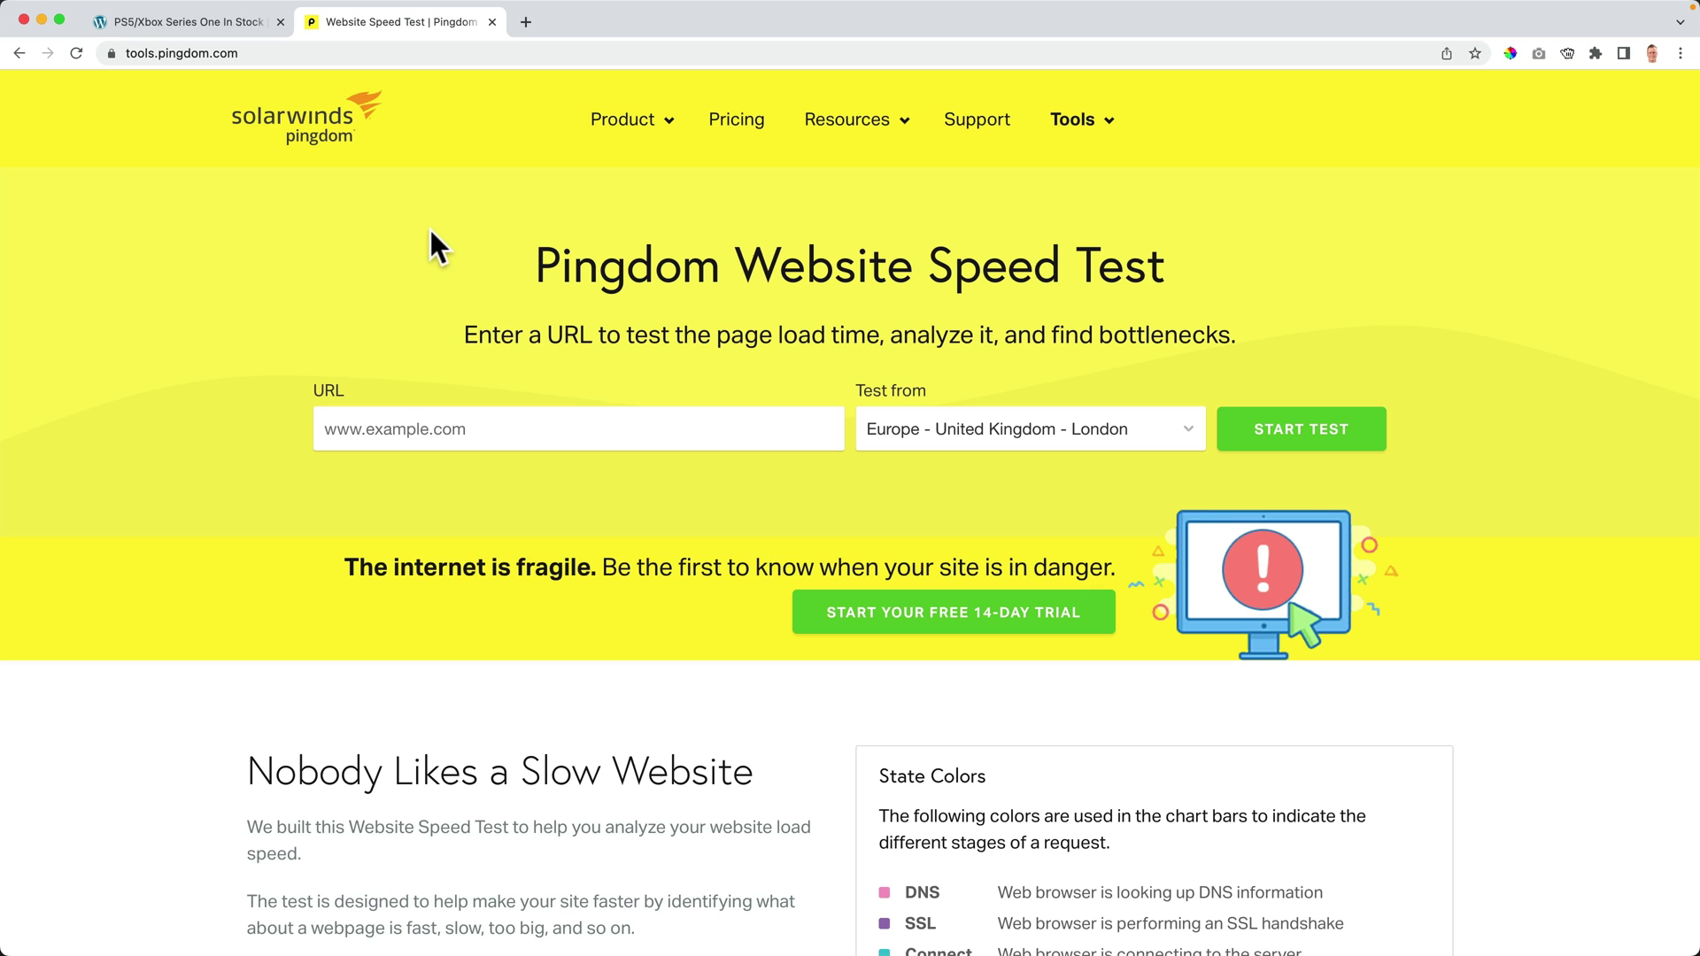
type("noahkorpershoek.com")
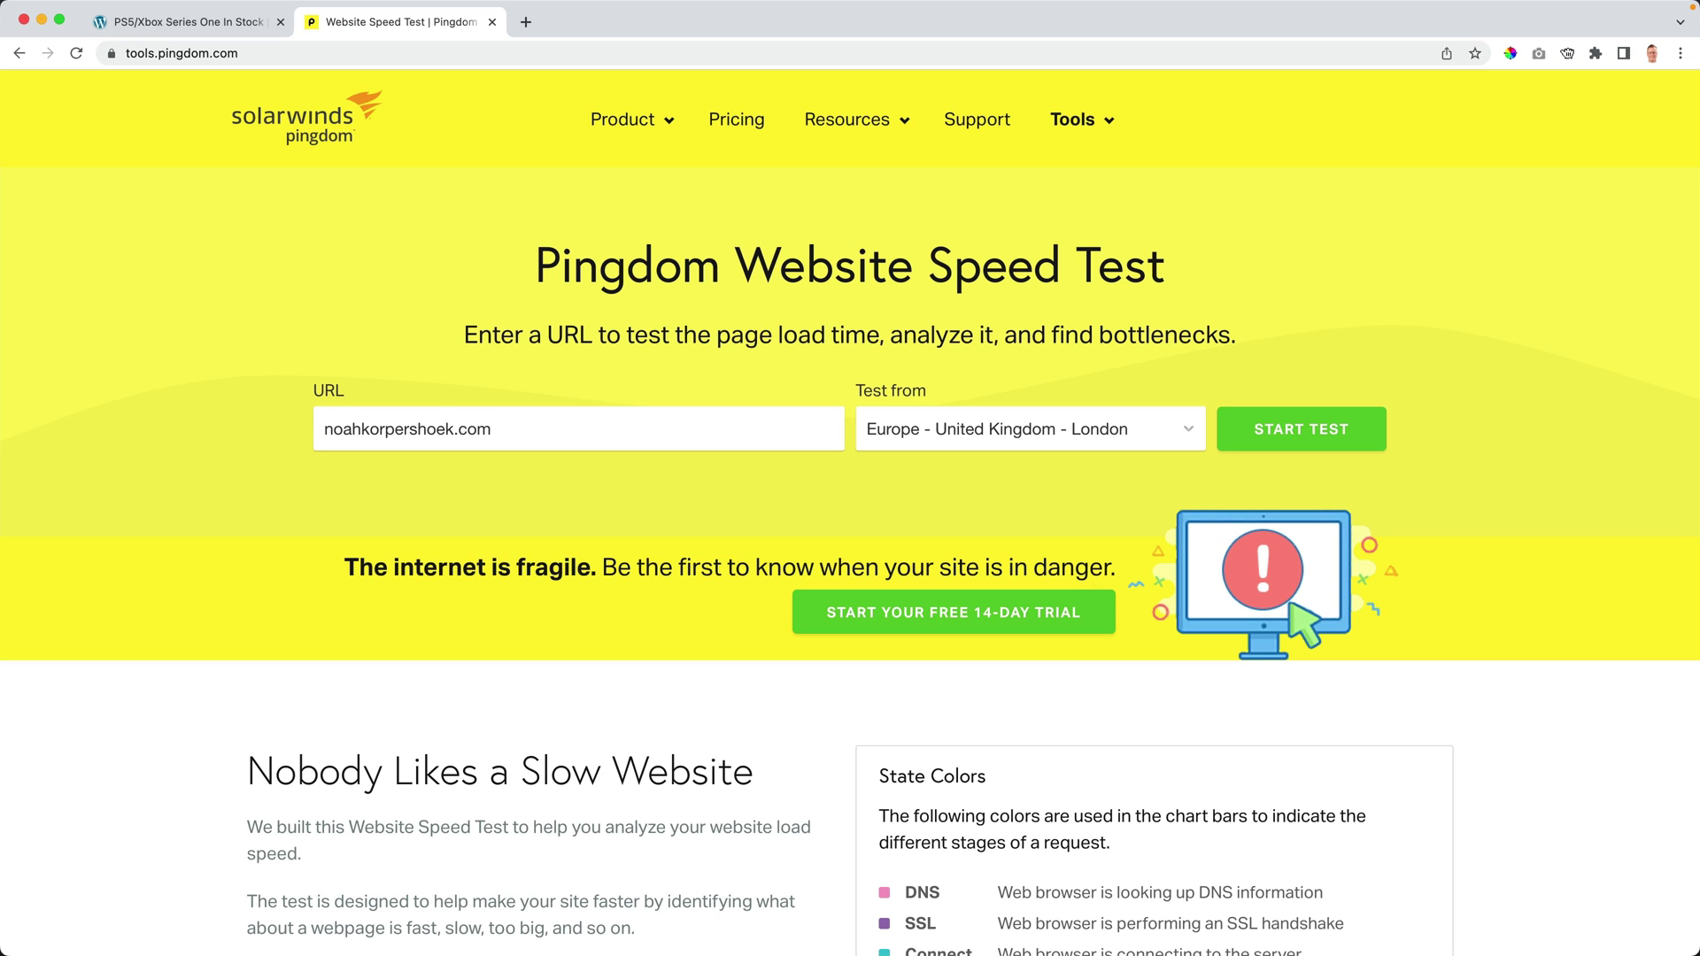
left_click(1340, 427)
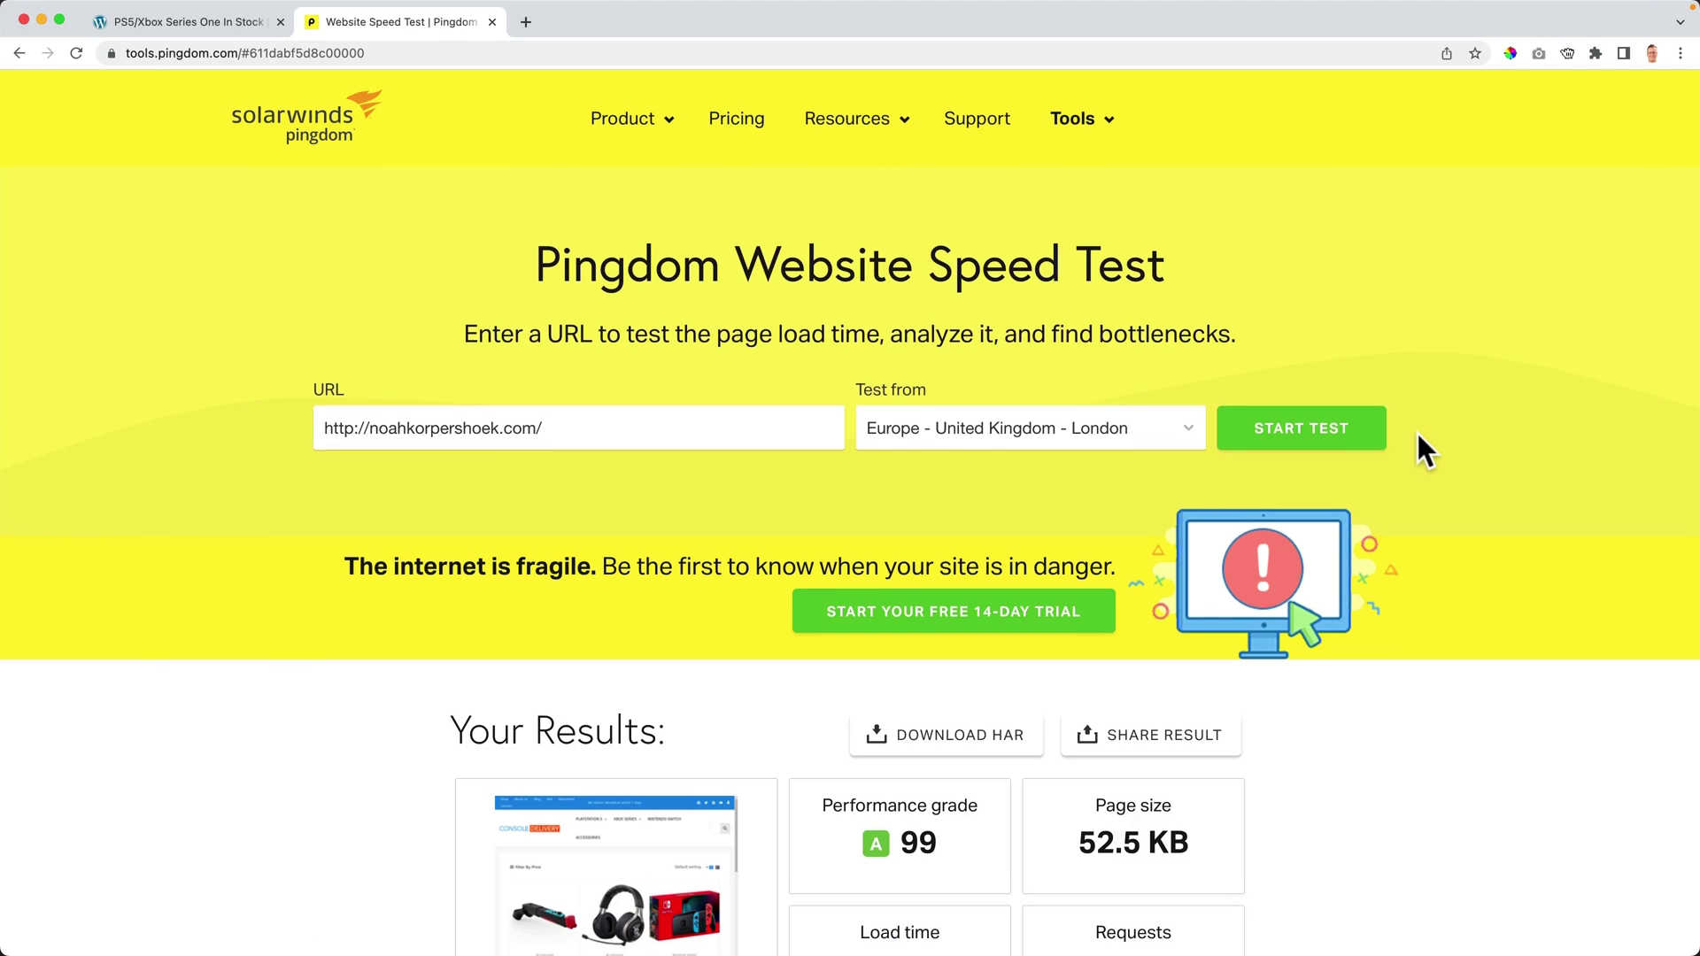
Review the 221 ms load time and 52.5 KB page size, then expand Avoid URL redirects
scroll(1415, 431, "down", 3)
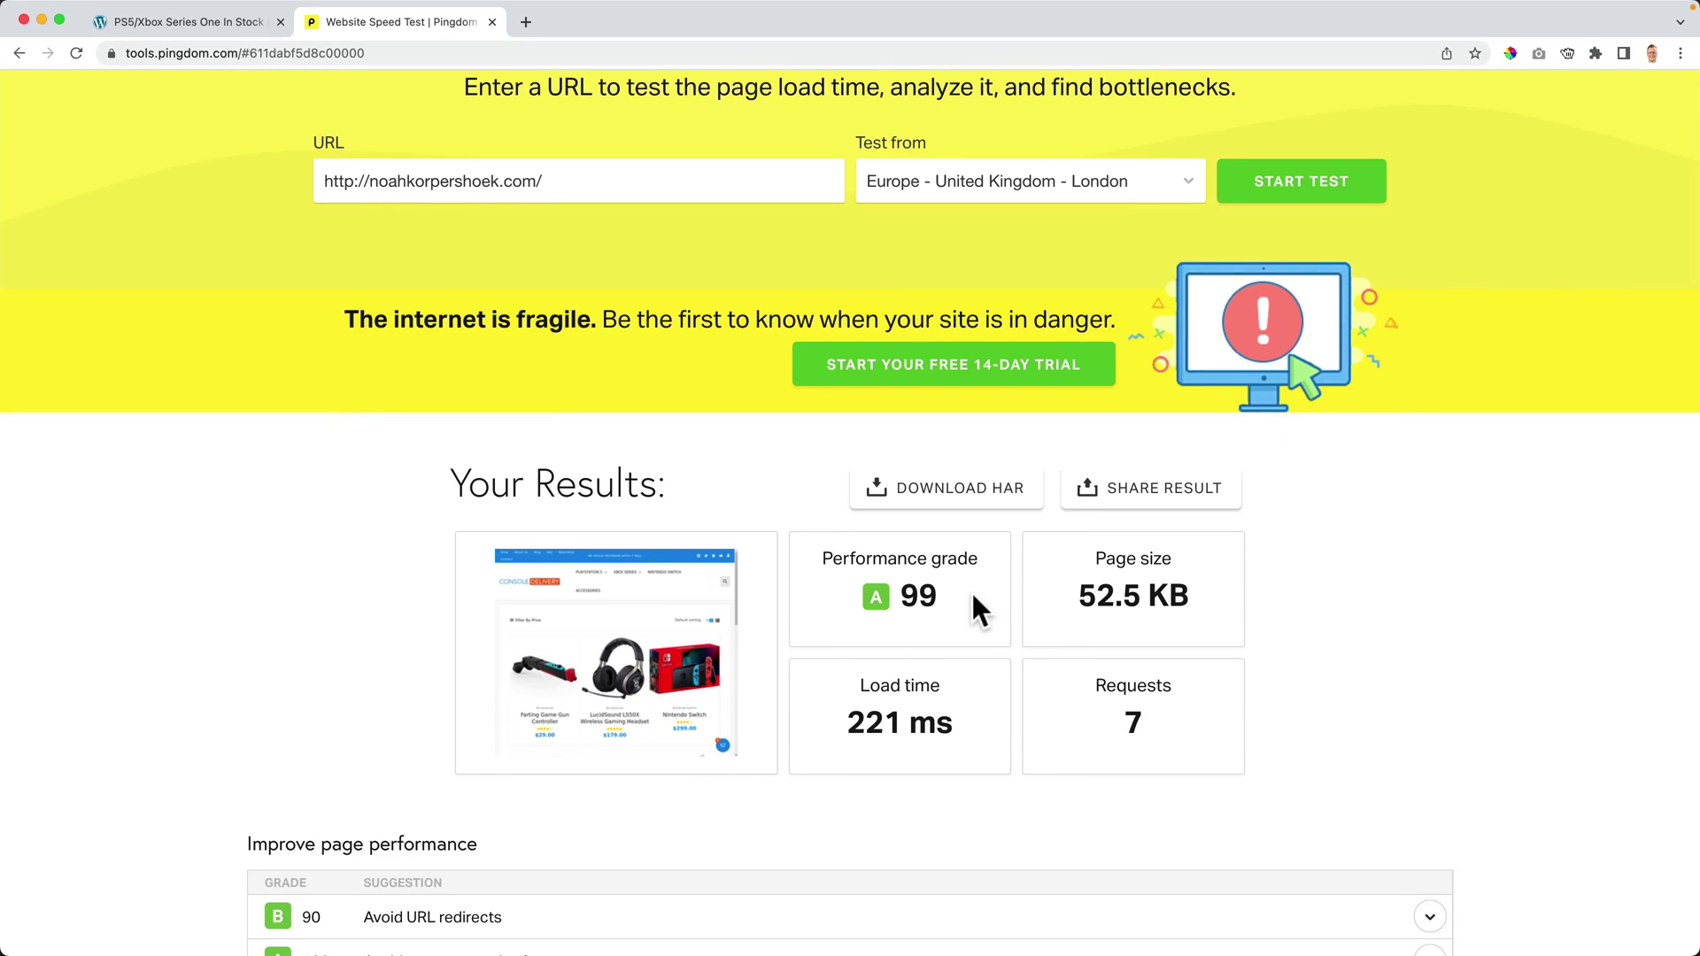
mouse_move(862, 722)
left_mouse_down()
mouse_move(940, 724)
mouse_move(842, 741)
mouse_move(872, 728)
left_mouse_up()
left_click_drag(1098, 595, 1081, 595)
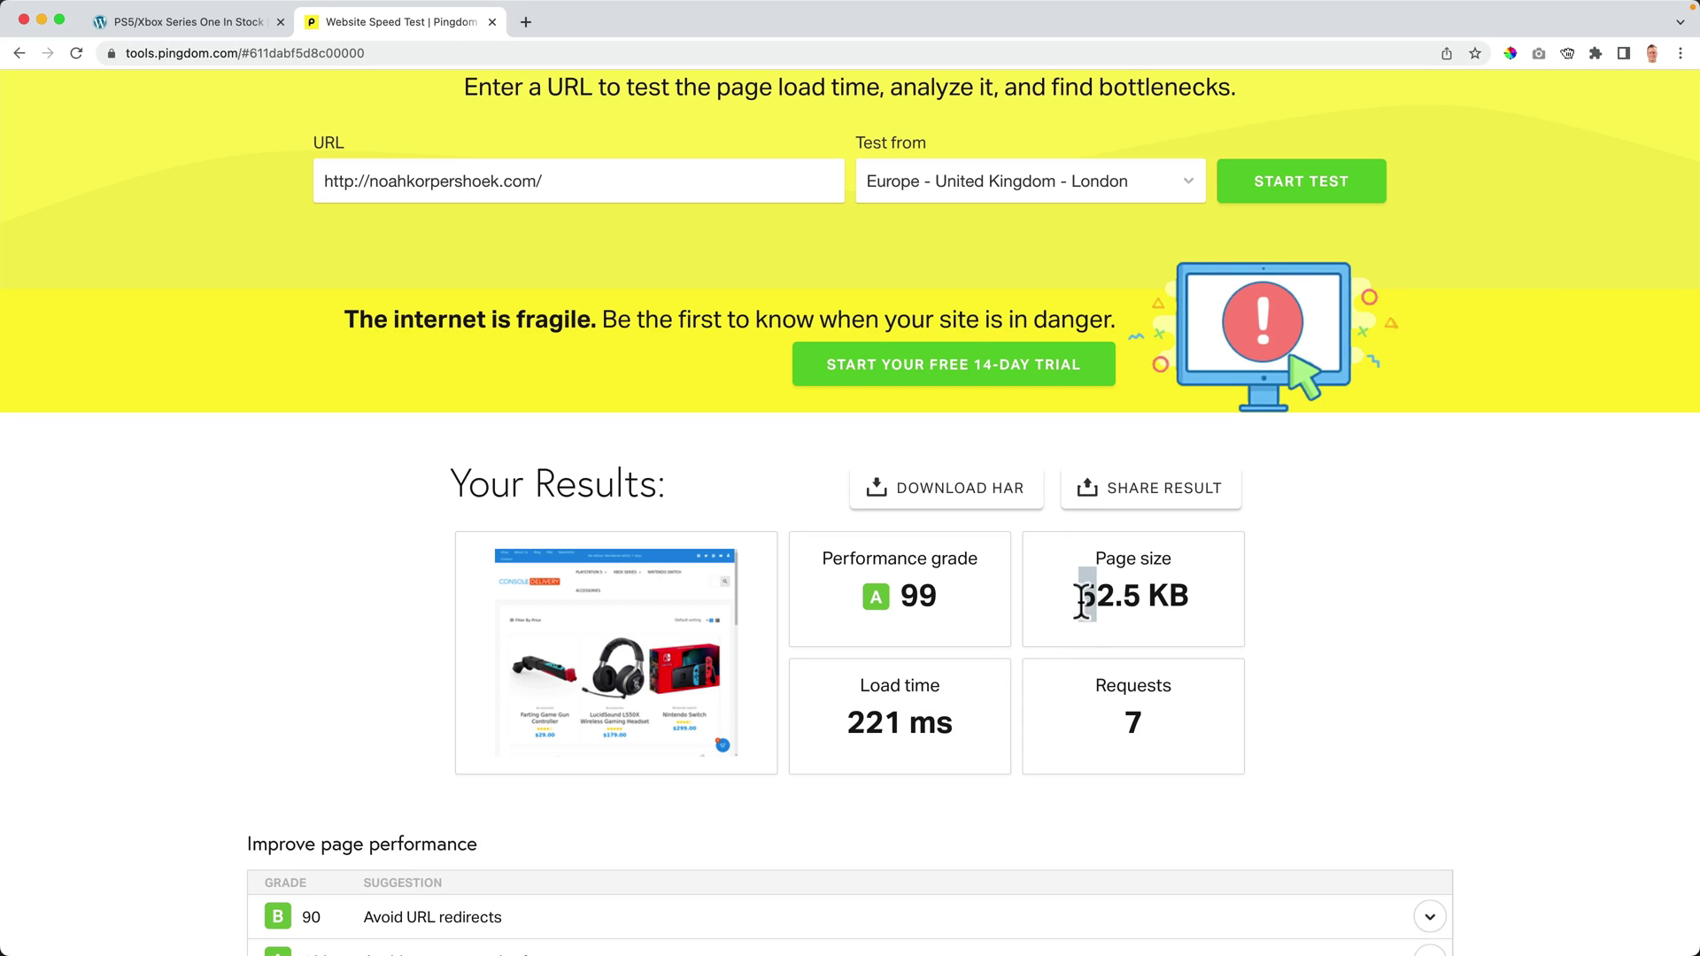
scroll(1108, 700, "down", 5)
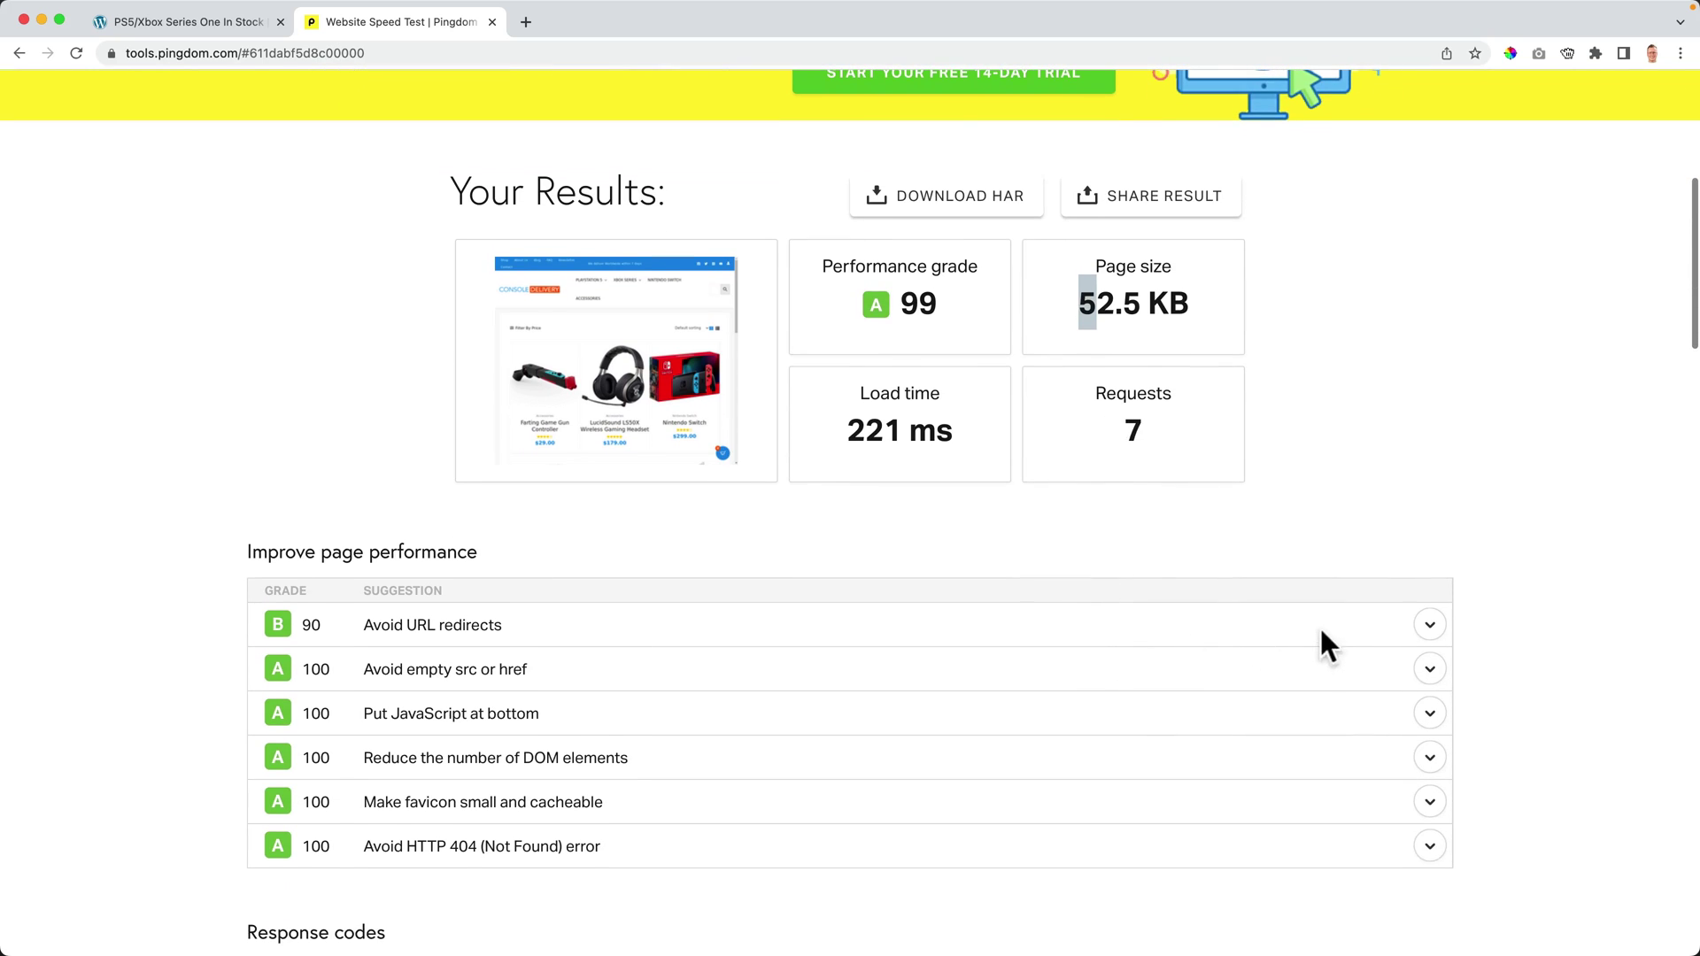
left_click(1430, 624)
left_click(1429, 625)
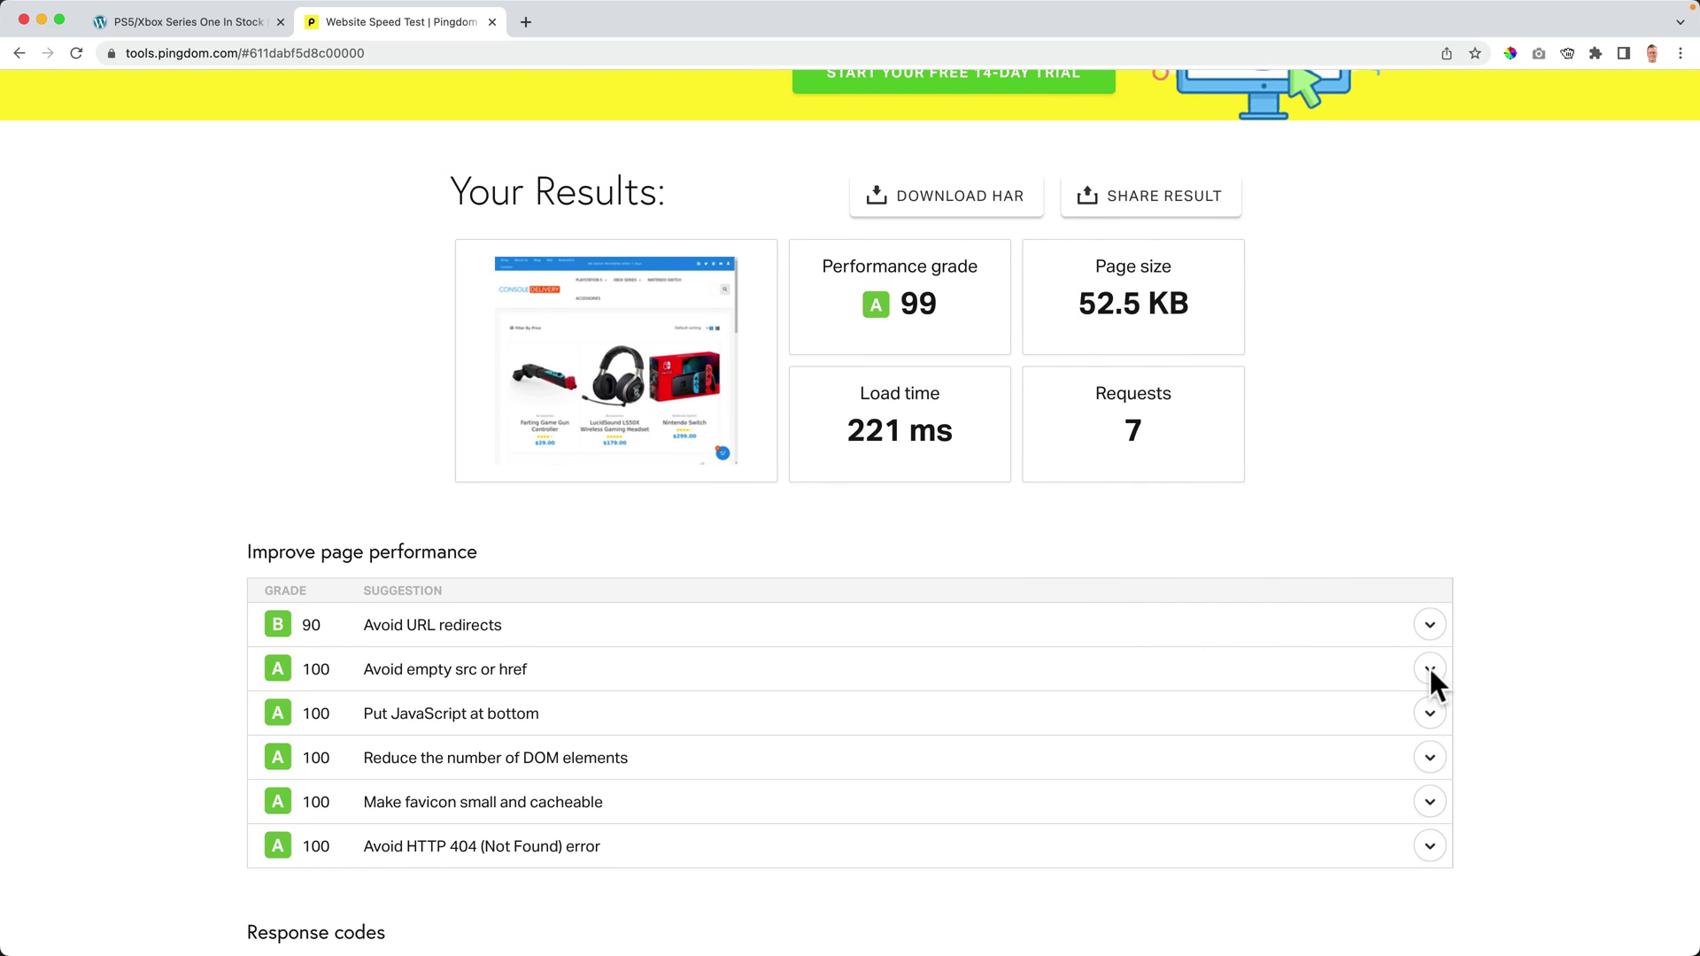
left_click(1428, 625)
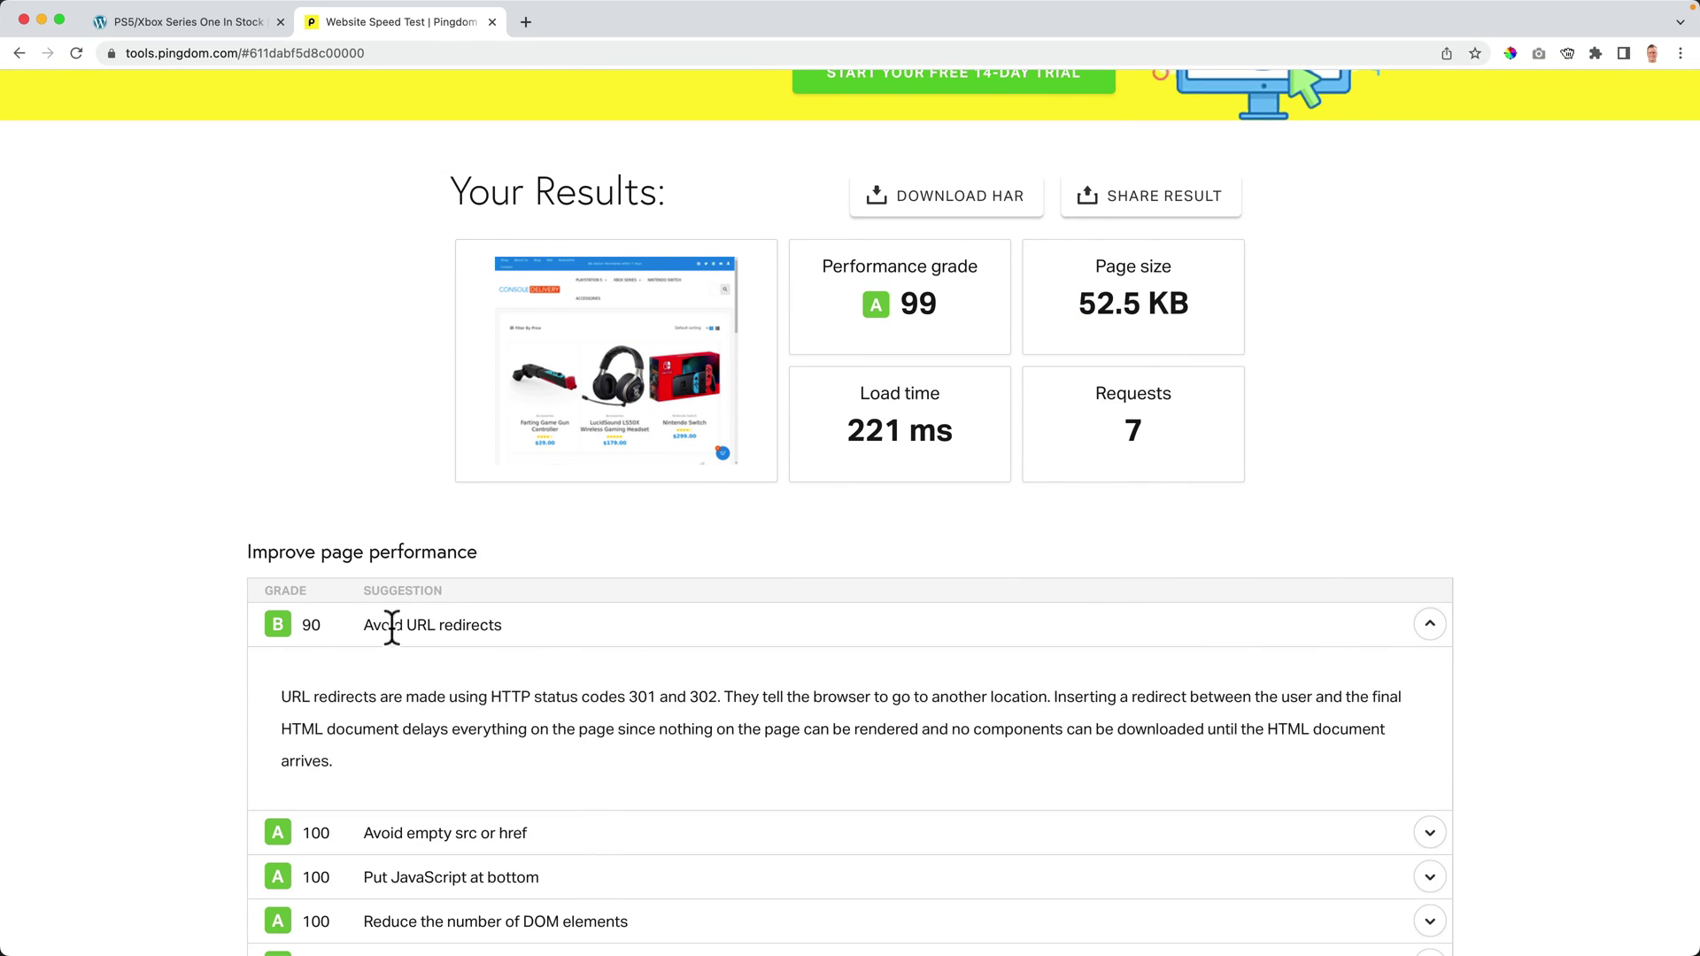